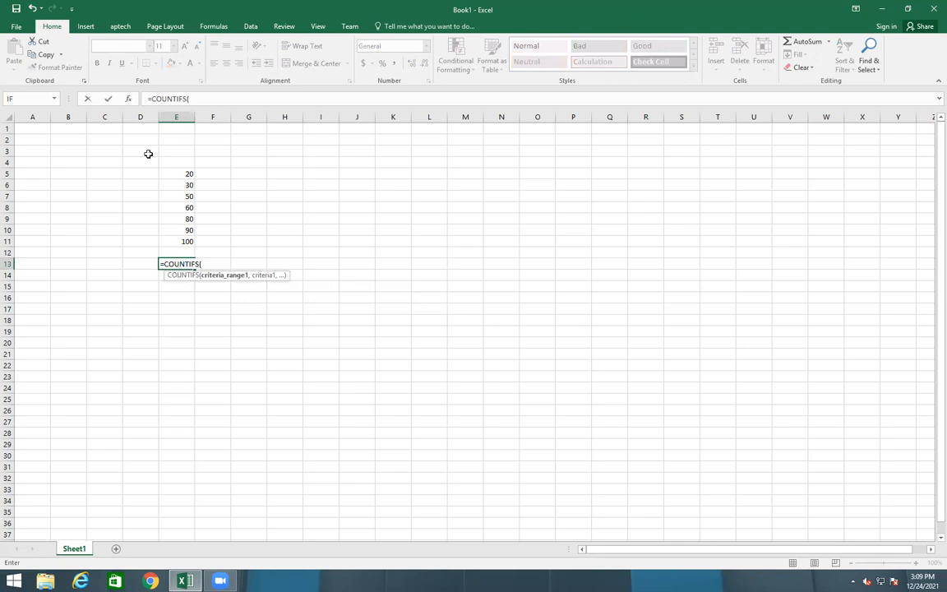
# Enter =COUNTIFS(E5:E11,">60") in E13 to count values above 60
pyautogui.click(189, 173)
pyautogui.moveTo(188, 173); pyautogui.dragTo(193, 243)
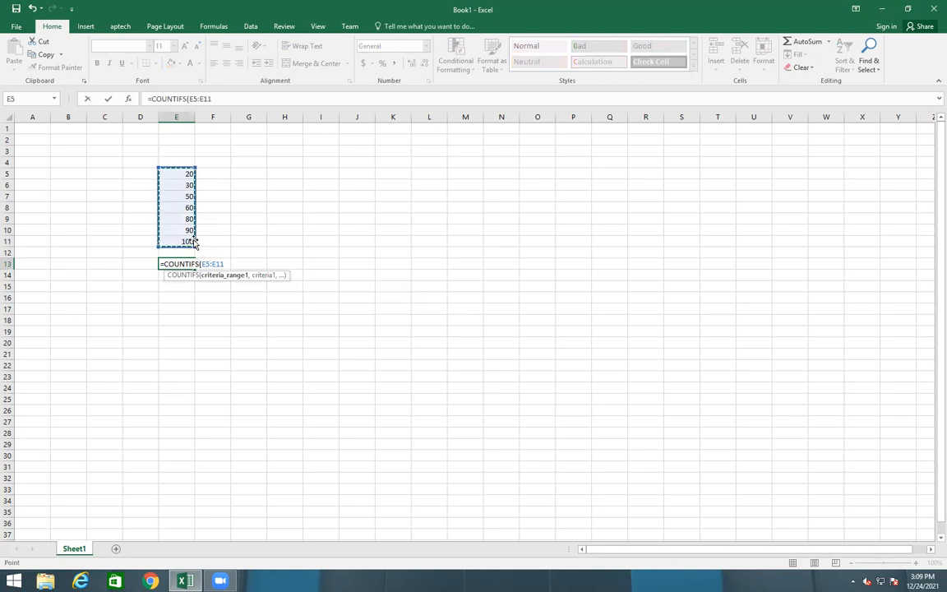
pyautogui.write(',"')
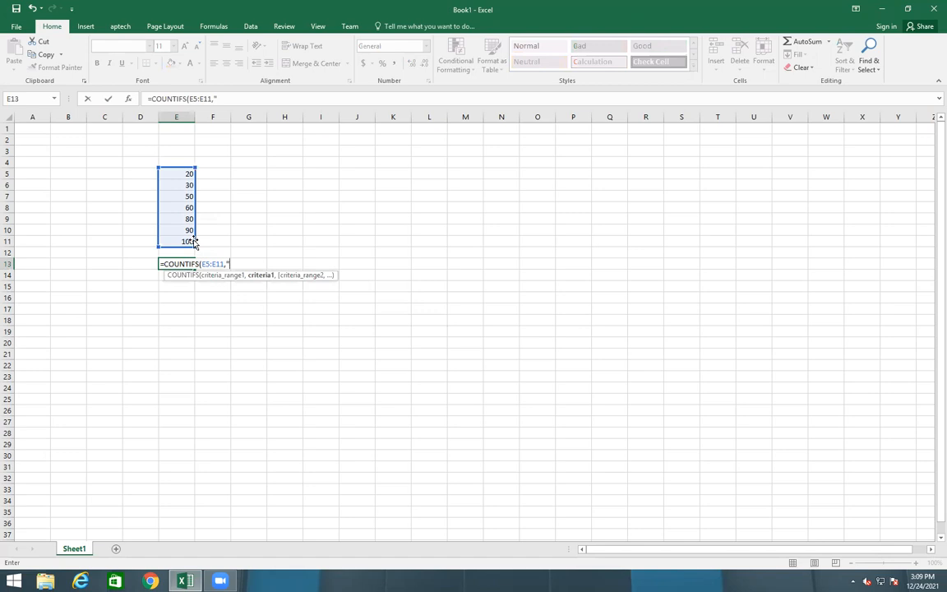
pyautogui.write('>60")')
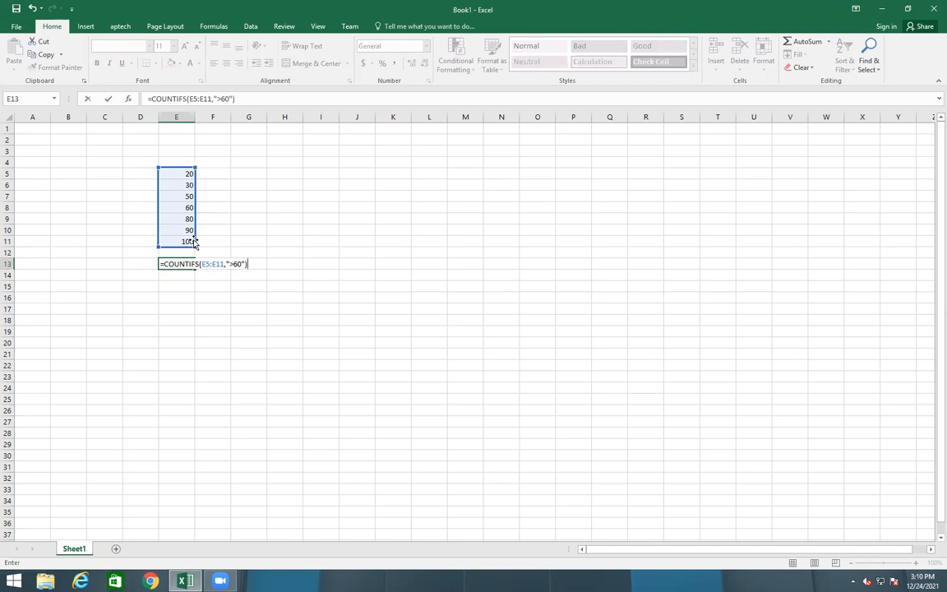
pyautogui.press('Return')
# Change E13's criterion to ">=60" so it counts values of 60 or more, giving 4
pyautogui.click(186, 221)
pyautogui.click(188, 230)
pyautogui.click(187, 241)
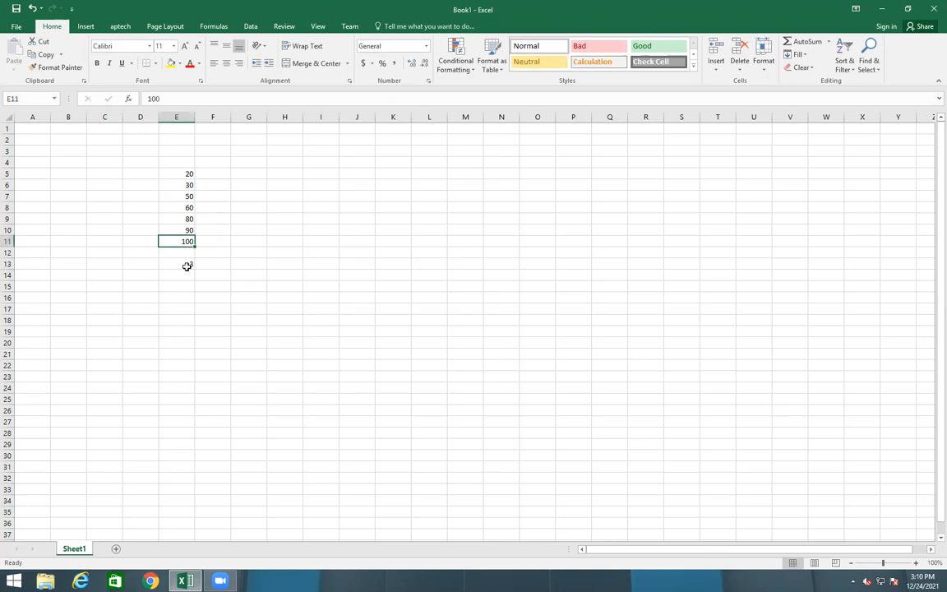
pyautogui.click(188, 264)
pyautogui.click(222, 98)
pyautogui.press('Left')
pyautogui.press('Left')
pyautogui.press('Left')
pyautogui.press('Left')
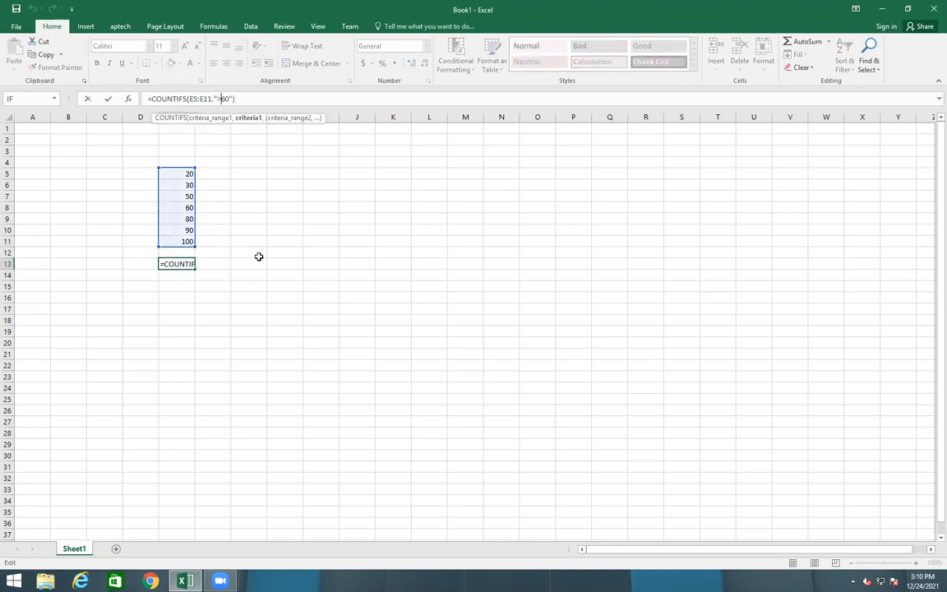
pyautogui.write('=')
pyautogui.press('Right')
pyautogui.press('Right')
pyautogui.press('Right')
pyautogui.press('Return')
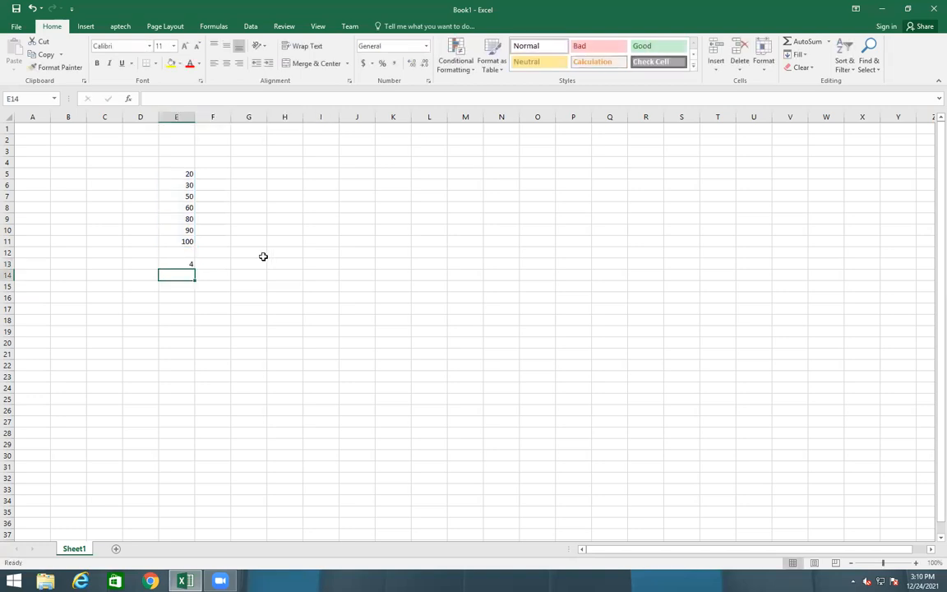
# Enter =SUMIF(E5:E11,">50") in E15, returning 330
pyautogui.click(171, 289)
pyautogui.write('=sum')
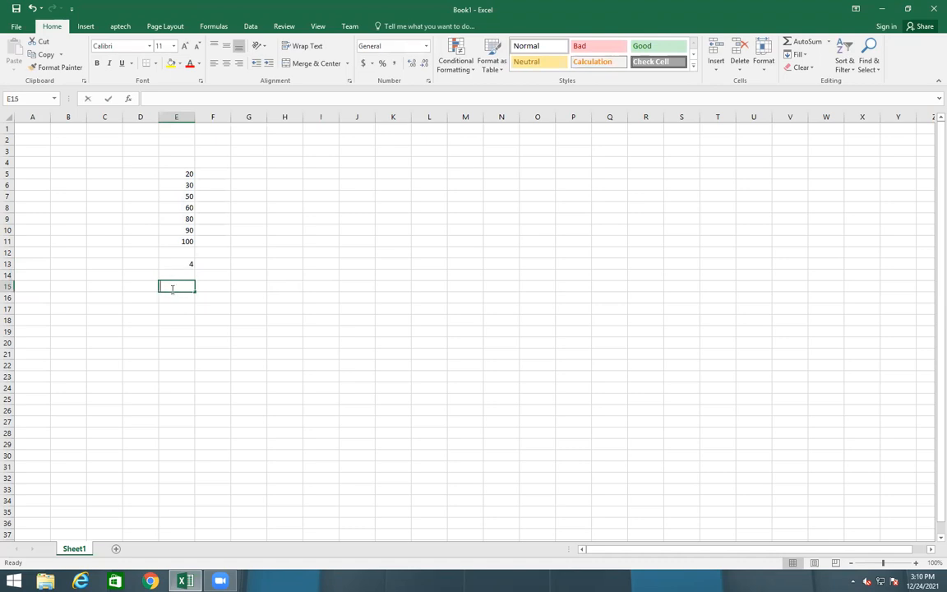
pyautogui.press('Down')
pyautogui.press('Tab')
pyautogui.moveTo(178, 175); pyautogui.dragTo(177, 241)
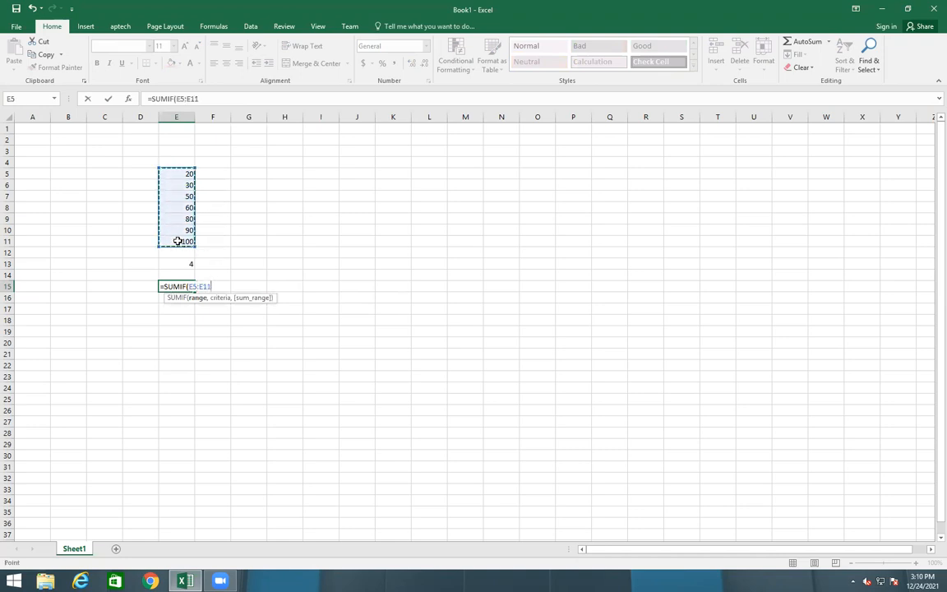
pyautogui.write(',"')
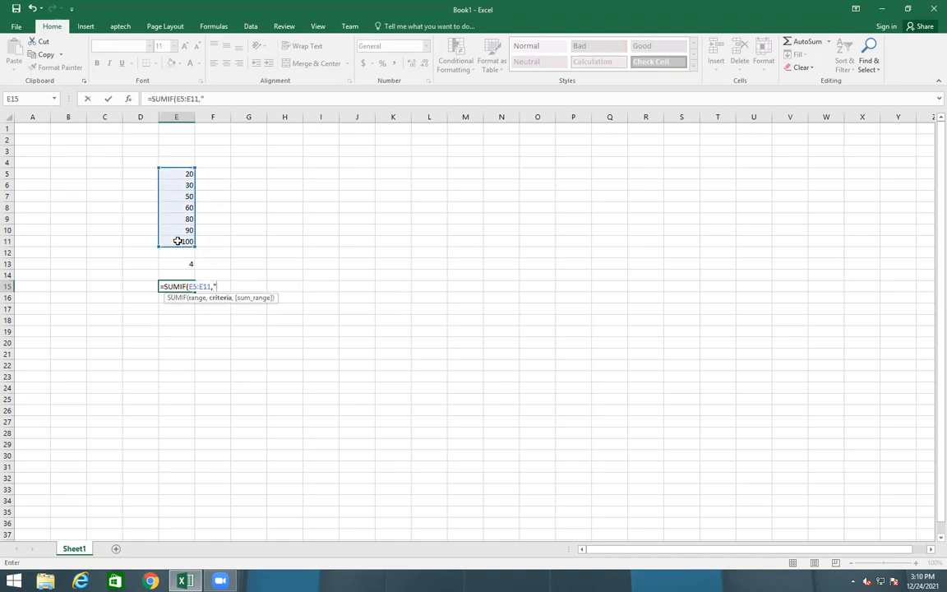
pyautogui.write('>50')
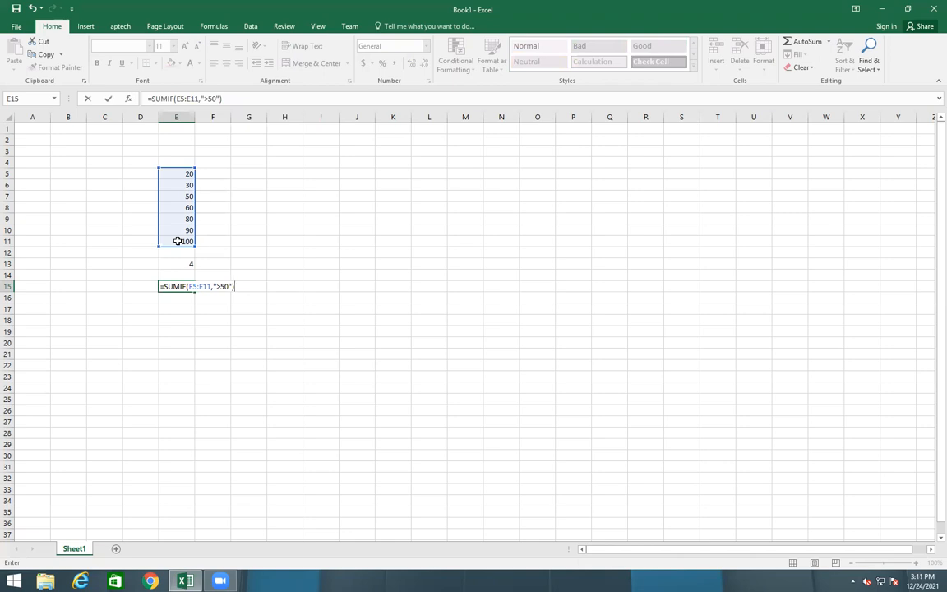
pyautogui.press('Return')
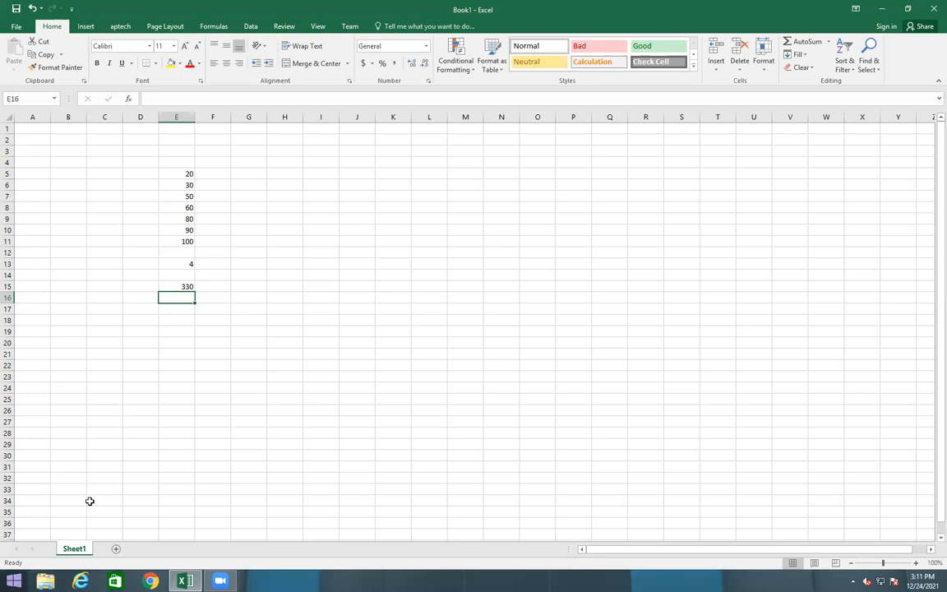
# On a new sheet, type Monday in C4 and fill the day names right to W4
pyautogui.click(149, 548)
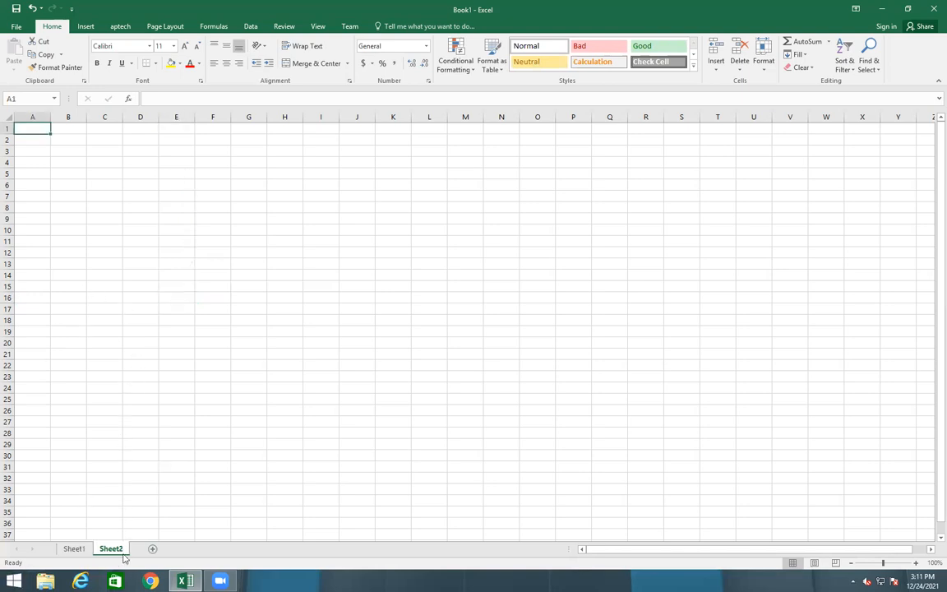
pyautogui.click(92, 160)
pyautogui.write('Monday')
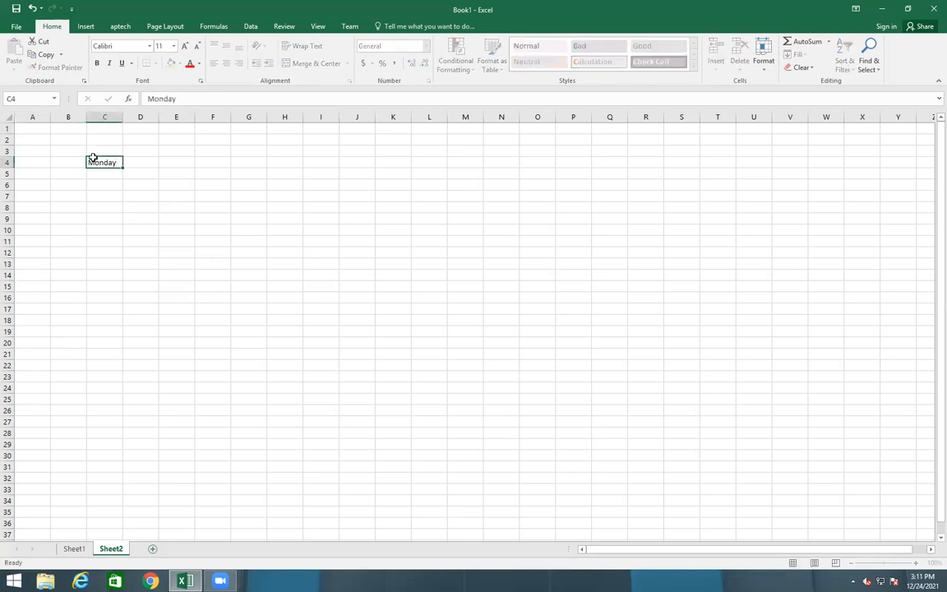
pyautogui.press('Return')
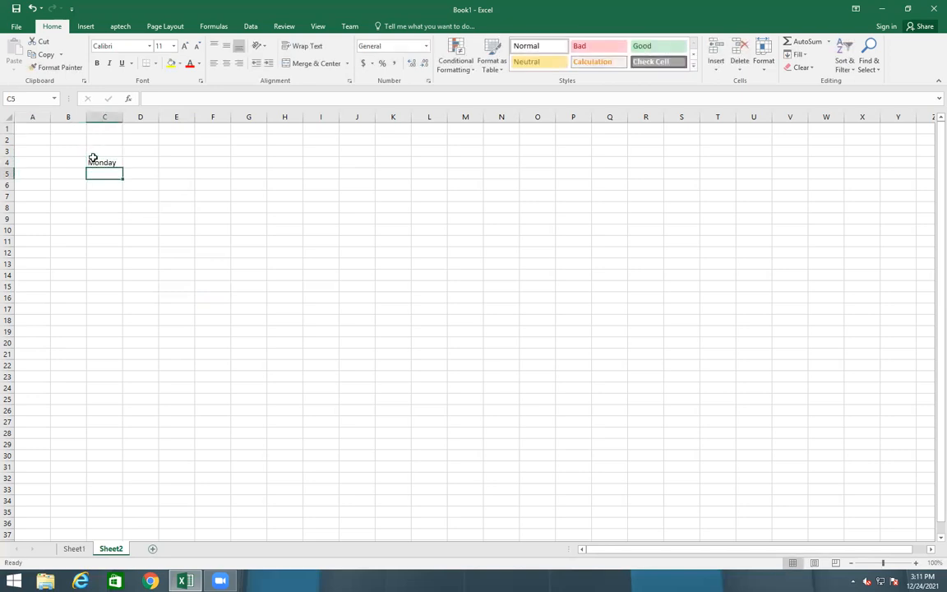
pyautogui.click(93, 162)
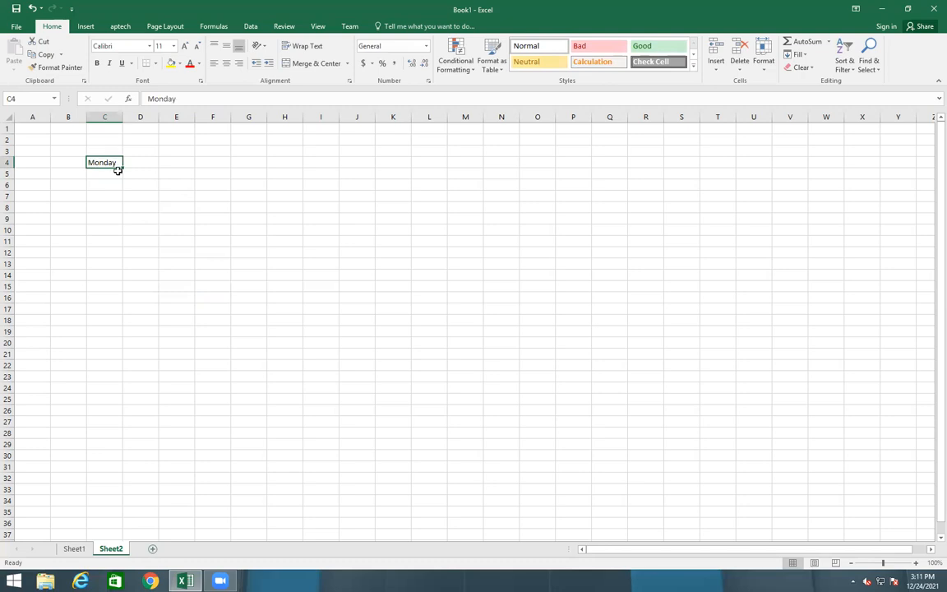
pyautogui.moveTo(122, 167); pyautogui.dragTo(856, 170)
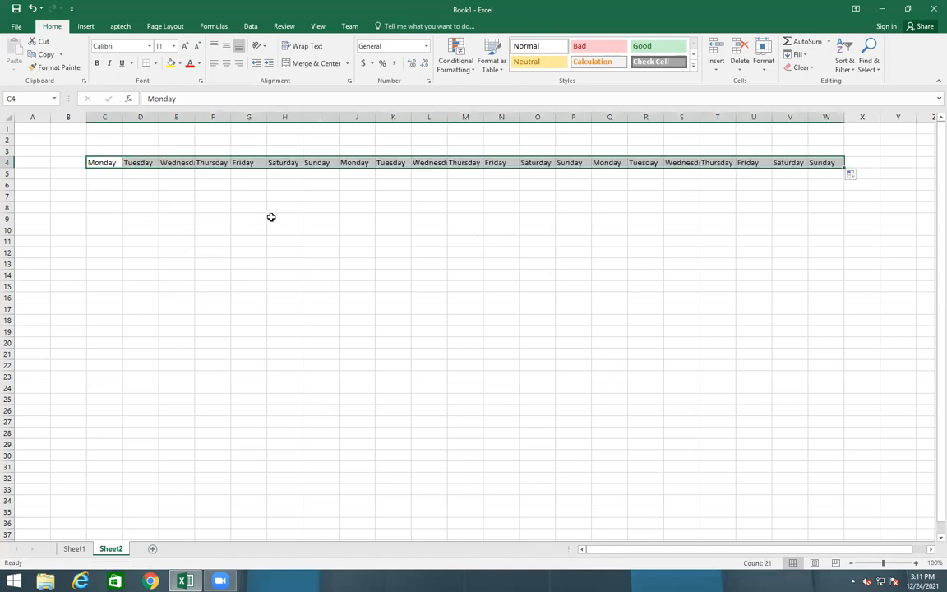
# Check the filled Sunday entries and select the day-name row C4:W4
pyautogui.click(318, 159)
pyautogui.click(576, 165)
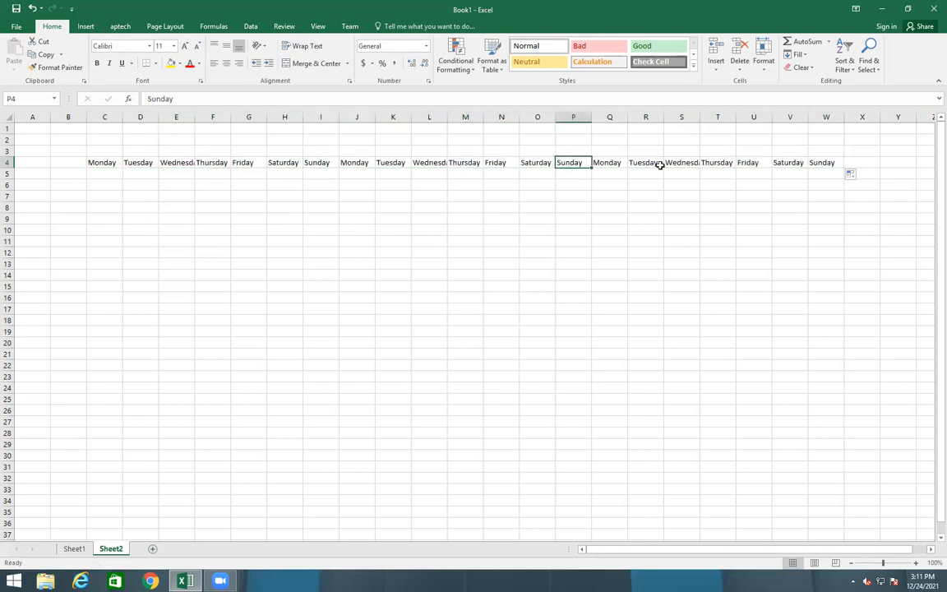
pyautogui.click(821, 161)
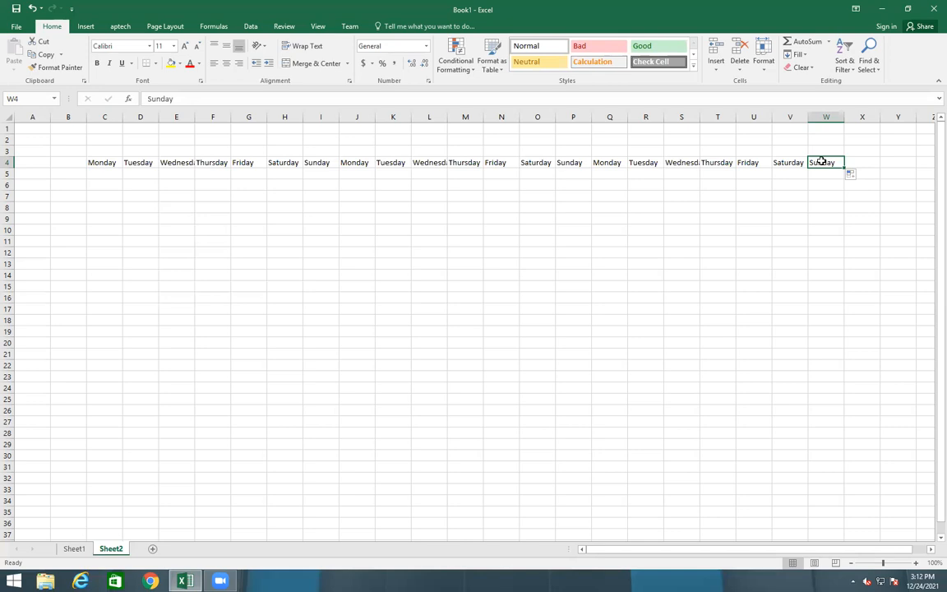
pyautogui.click(96, 162)
pyautogui.moveTo(157, 161); pyautogui.dragTo(828, 159)
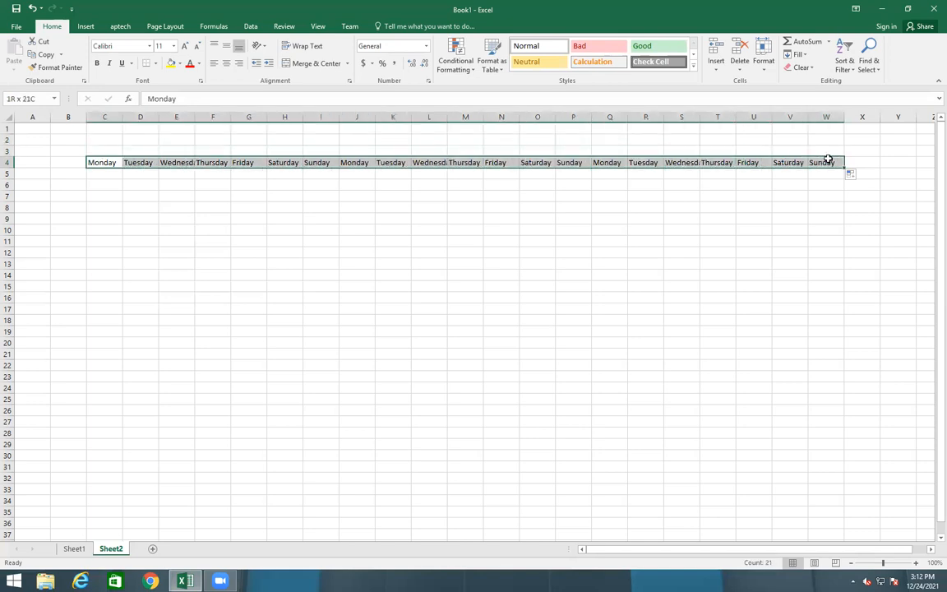
# Turn on Shrink to fit in Format Cells alignment for the day row C4:W4
pyautogui.rightClick(379, 165)
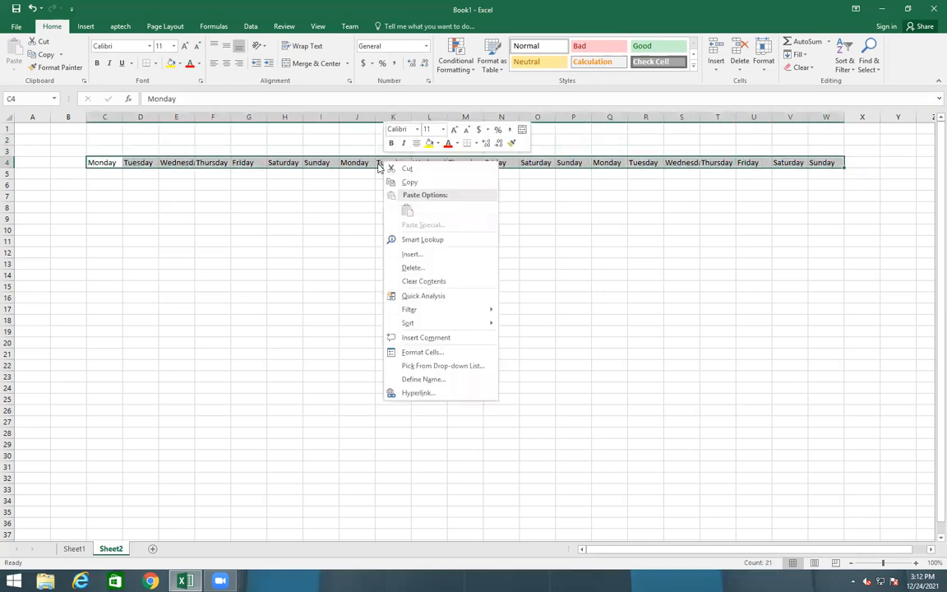
pyautogui.click(409, 352)
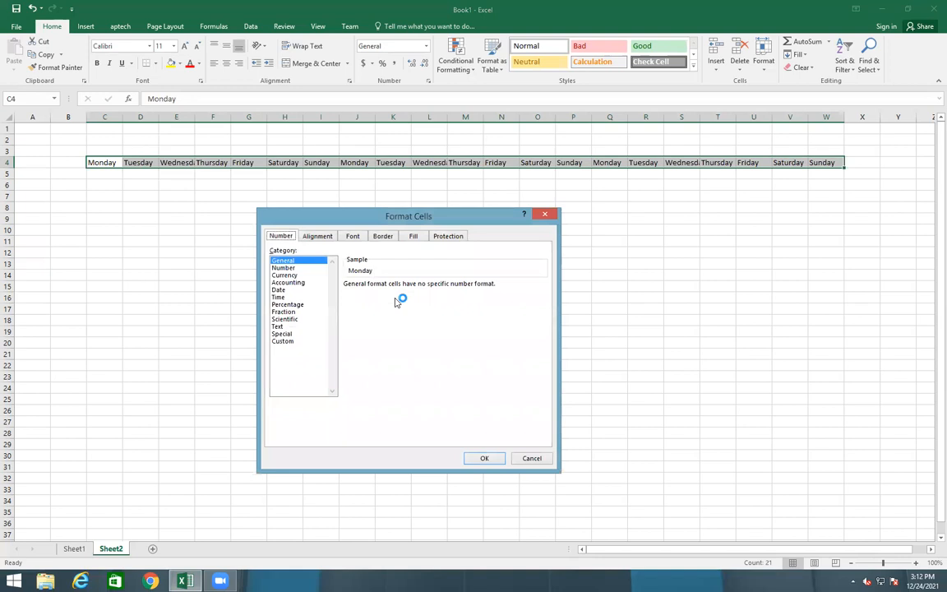
pyautogui.click(315, 236)
pyautogui.click(287, 345)
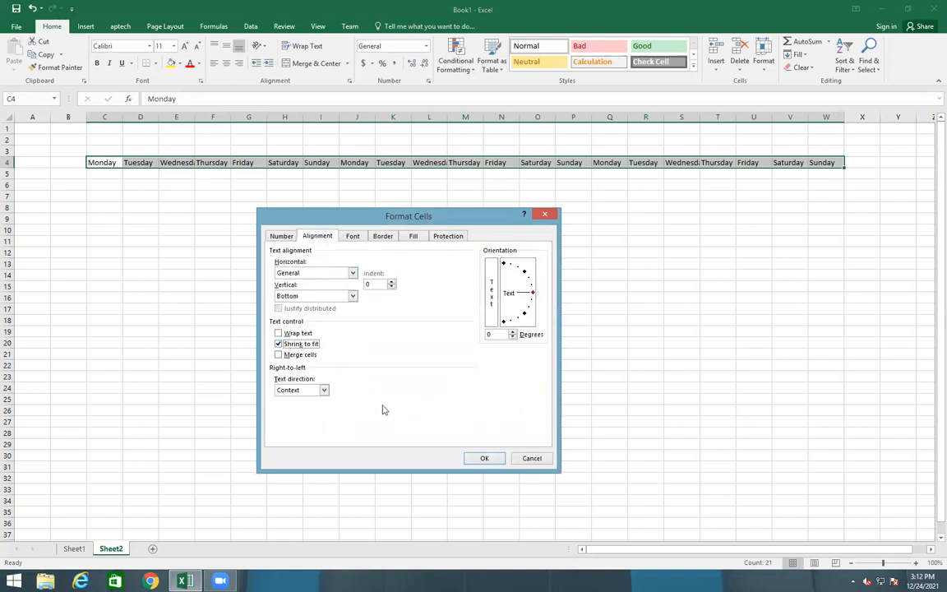
pyautogui.click(483, 459)
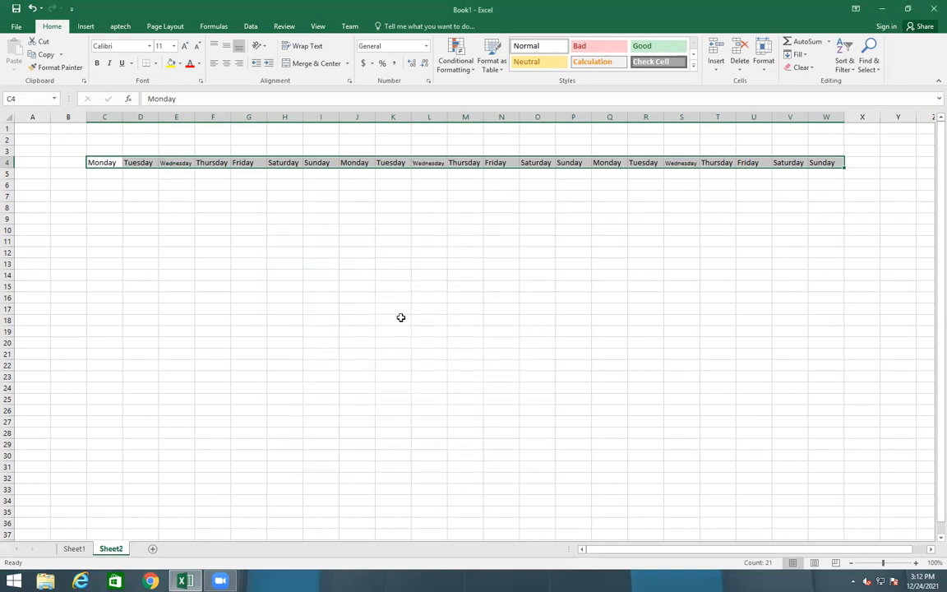
# Verify the Wednesday names in E4 and L4 now display in full
pyautogui.click(358, 241)
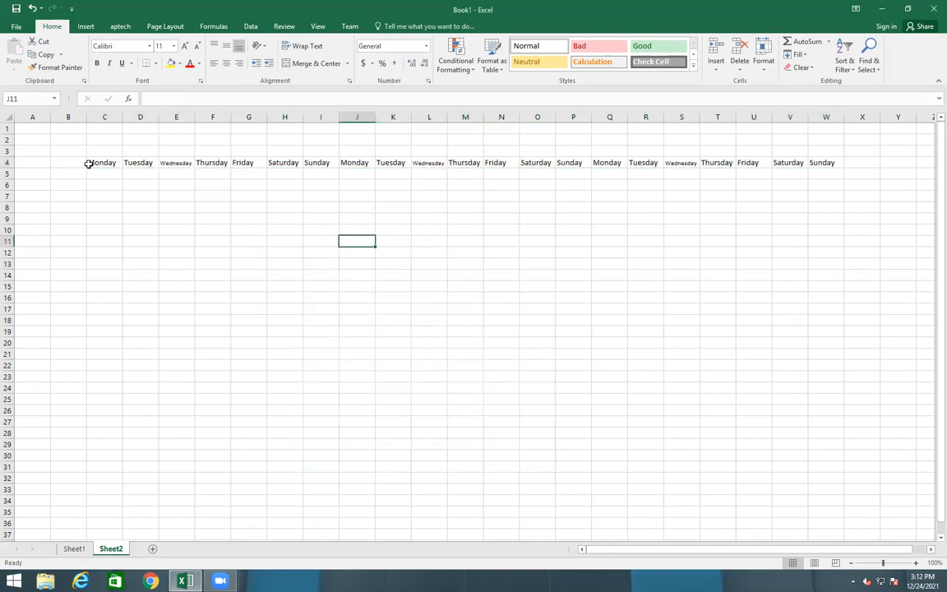
pyautogui.click(175, 163)
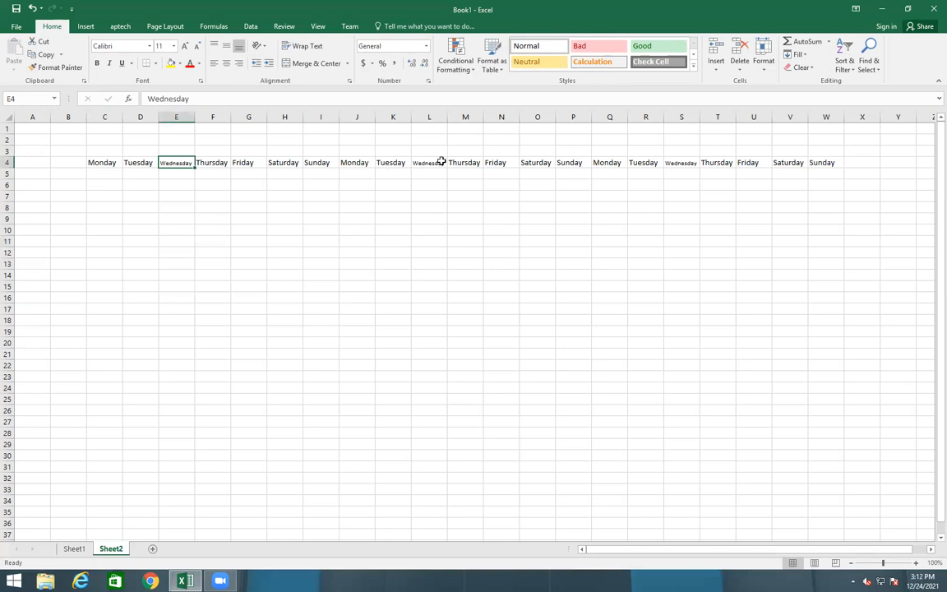
pyautogui.click(431, 161)
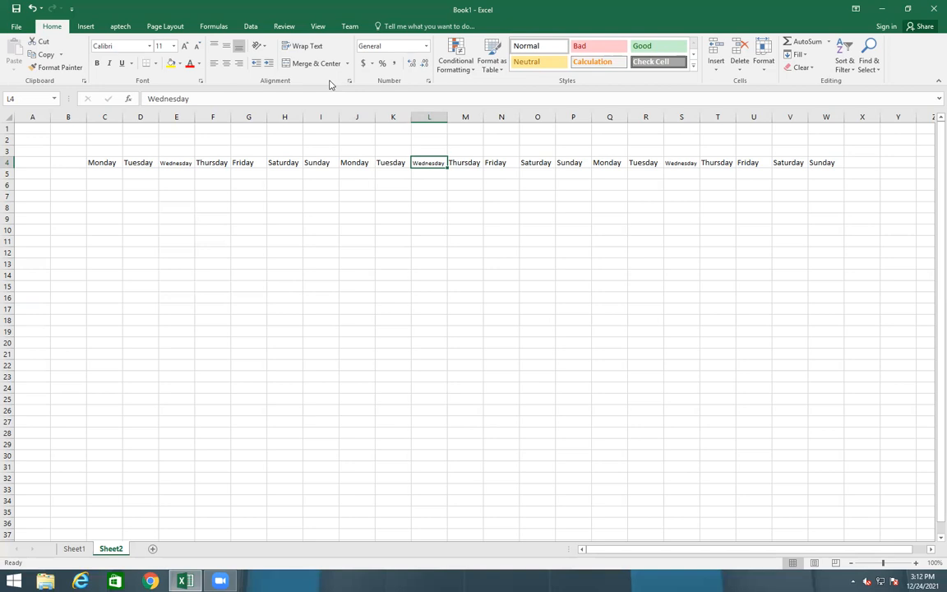
pyautogui.click(89, 153)
pyautogui.click(89, 171)
# Give every cell in the table area C4:W9 a border
pyautogui.moveTo(89, 161); pyautogui.dragTo(820, 224)
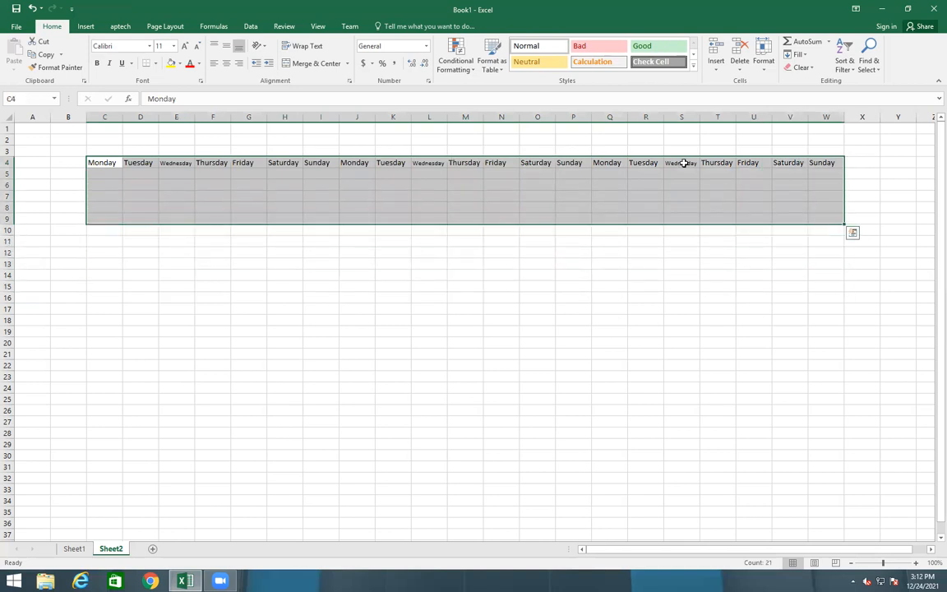
pyautogui.click(152, 64)
pyautogui.click(153, 145)
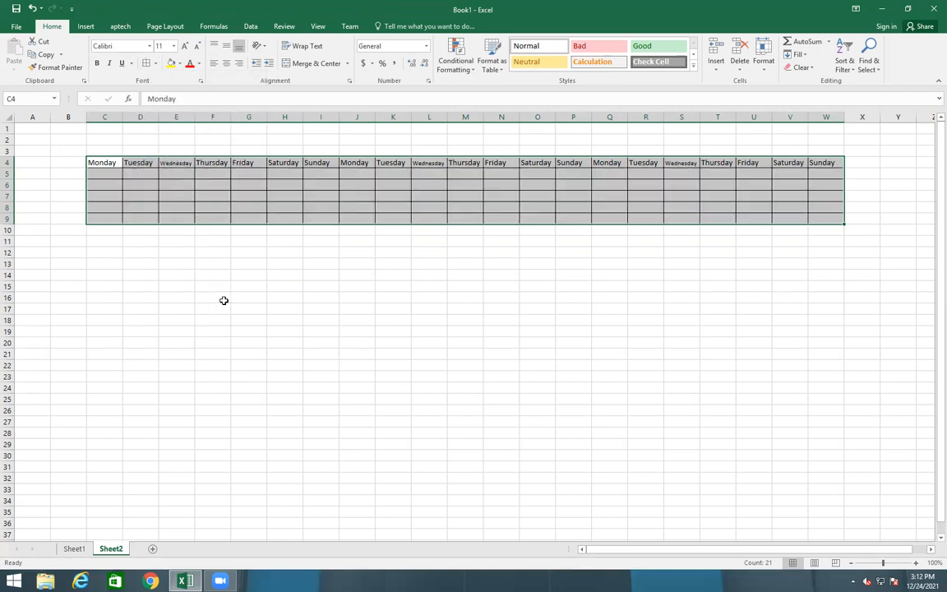
pyautogui.click(223, 300)
# Enter P in C5 and fill it across the first week's attendance cells
pyautogui.click(98, 173)
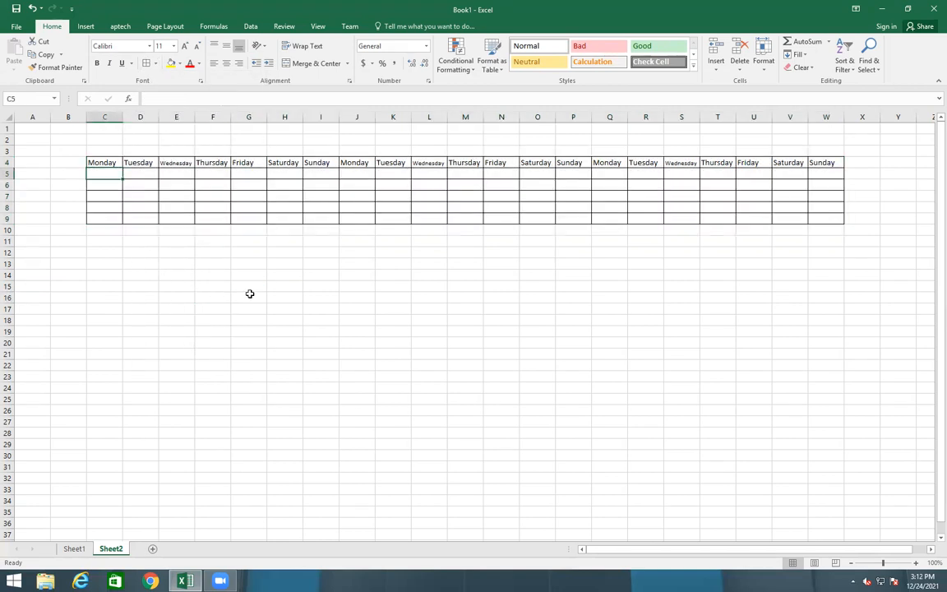
pyautogui.write('P')
pyautogui.press('Right')
pyautogui.press('Left')
pyautogui.press('Left')
pyautogui.click(111, 174)
pyautogui.moveTo(122, 177); pyautogui.dragTo(307, 226)
# Enter A in J5 and fill it across the second week for all five students
pyautogui.click(350, 174)
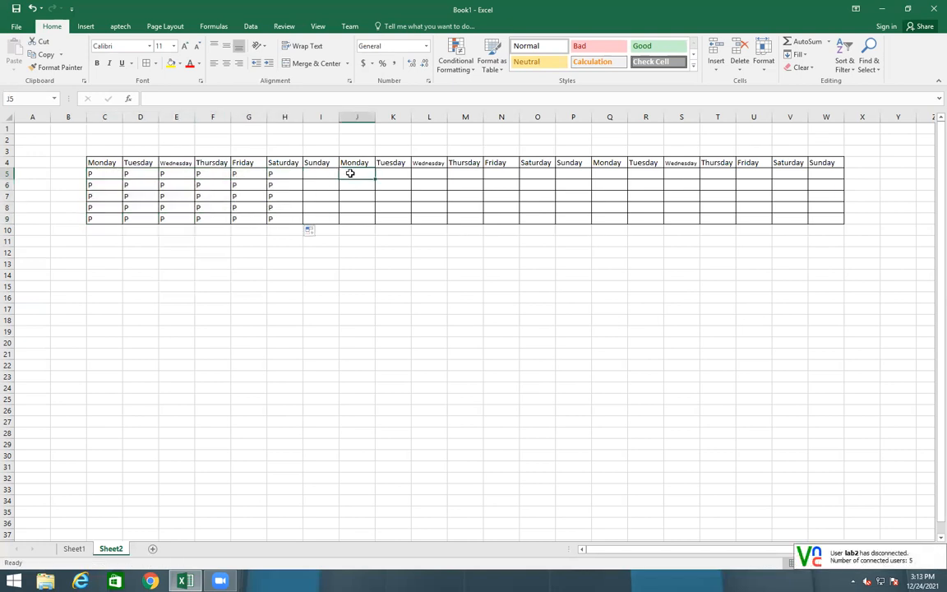
pyautogui.write('A')
pyautogui.click(356, 175)
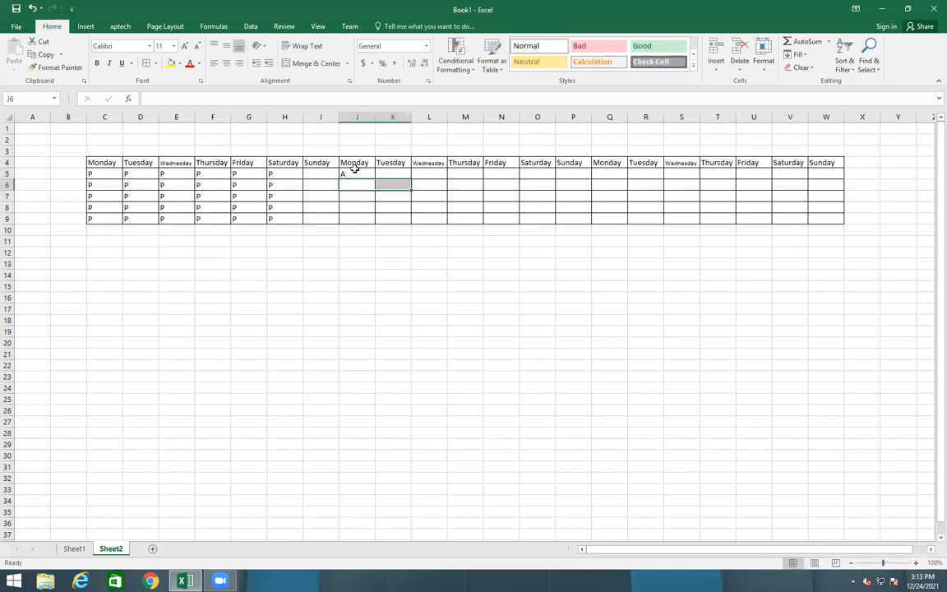
pyautogui.moveTo(376, 180); pyautogui.dragTo(546, 217)
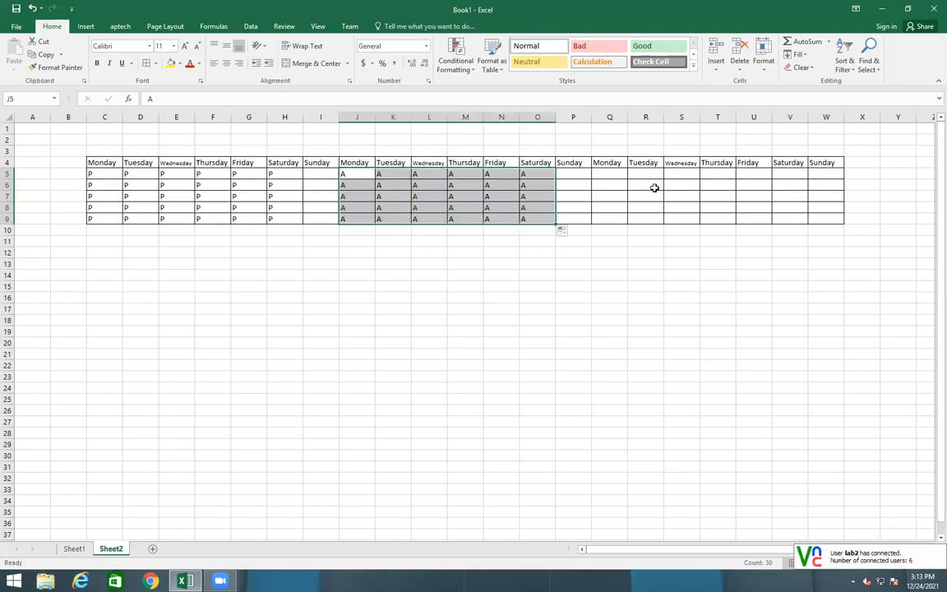
# Enter OL in Q5 and fill it through Saturday of week three for all students
pyautogui.click(614, 171)
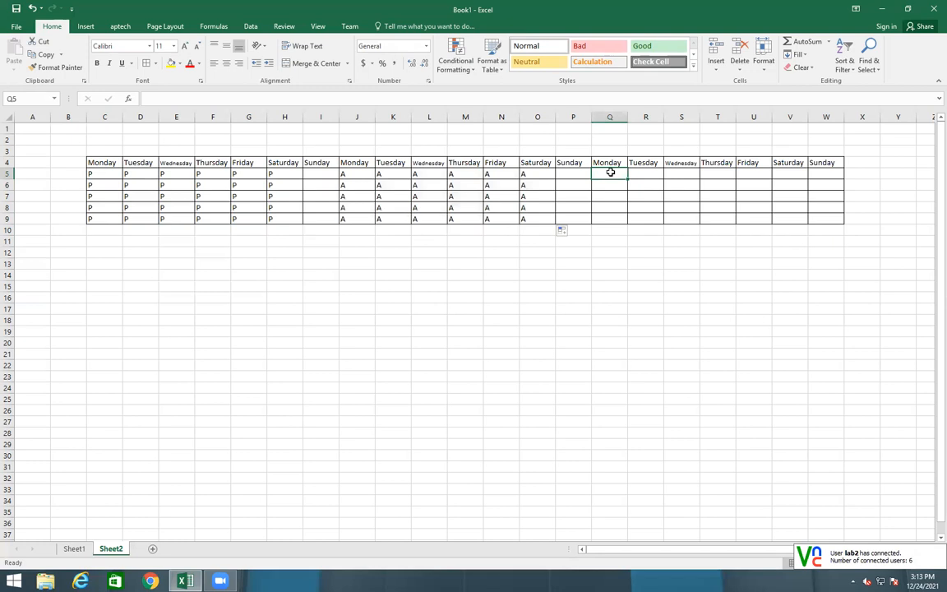
pyautogui.hotkey('ctrl', 'o')
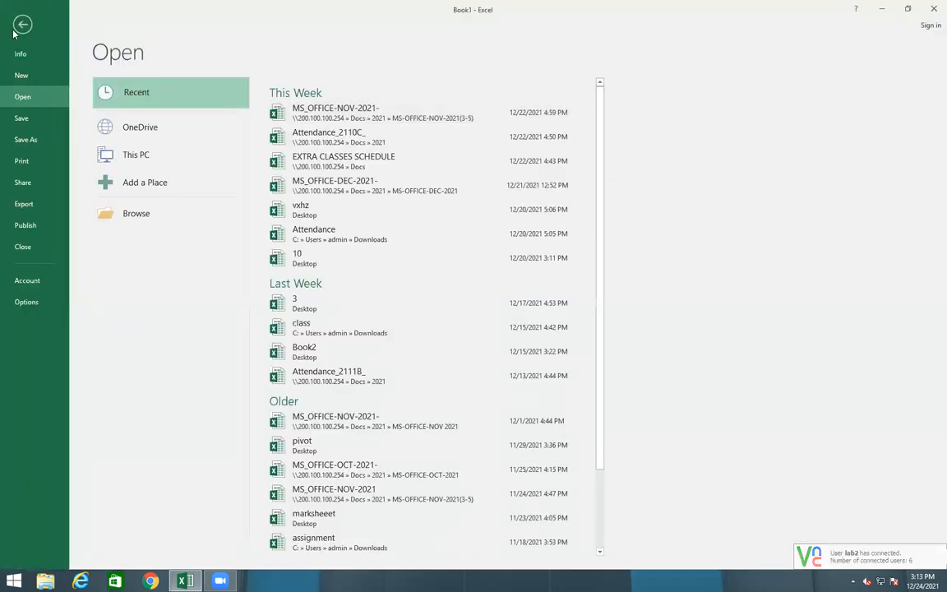
pyautogui.click(20, 27)
pyautogui.click(600, 175)
pyautogui.write('OL')
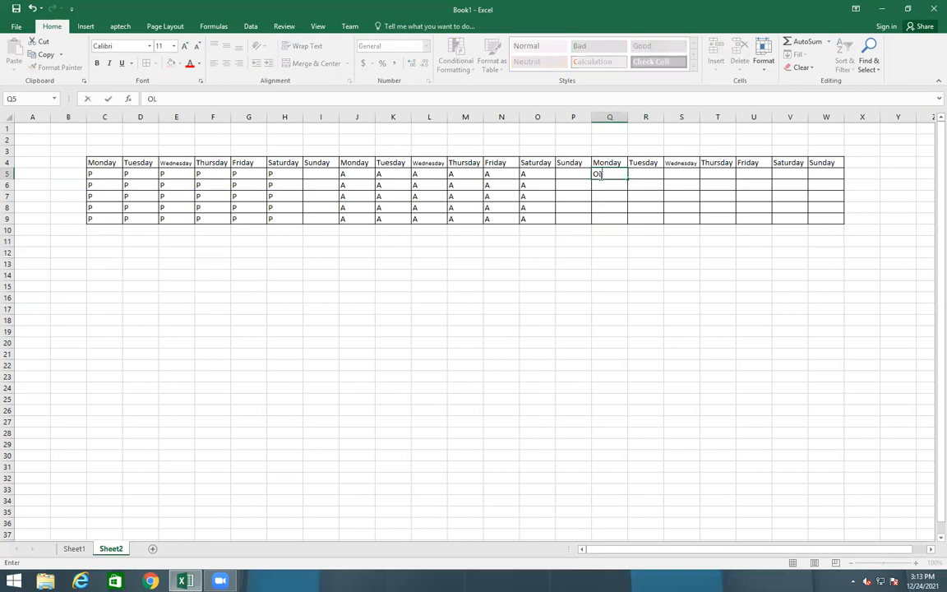
pyautogui.click(785, 240)
pyautogui.click(607, 174)
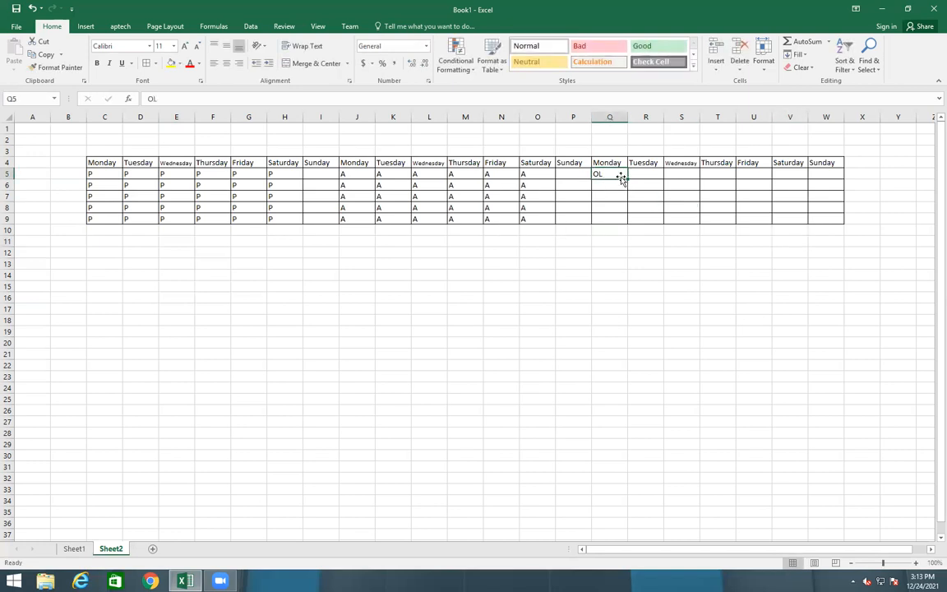
pyautogui.moveTo(627, 179); pyautogui.dragTo(807, 222)
pyautogui.click(668, 307)
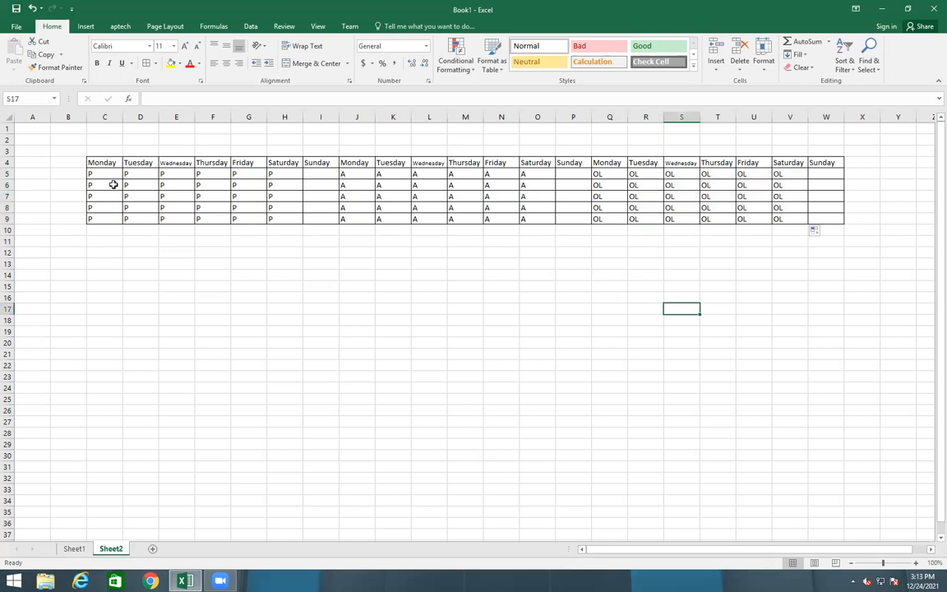
pyautogui.moveTo(92, 163); pyautogui.dragTo(830, 219)
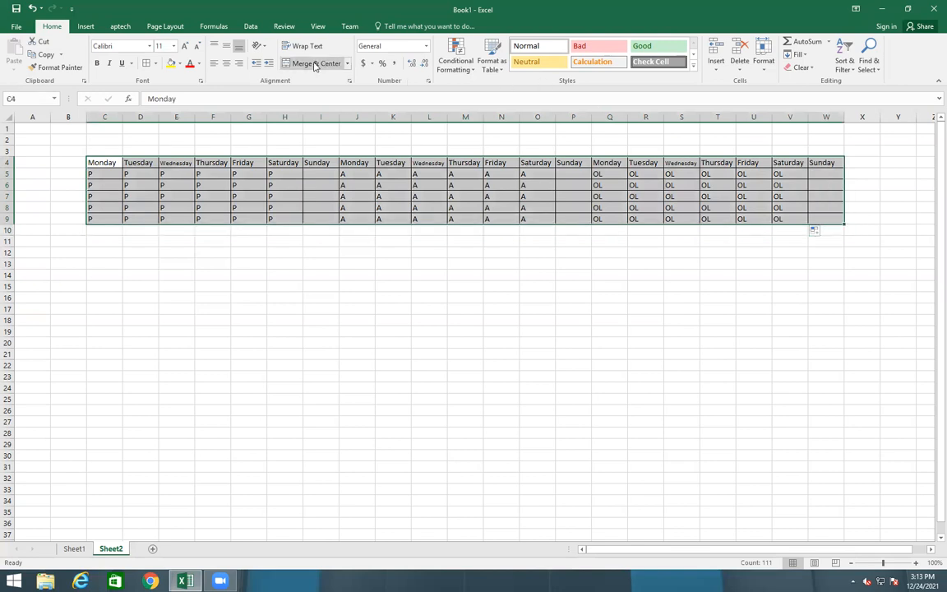
# Centre all entries in the attendance table C4:W9
pyautogui.click(226, 63)
pyautogui.click(249, 100)
pyautogui.click(237, 126)
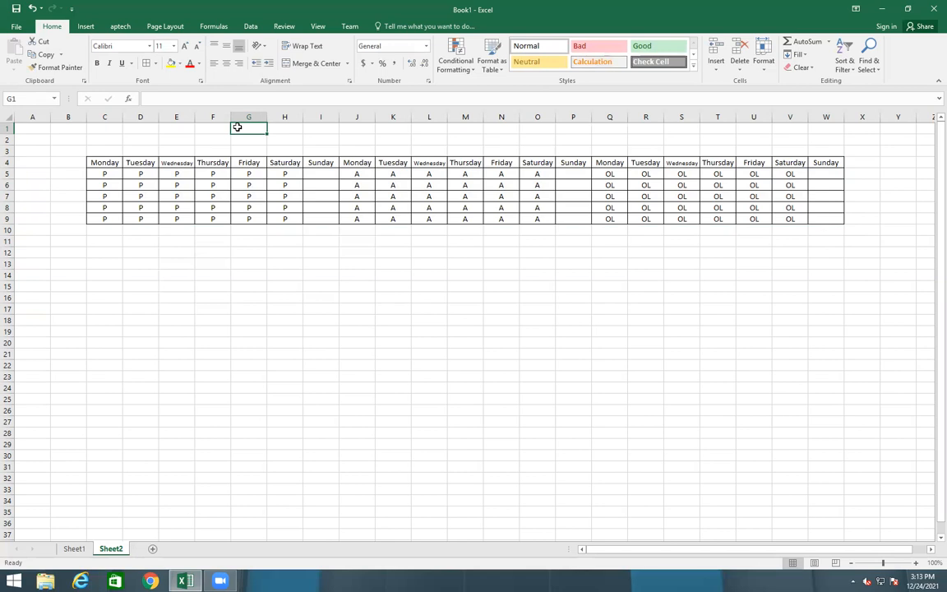
# Merge each week's Sunday cells I5:I9, P5:P9 and W5:W9 into single blocks
pyautogui.moveTo(323, 173); pyautogui.dragTo(324, 217)
pyautogui.click(313, 63)
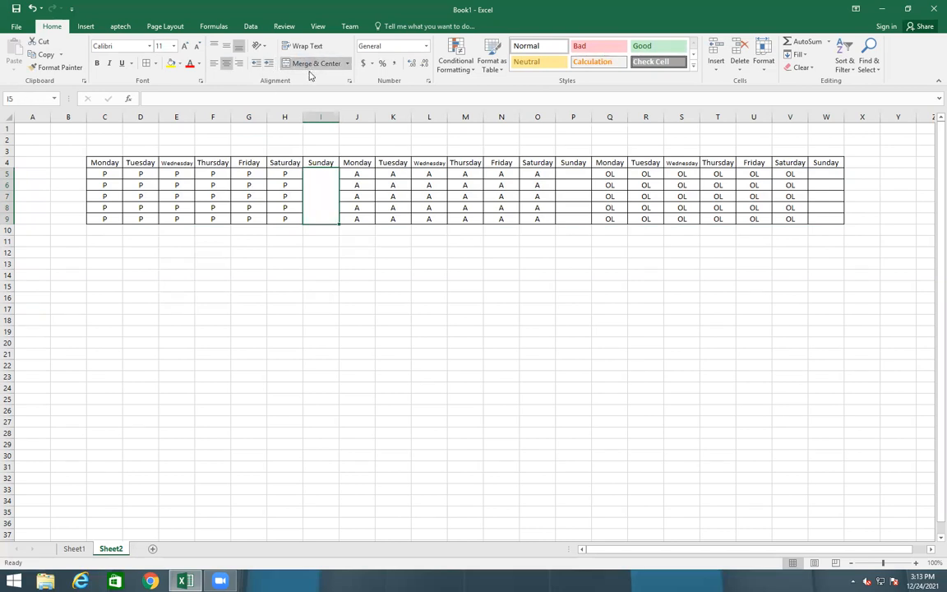
pyautogui.moveTo(573, 174); pyautogui.dragTo(571, 219)
pyautogui.click(316, 64)
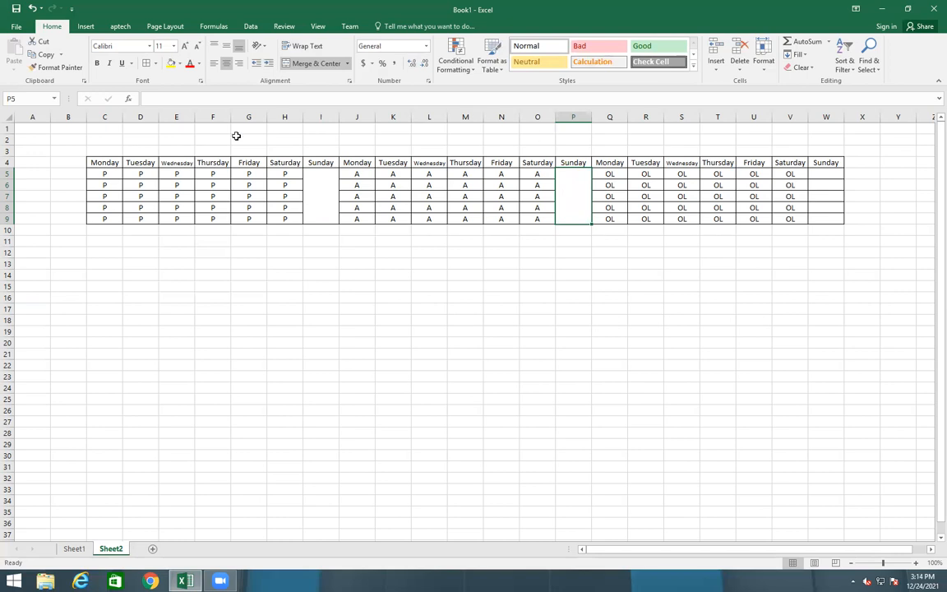
pyautogui.click(54, 67)
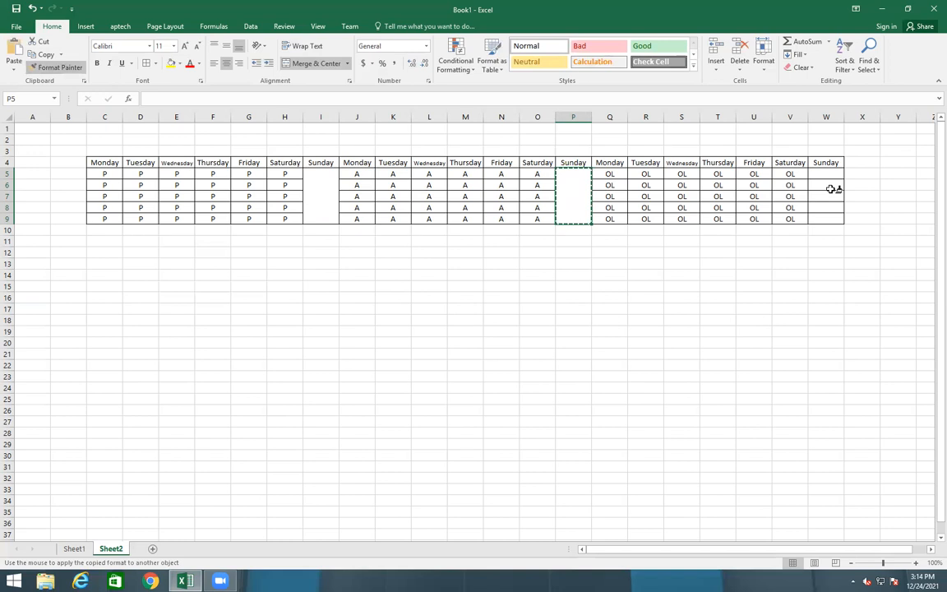
pyautogui.moveTo(829, 175); pyautogui.dragTo(834, 218)
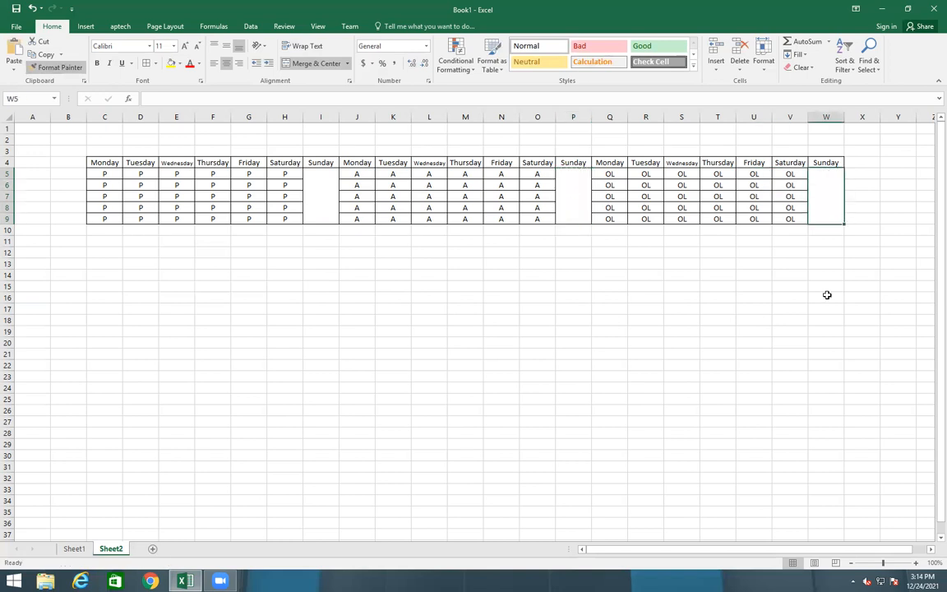
pyautogui.click(825, 320)
# Type OFF into each of the three merged Sunday cells
pyautogui.click(331, 193)
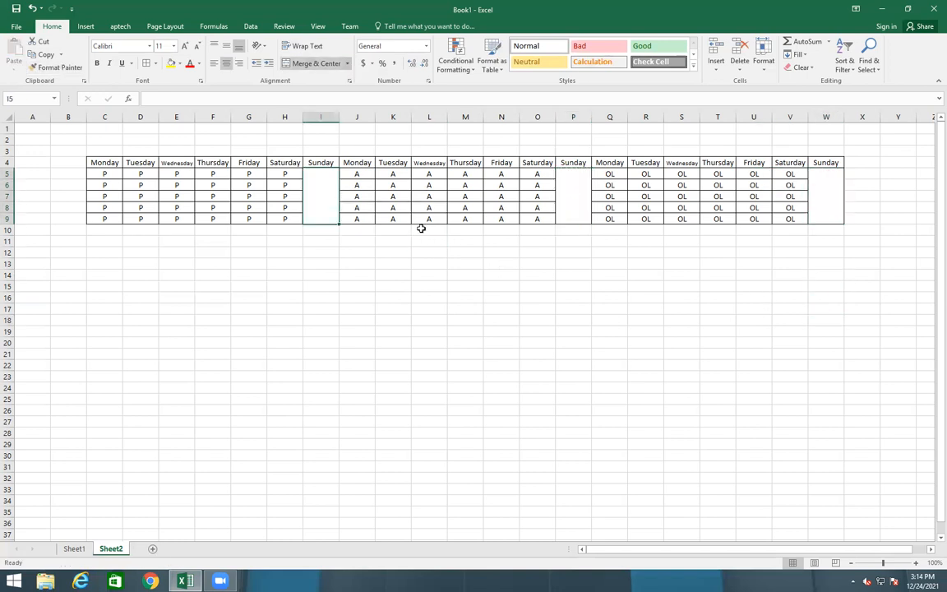
pyautogui.write('Off')
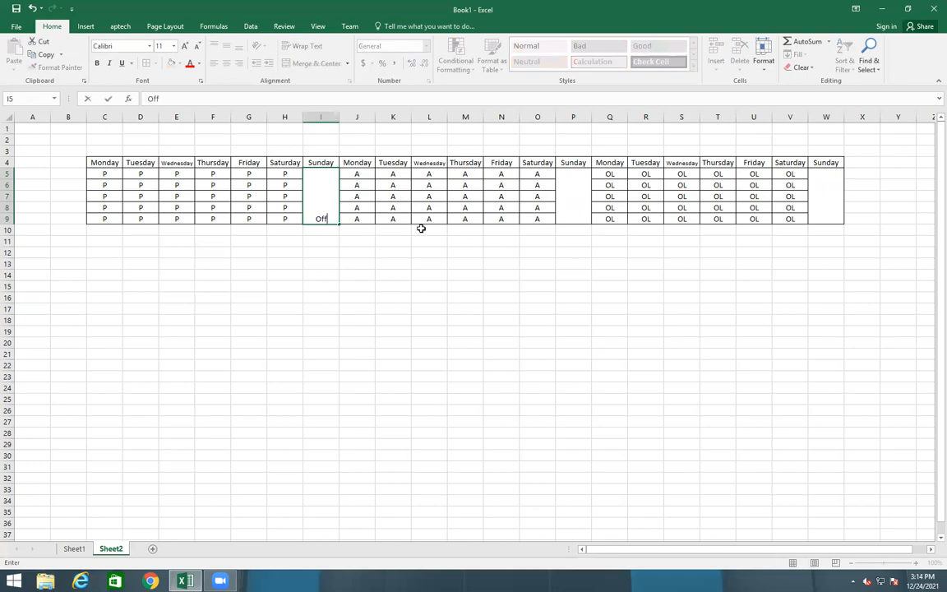
pyautogui.press('BackSpace')
pyautogui.press('BackSpace')
pyautogui.write('FF')
pyautogui.click(573, 174)
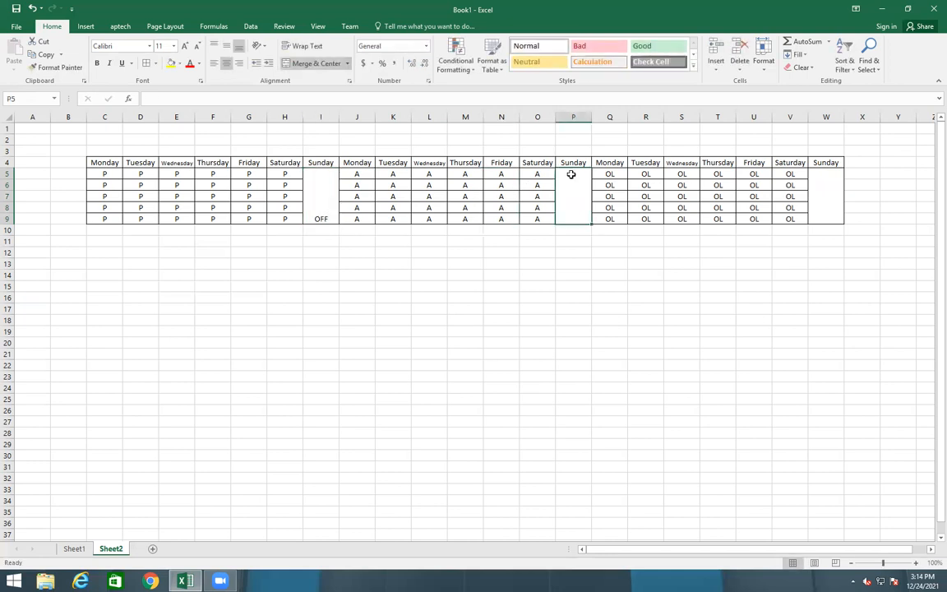
pyautogui.write('OFF')
pyautogui.press('Tab')
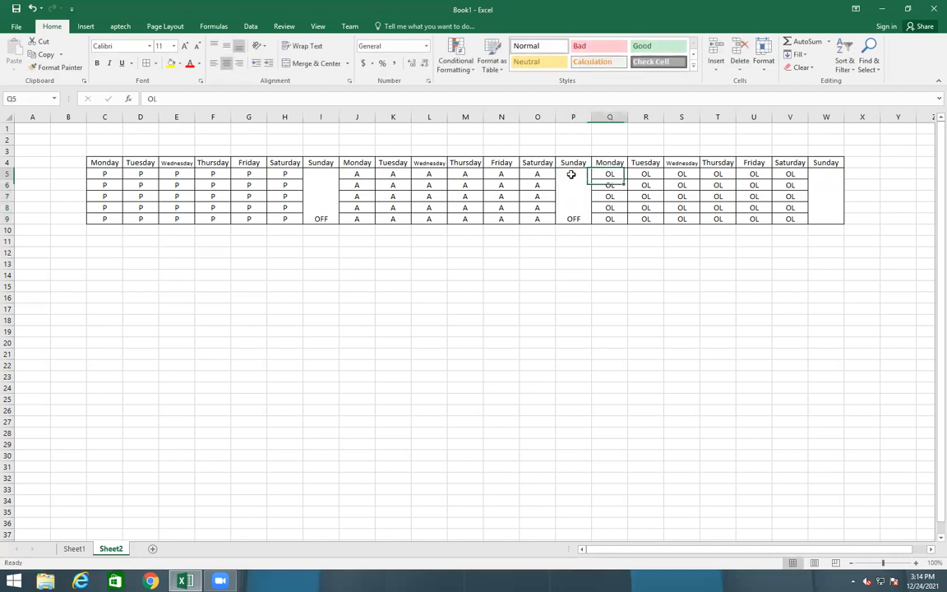
pyautogui.click(836, 205)
pyautogui.write('OFF')
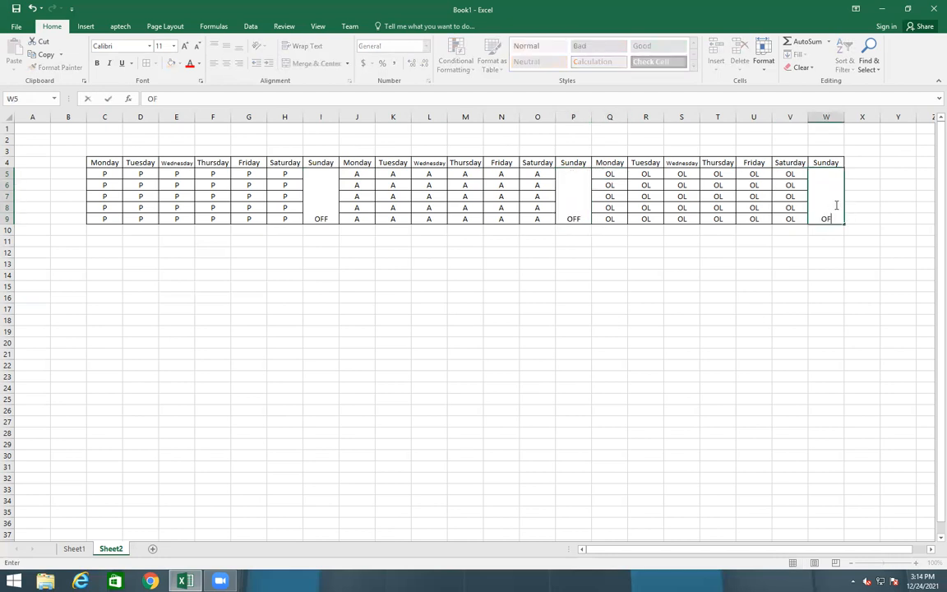
pyautogui.click(679, 332)
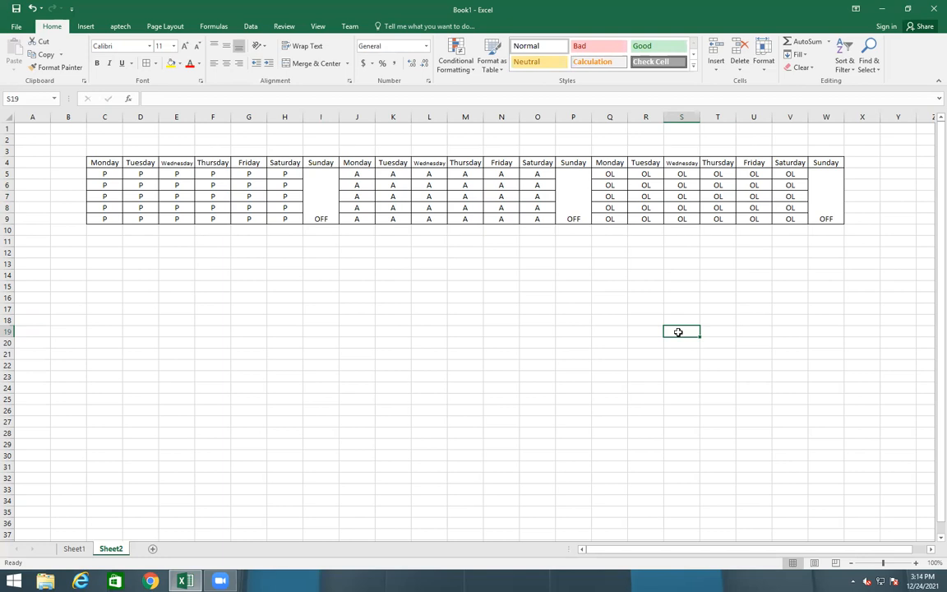
pyautogui.click(312, 189)
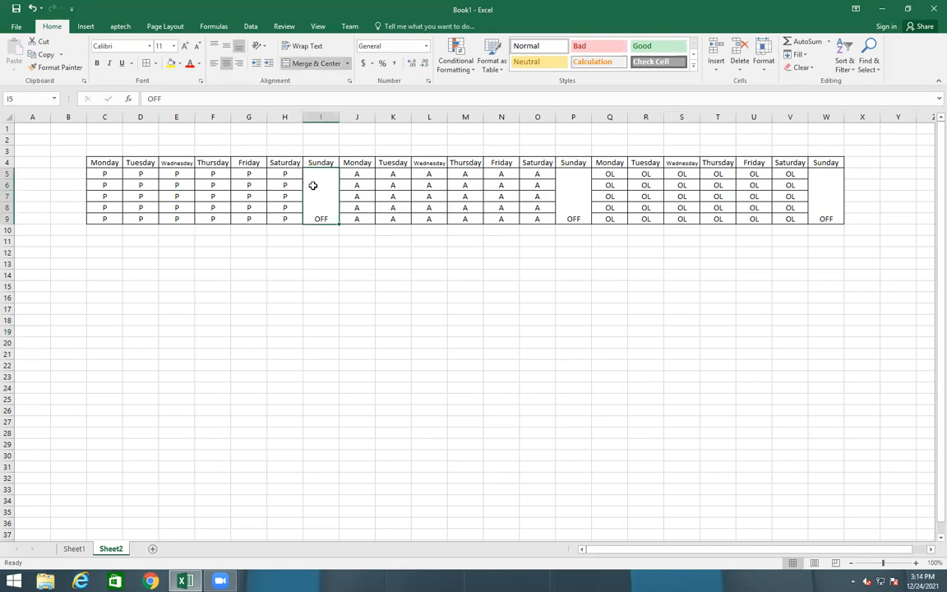
# Make the first week's OFF cell vertical stacked text at font size 18
pyautogui.click(264, 46)
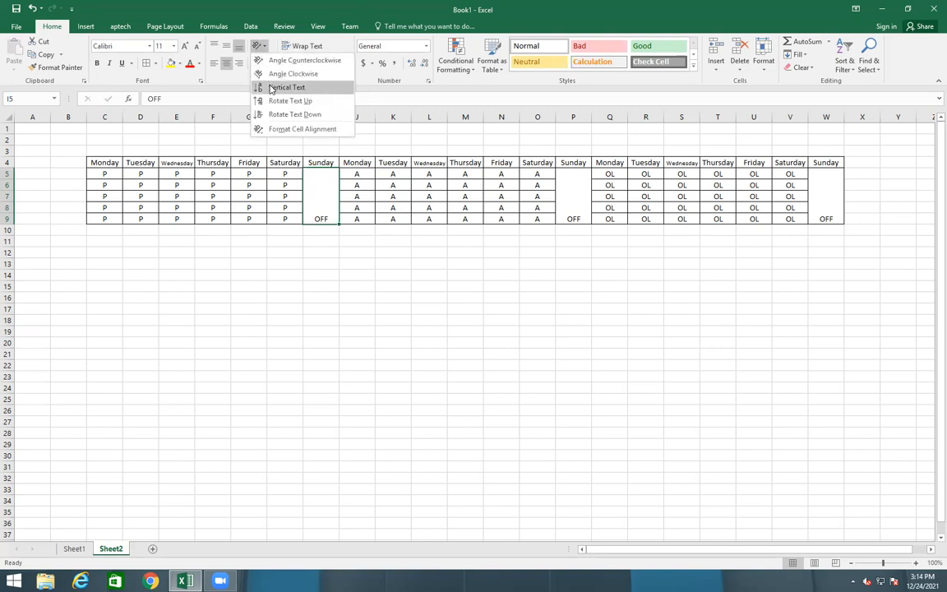
pyautogui.click(269, 86)
pyautogui.click(393, 264)
pyautogui.click(414, 308)
pyautogui.click(319, 186)
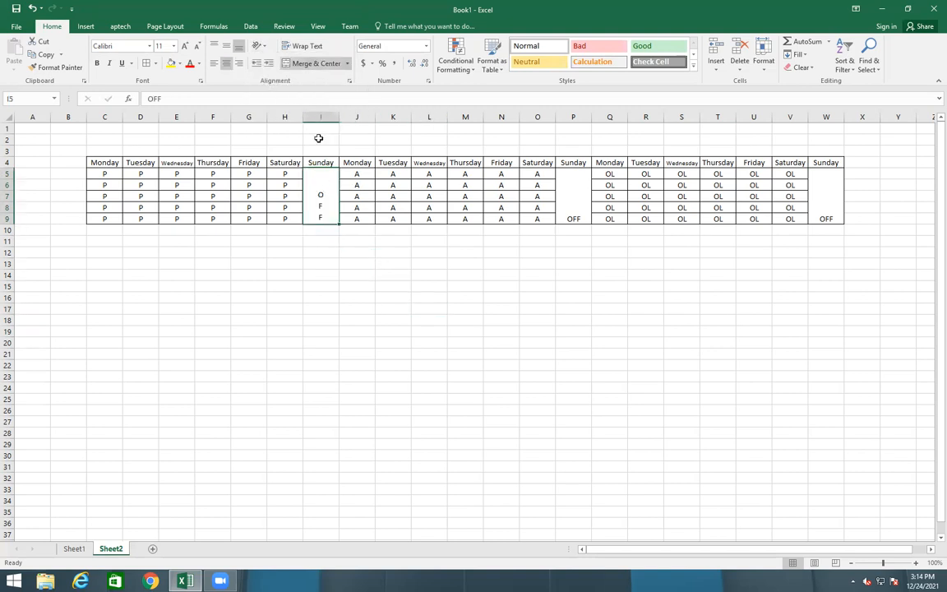
pyautogui.click(185, 46)
pyautogui.click(185, 46)
pyautogui.click(185, 46)
pyautogui.click(185, 46)
pyautogui.click(391, 393)
pyautogui.click(322, 194)
# Copy the vertical OFF formatting onto the Sunday blocks P5:P9 and W5:W9
pyautogui.click(58, 69)
pyautogui.click(569, 173)
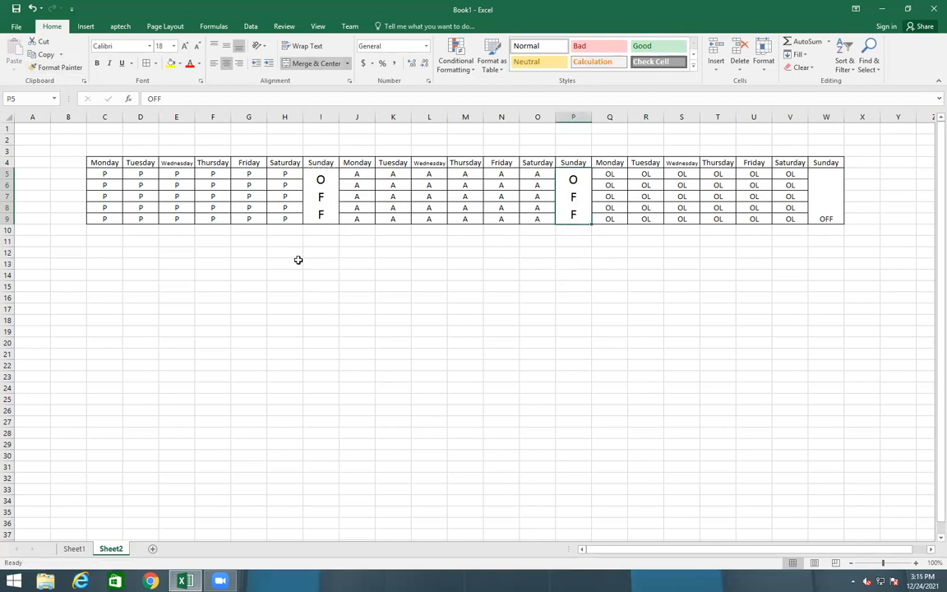
pyautogui.click(317, 183)
pyautogui.click(56, 67)
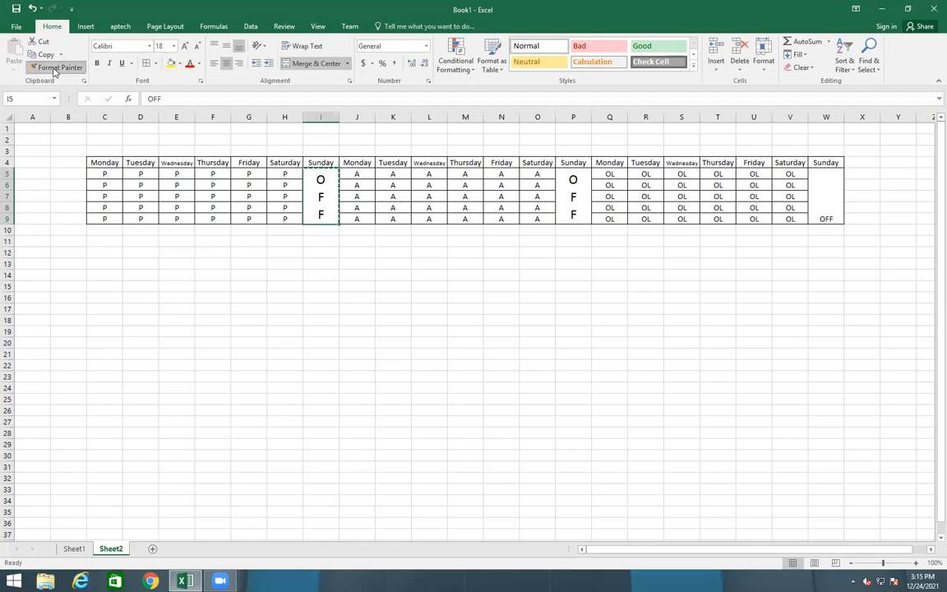
pyautogui.click(825, 174)
pyautogui.click(587, 405)
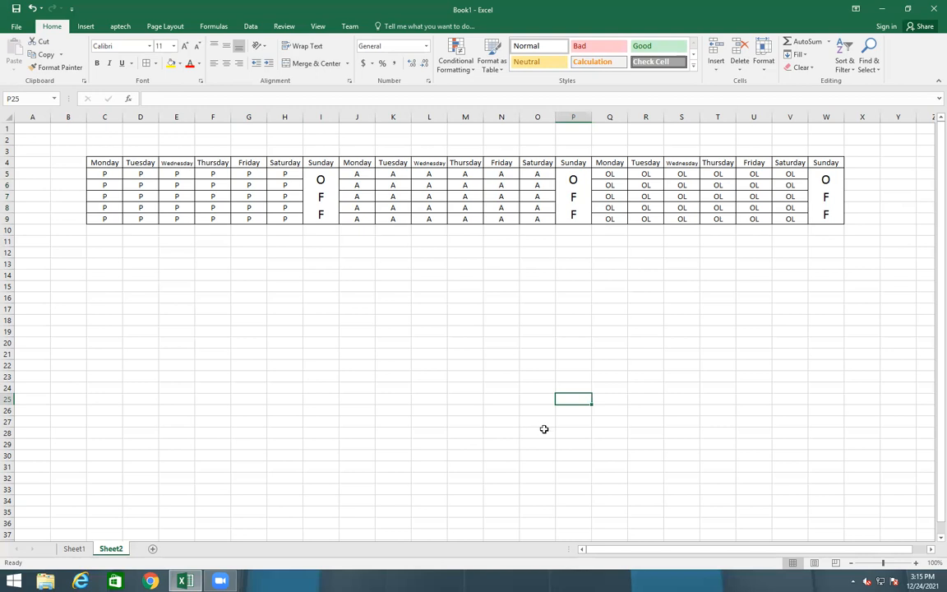
pyautogui.moveTo(732, 550); pyautogui.dragTo(749, 549)
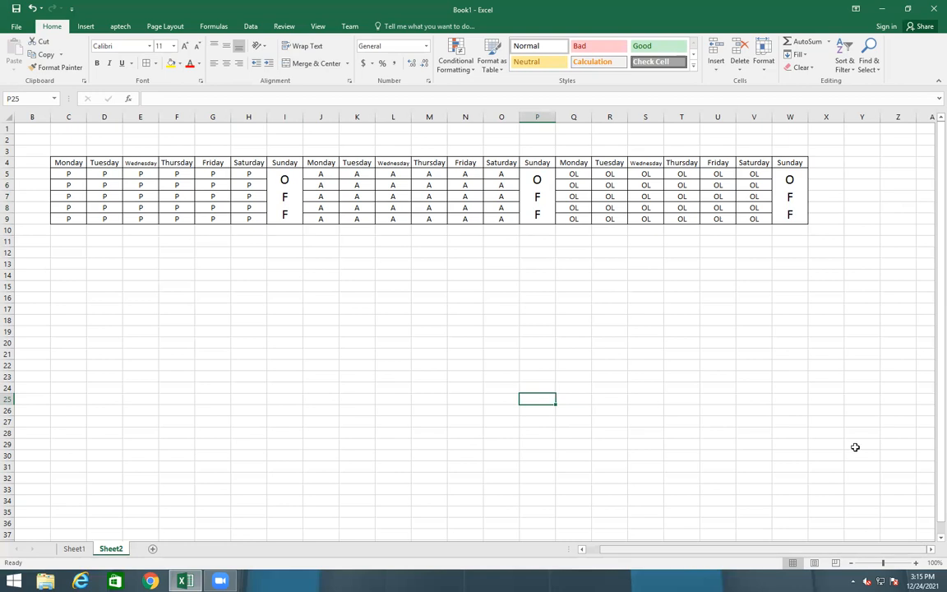
# Add the headings A in Y4 and L in Z4 beside P
pyautogui.click(823, 154)
pyautogui.click(825, 162)
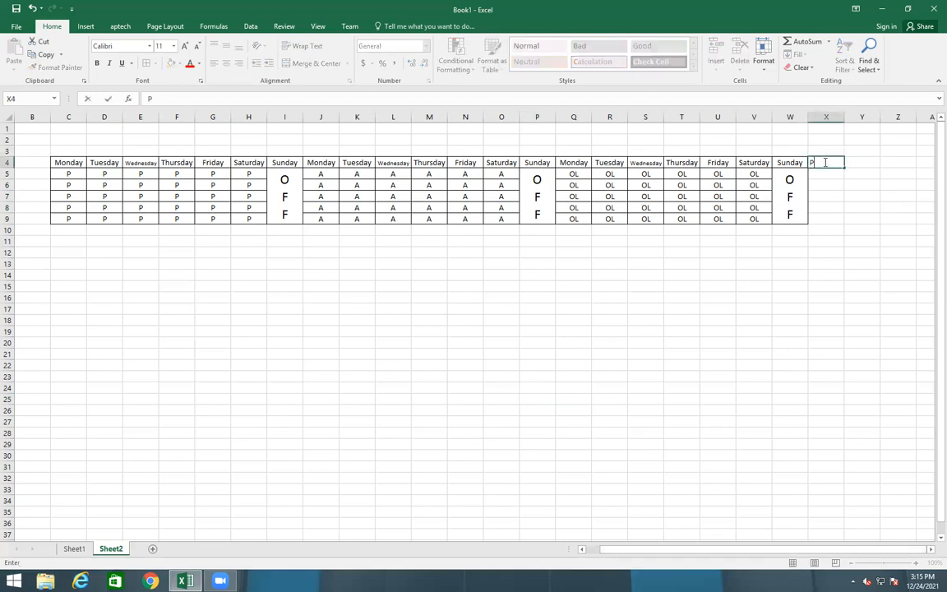
pyautogui.press('Right')
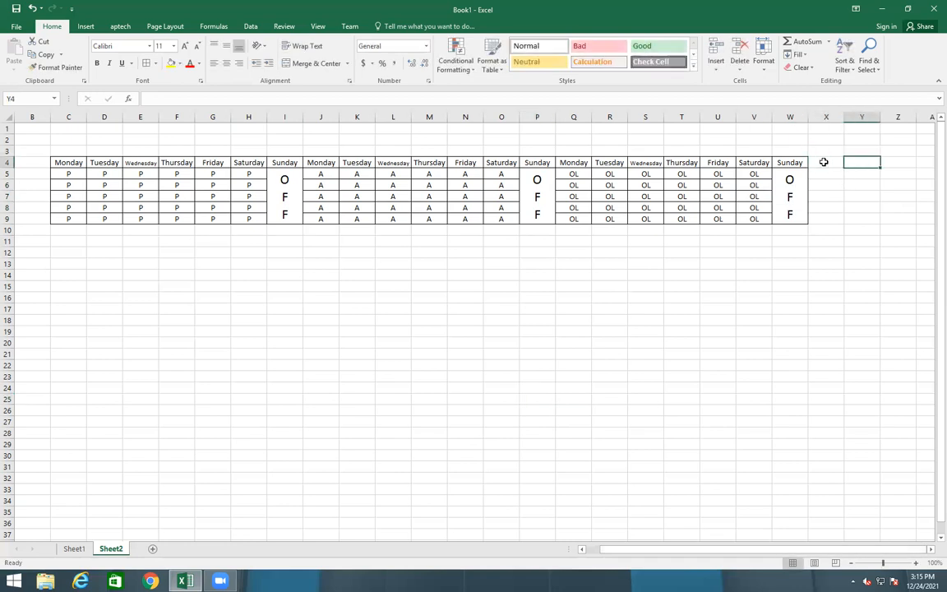
pyautogui.write('A')
pyautogui.press('Right')
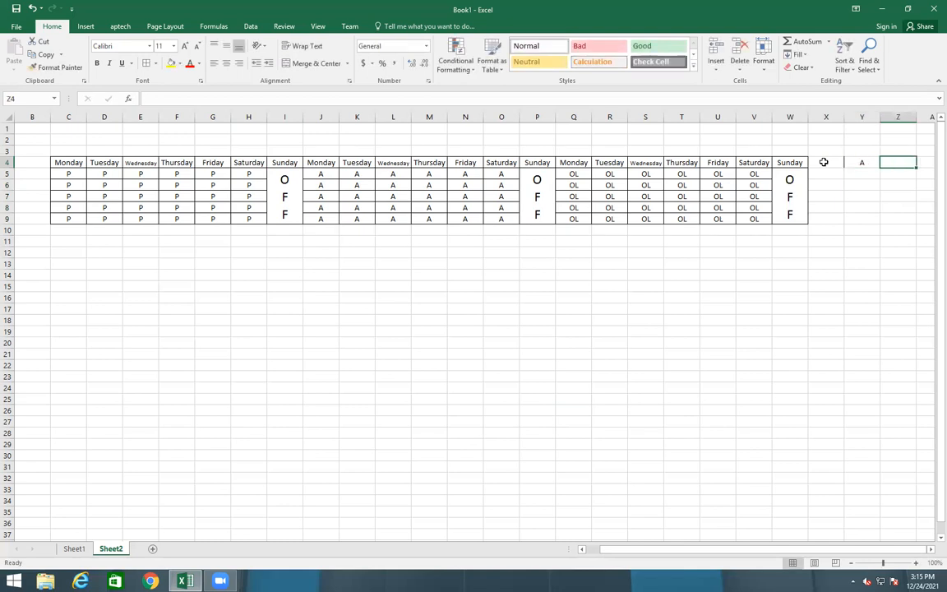
pyautogui.write('L')
pyautogui.click(896, 230)
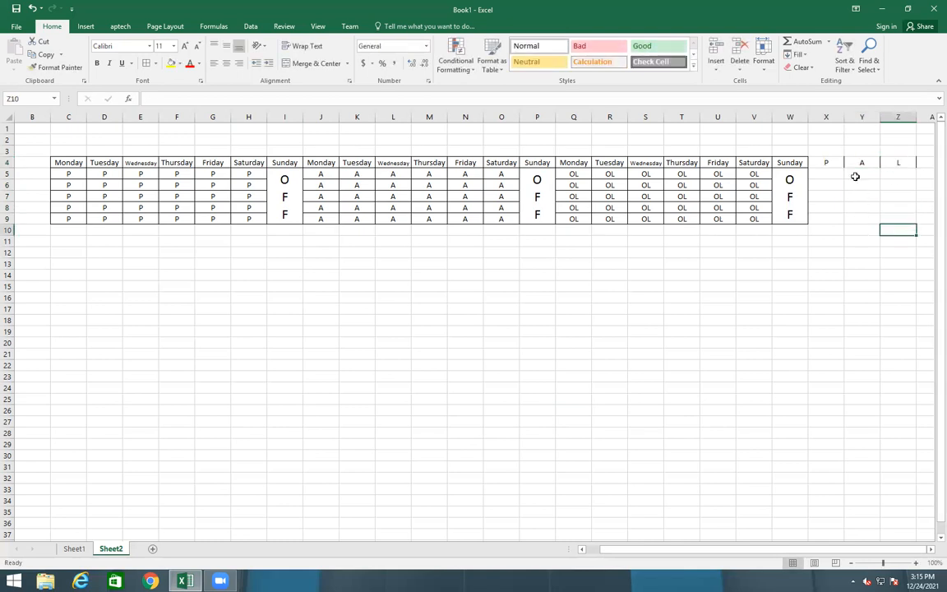
# Apply All Borders to the count block X4:Z9
pyautogui.moveTo(826, 162); pyautogui.dragTo(902, 217)
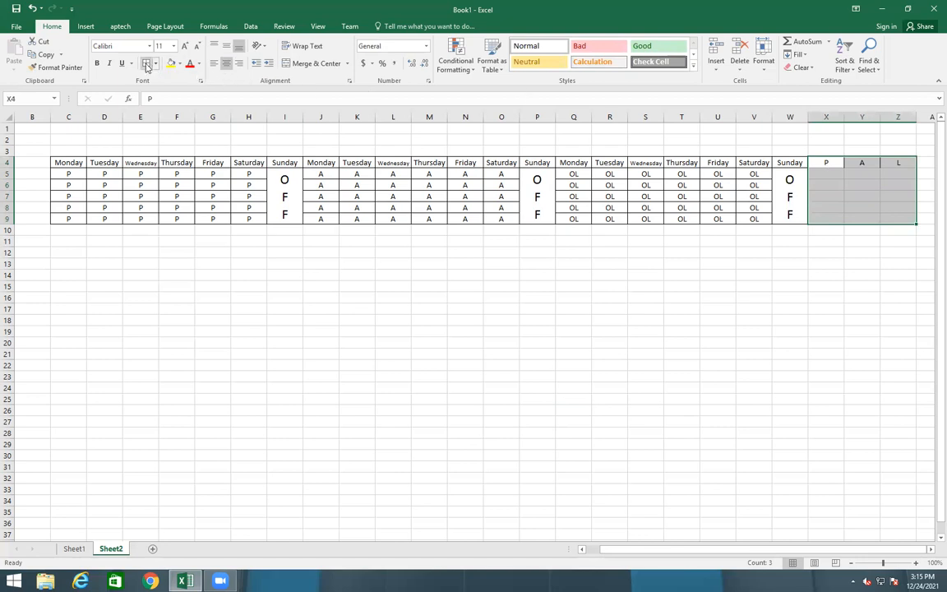
pyautogui.click(146, 66)
pyautogui.click(718, 341)
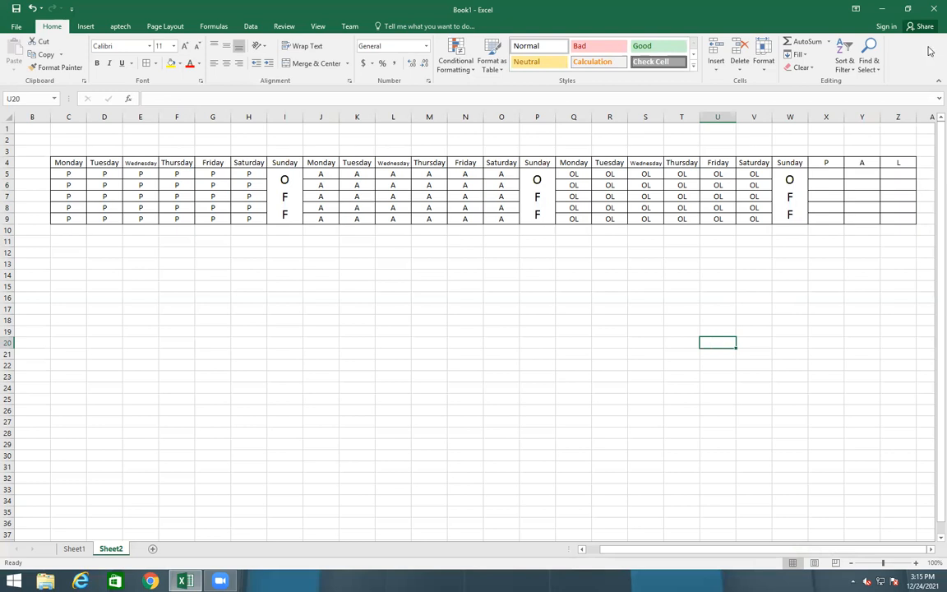
# Start X5's formula with =COUNTIF(C5:H5,"P") for the first week
pyautogui.click(832, 173)
pyautogui.write('=count')
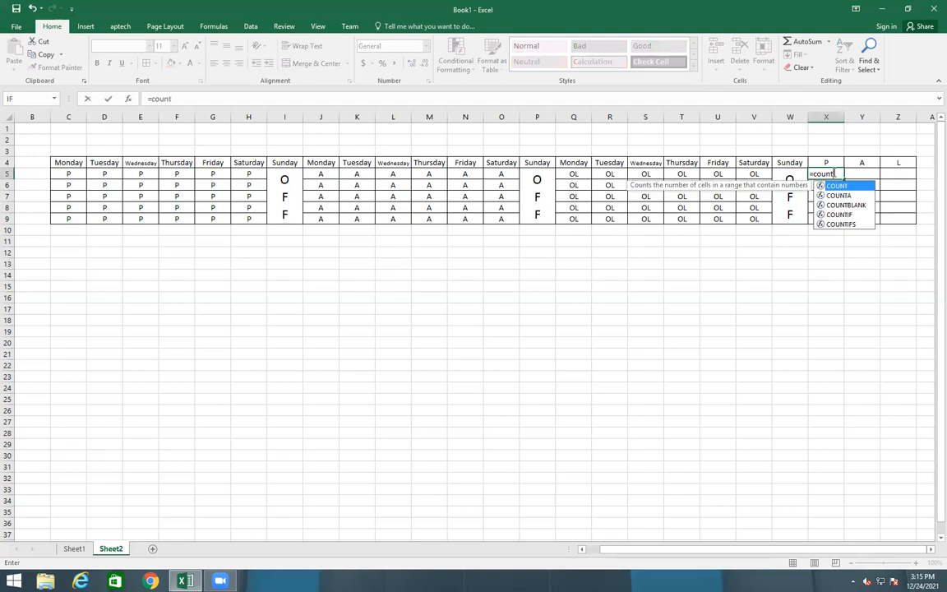
pyautogui.press('Down')
pyautogui.press('Down')
pyautogui.press('Down')
pyautogui.write('t')
pyautogui.press('Tab')
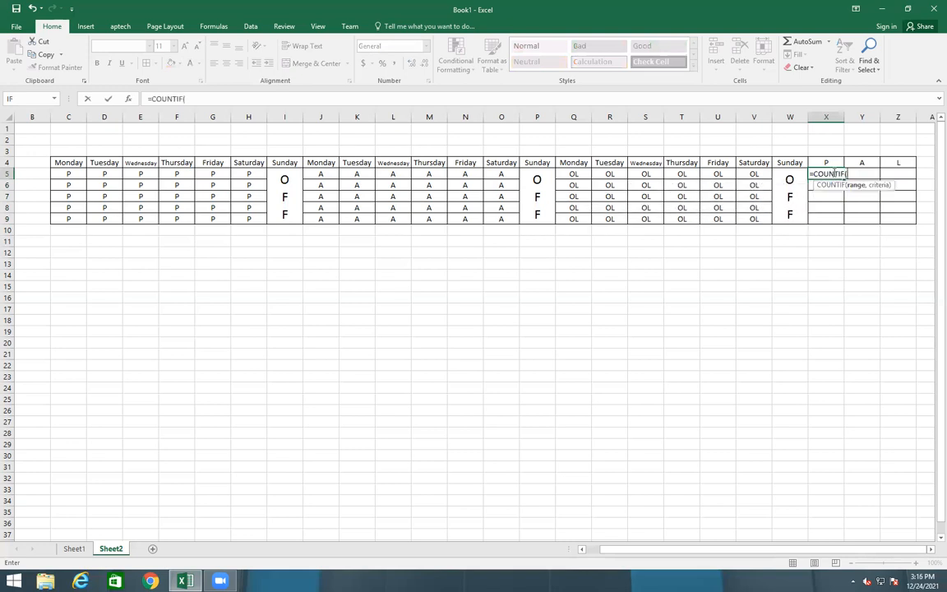
pyautogui.moveTo(68, 175); pyautogui.dragTo(256, 174)
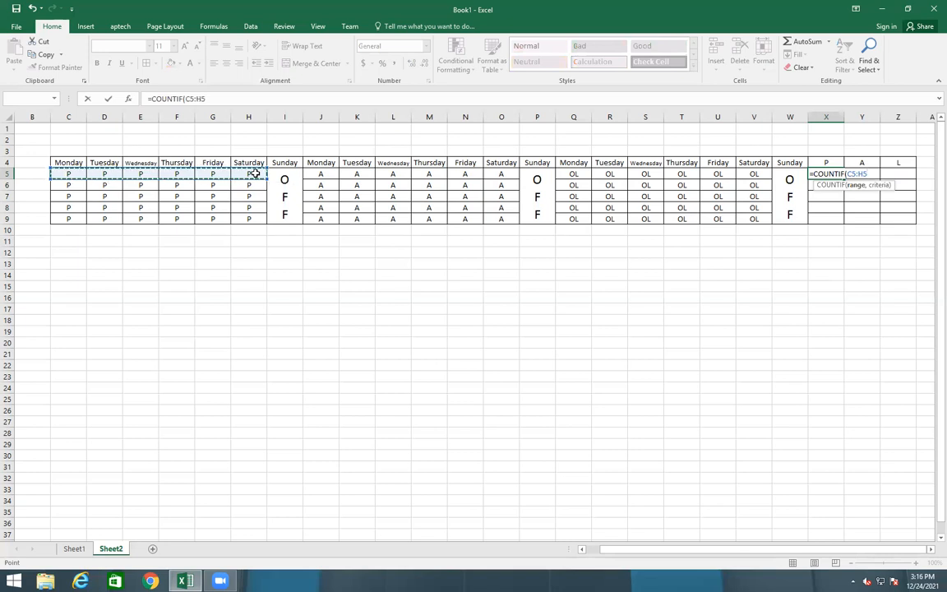
pyautogui.write(',')
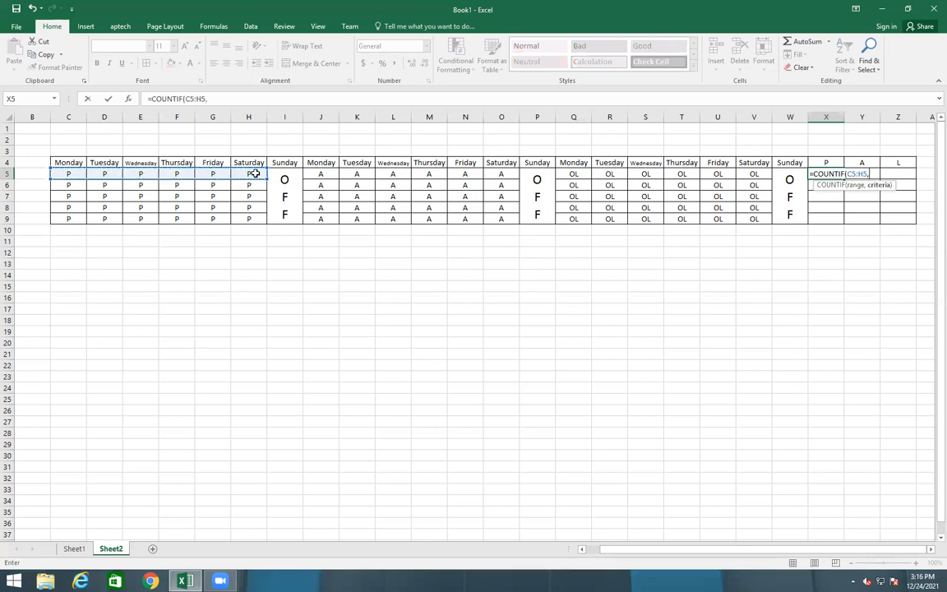
pyautogui.write('"P")')
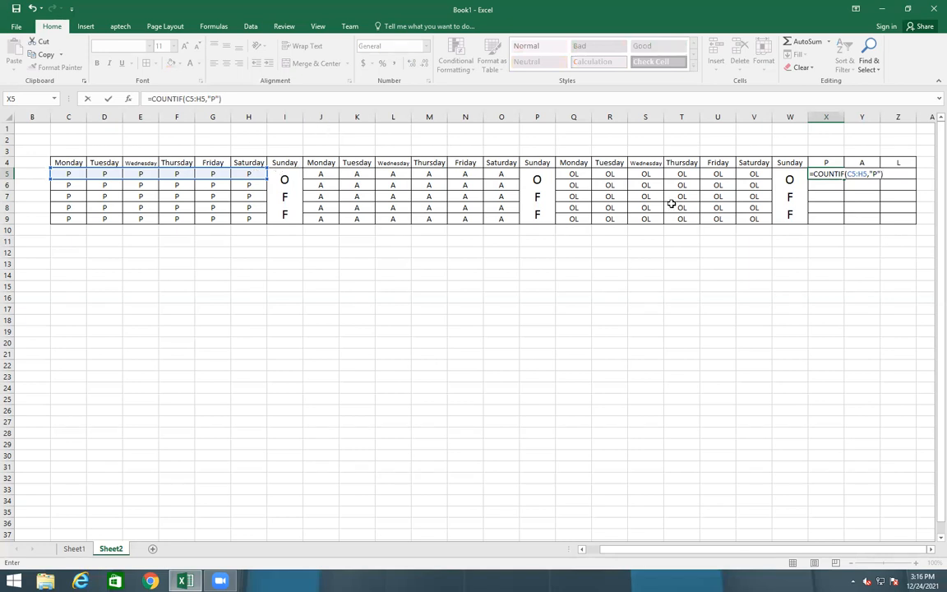
# Add +COUNTIF(J5:O5,"P")+COUNTIF(Q5:V5,"OL") to complete the formula, showing 12
pyautogui.write('+c')
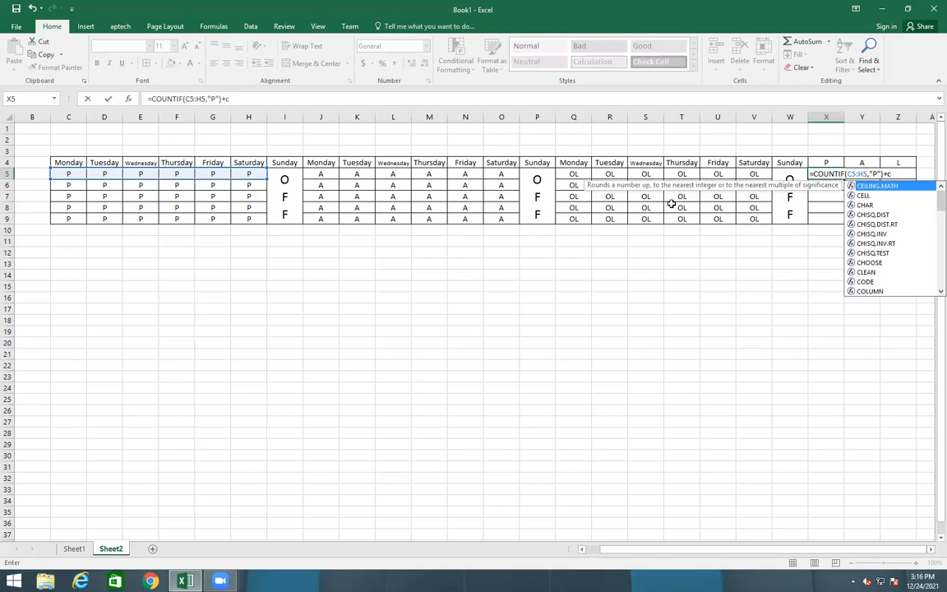
pyautogui.write('oun')
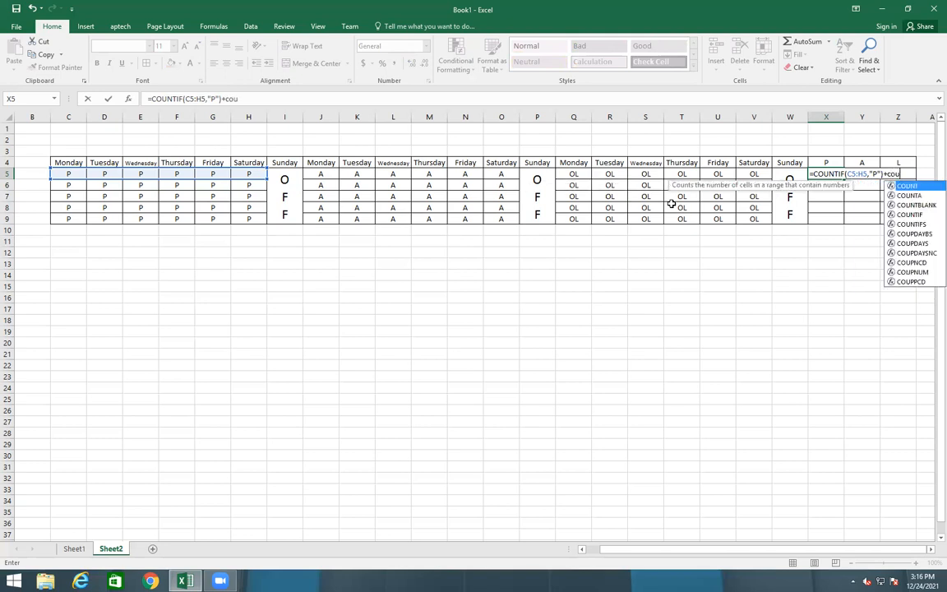
pyautogui.press('Down')
pyautogui.press('Down')
pyautogui.press('Down')
pyautogui.press('Tab')
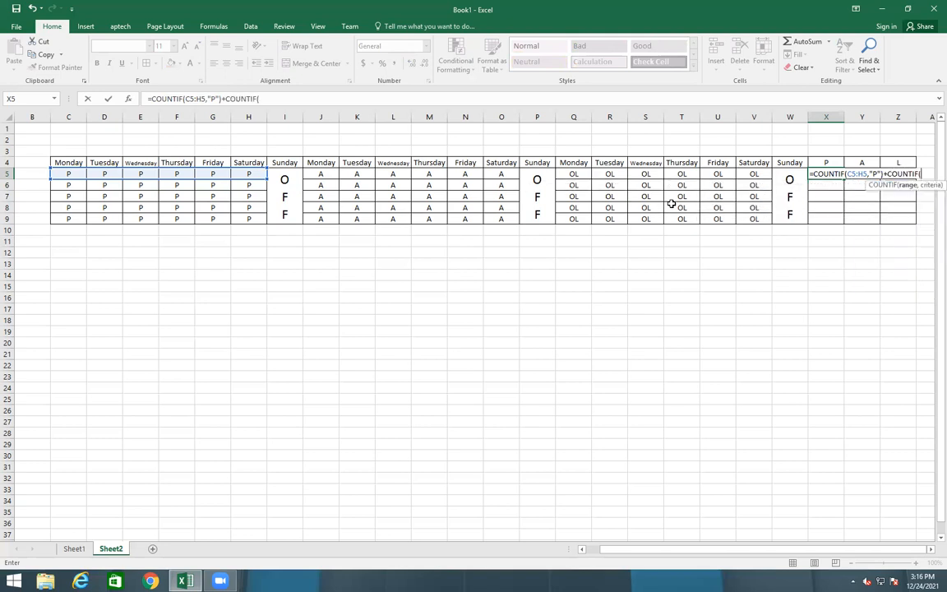
pyautogui.moveTo(321, 174); pyautogui.dragTo(511, 175)
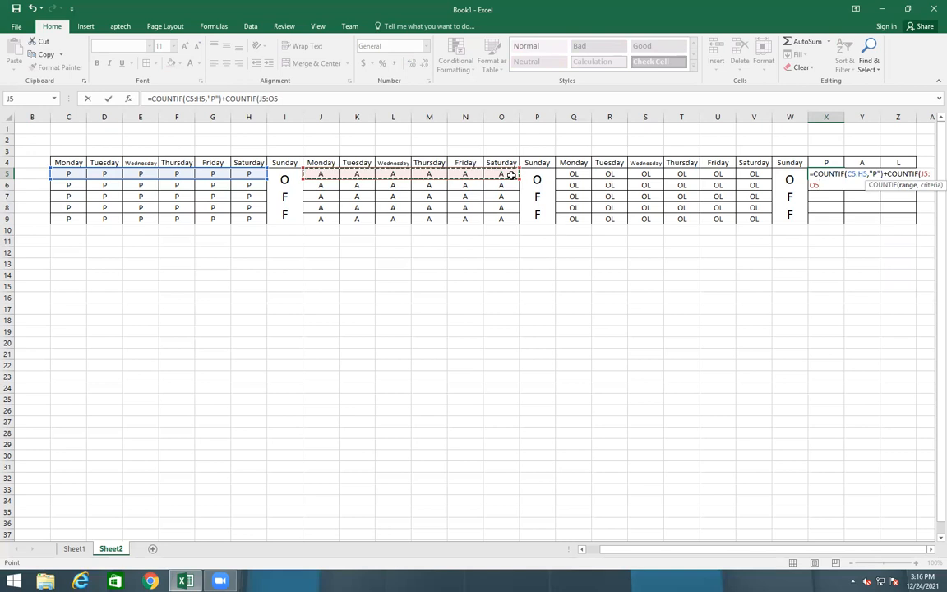
pyautogui.write(',"')
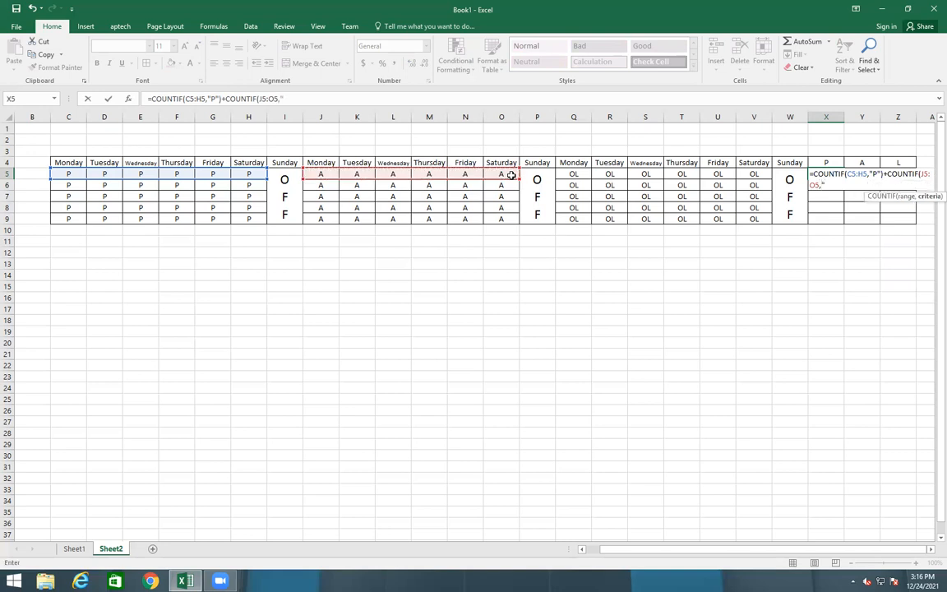
pyautogui.write('P")+')
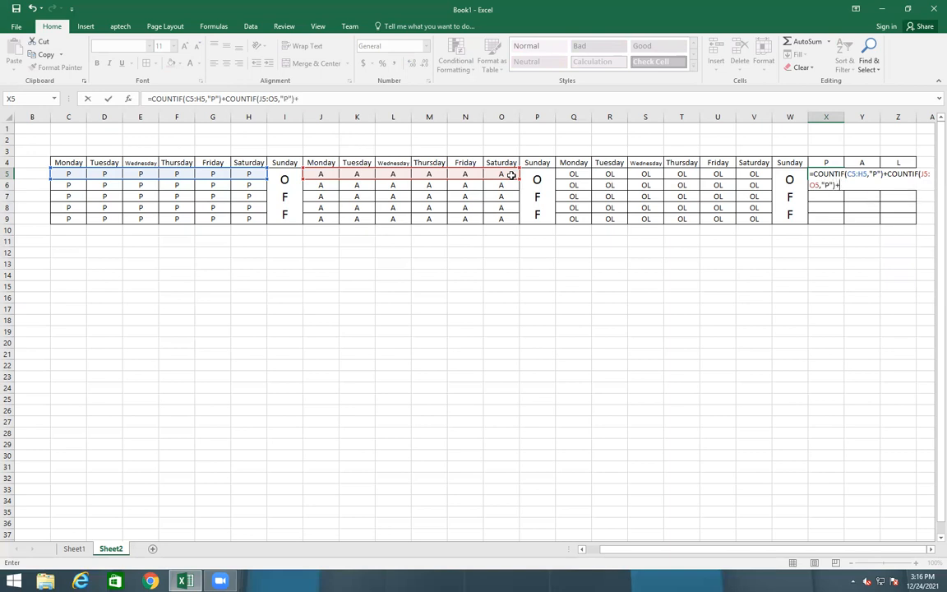
pyautogui.write('count')
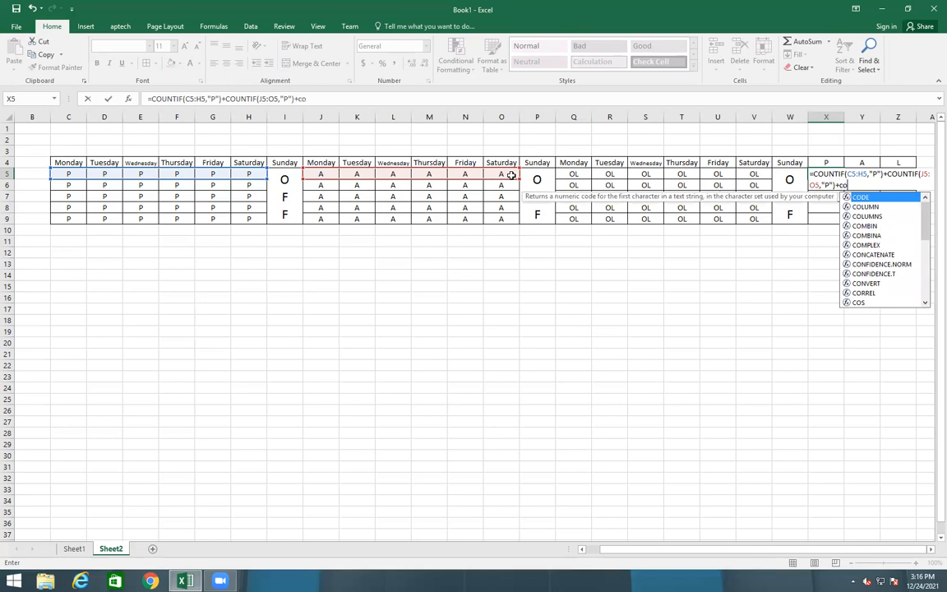
pyautogui.press('Down')
pyautogui.press('Down')
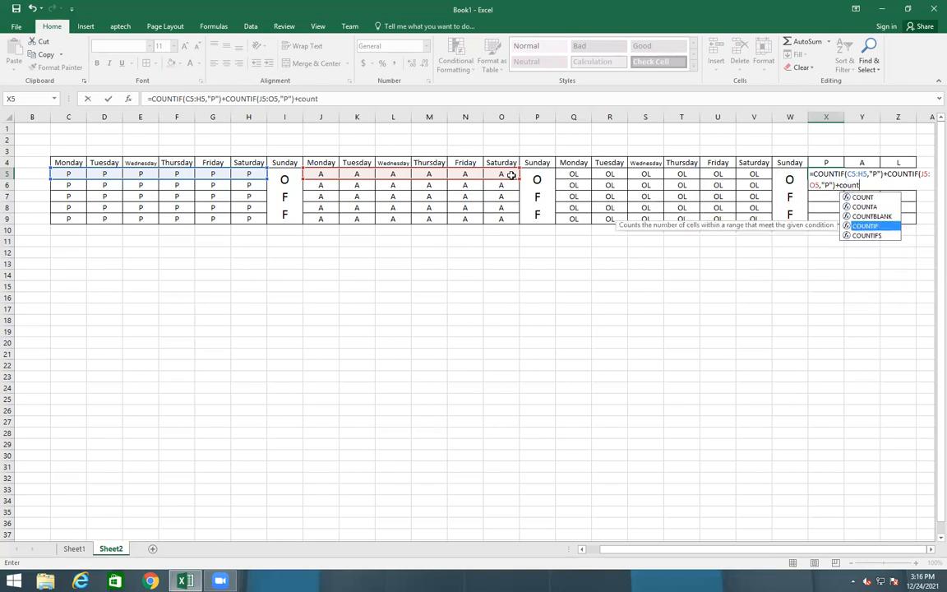
pyautogui.press('Tab')
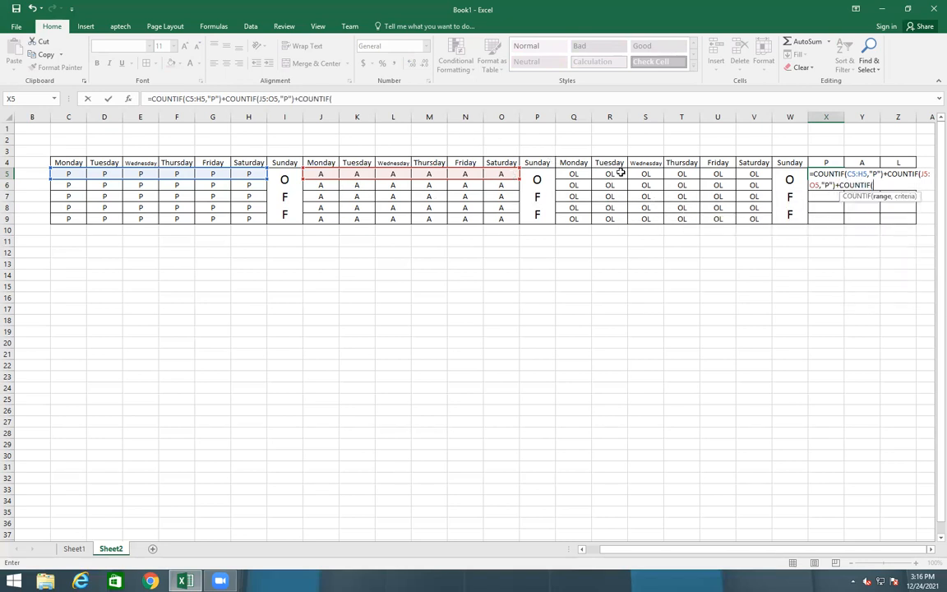
pyautogui.moveTo(573, 174); pyautogui.dragTo(762, 173)
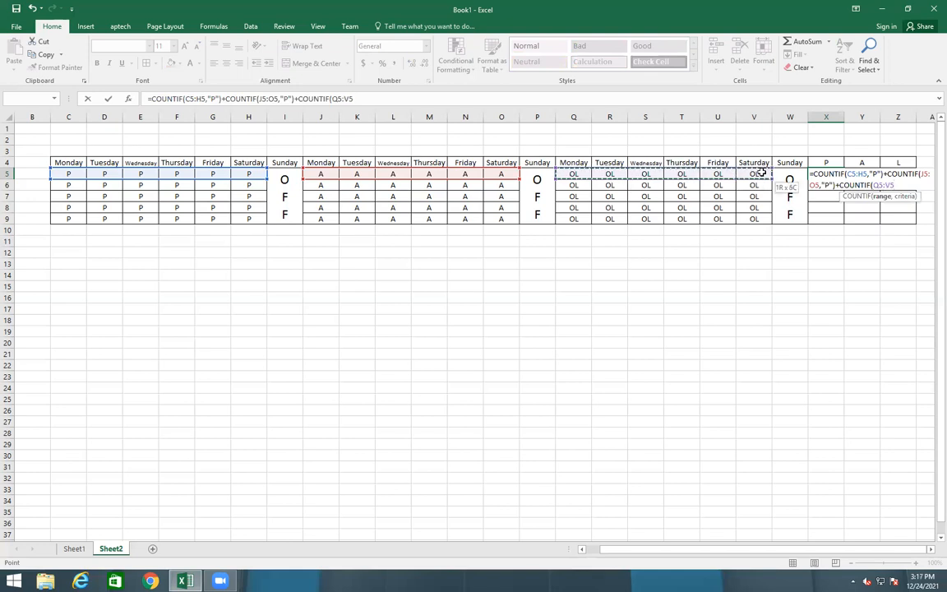
pyautogui.write(',')
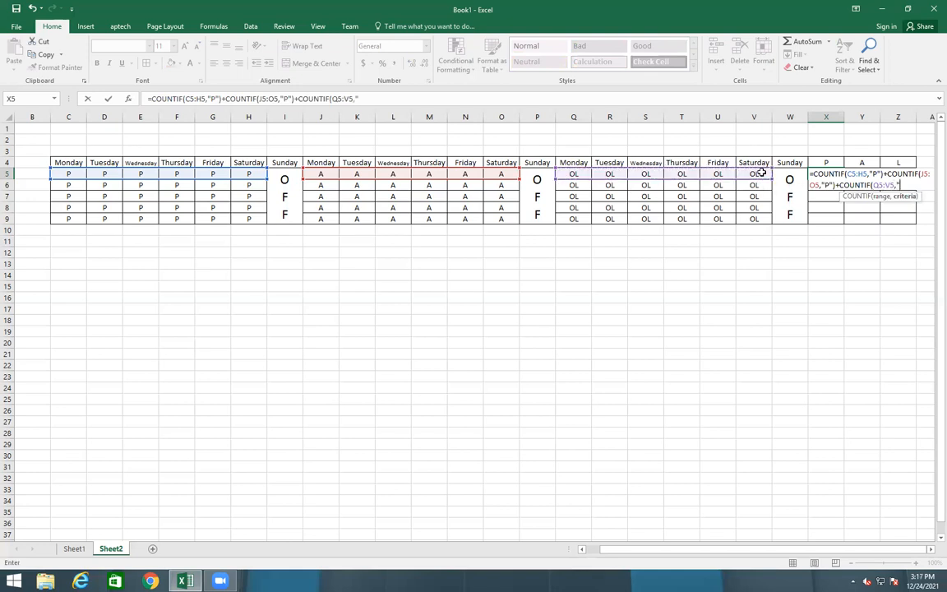
pyautogui.write('"OL")')
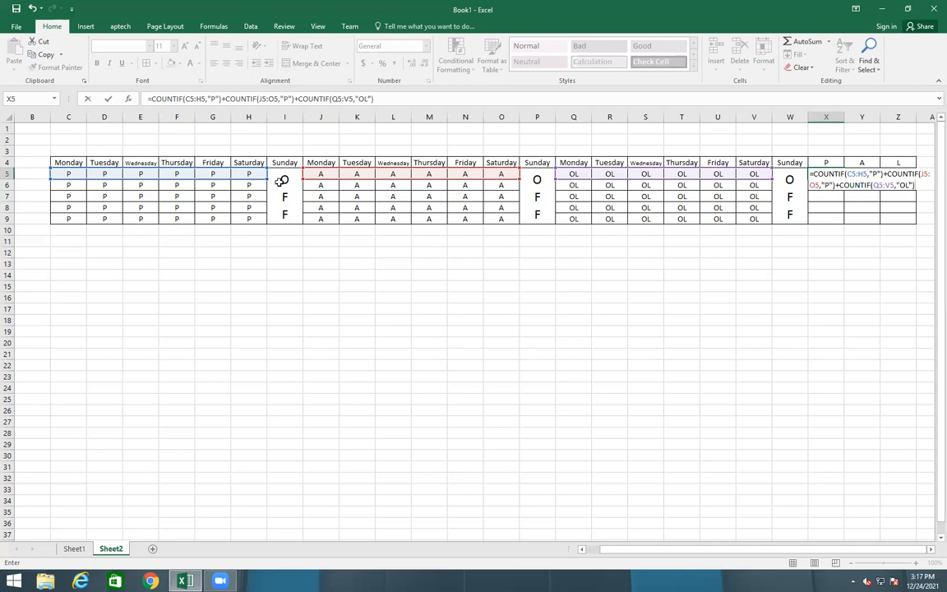
pyautogui.press('Return')
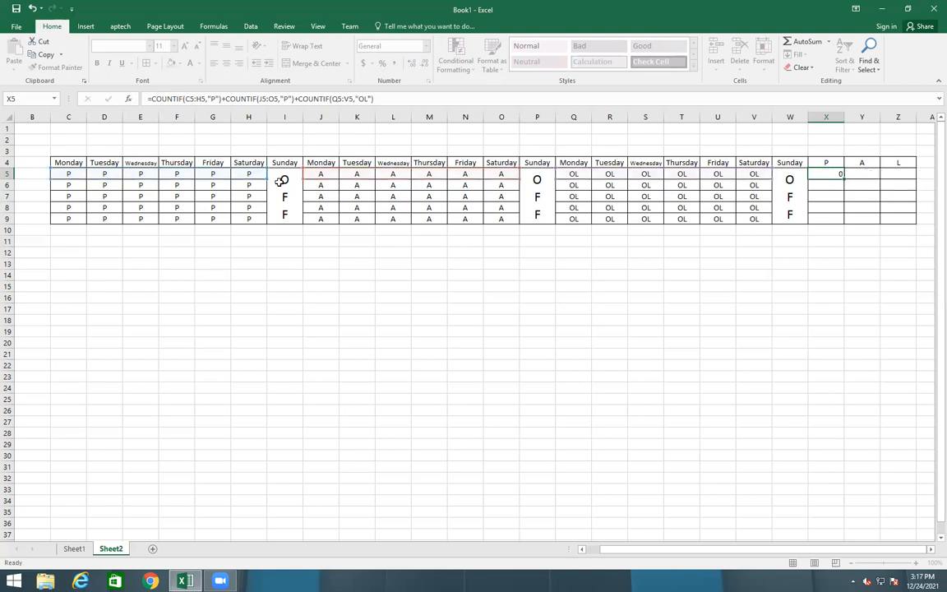
pyautogui.click(836, 171)
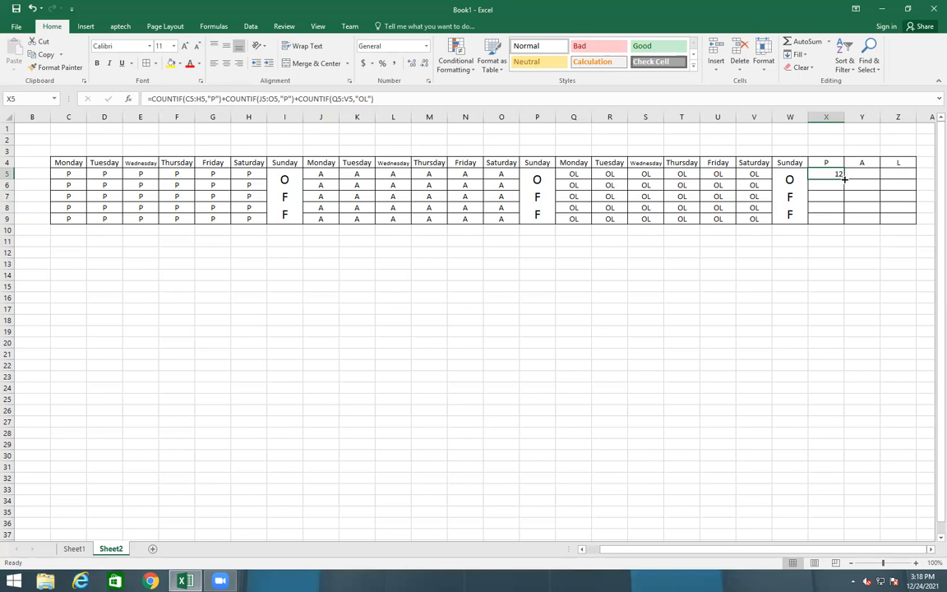
# Change K5 and M6 to P and J7 to L in the attendance grid
pyautogui.click(372, 175)
pyautogui.press('BackSpace')
pyautogui.write('P')
pyautogui.press('Right')
pyautogui.press('Down')
pyautogui.press('Right')
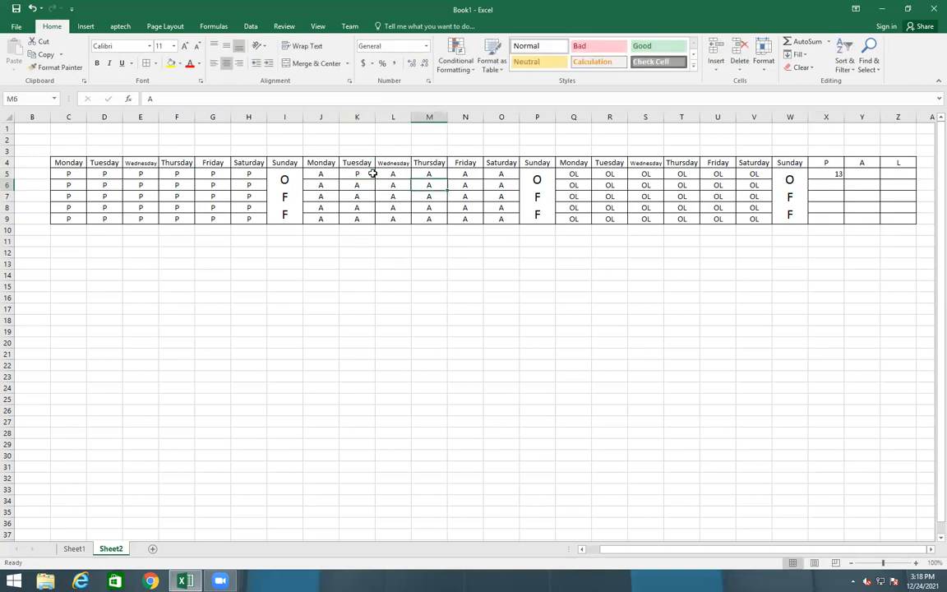
pyautogui.write('OP')
pyautogui.press('Left')
pyautogui.press('Right')
pyautogui.press('BackSpace')
pyautogui.write('P')
pyautogui.press('Left')
pyautogui.press('Left')
pyautogui.press('Left')
pyautogui.press('Down')
pyautogui.write('L')
pyautogui.press('Down')
# Mark N8 and K7 as L and O5 as P
pyautogui.press('Right')
pyautogui.press('Right')
pyautogui.press('Right')
pyautogui.press('Down')
pyautogui.press('Up')
pyautogui.press('Right')
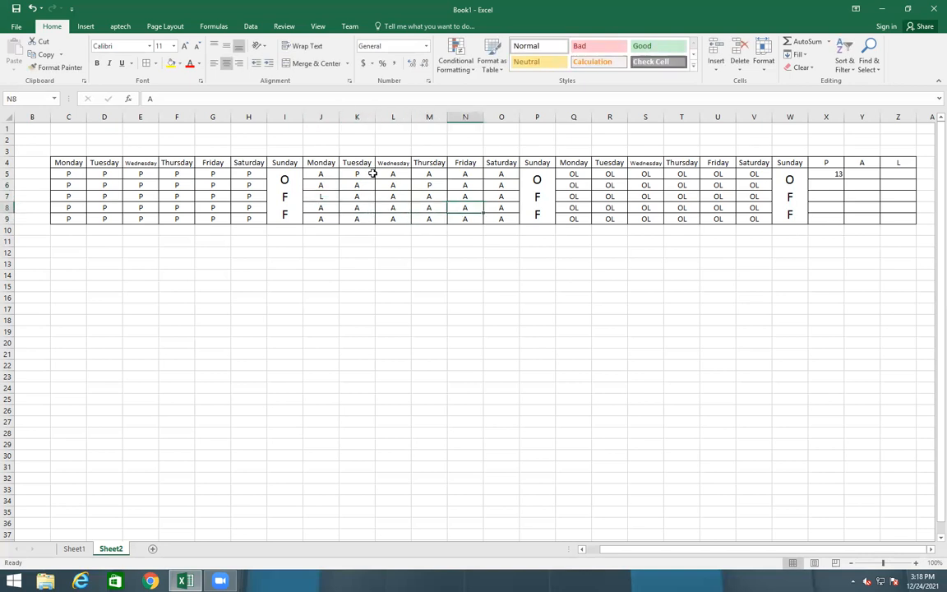
pyautogui.write('L')
pyautogui.press('Up')
pyautogui.press('Up')
pyautogui.press('Up')
pyautogui.press('Right')
pyautogui.write('P')
pyautogui.press('Return')
pyautogui.press('Down')
pyautogui.press('Left')
pyautogui.press('Left')
pyautogui.press('Left')
pyautogui.press('Left')
pyautogui.write('L')
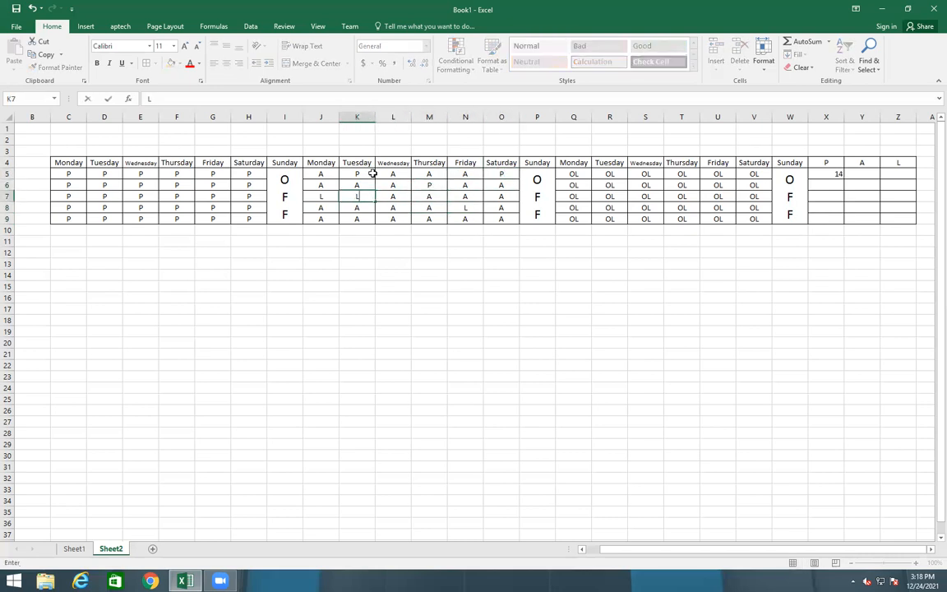
pyautogui.press('Return')
pyautogui.press('Left')
pyautogui.press('Down')
pyautogui.press('Up')
pyautogui.press('Up')
pyautogui.press('Right')
pyautogui.press('Right')
pyautogui.press('Right')
pyautogui.press('Left')
pyautogui.press('Up')
pyautogui.press('Right')
pyautogui.press('Right')
pyautogui.press('Right')
pyautogui.press('Right')
pyautogui.press('Right')
pyautogui.press('Right')
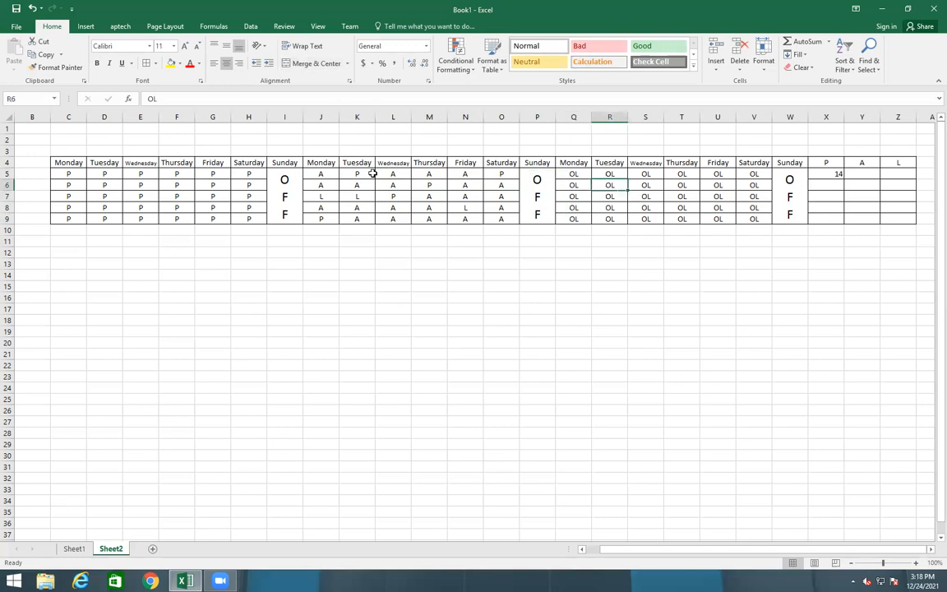
# Set R6, T7 and U8 to A, Q5 to P and Q8 to L, keeping Sunday as OFF
pyautogui.write('A')
pyautogui.press('Down')
pyautogui.press('Right')
pyautogui.press('Right')
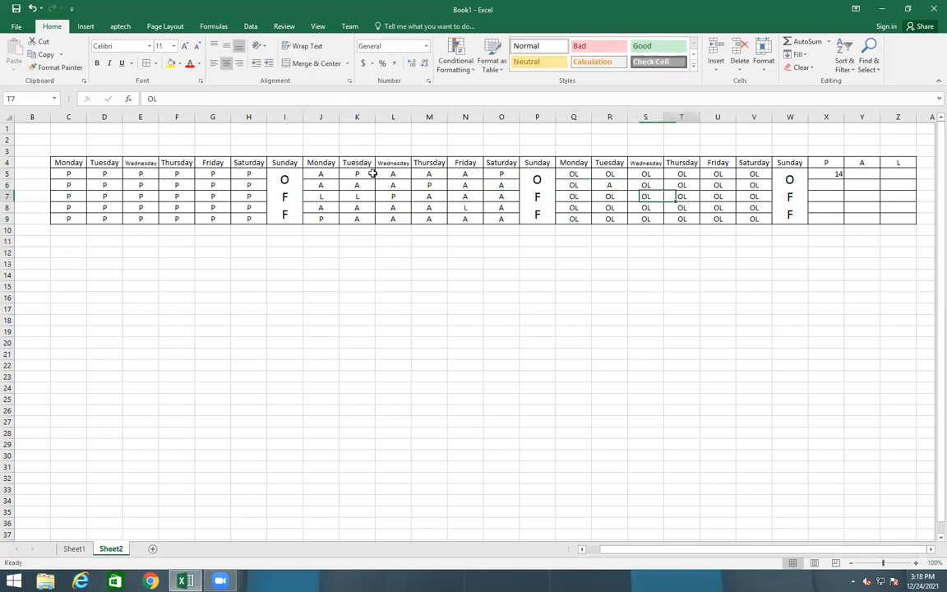
pyautogui.write('A')
pyautogui.press('Down')
pyautogui.press('Right')
pyautogui.write('A')
pyautogui.press('Right')
pyautogui.press('Right')
pyautogui.write('A')
pyautogui.press('BackSpace')
pyautogui.write('OFF')
pyautogui.press('Left')
pyautogui.press('Left')
pyautogui.press('Left')
pyautogui.write('A')
pyautogui.press('Left')
pyautogui.press('Left')
pyautogui.press('Left')
pyautogui.write('P')
pyautogui.press('Down')
pyautogui.press('Down')
pyautogui.press('Down')
pyautogui.write('L')
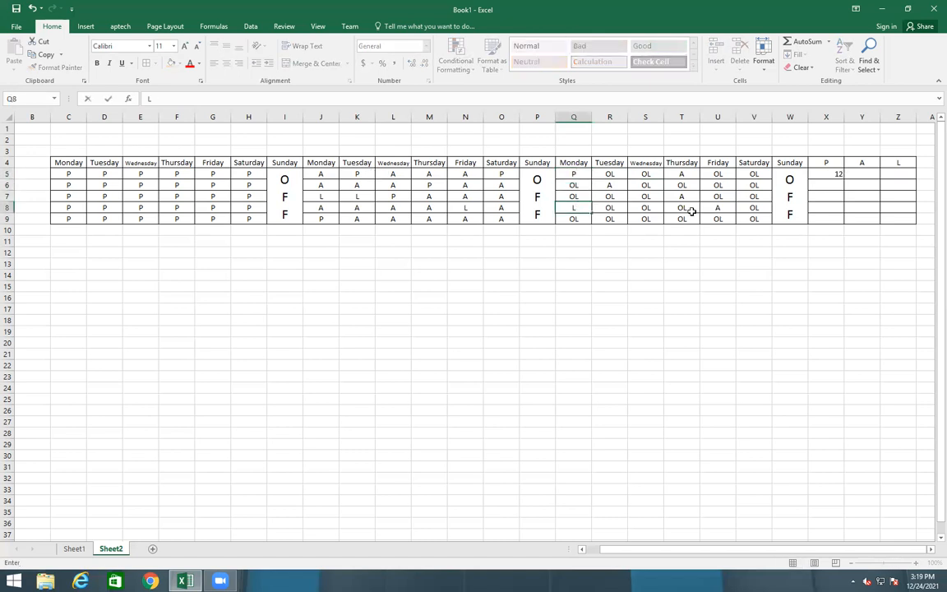
pyautogui.click(558, 285)
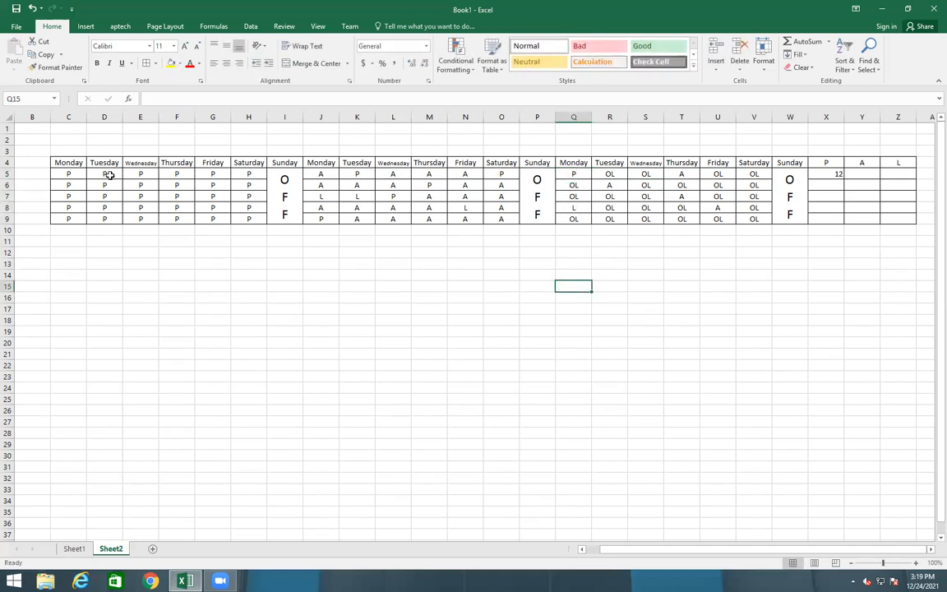
# Bring the attendance workbook forward and inspect the COUNTIF present-count formula in X5
pyautogui.moveTo(69, 175); pyautogui.dragTo(241, 173)
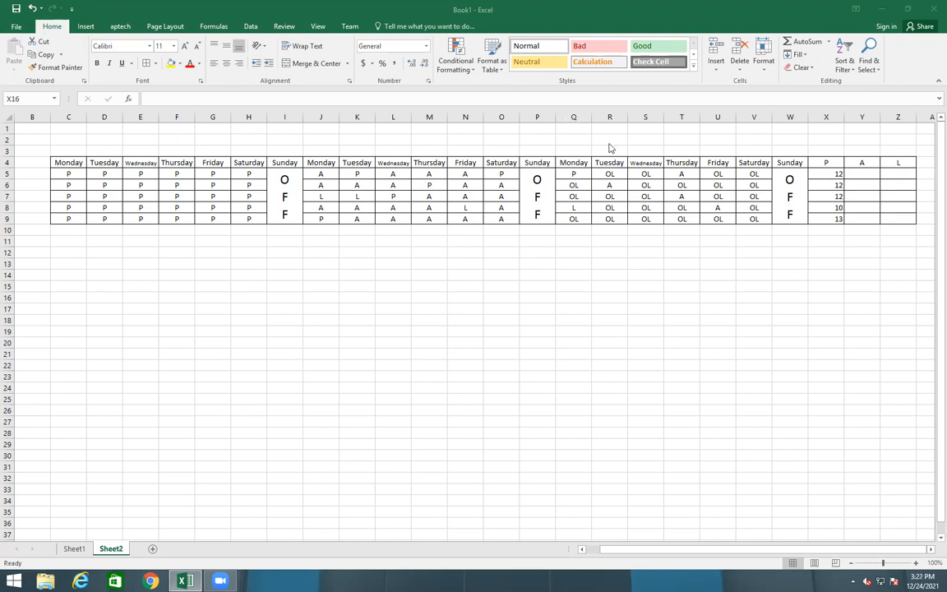
pyautogui.click(827, 173)
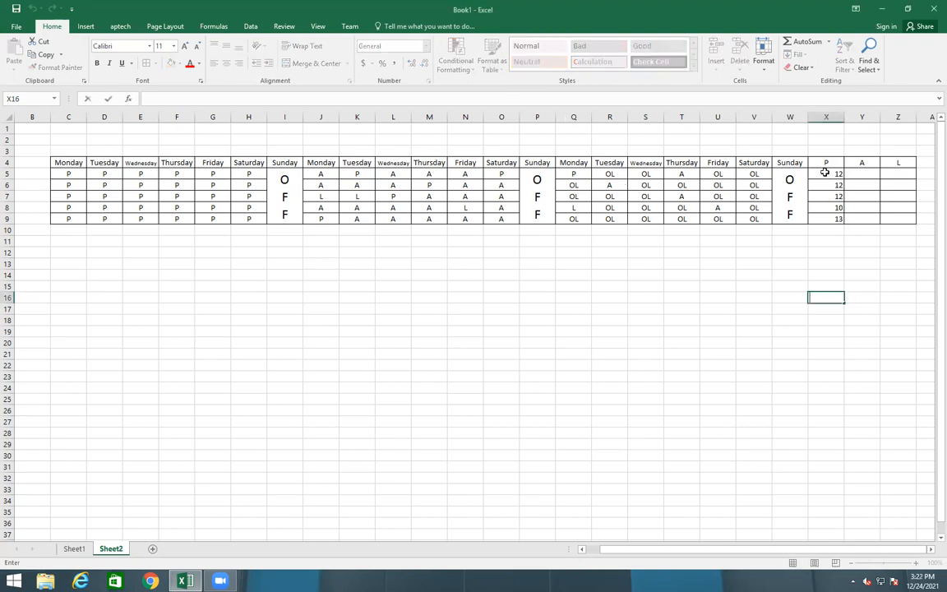
pyautogui.click(826, 174)
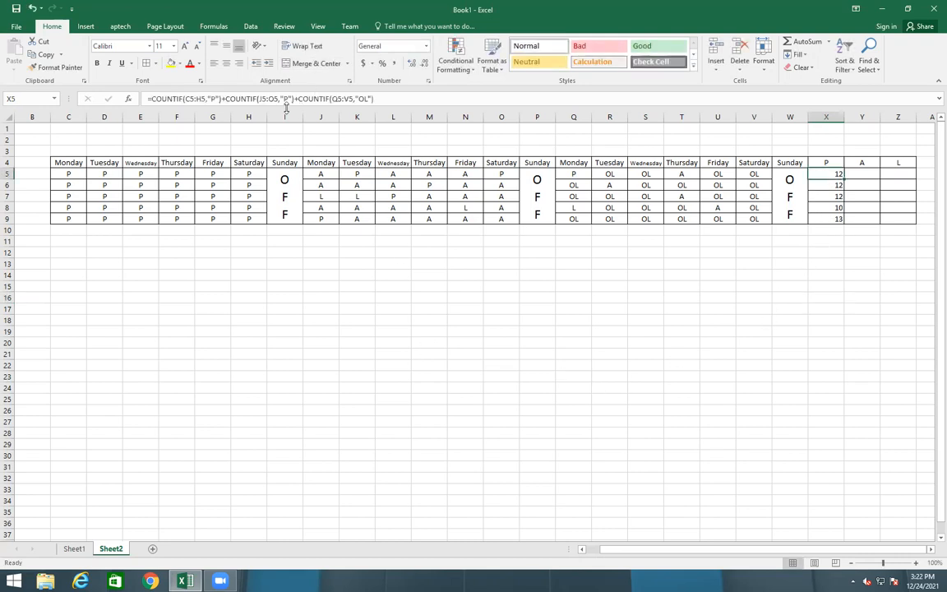
# Enter A in E5 so X5 drops to 11, then check Q5's third-week Monday mark
pyautogui.click(143, 173)
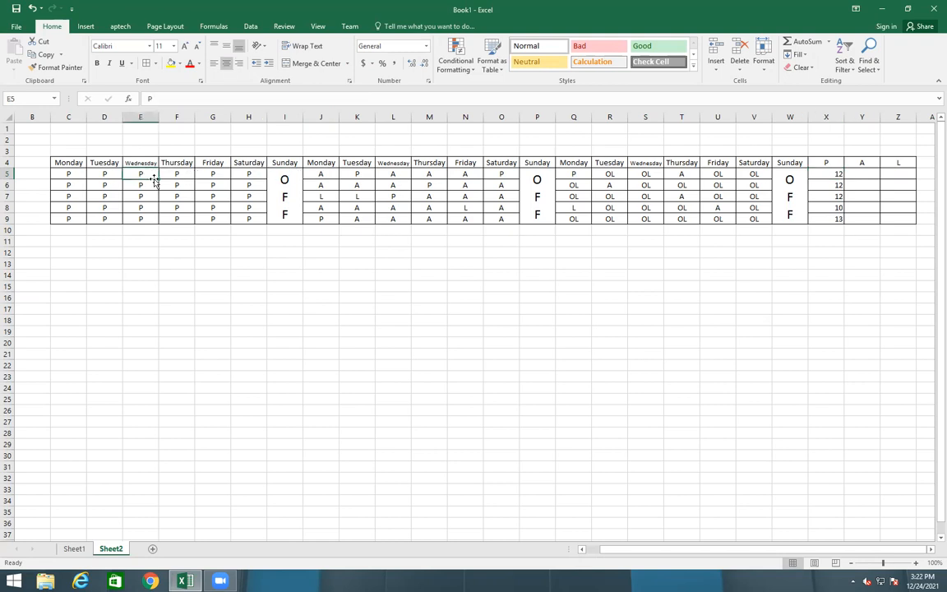
pyautogui.write('A')
pyautogui.click(444, 285)
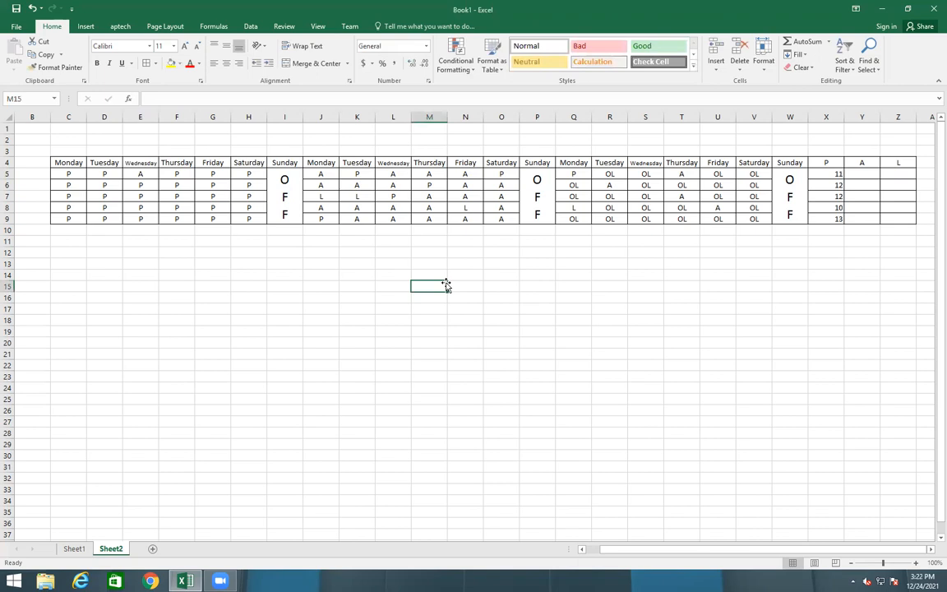
pyautogui.click(580, 173)
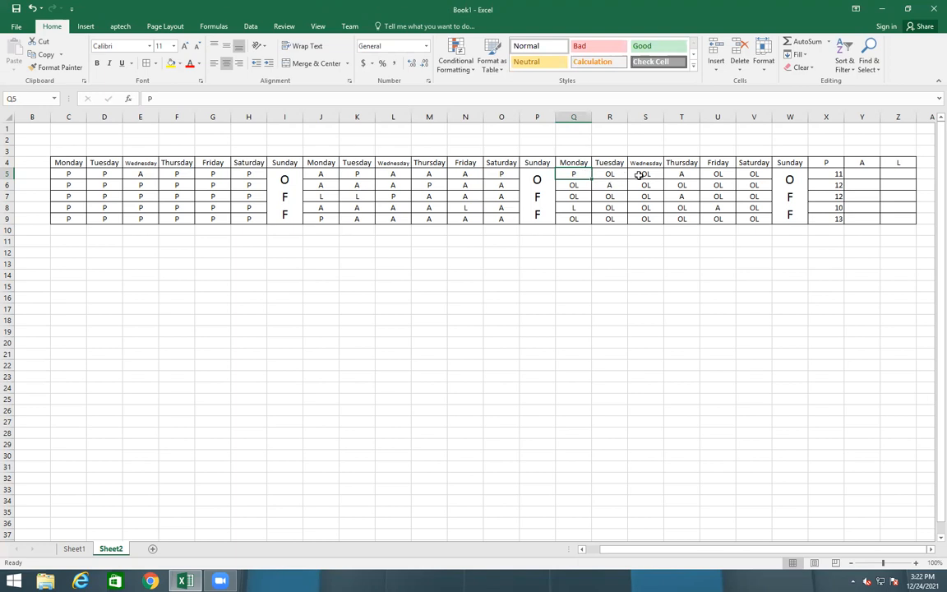
pyautogui.click(837, 174)
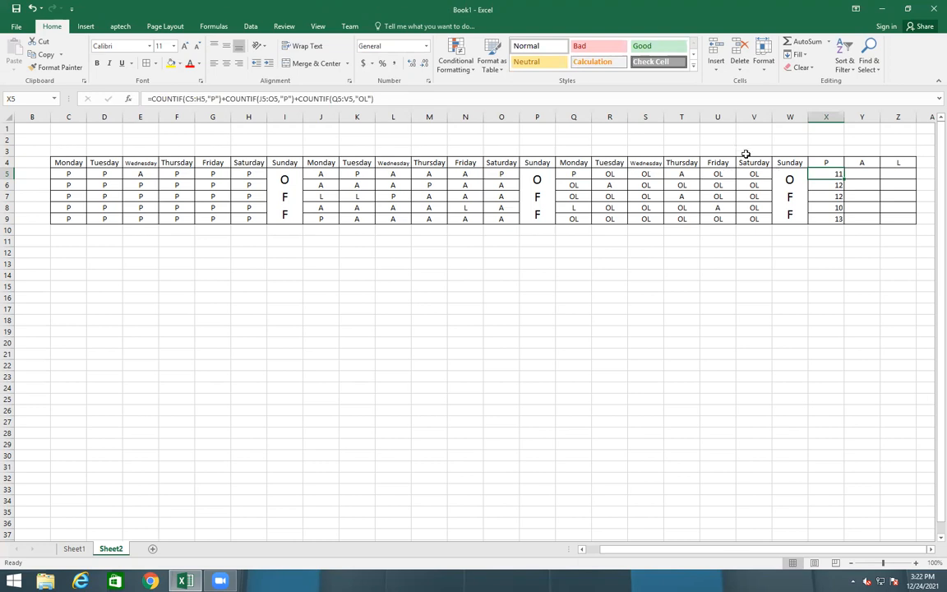
pyautogui.click(861, 174)
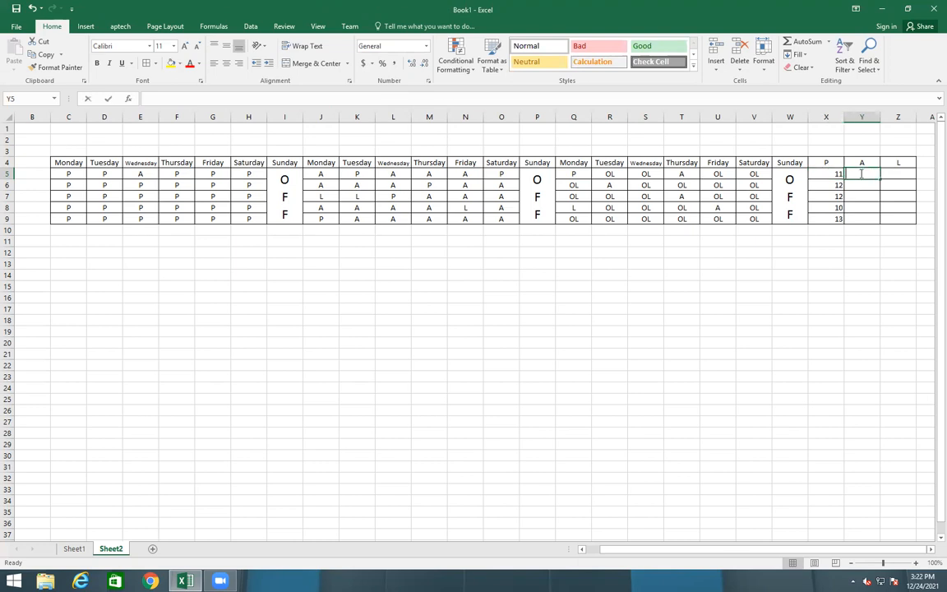
# Try inserting COUNTBLANK in Y5 from autocomplete, then clear the entry
pyautogui.write('=count')
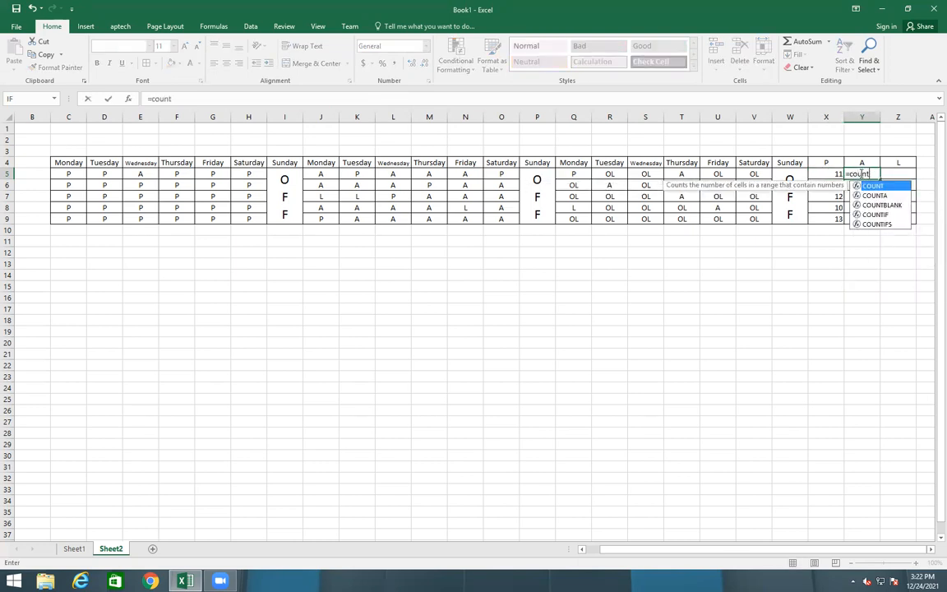
pyautogui.press('Down')
pyautogui.press('Down')
pyautogui.press('Tab')
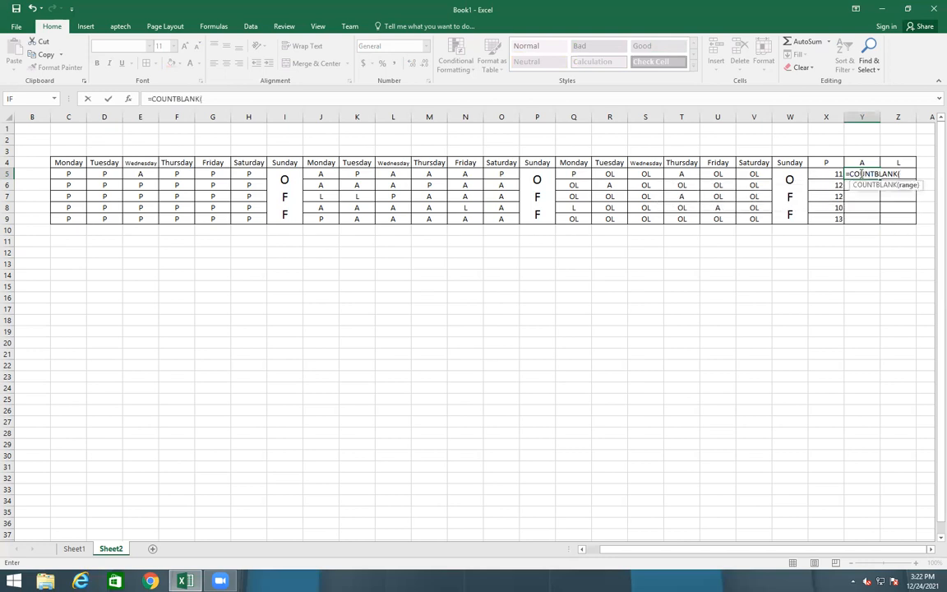
pyautogui.press('BackSpace')
pyautogui.press('BackSpace')
pyautogui.press('BackSpace')
pyautogui.press('BackSpace')
pyautogui.press('BackSpace')
pyautogui.press('BackSpace')
pyautogui.press('BackSpace')
pyautogui.press('BackSpace')
pyautogui.press('BackSpace')
pyautogui.press('BackSpace')
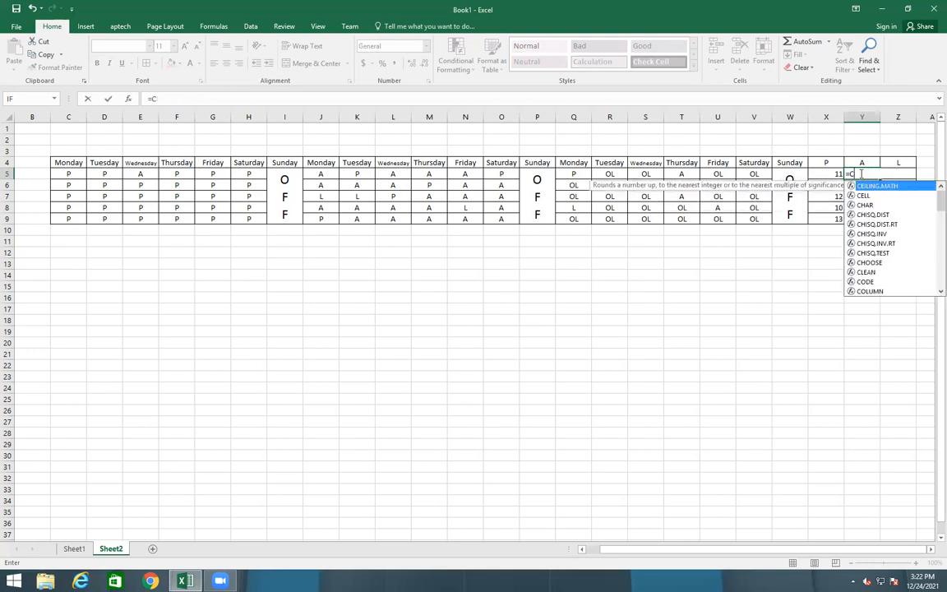
pyautogui.press('BackSpace')
pyautogui.press('BackSpace')
pyautogui.write('=')
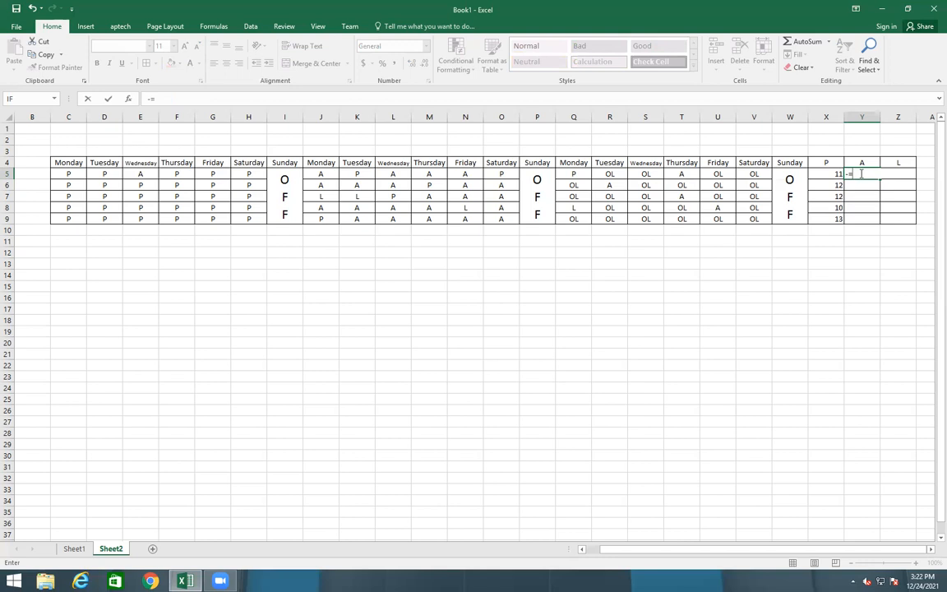
pyautogui.press('BackSpace')
# Build =COUNTIF over C5:H5 with "A", then trim it back to =COUNTIF(
pyautogui.write('=count')
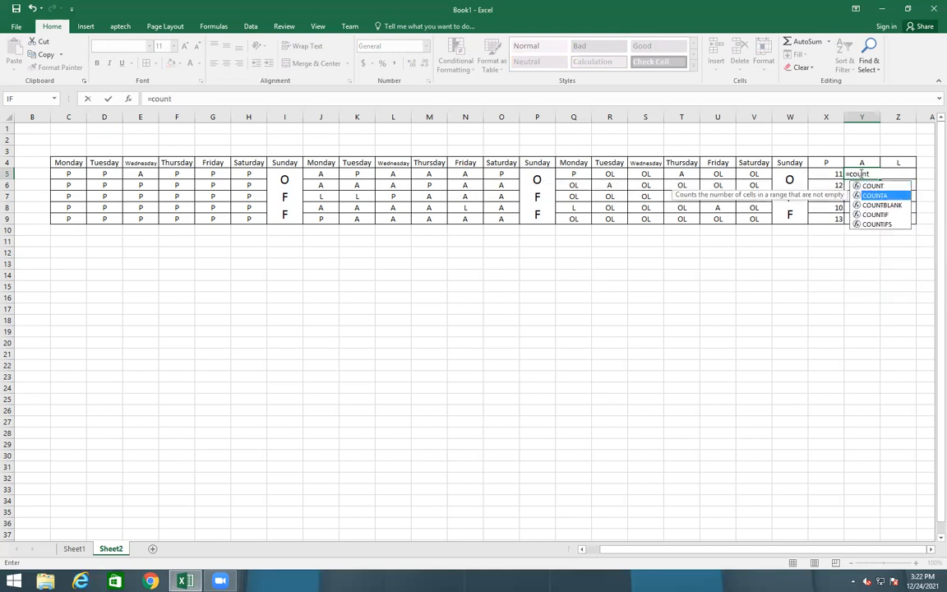
pyautogui.press('Down')
pyautogui.press('Down')
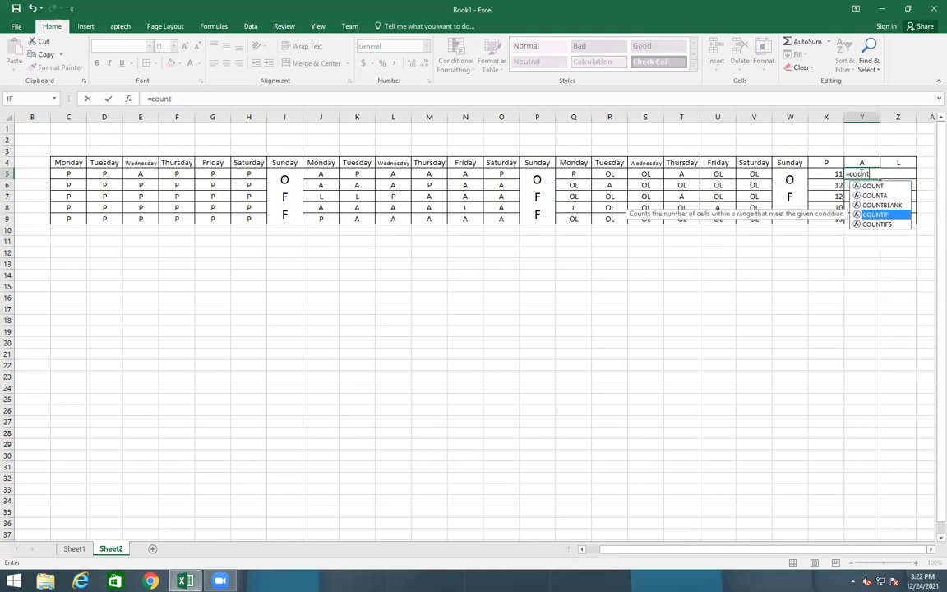
pyautogui.press('Tab')
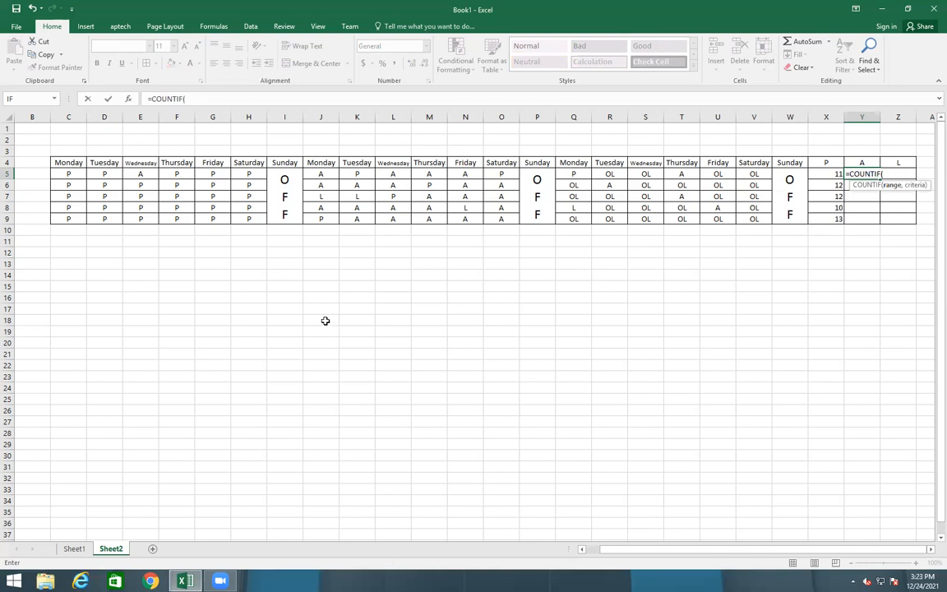
pyautogui.moveTo(68, 175); pyautogui.dragTo(251, 175)
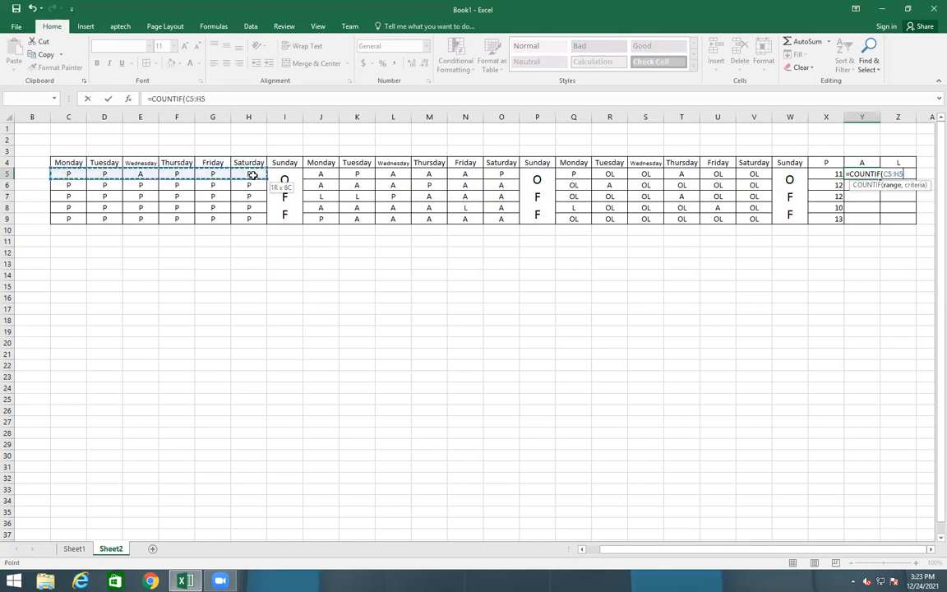
pyautogui.click(235, 97)
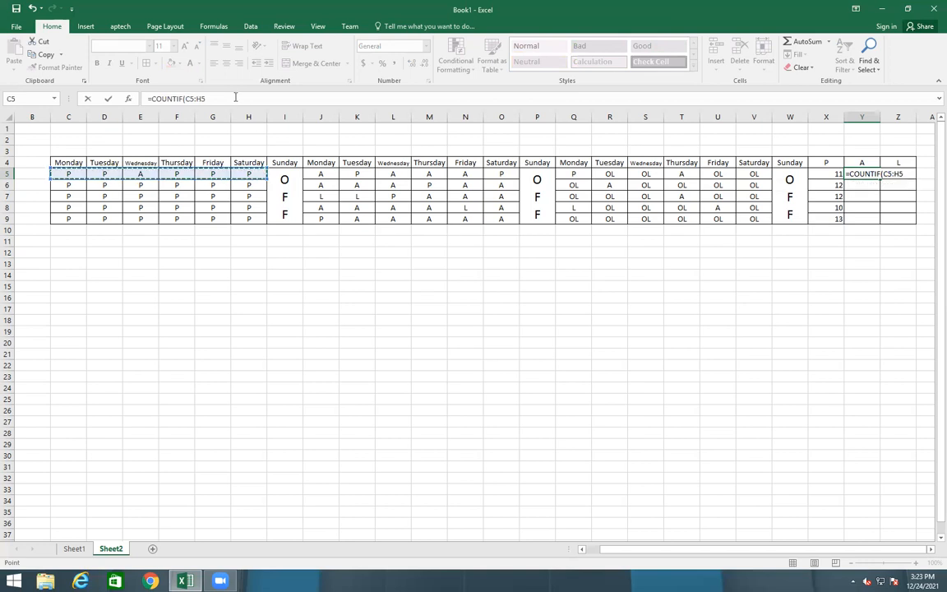
pyautogui.write(',"A"')
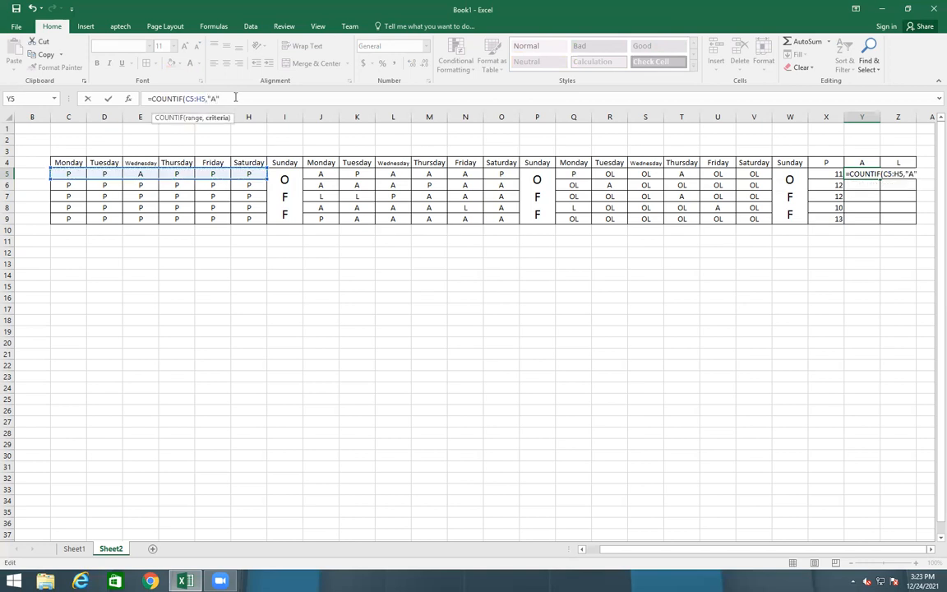
pyautogui.write(')+')
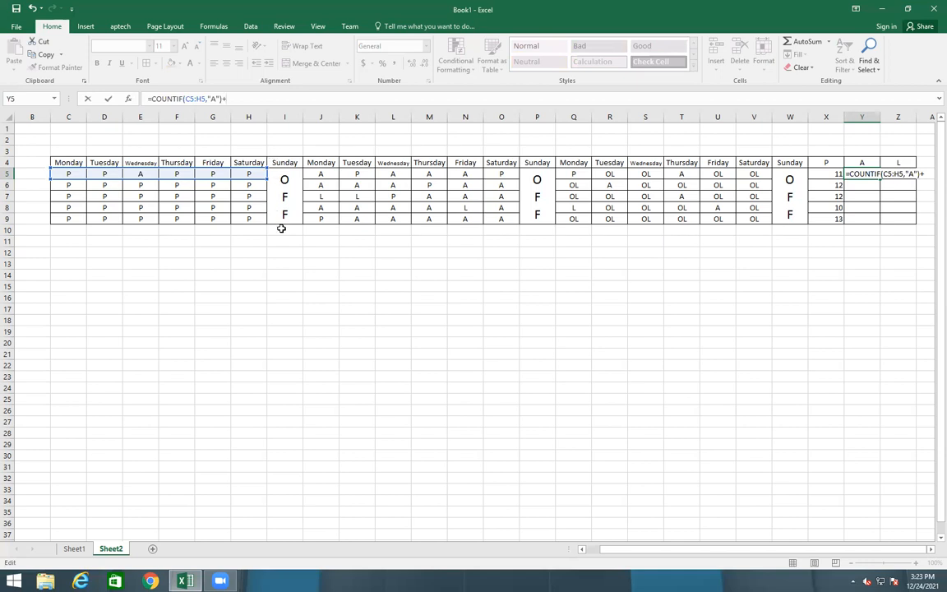
pyautogui.press('BackSpace')
pyautogui.press('BackSpace')
pyautogui.press('BackSpace')
pyautogui.press('BackSpace')
pyautogui.press('BackSpace')
pyautogui.press('BackSpace')
pyautogui.press('BackSpace')
pyautogui.press('BackSpace')
pyautogui.press('BackSpace')
pyautogui.press('BackSpace')
pyautogui.press('BackSpace')
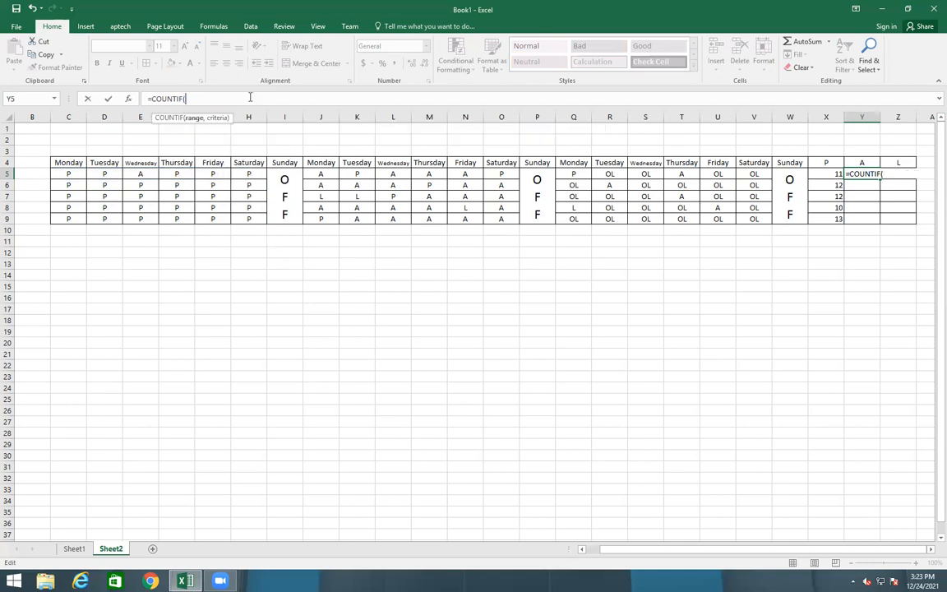
# Enter =COUNTIF(C5:H5,"A")+COUNTIF(J5:O5,"A")+COUNTIF(Q5:V5,"P" in Y5 and commit it
pyautogui.moveTo(70, 171); pyautogui.dragTo(803, 179)
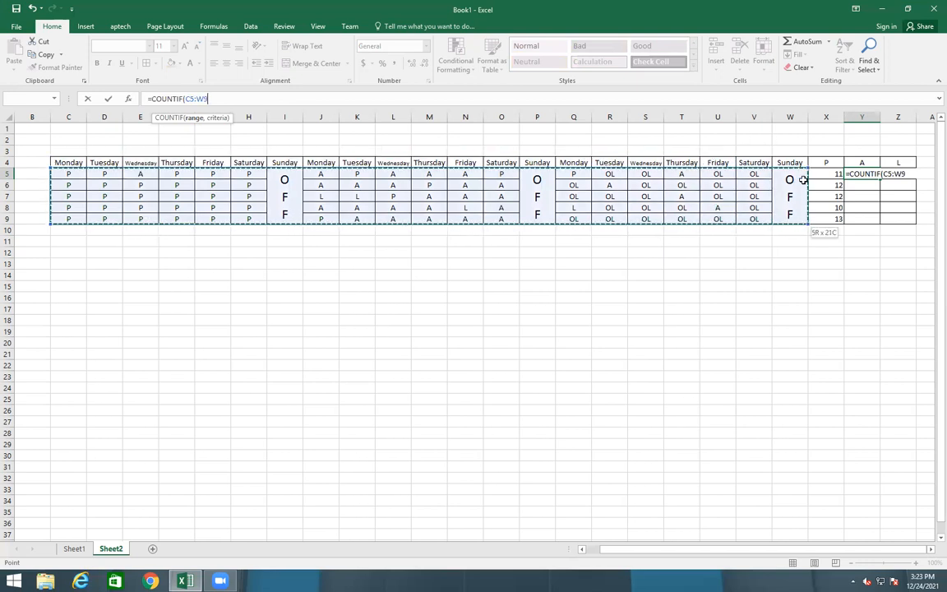
pyautogui.moveTo(803, 180); pyautogui.dragTo(248, 174)
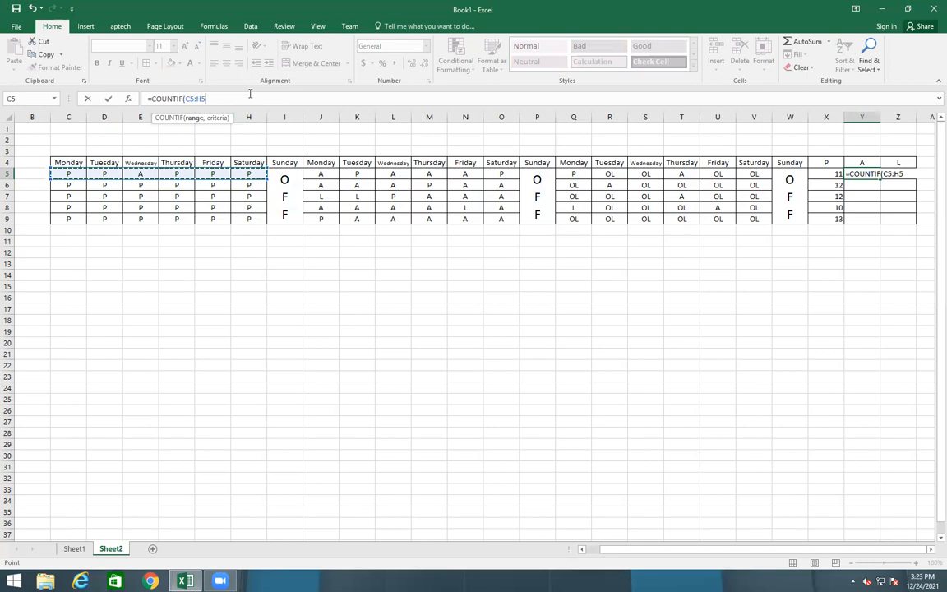
pyautogui.write(',"A')
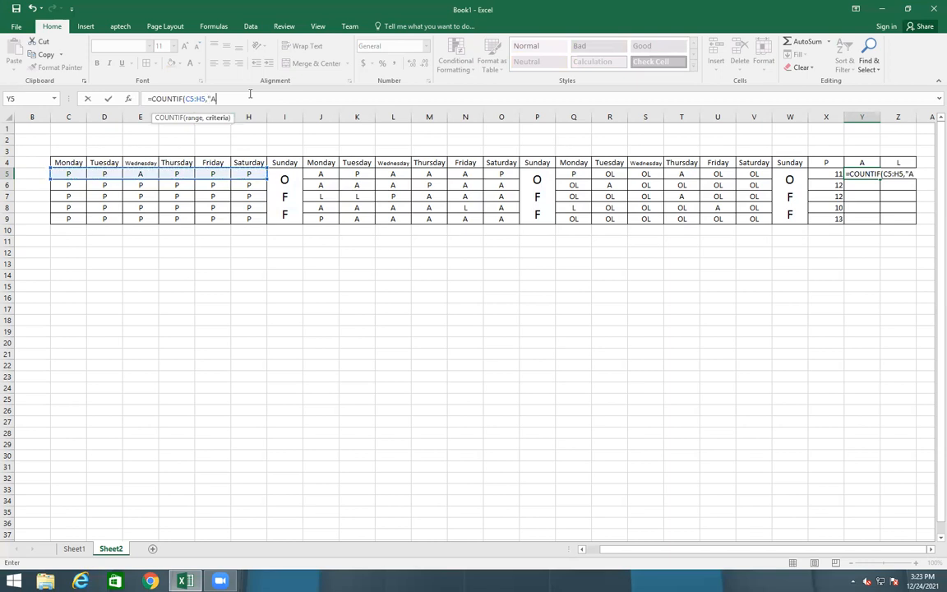
pyautogui.write('")')
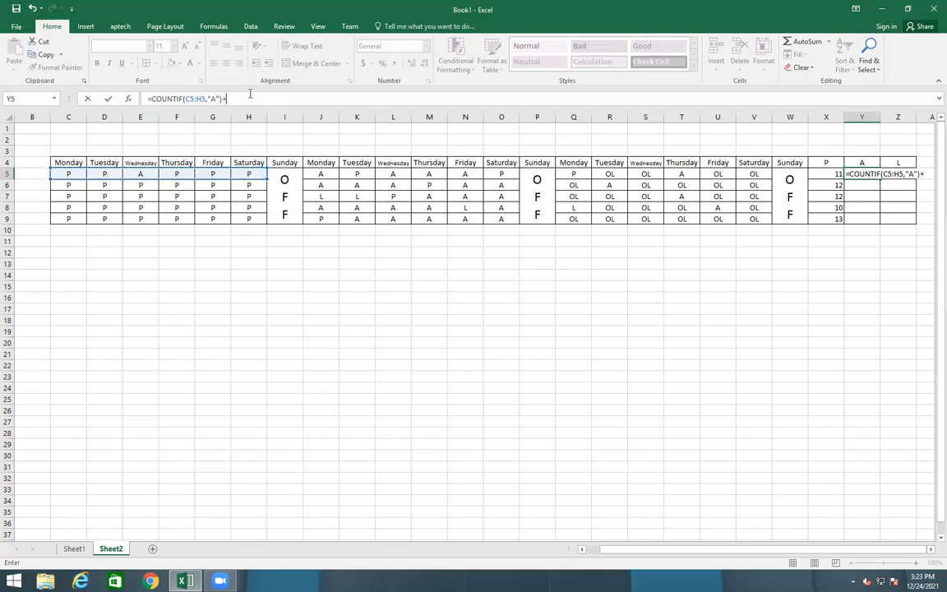
pyautogui.write('+coun')
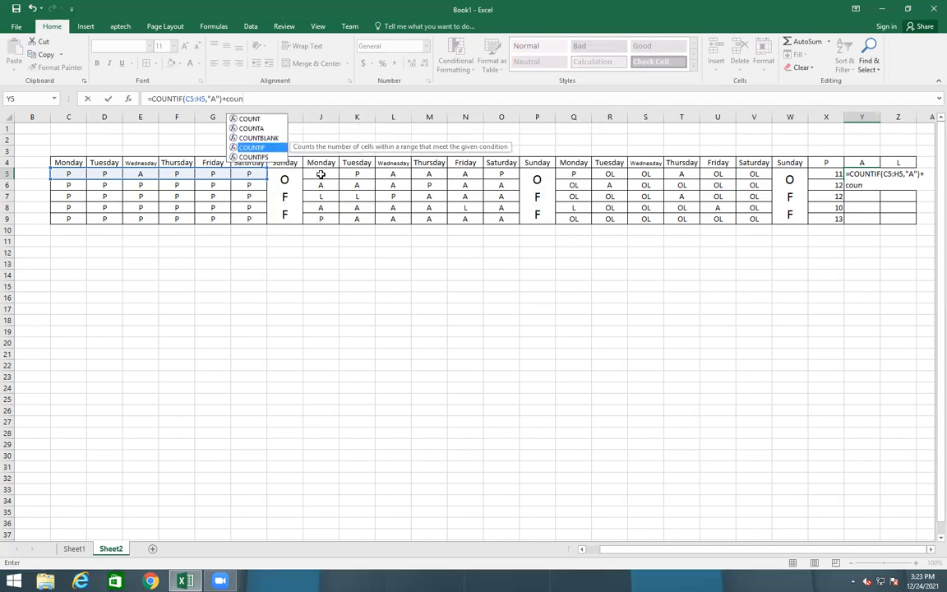
pyautogui.press('Tab')
pyautogui.moveTo(311, 175); pyautogui.dragTo(520, 170)
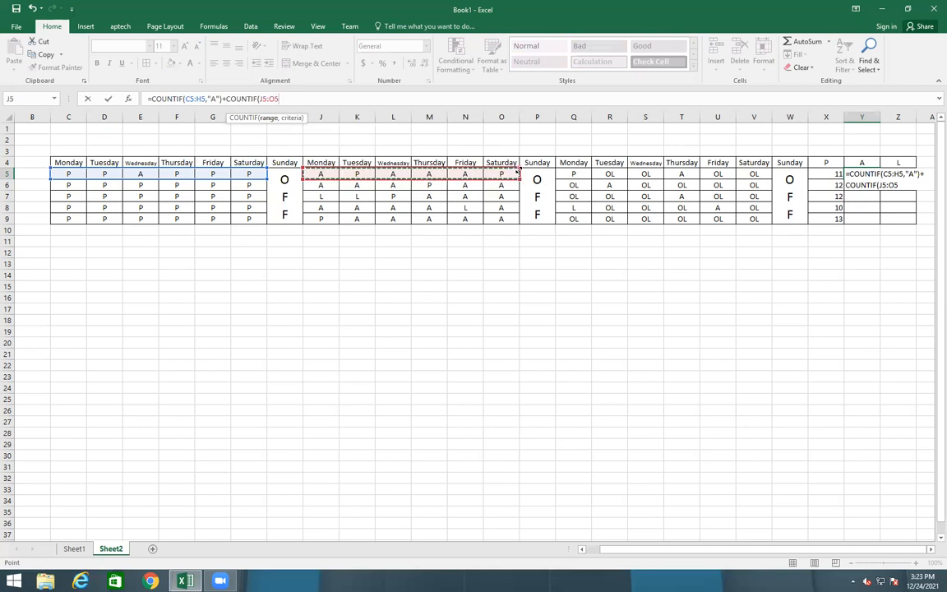
pyautogui.write(',"A')
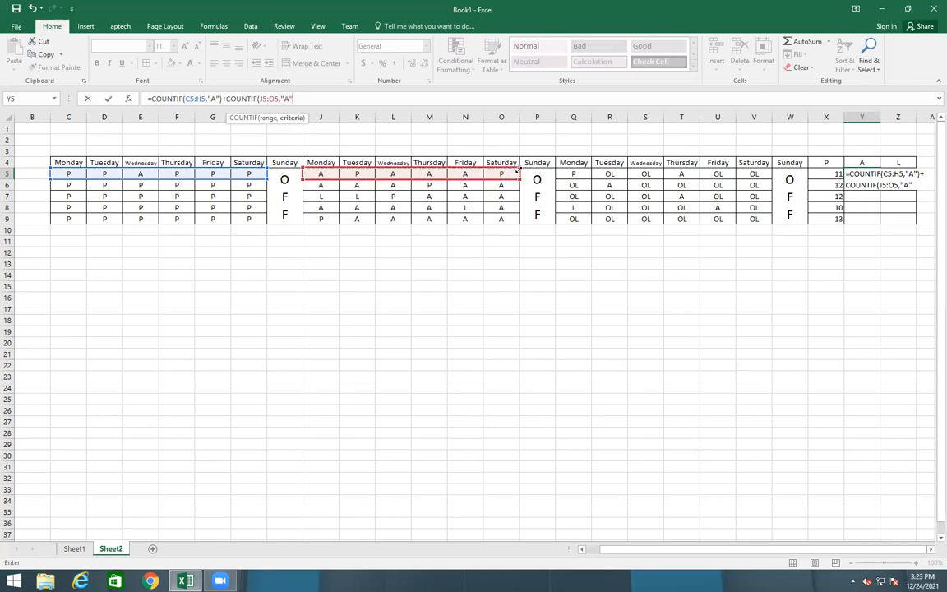
pyautogui.write('")=')
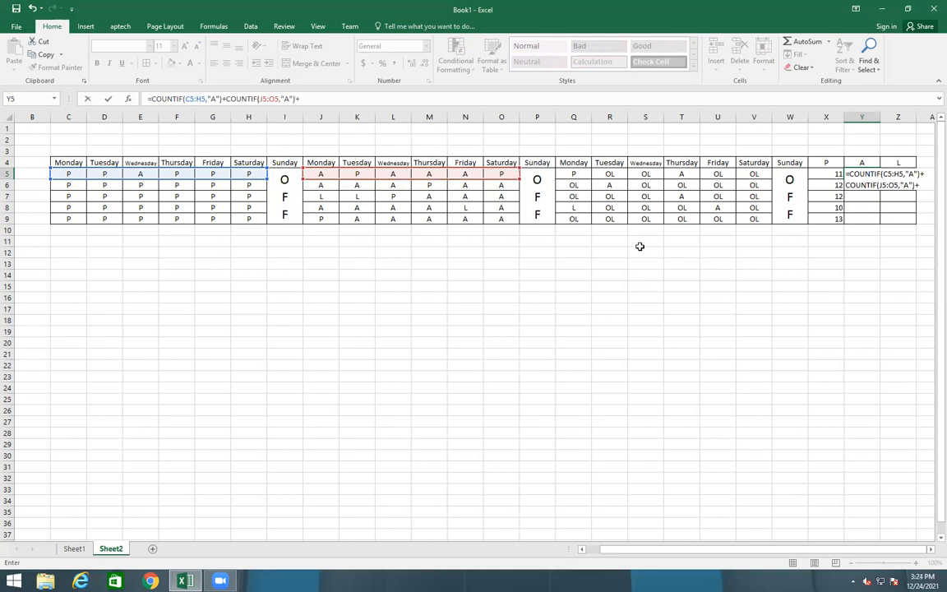
pyautogui.write('count')
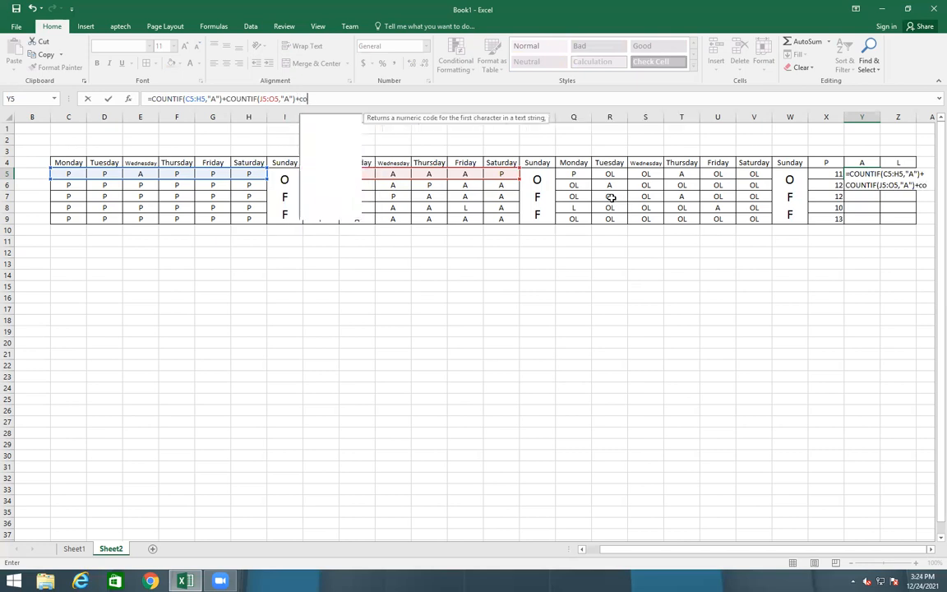
pyautogui.press('Tab')
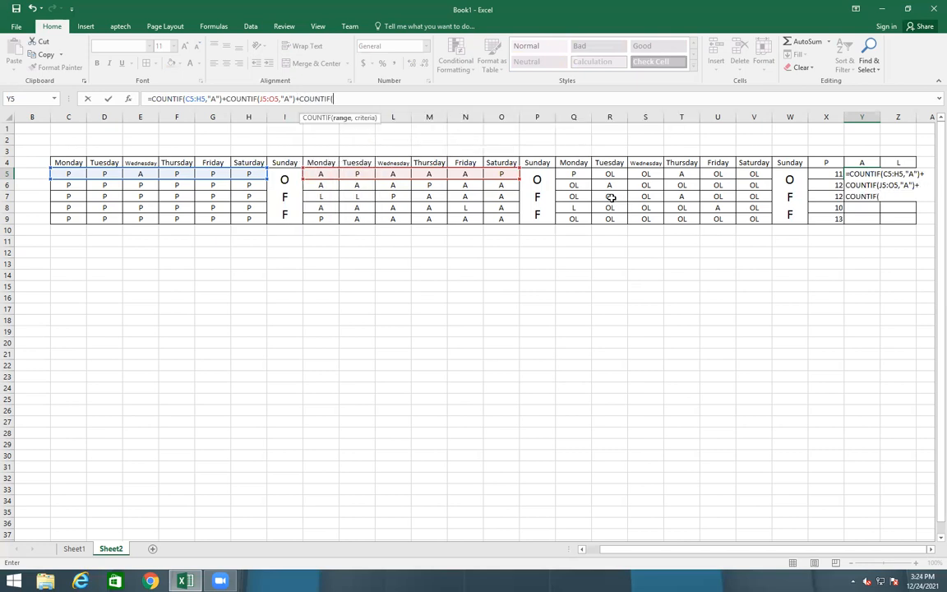
pyautogui.moveTo(573, 174); pyautogui.dragTo(754, 172)
pyautogui.write(',"P')
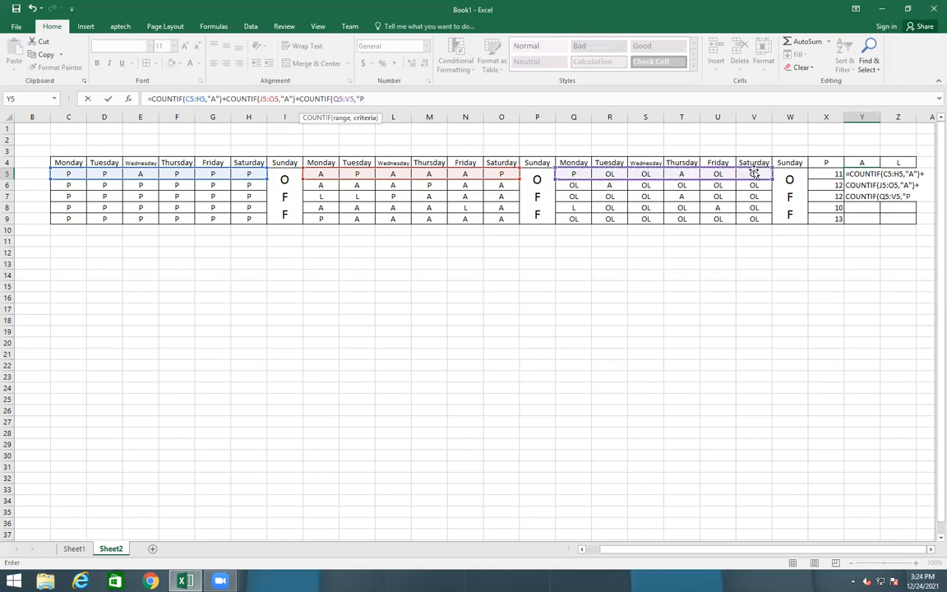
pyautogui.write('")')
pyautogui.press('Return')
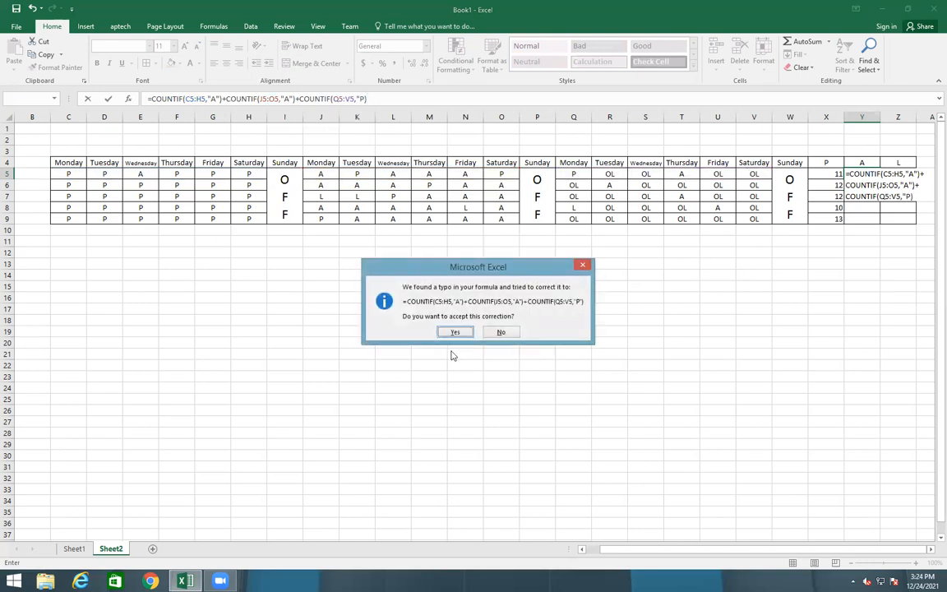
# Accept the corrected formula and fill Y5 down to Y9, giving 6, 5, 3, 5, 5
pyautogui.click(454, 332)
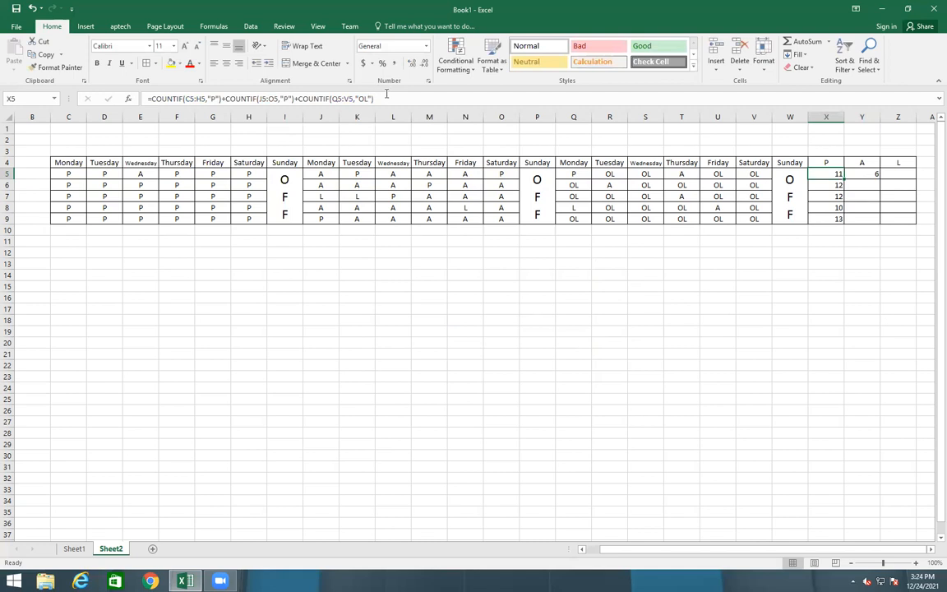
pyautogui.click(871, 174)
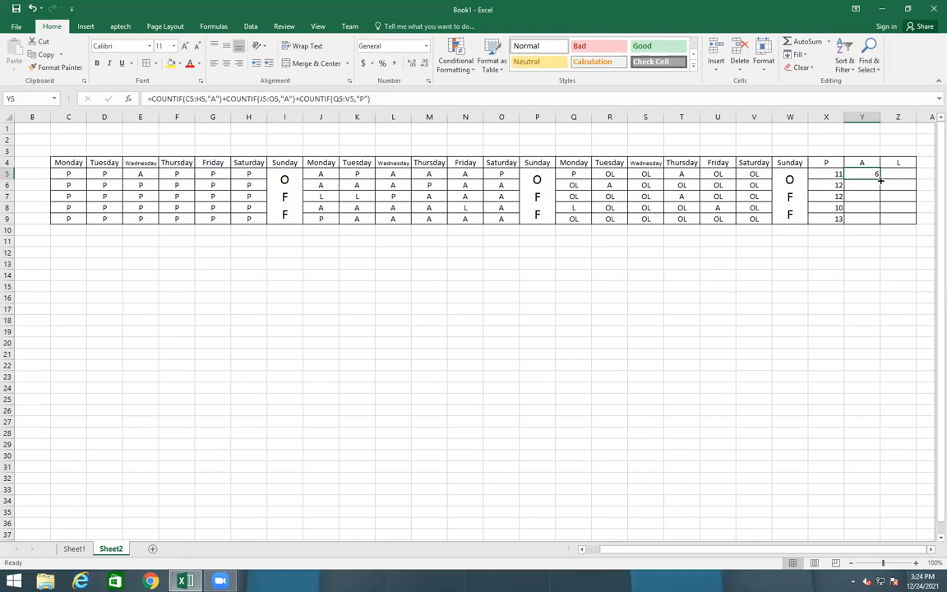
pyautogui.moveTo(879, 178); pyautogui.dragTo(881, 220)
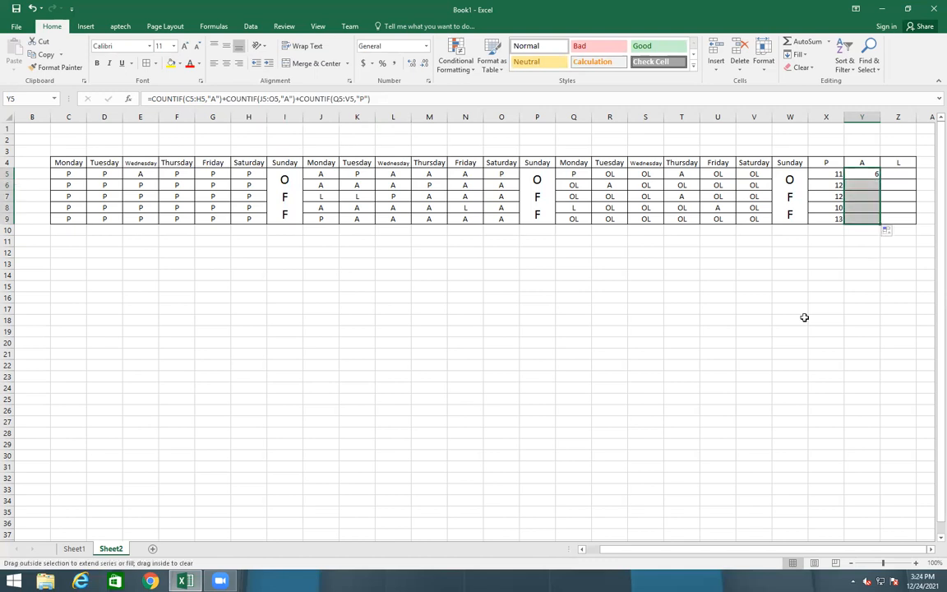
pyautogui.click(804, 318)
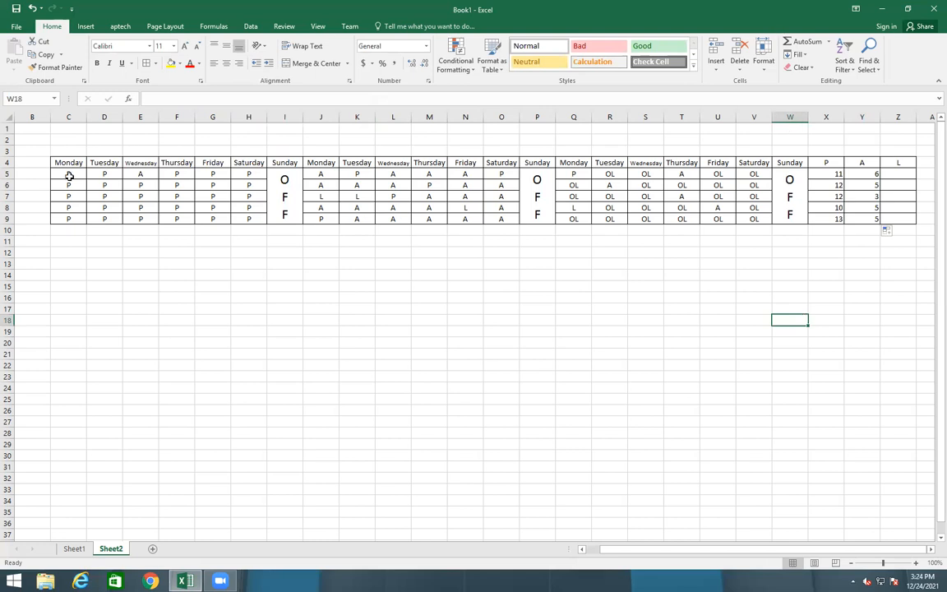
# Compare the X5 and Y5 formulas, then select an empty cell below the table
pyautogui.click(835, 176)
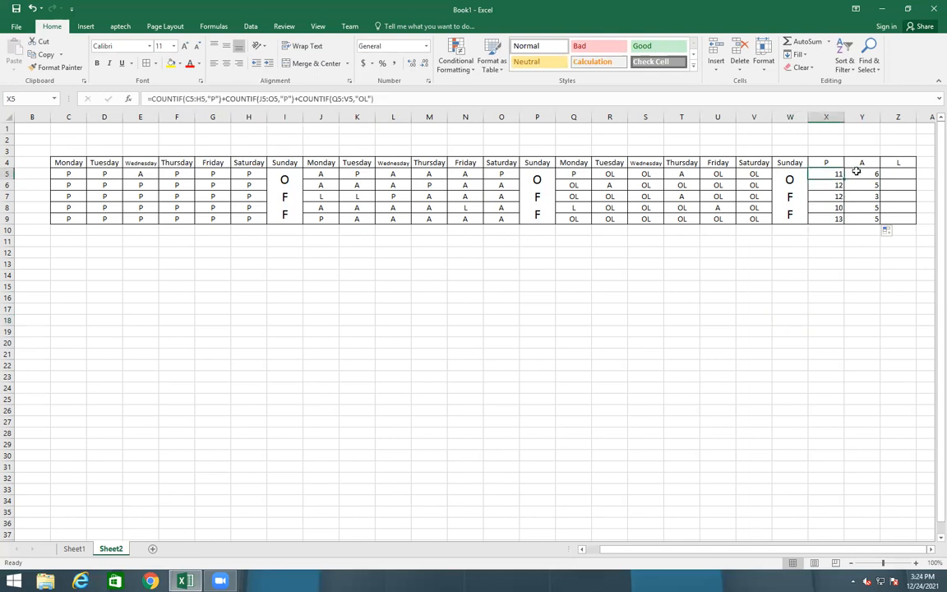
pyautogui.click(857, 172)
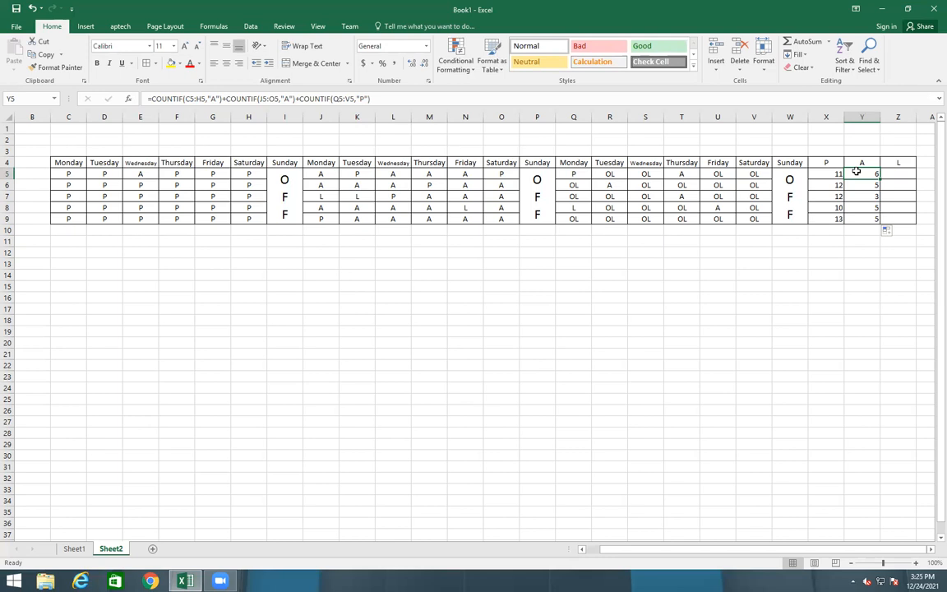
pyautogui.click(76, 262)
# Start C12 with =COUNTIF(C5:C9,"P") using AutoComplete
pyautogui.click(56, 250)
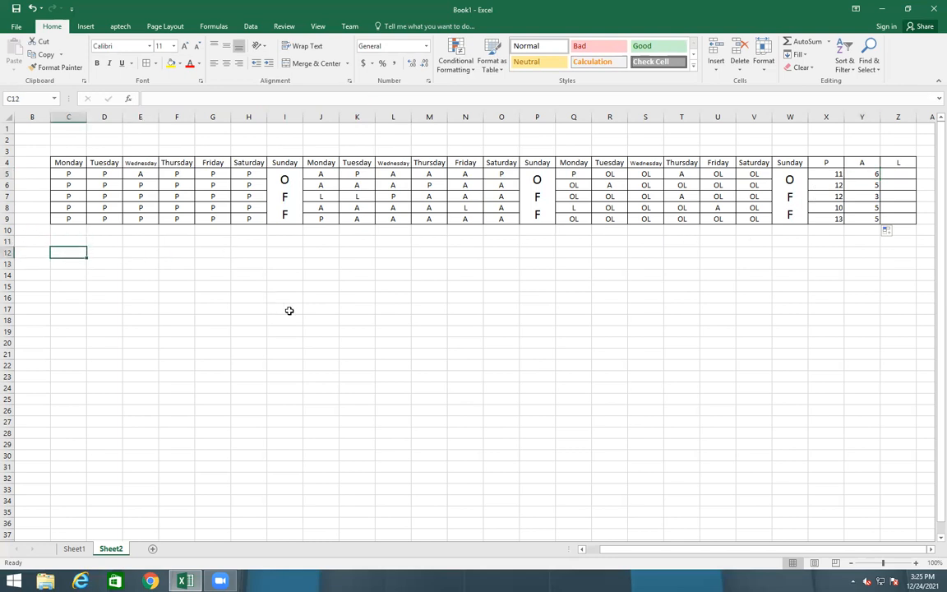
pyautogui.write('=count')
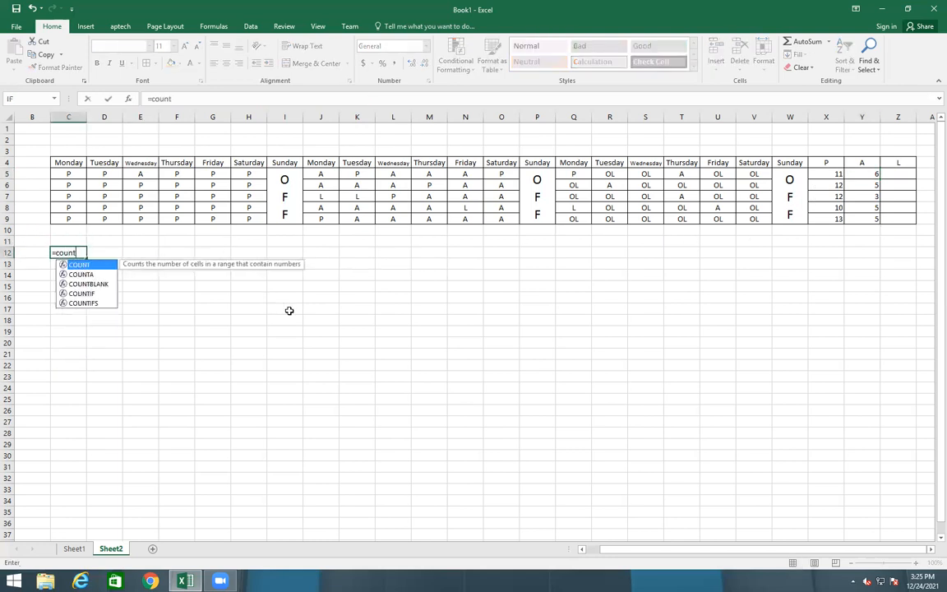
pyautogui.press('Down')
pyautogui.press('Down')
pyautogui.press('Down')
pyautogui.press('Tab')
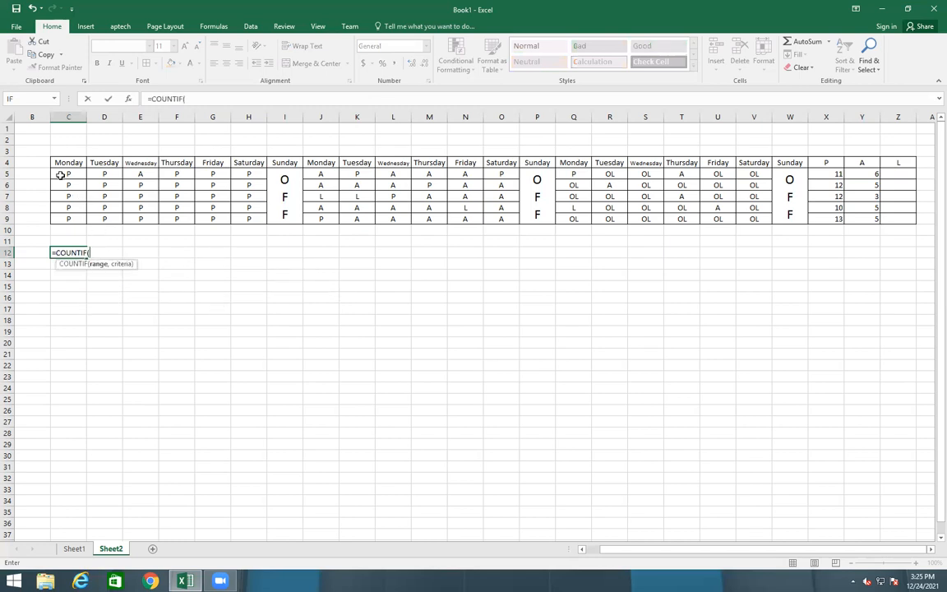
pyautogui.moveTo(63, 176); pyautogui.dragTo(65, 218)
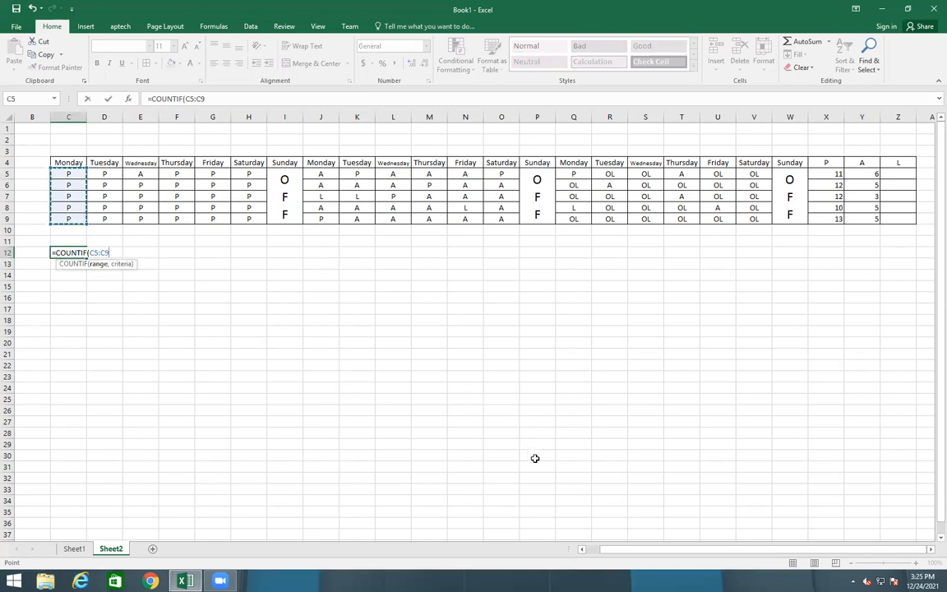
pyautogui.write(',"P"')
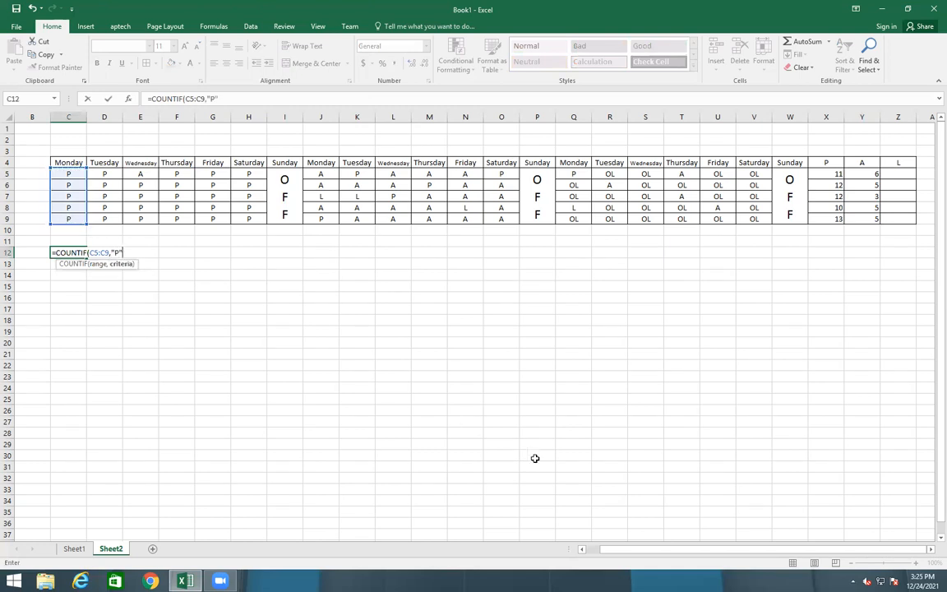
pyautogui.write(')')
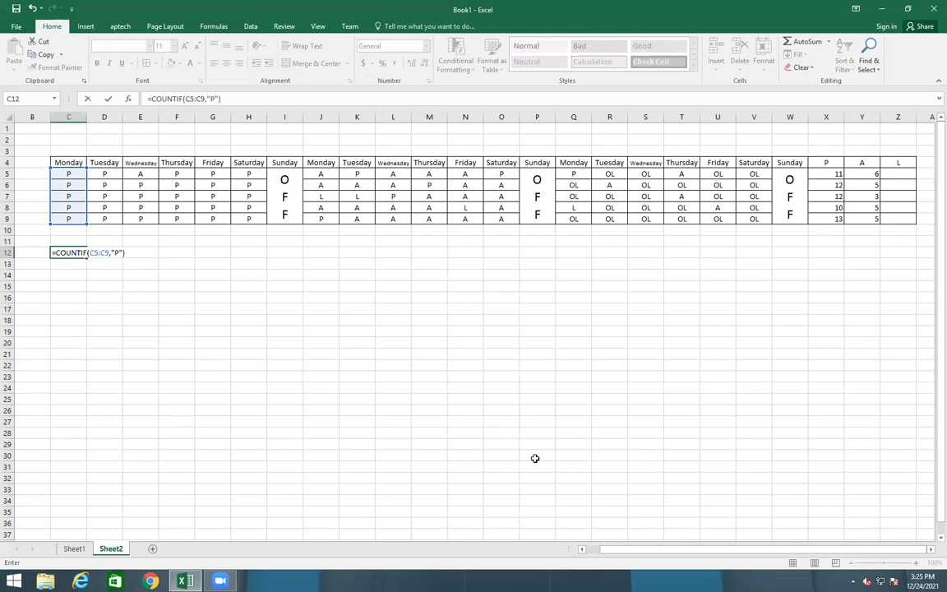
# Add +COUNTIF(C5:C9,"OL") to the C12 formula and commit it, returning 5
pyautogui.click(229, 98)
pyautogui.write('+')
pyautogui.write('Count')
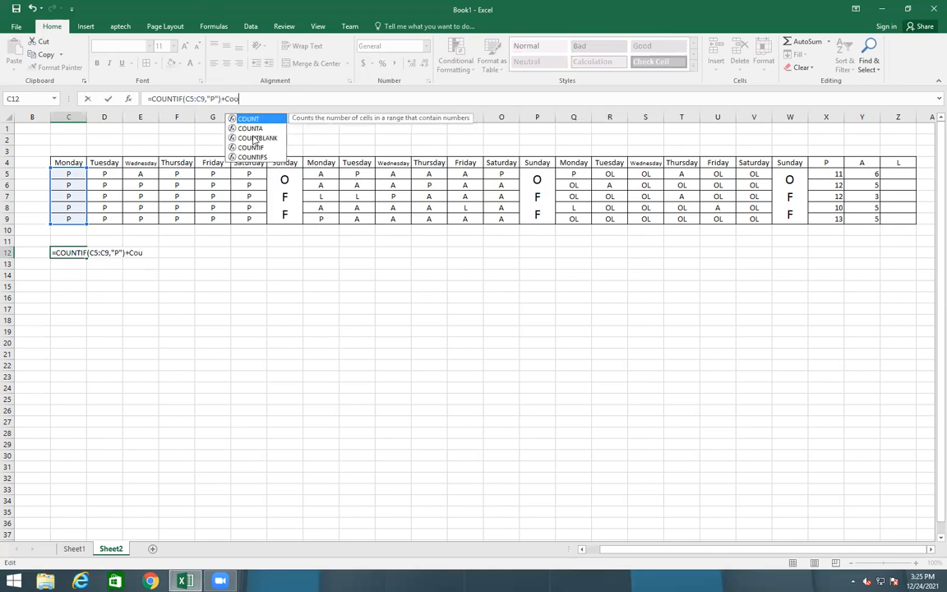
pyautogui.press('Down')
pyautogui.press('Down')
pyautogui.press('Down')
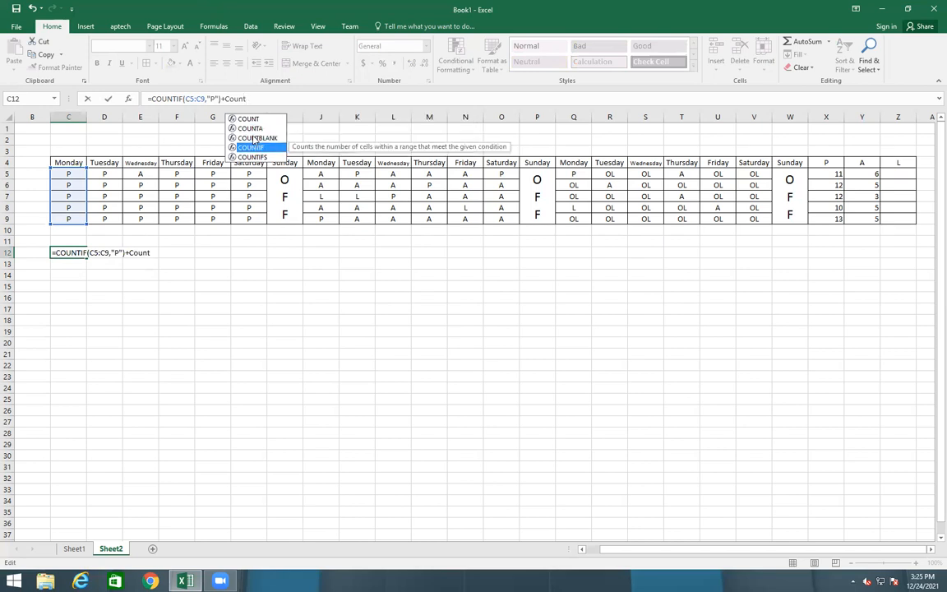
pyautogui.press('Tab')
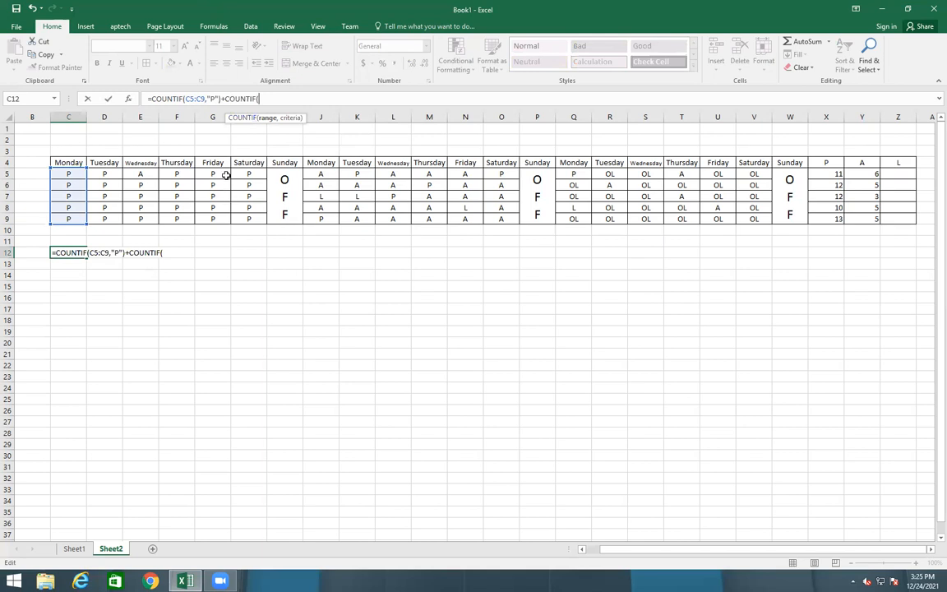
pyautogui.moveTo(66, 175); pyautogui.dragTo(63, 221)
pyautogui.write(',"O')
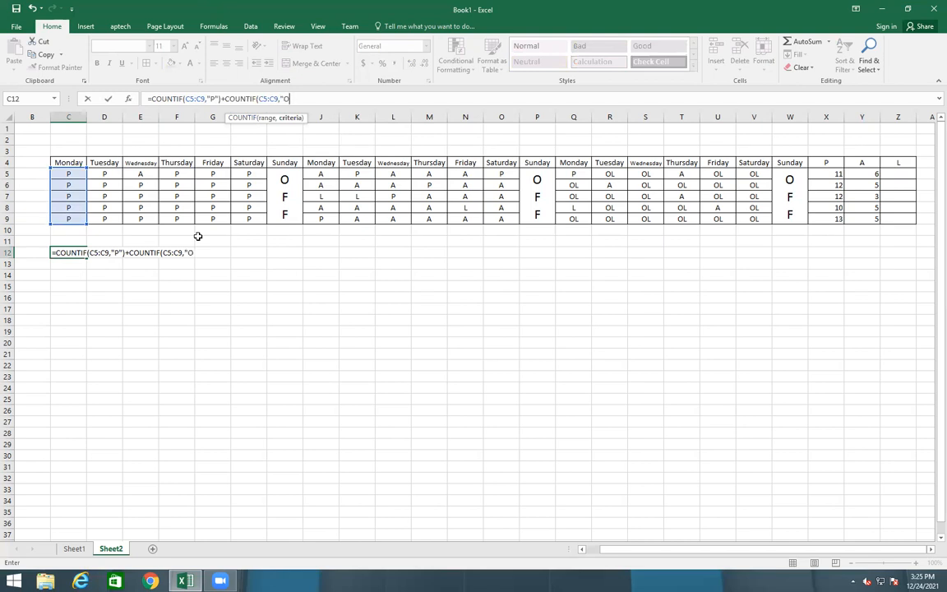
pyautogui.write('L")')
pyautogui.press('Return')
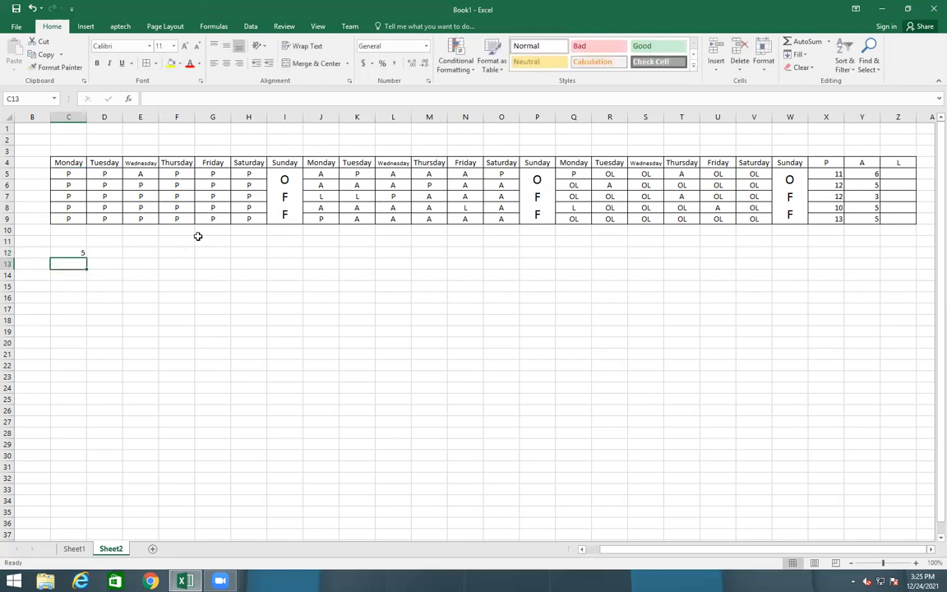
# Fill C12's formula right to V12 and check the adjusted copy in Q12 against Q5
pyautogui.click(60, 250)
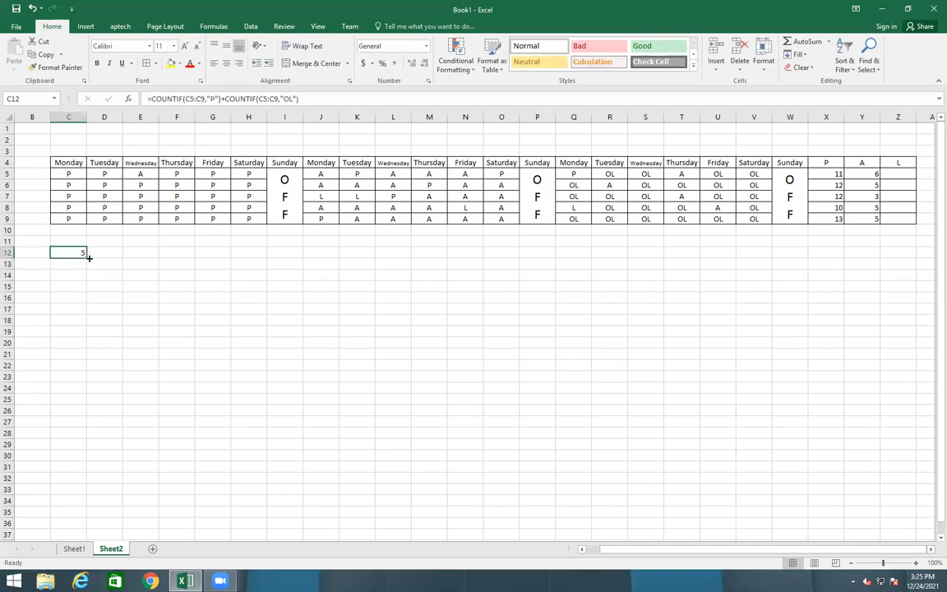
pyautogui.moveTo(87, 257); pyautogui.dragTo(775, 244)
pyautogui.click(502, 399)
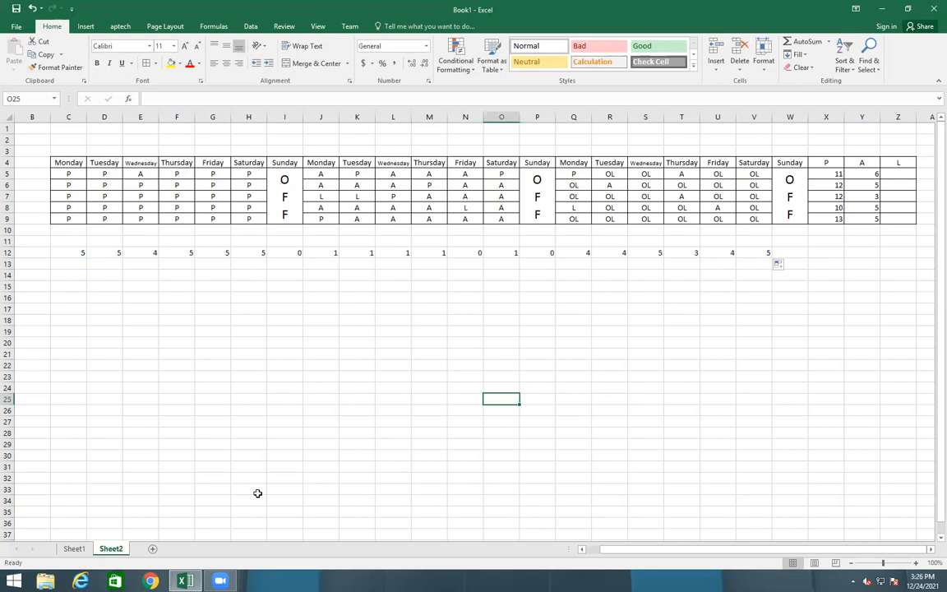
pyautogui.click(590, 253)
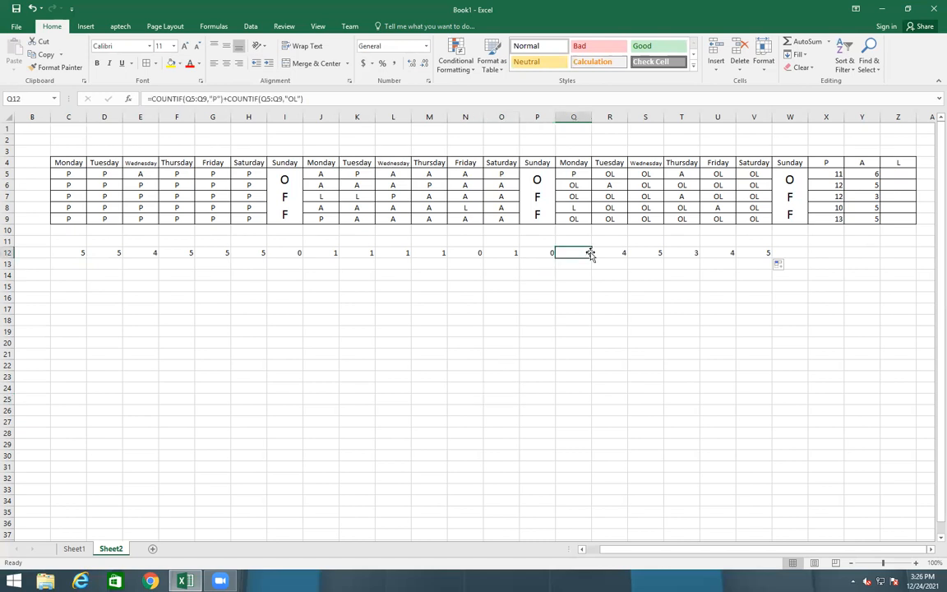
pyautogui.click(580, 175)
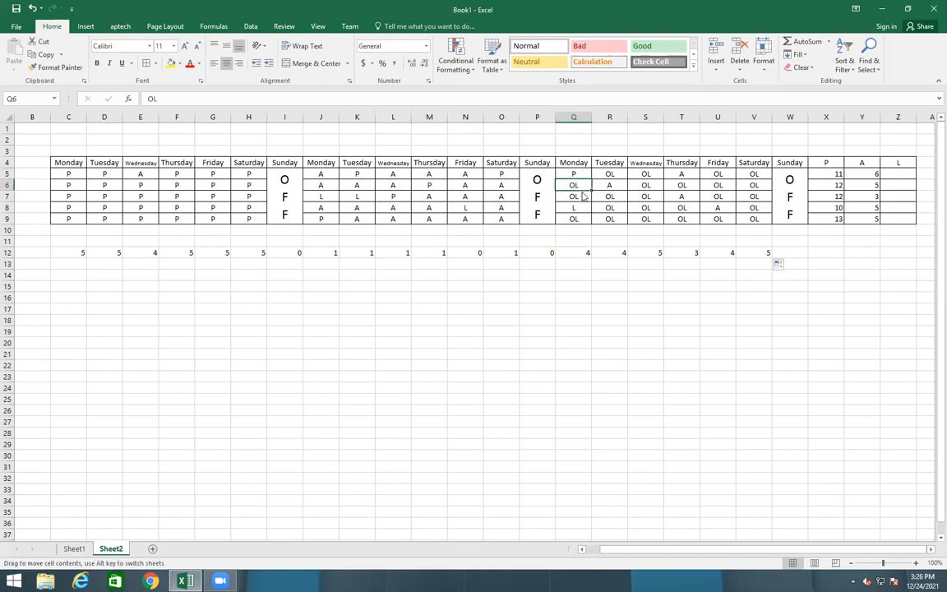
# Centre the daily counts in C12:V12
pyautogui.click(576, 219)
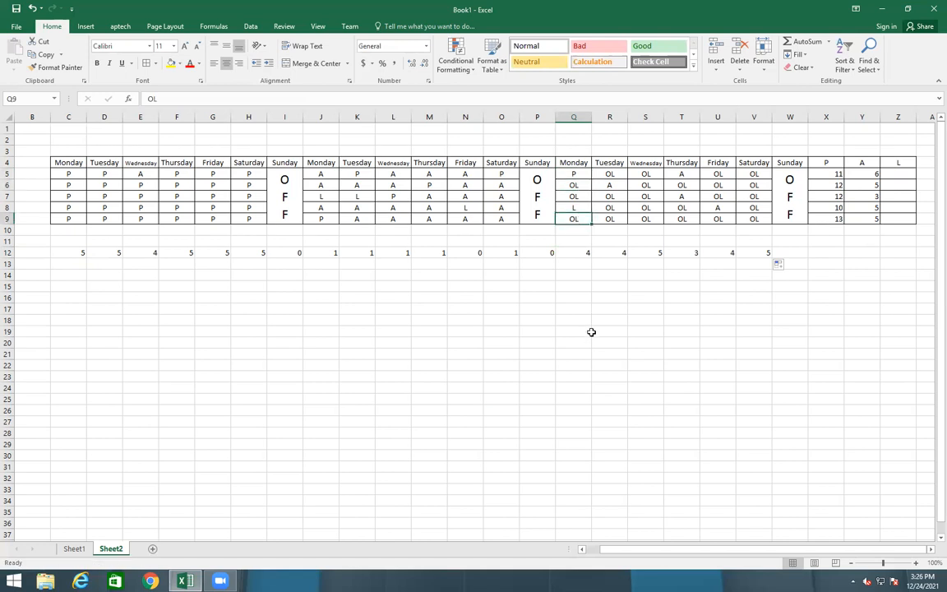
pyautogui.click(544, 257)
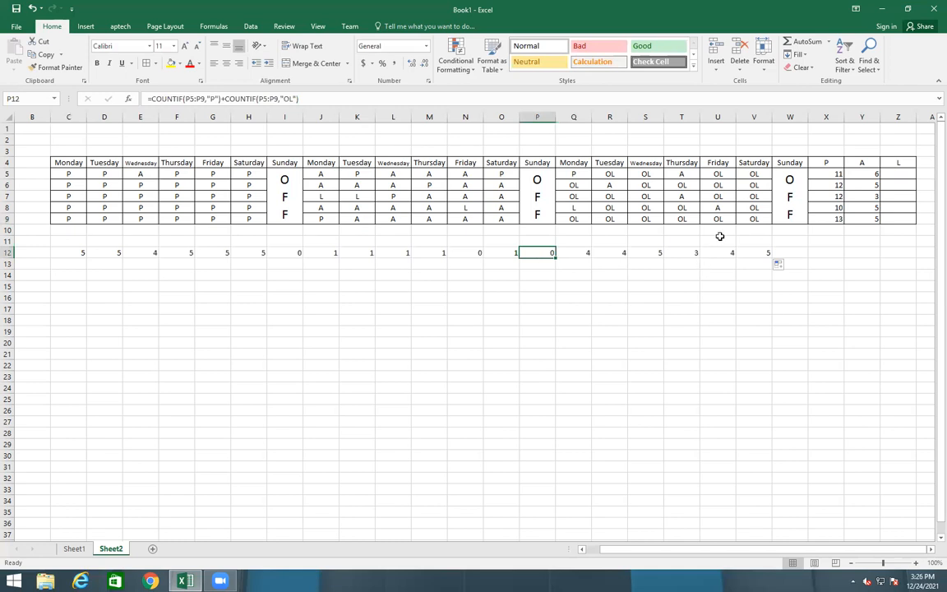
pyautogui.moveTo(66, 250); pyautogui.dragTo(763, 254)
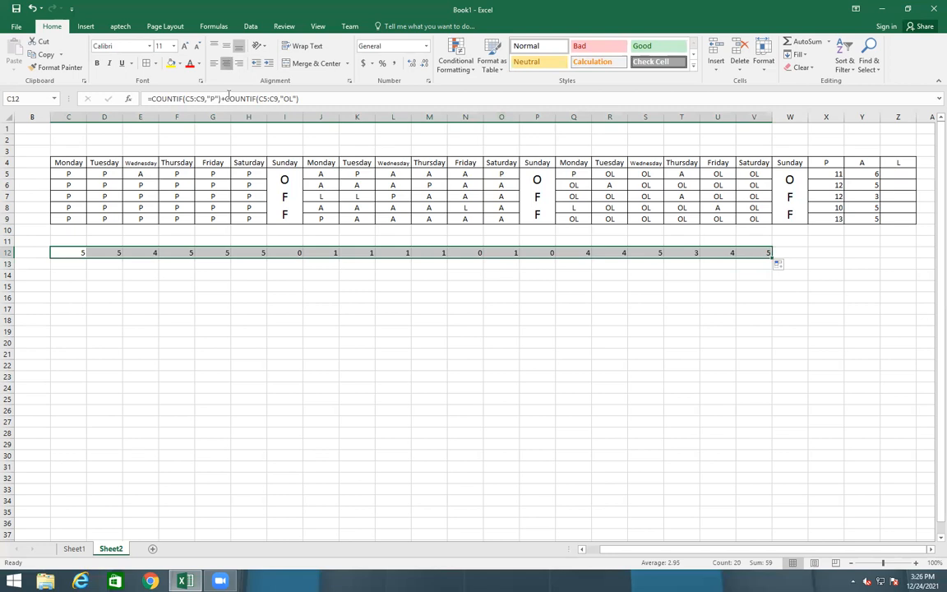
pyautogui.click(226, 64)
pyautogui.click(239, 319)
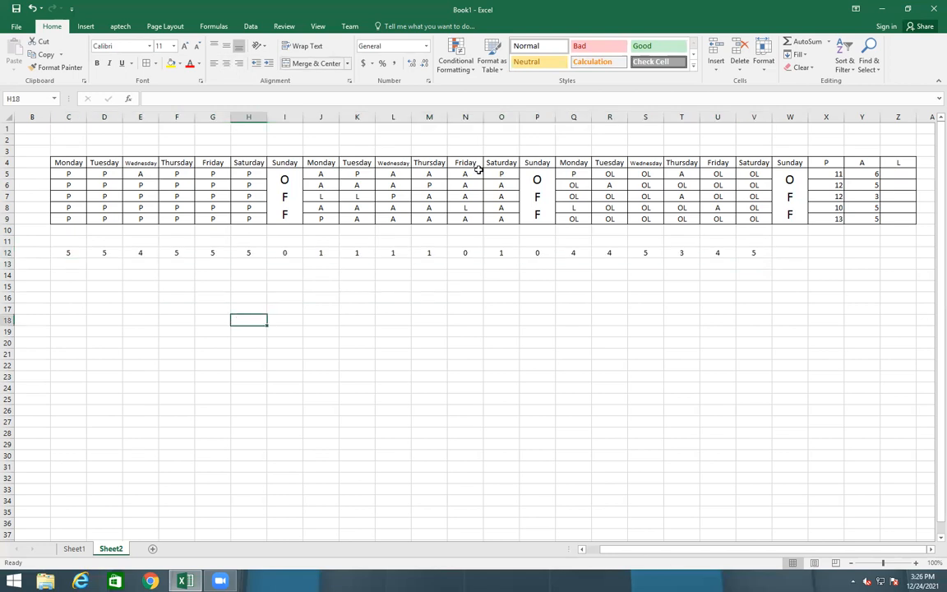
# Centre the present and absent totals in X5:Y9
pyautogui.click(832, 184)
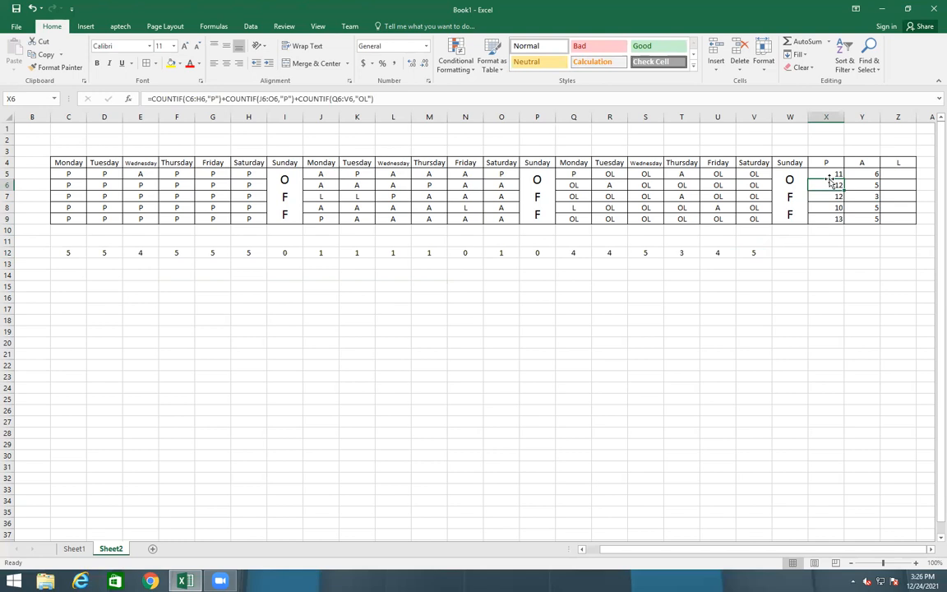
pyautogui.click(672, 339)
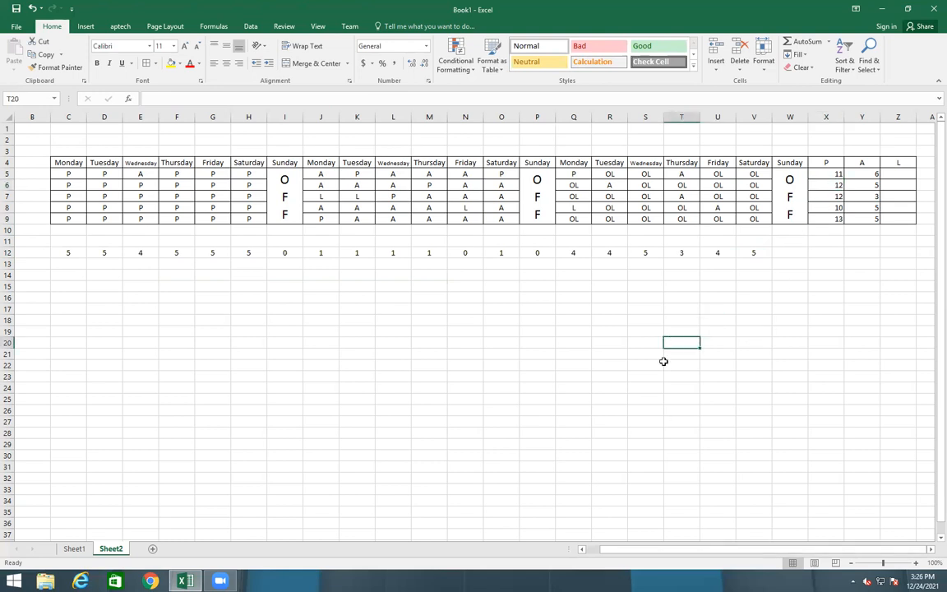
pyautogui.moveTo(826, 174); pyautogui.dragTo(863, 218)
pyautogui.click(227, 63)
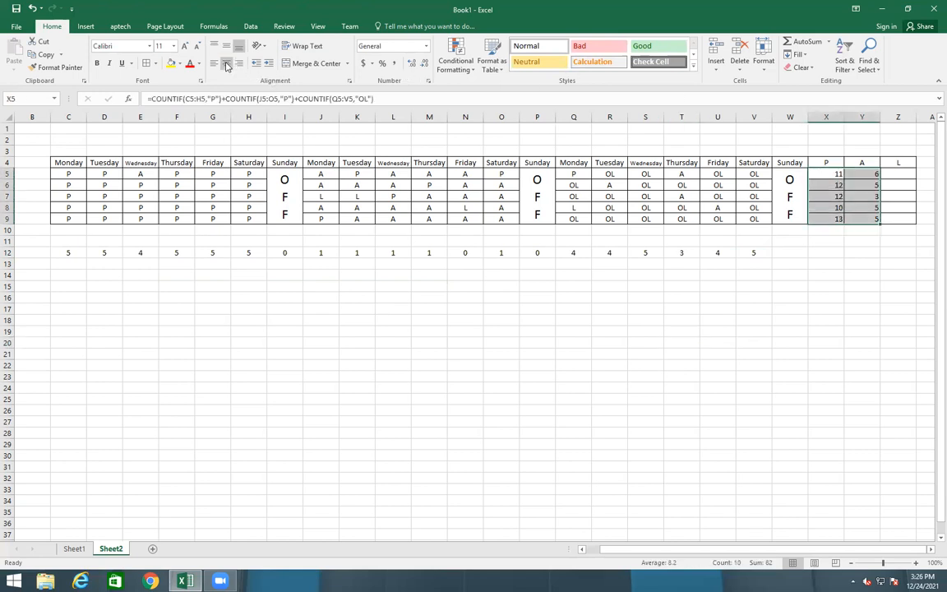
pyautogui.click(667, 377)
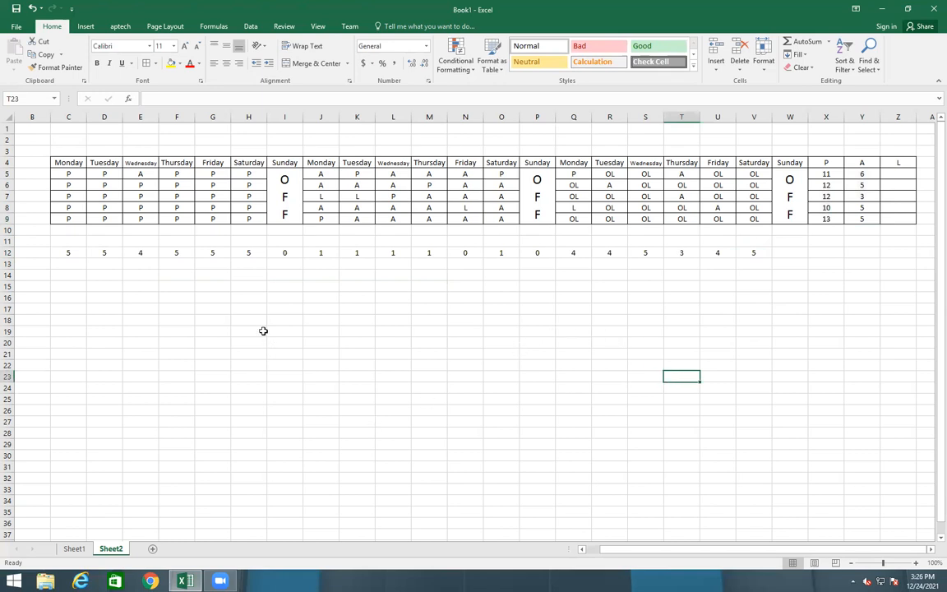
# Type Name in B4 and the first student's name in B5, then fill down to B9
pyautogui.click(33, 160)
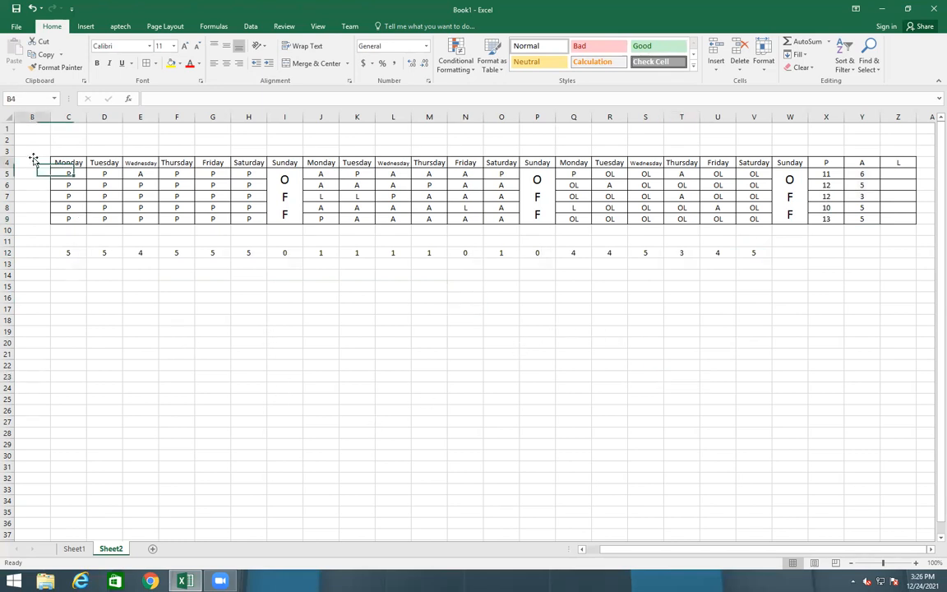
pyautogui.write('Name')
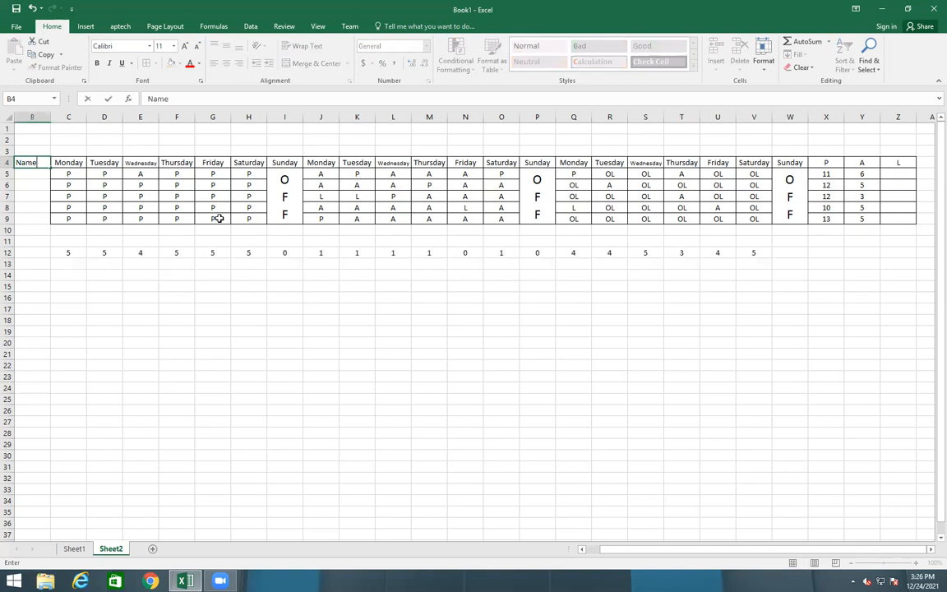
pyautogui.press('Return')
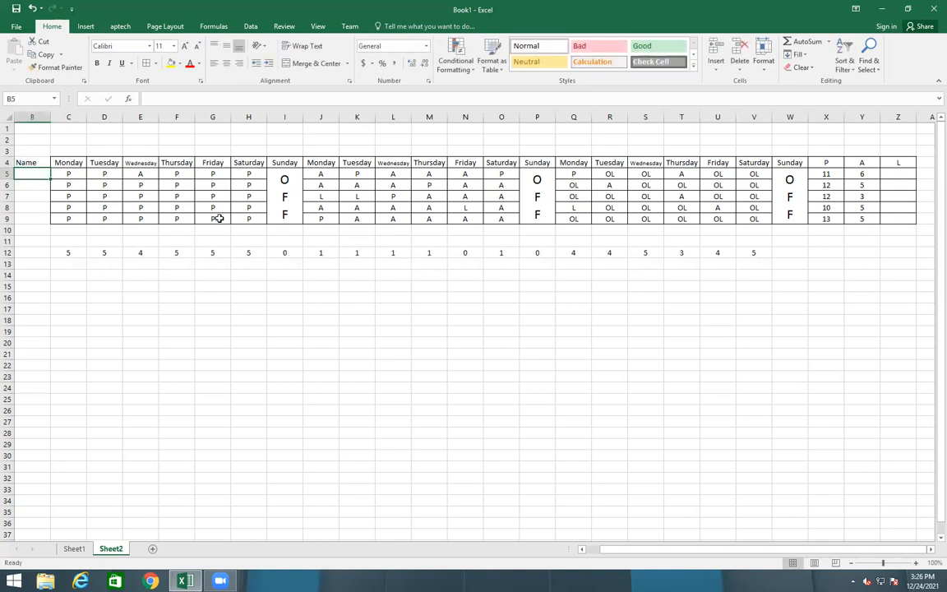
pyautogui.write('MOi')
pyautogui.press('BackSpace')
pyautogui.press('BackSpace')
pyautogui.write('oin')
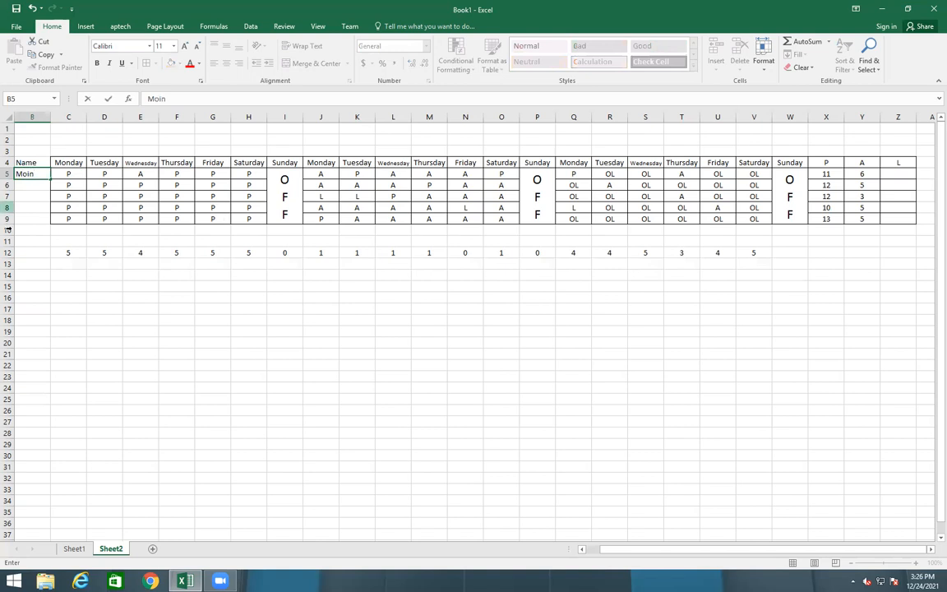
pyautogui.click(6, 207)
pyautogui.click(37, 176)
pyautogui.moveTo(50, 178); pyautogui.dragTo(49, 219)
pyautogui.click(167, 351)
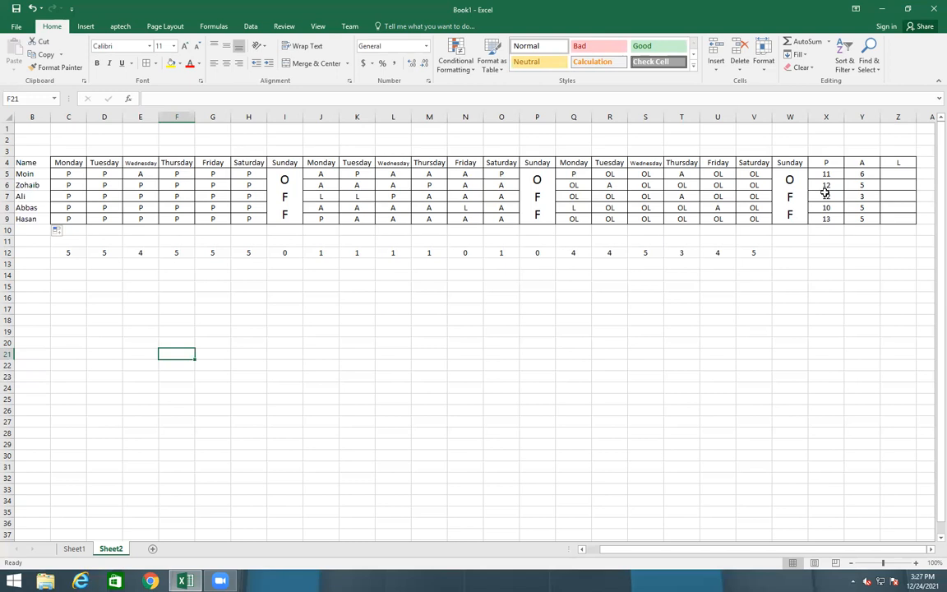
pyautogui.click(827, 116)
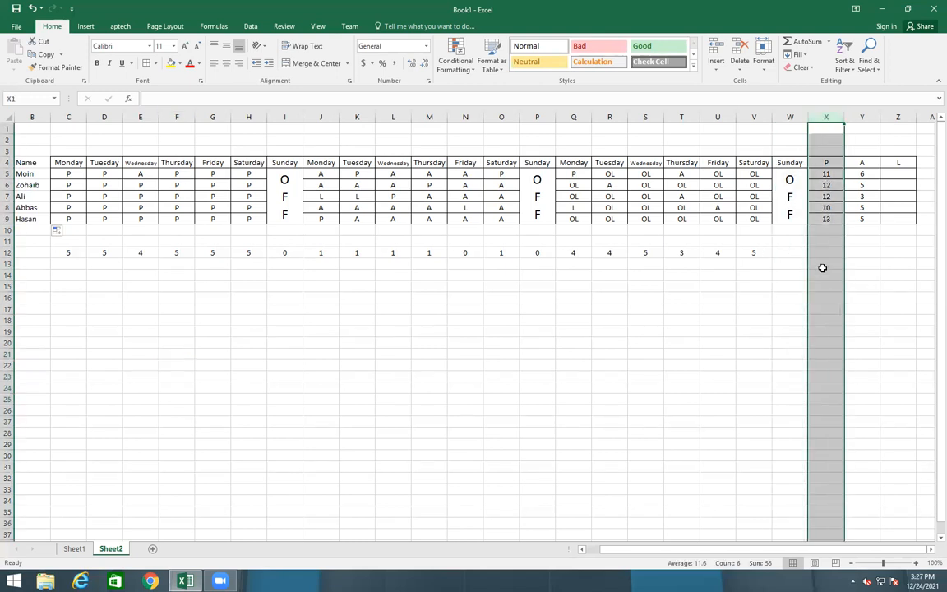
pyautogui.rightClick(823, 228)
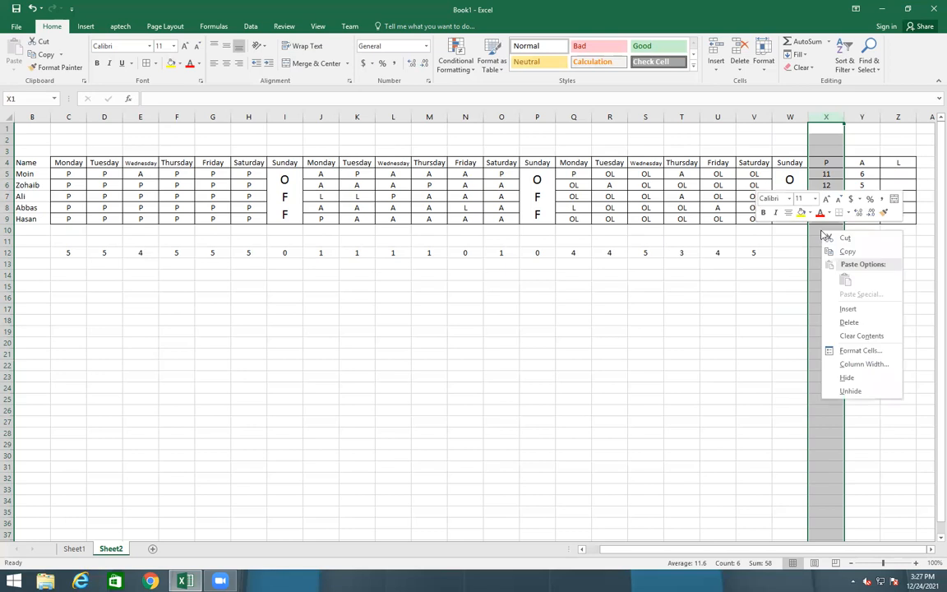
pyautogui.click(847, 309)
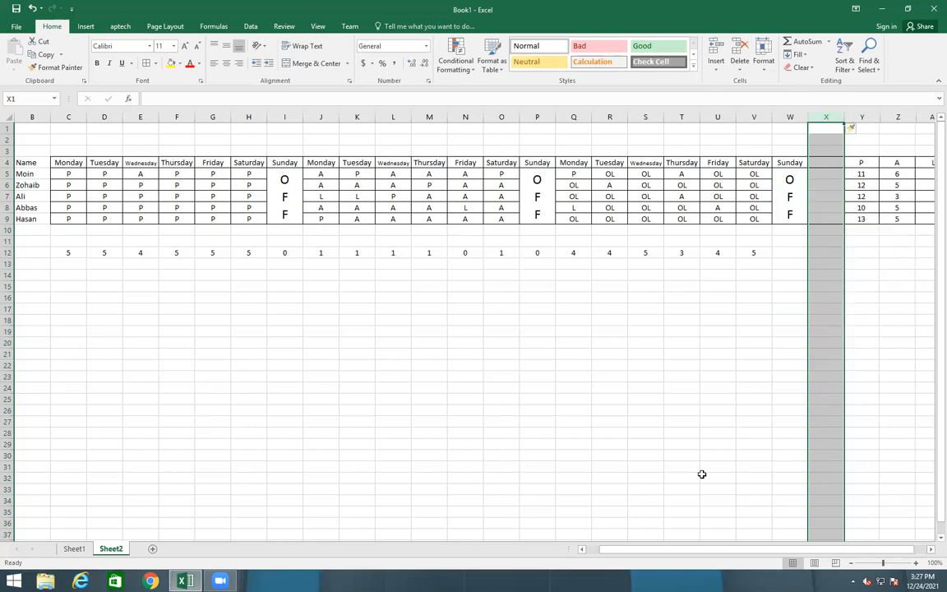
pyautogui.click(703, 475)
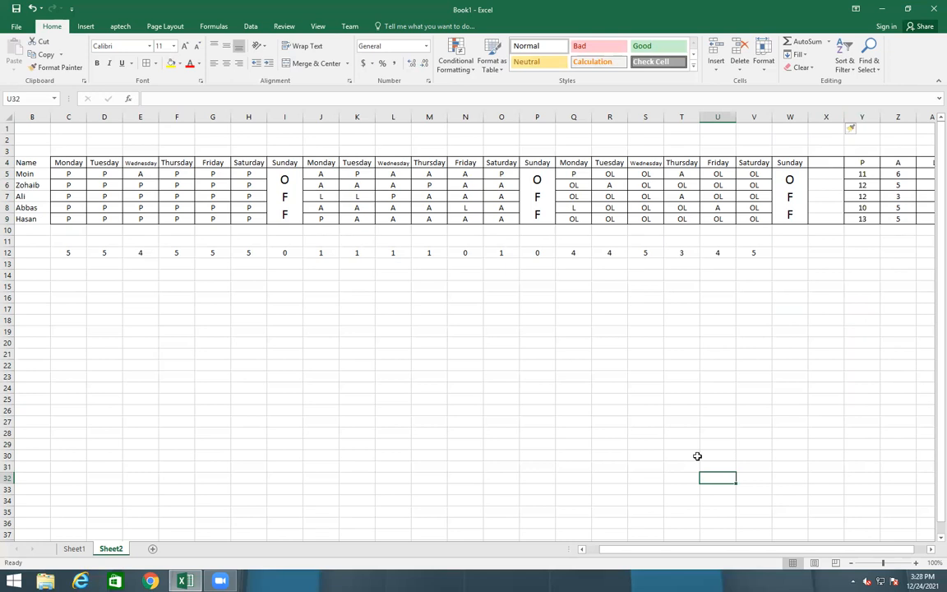
pyautogui.click(823, 116)
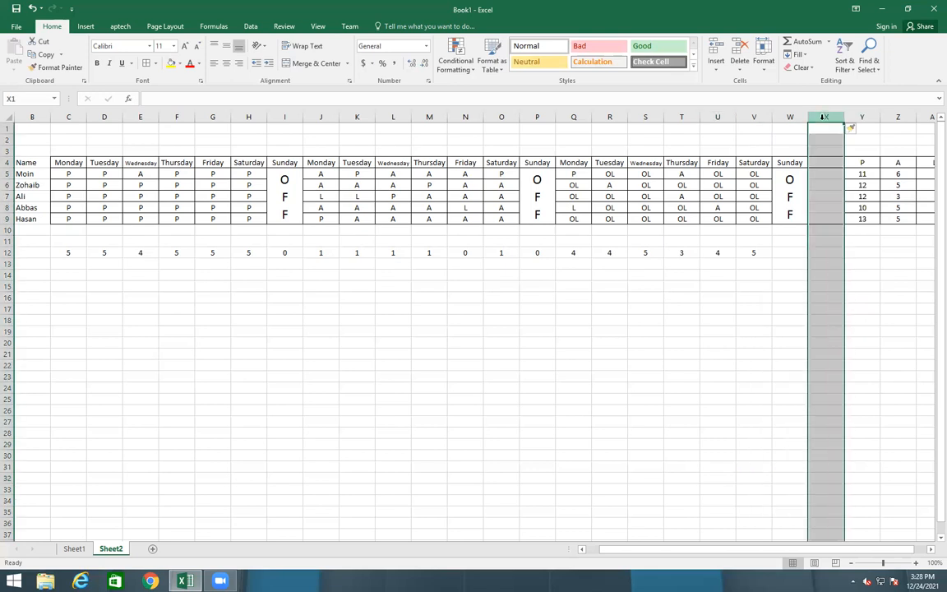
pyautogui.rightClick(824, 184)
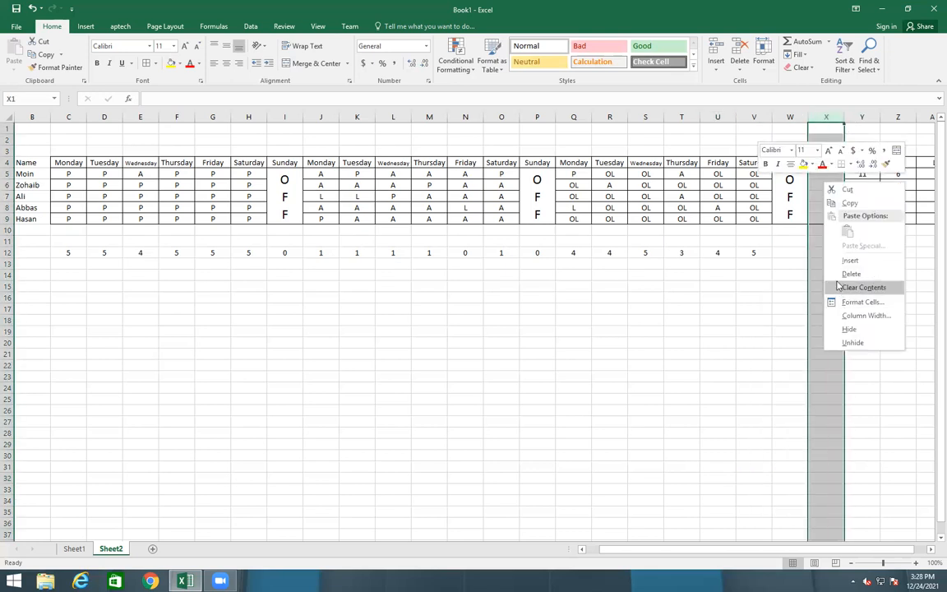
pyautogui.click(850, 274)
pyautogui.click(707, 365)
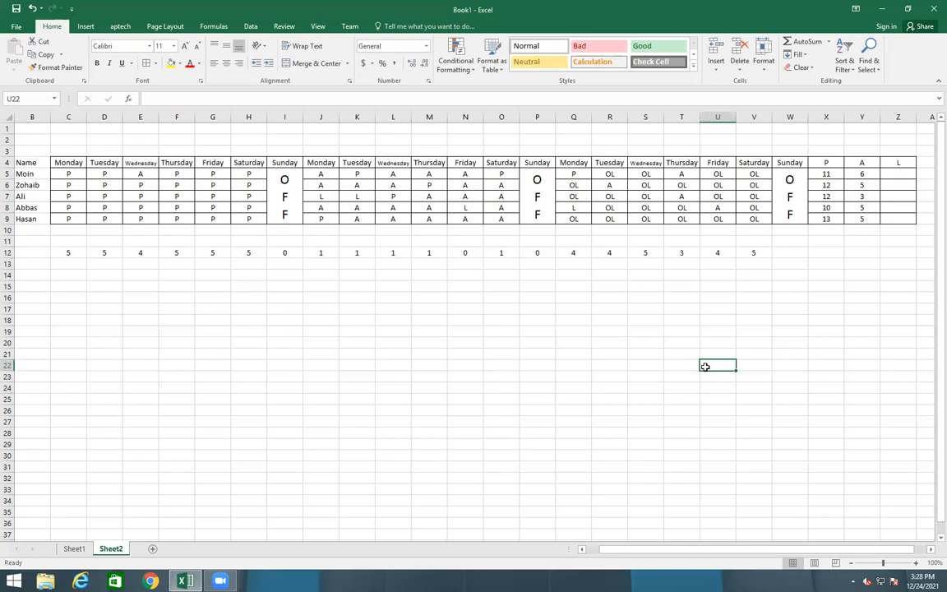
pyautogui.click(826, 117)
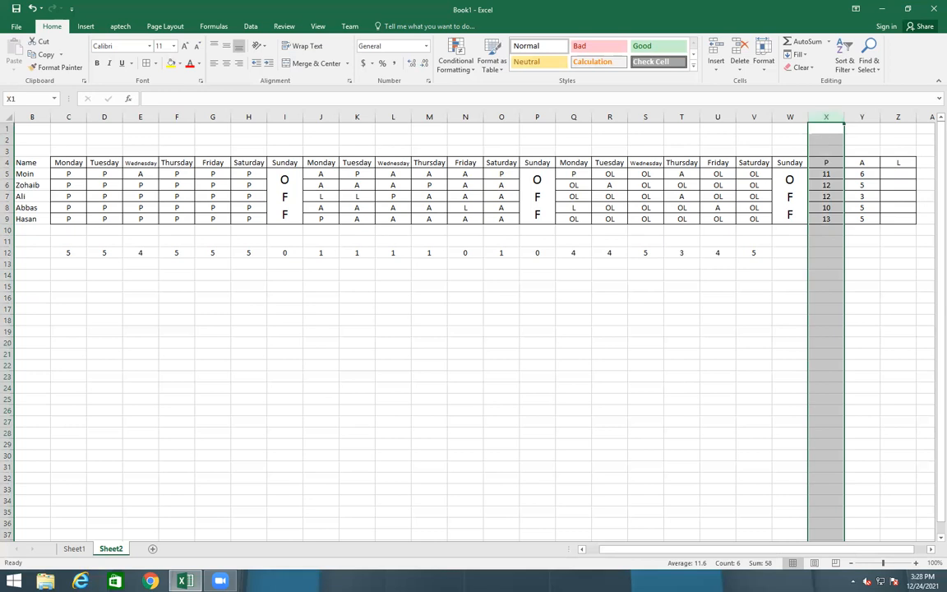
pyautogui.moveTo(826, 117); pyautogui.dragTo(925, 117)
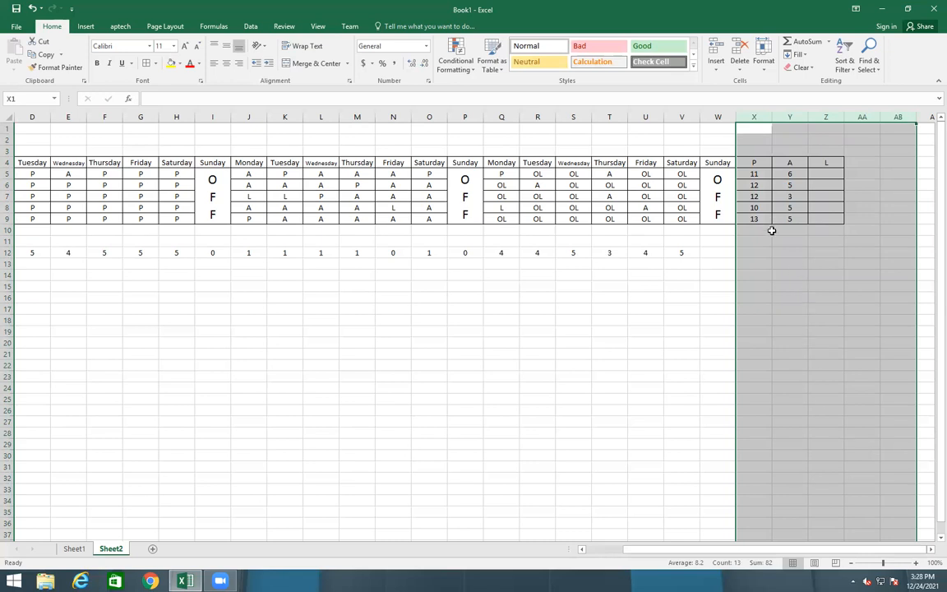
pyautogui.rightClick(765, 251)
pyautogui.click(785, 332)
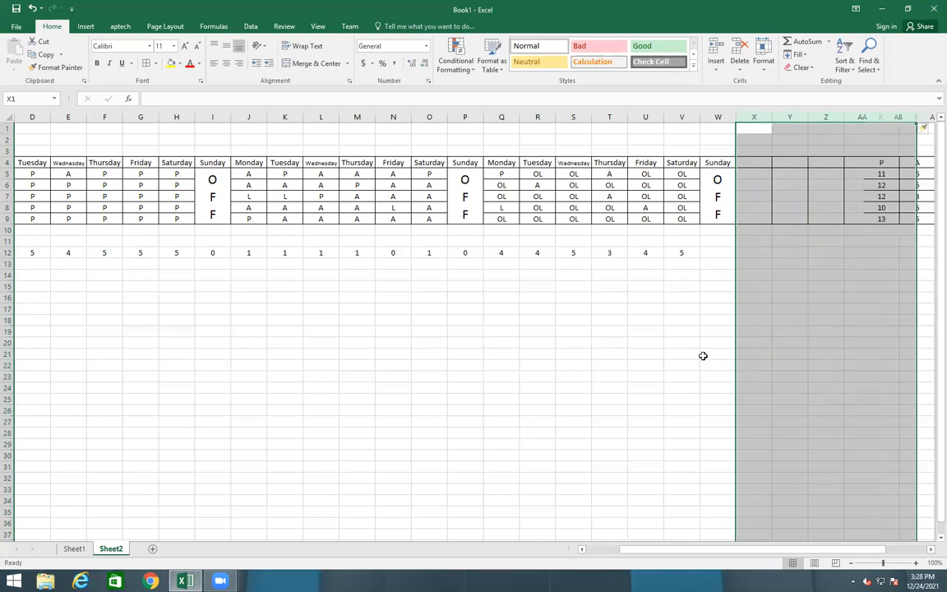
pyautogui.click(497, 444)
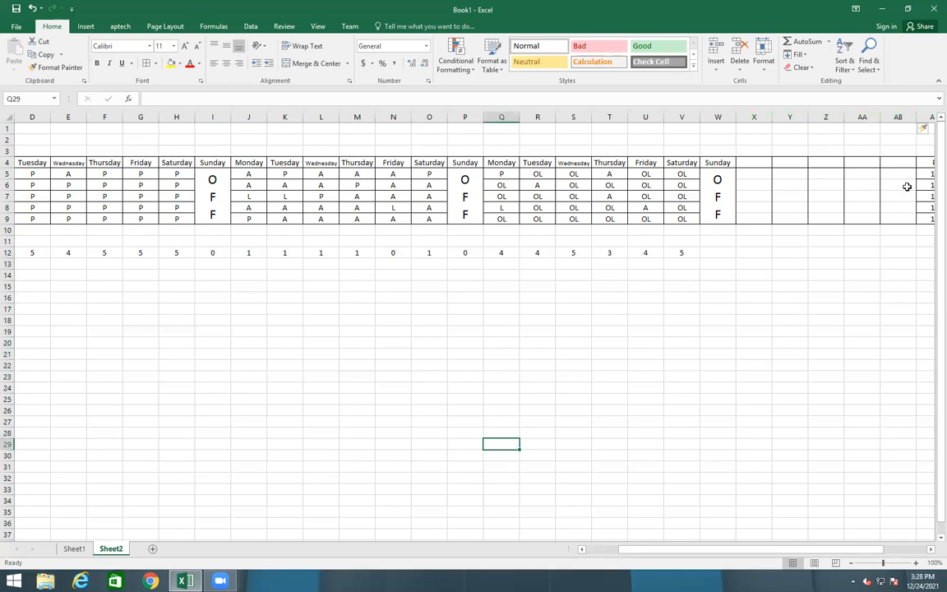
pyautogui.click(754, 116)
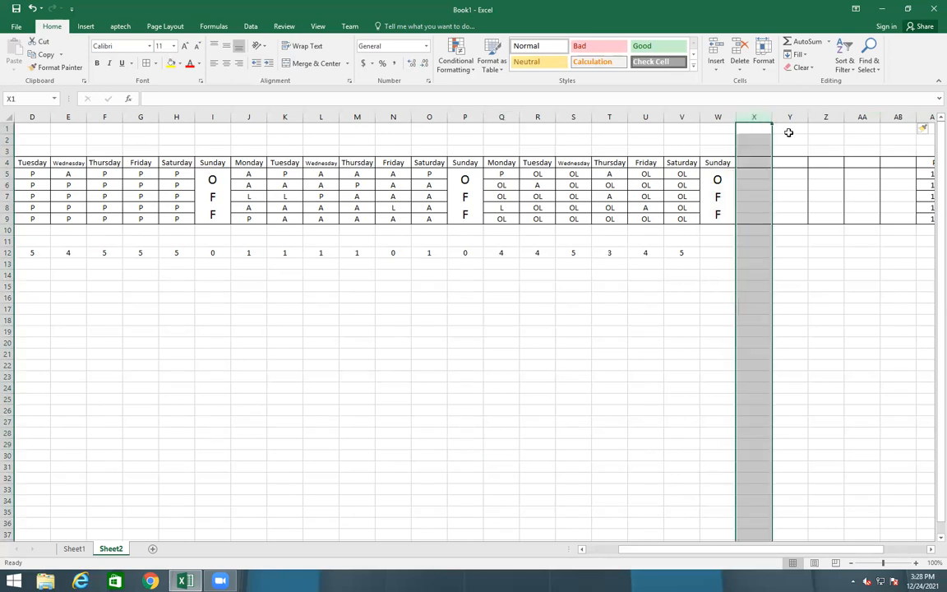
pyautogui.hotkey('shift', 'Right')
pyautogui.hotkey('shift', 'Right')
pyautogui.hotkey('shift', 'Right')
pyautogui.hotkey('shift', 'Right')
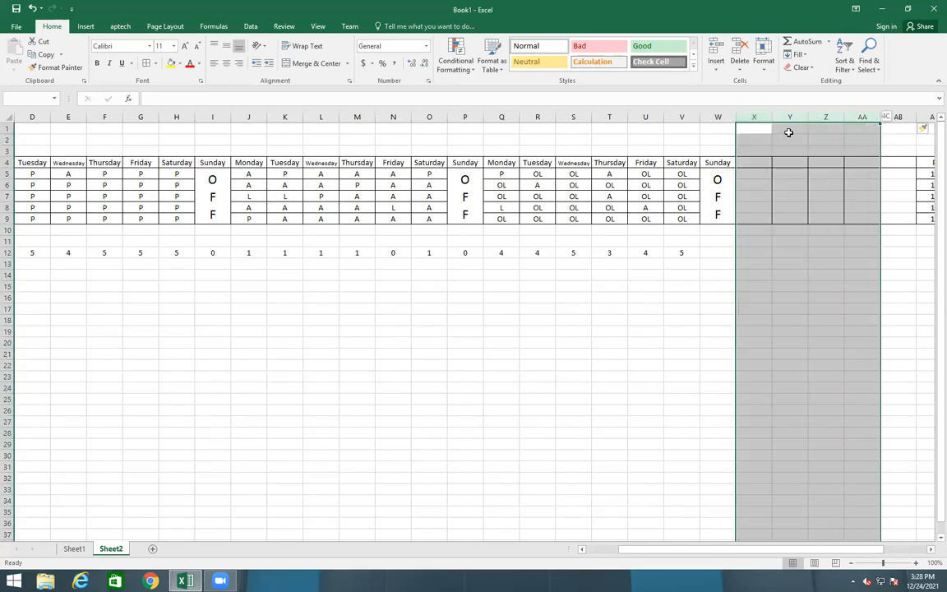
pyautogui.rightClick(794, 220)
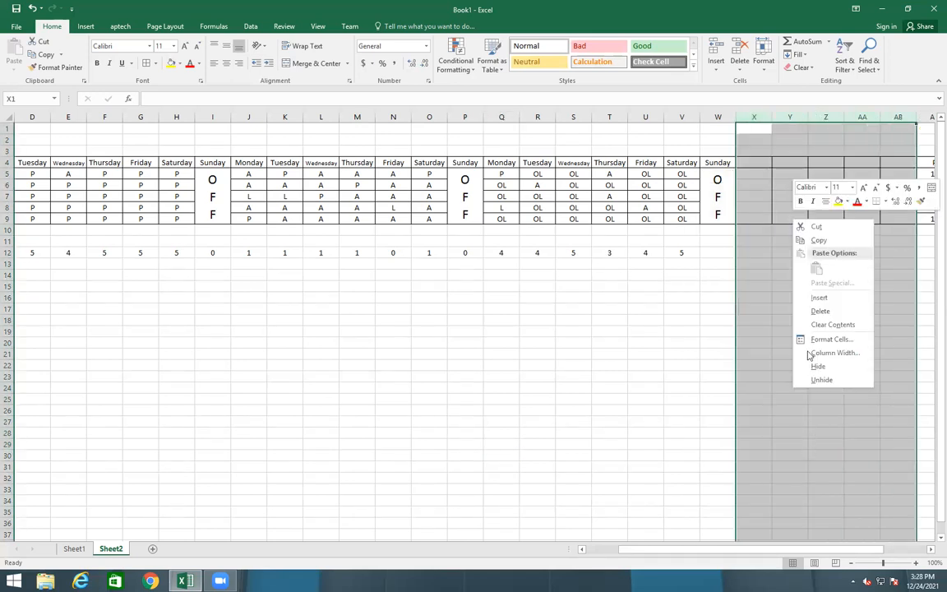
pyautogui.click(813, 311)
pyautogui.click(509, 444)
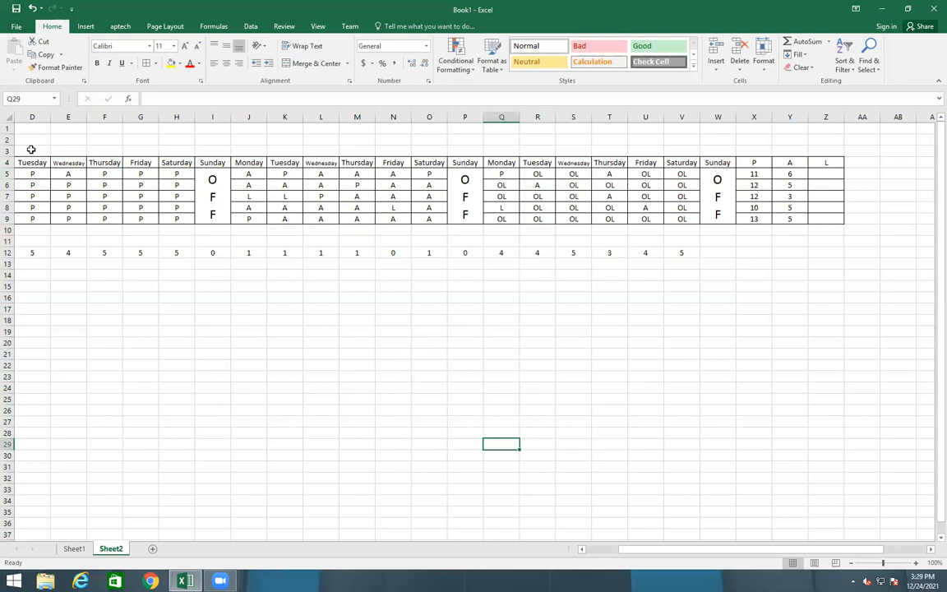
# Insert six blank rows above the attendance table, undo that, then add a new blank Sheet3
pyautogui.click(7, 162)
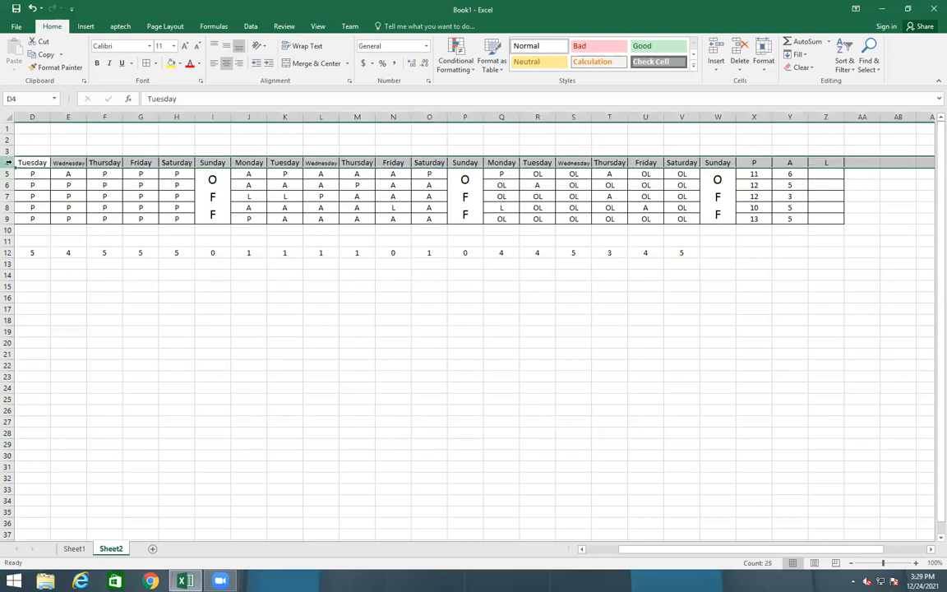
pyautogui.moveTo(8, 163); pyautogui.dragTo(8, 215)
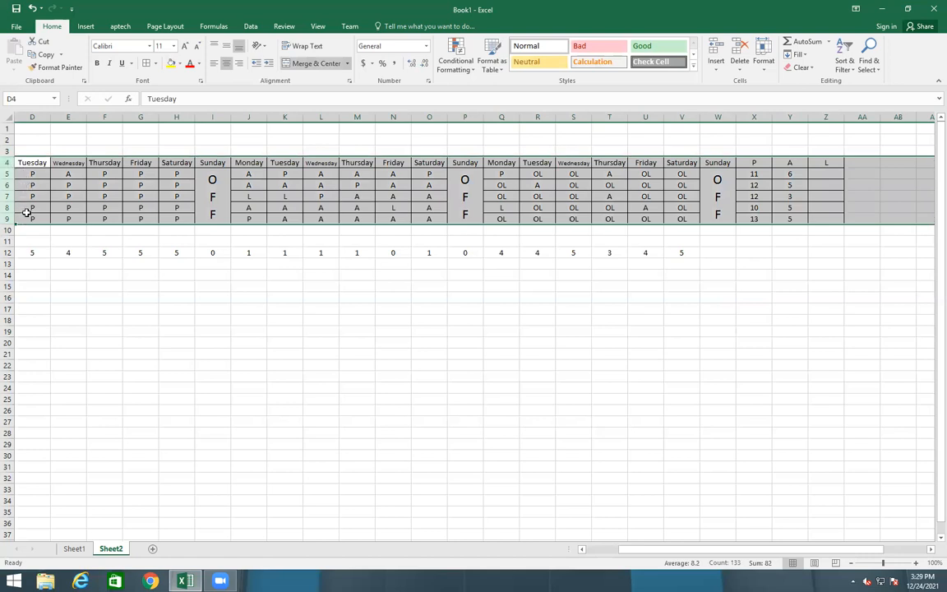
pyautogui.rightClick(53, 162)
pyautogui.click(78, 240)
pyautogui.click(245, 352)
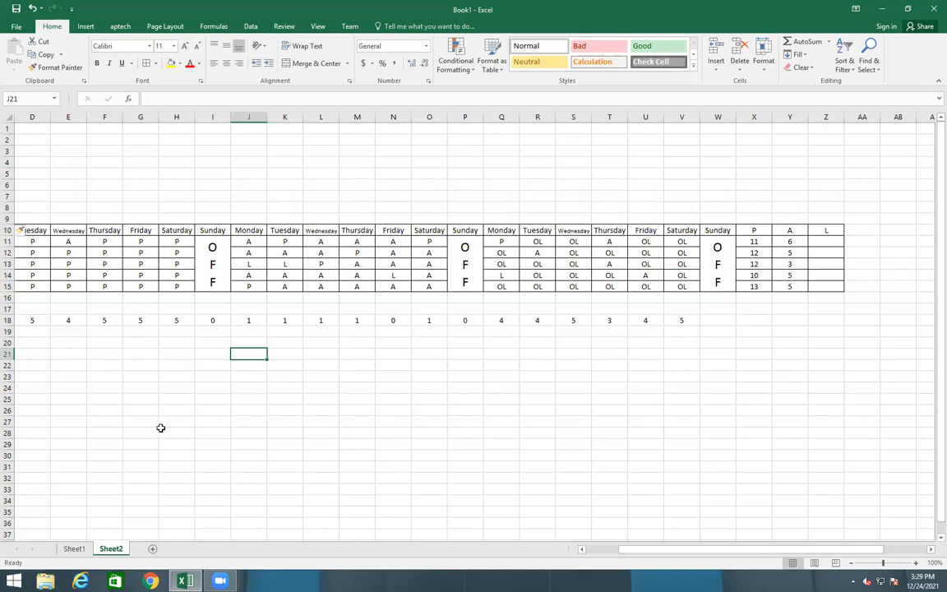
pyautogui.hotkey('ctrl', 'z')
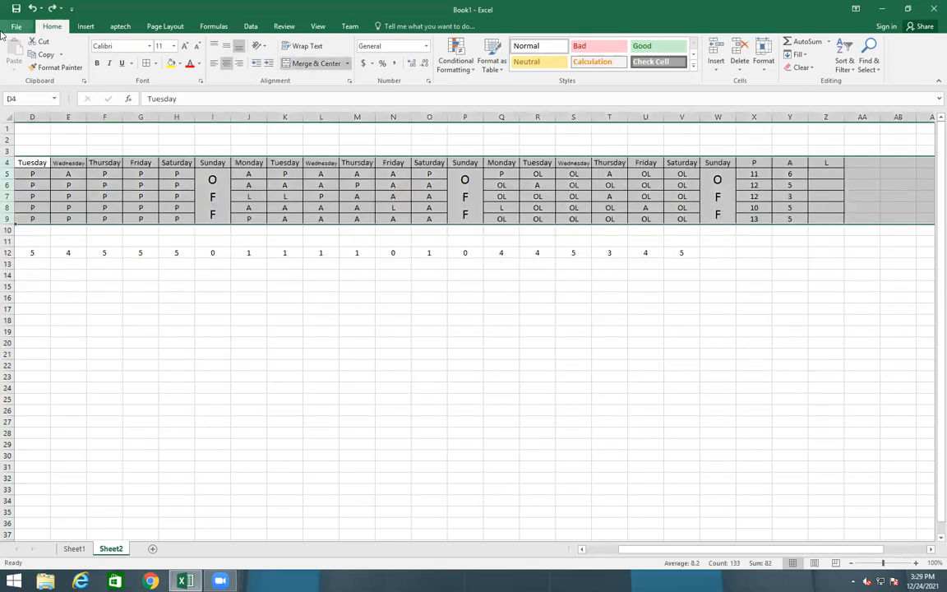
pyautogui.click(152, 550)
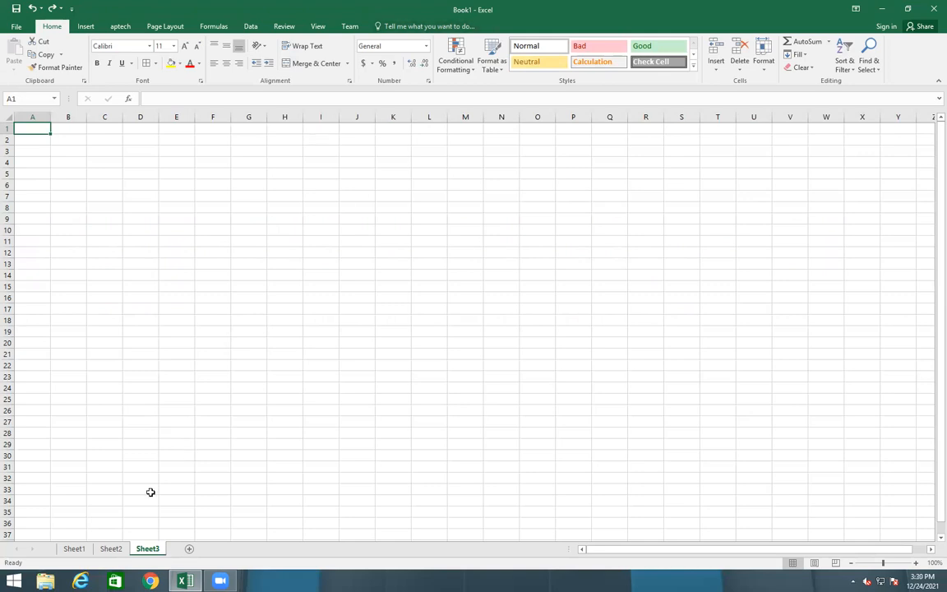
# Review the attendance table on Sheet2 by selecting its header and rows
pyautogui.click(115, 548)
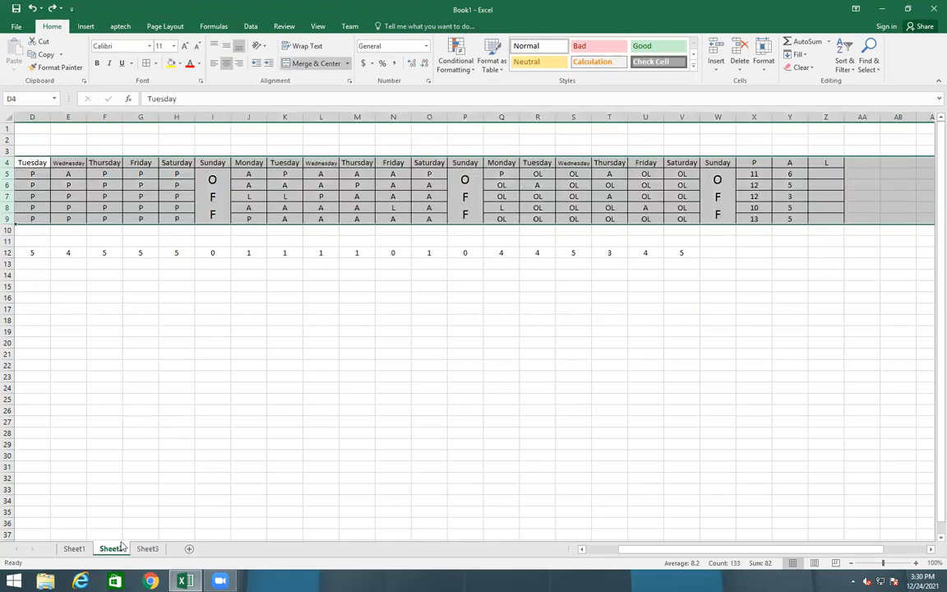
pyautogui.click(164, 208)
pyautogui.click(197, 389)
pyautogui.click(18, 162)
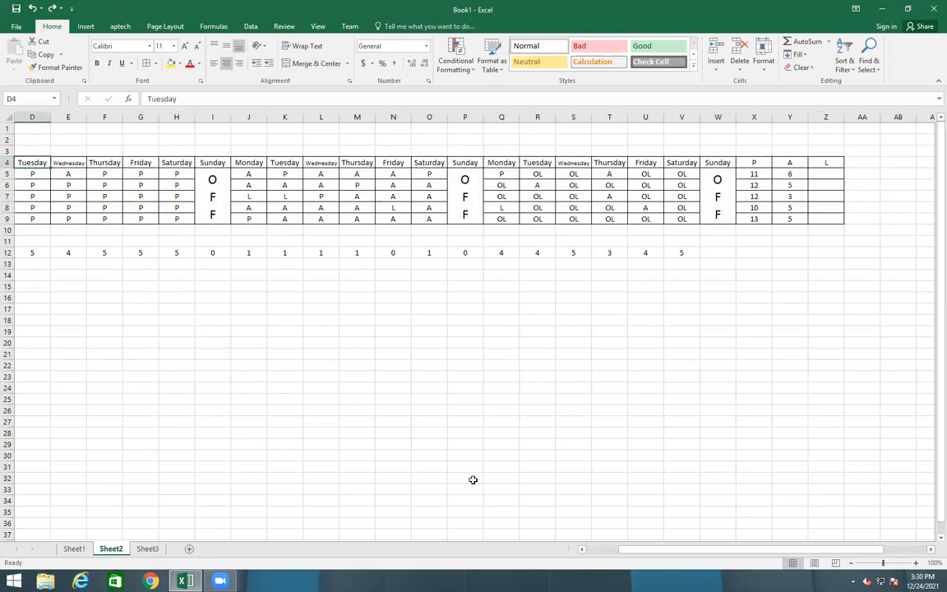
pyautogui.moveTo(629, 549); pyautogui.dragTo(585, 555)
pyautogui.moveTo(105, 162); pyautogui.dragTo(905, 212)
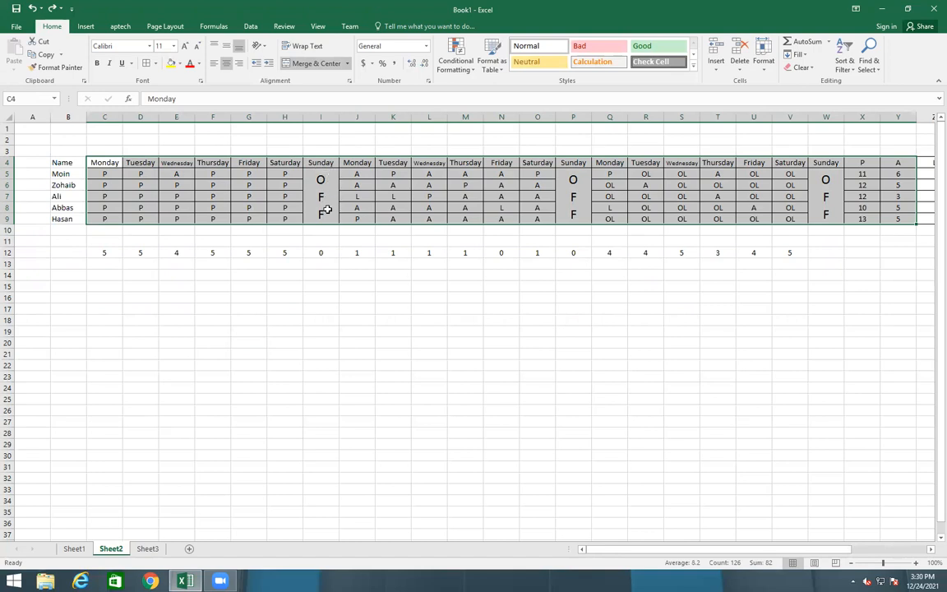
pyautogui.click(472, 420)
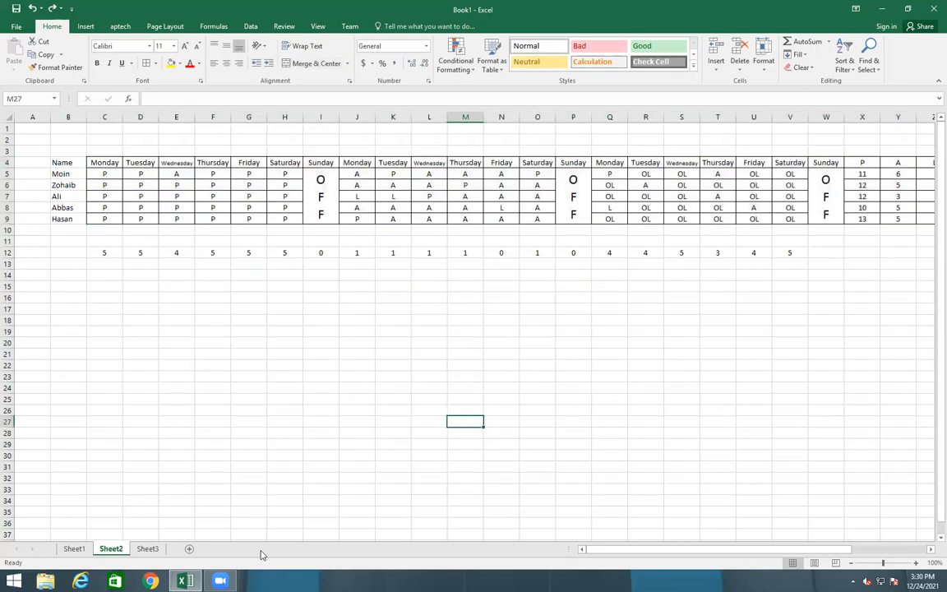
# Return to the blank Sheet3 with the Data ribbon tools showing
pyautogui.click(147, 548)
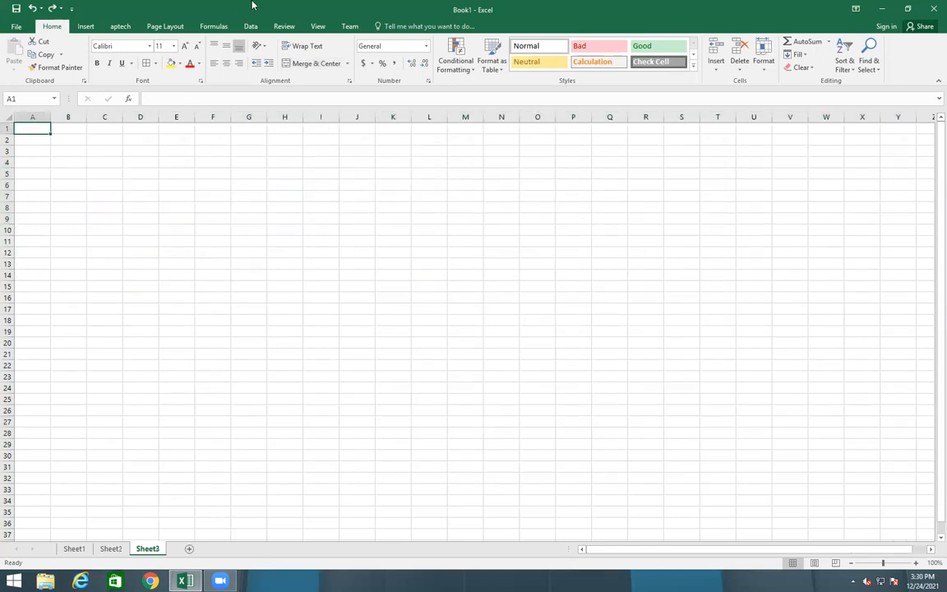
pyautogui.click(222, 26)
pyautogui.click(250, 26)
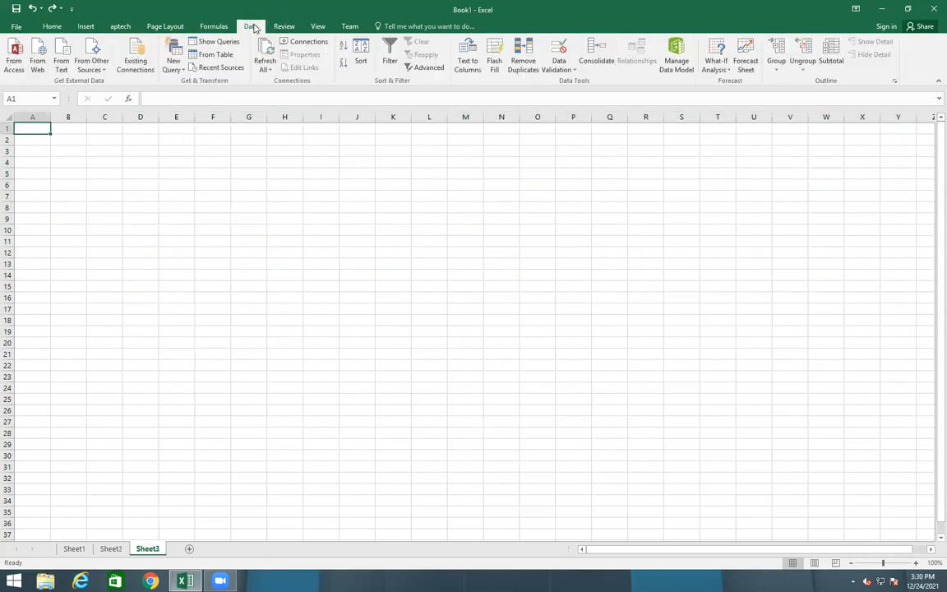
# Give Sheet3 cell A1 a List validation sourced from Sheet2!$B$5:$B$9
pyautogui.click(564, 71)
pyautogui.click(568, 82)
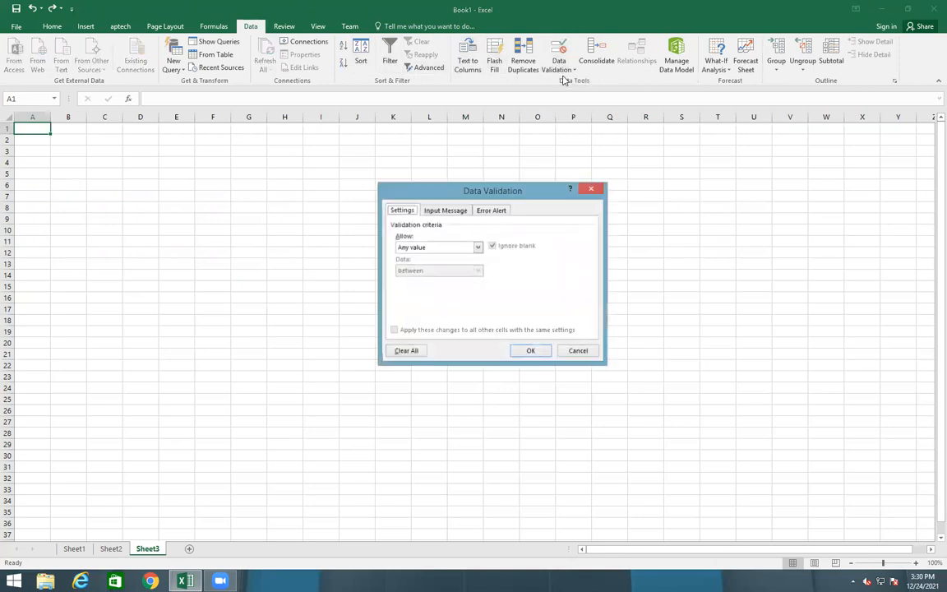
pyautogui.click(475, 248)
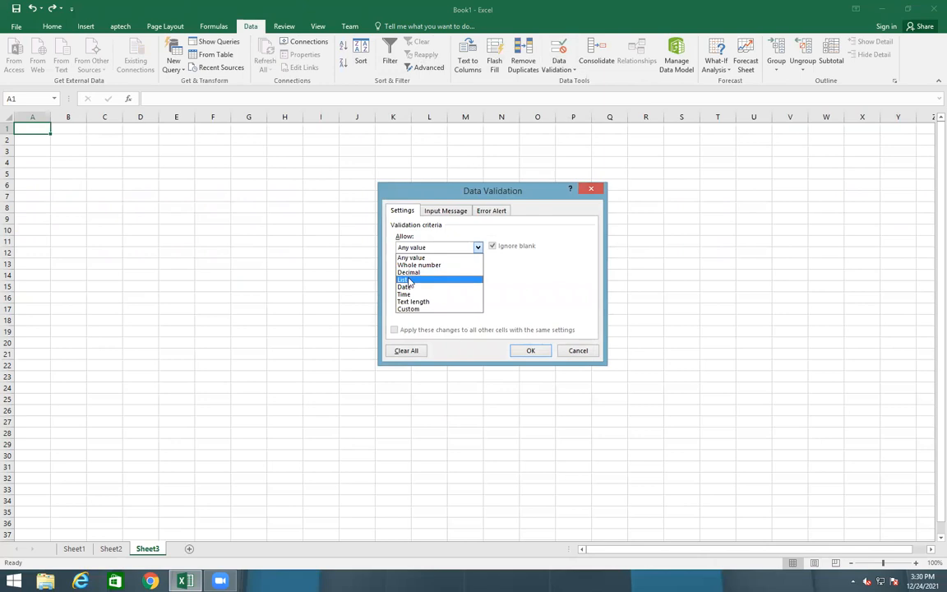
pyautogui.click(451, 281)
pyautogui.click(544, 293)
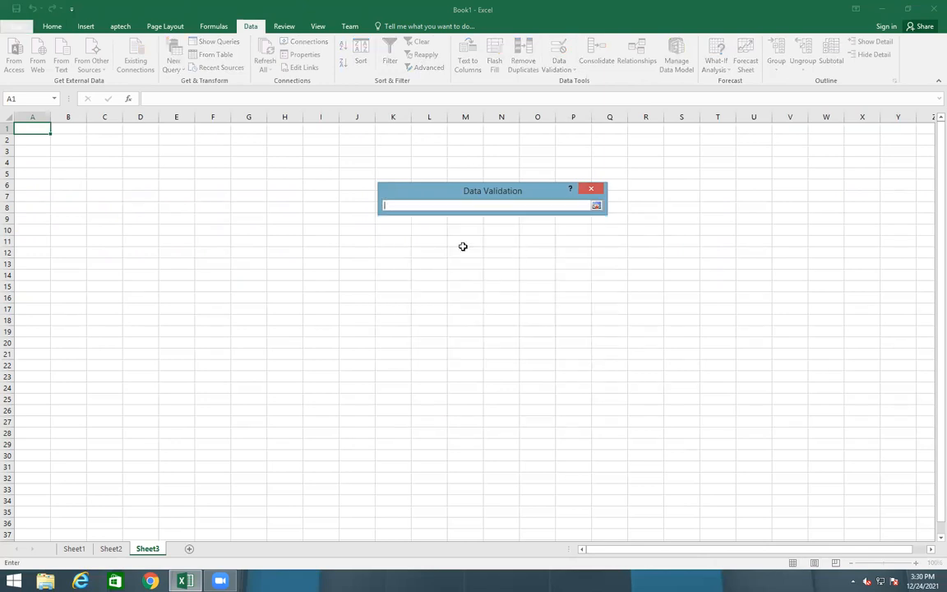
pyautogui.click(111, 548)
pyautogui.click(59, 174)
pyautogui.moveTo(57, 195); pyautogui.dragTo(58, 215)
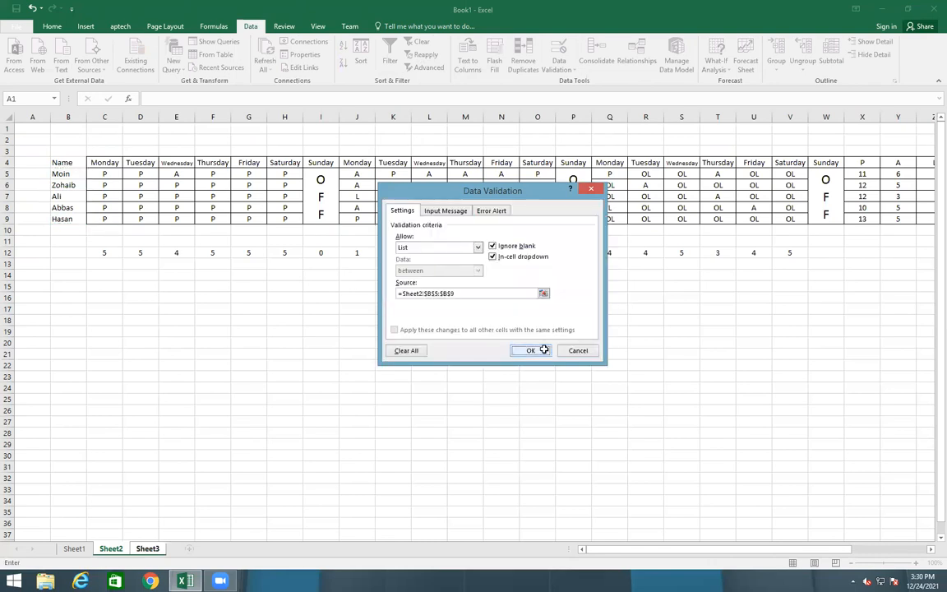
pyautogui.click(541, 351)
# Choose the second student's name from A1's dropdown, then view Sheet2's table
pyautogui.click(56, 130)
pyautogui.click(49, 144)
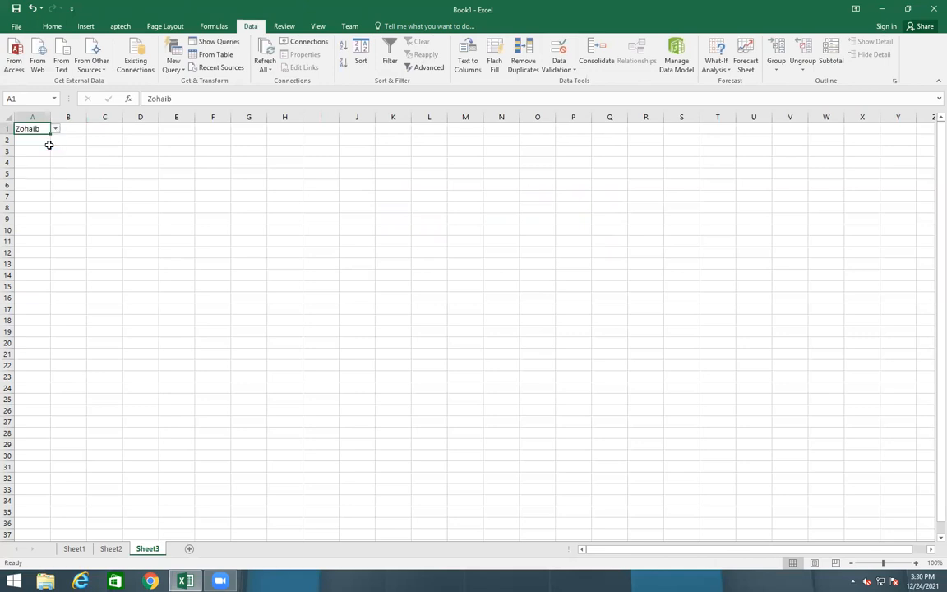
pyautogui.click(55, 129)
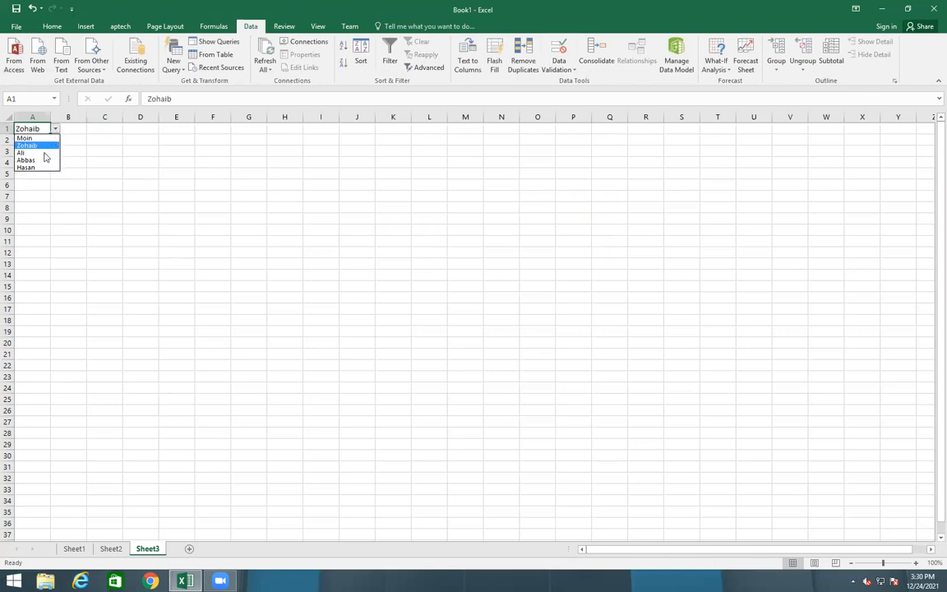
pyautogui.click(37, 145)
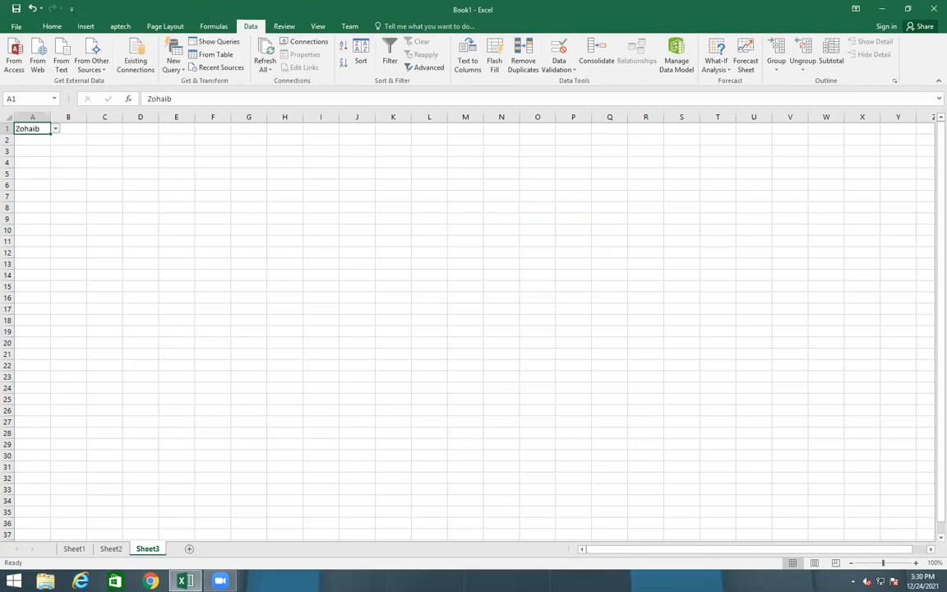
pyautogui.click(108, 549)
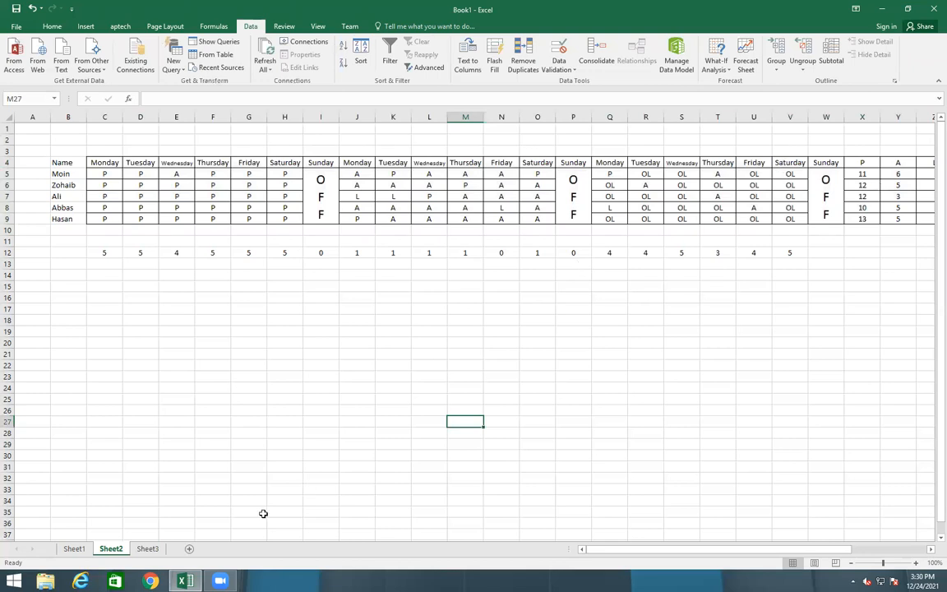
# Label Sheet3 cell A3 'Present'
pyautogui.click(156, 550)
pyautogui.click(46, 151)
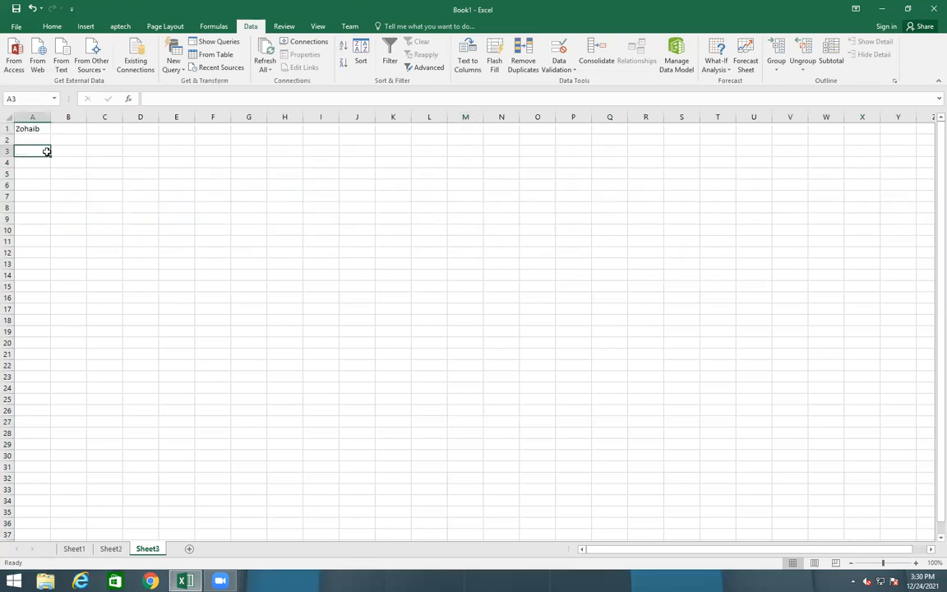
pyautogui.write('Pre')
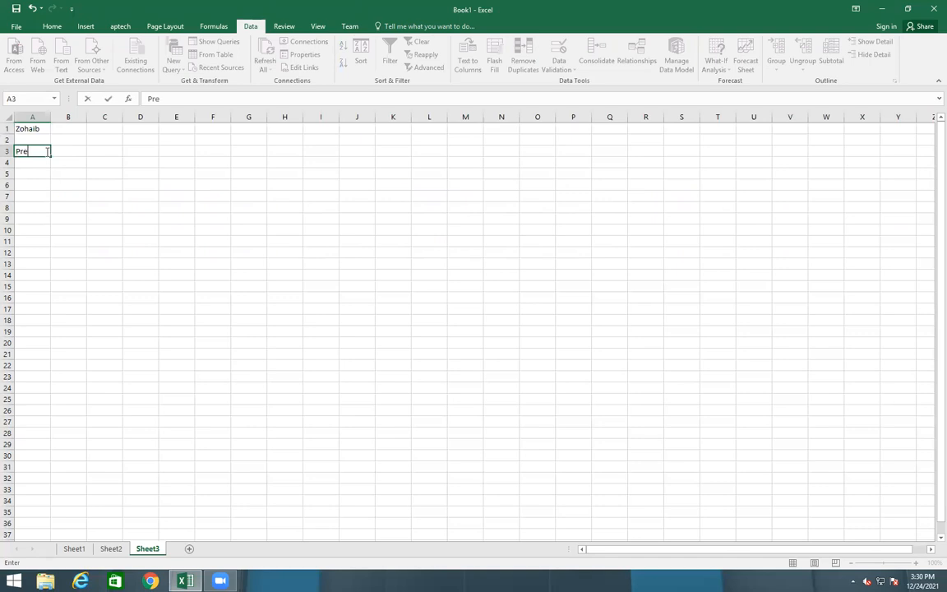
pyautogui.write('sent')
pyautogui.press('Tab')
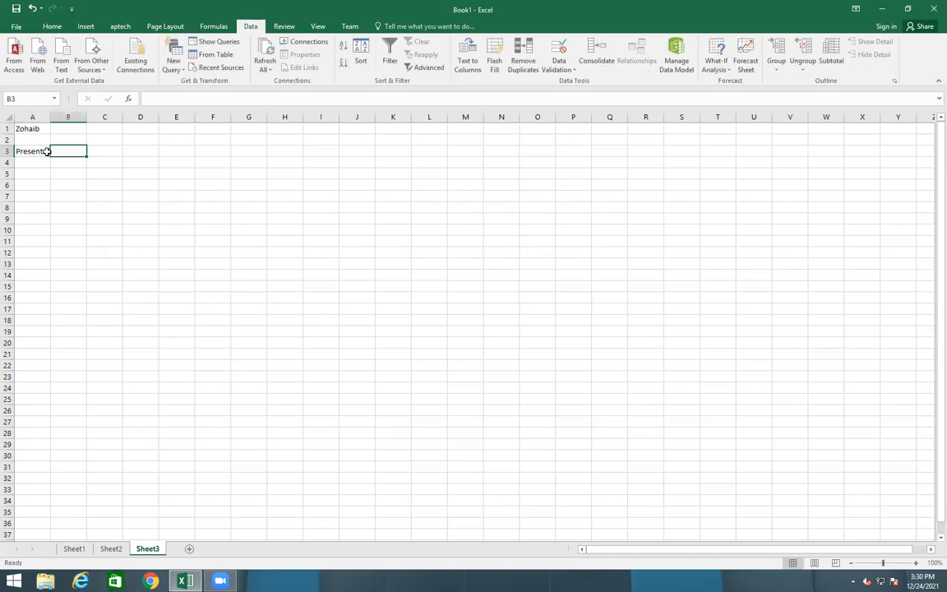
# Start =VLOOKUP(A1 in B3 and go to Sheet2, triggering a too-few-arguments warning
pyautogui.write('=vlo')
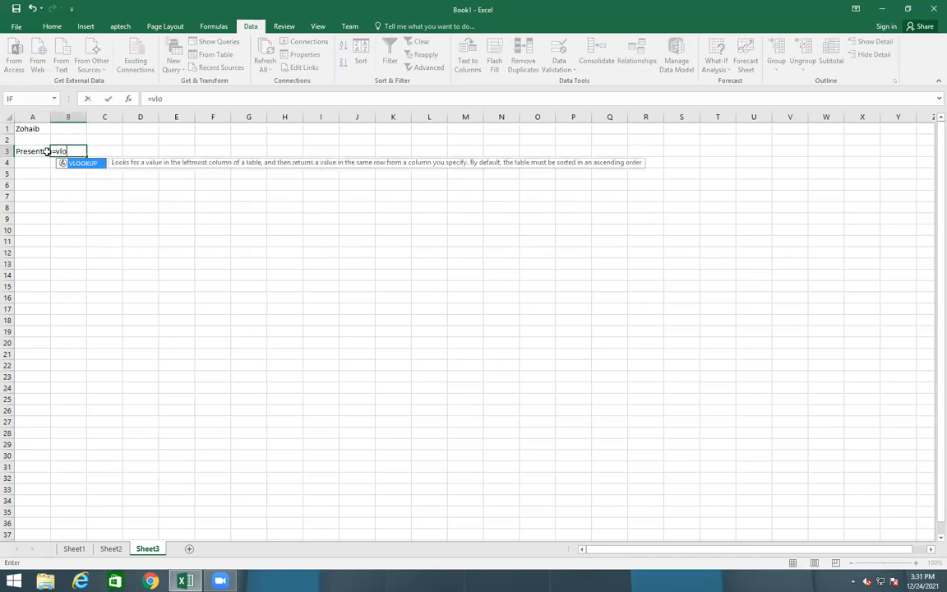
pyautogui.press('Tab')
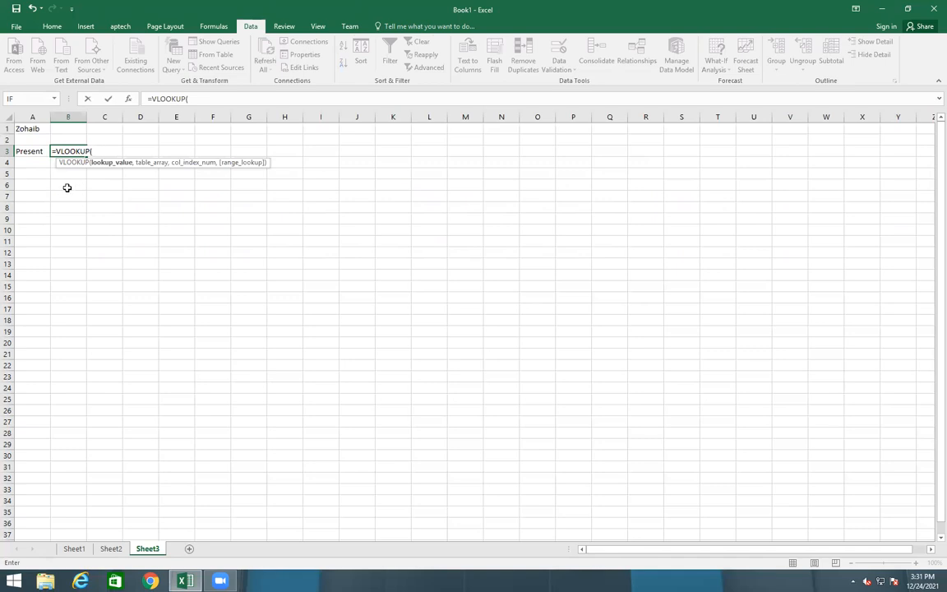
pyautogui.click(27, 128)
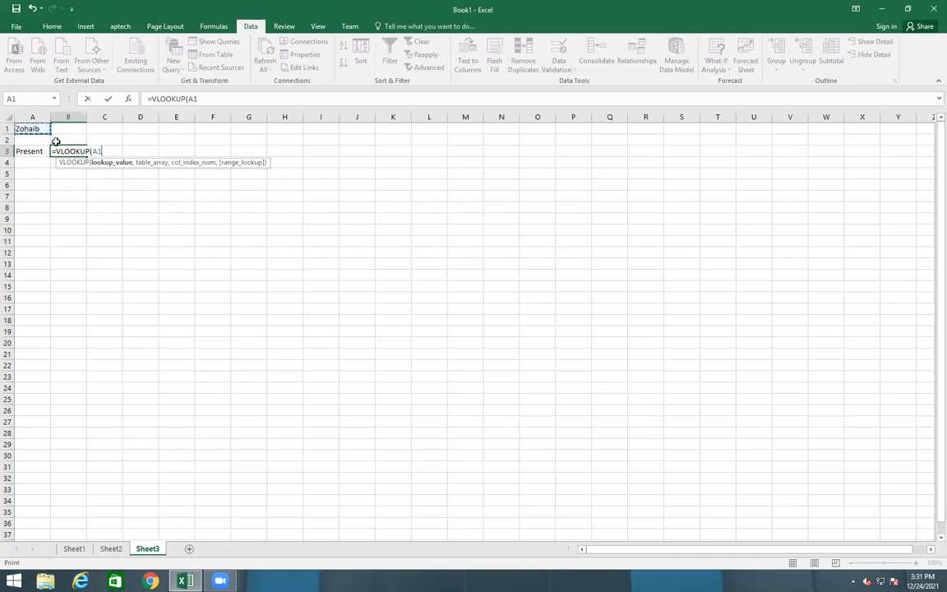
pyautogui.write(',')
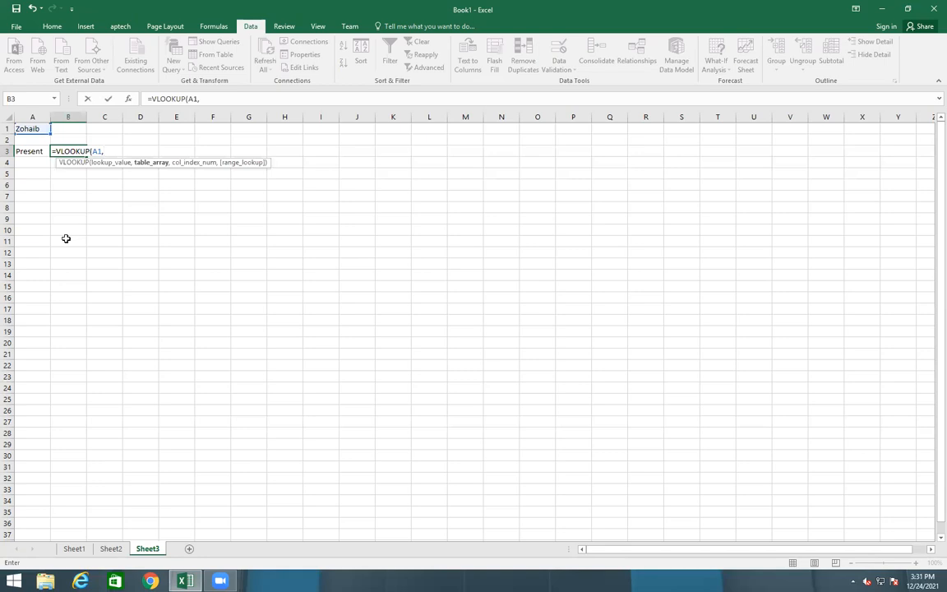
pyautogui.press('BackSpace')
pyautogui.click(111, 548)
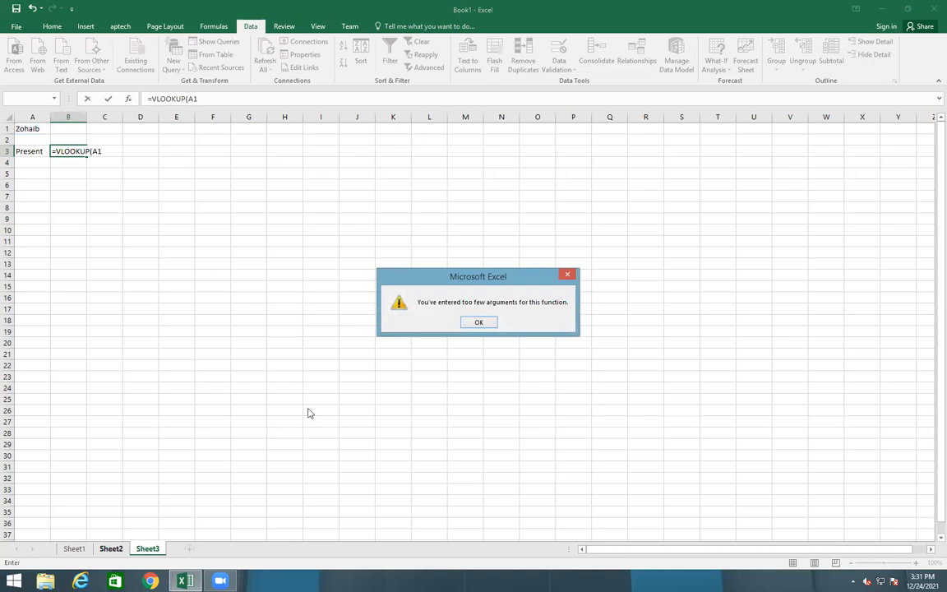
# Dismiss the warning and retry the A1 lookup argument, which adds mistaken text
pyautogui.click(496, 323)
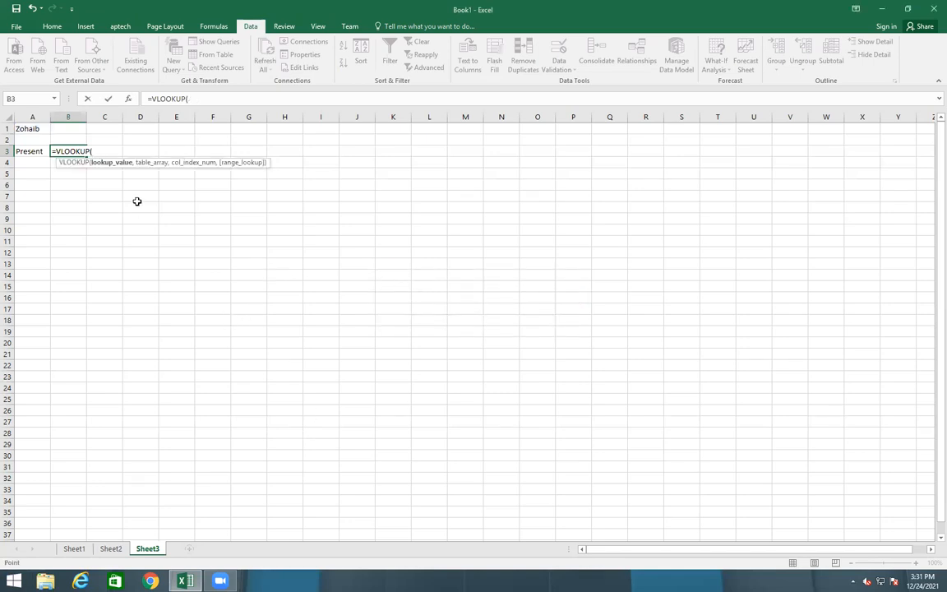
pyautogui.click(41, 129)
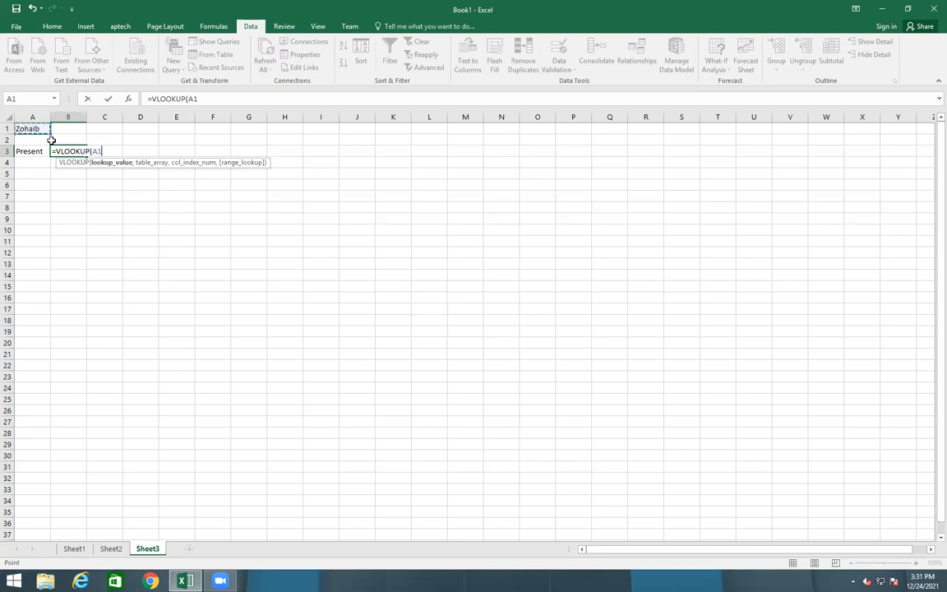
pyautogui.write(':A,')
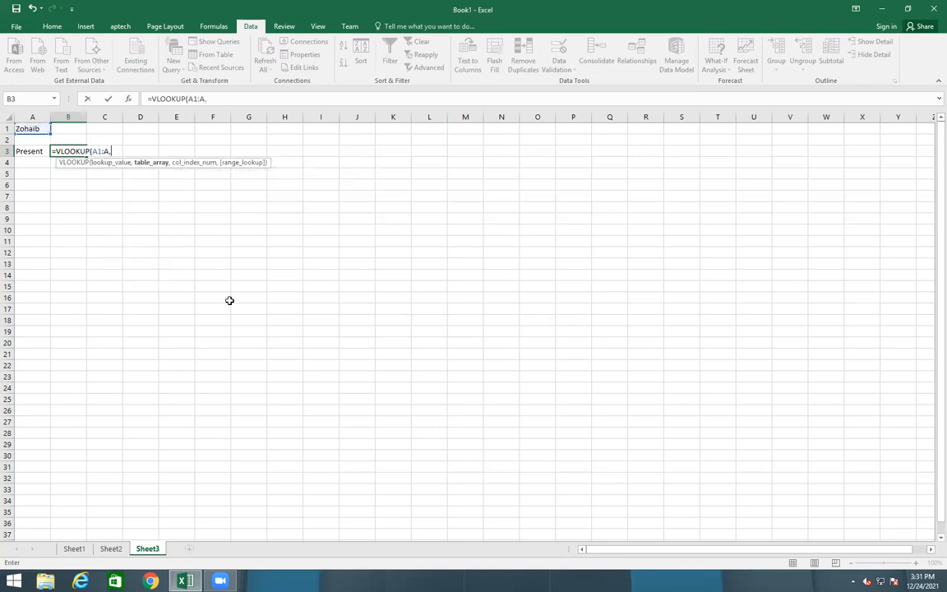
pyautogui.click(107, 550)
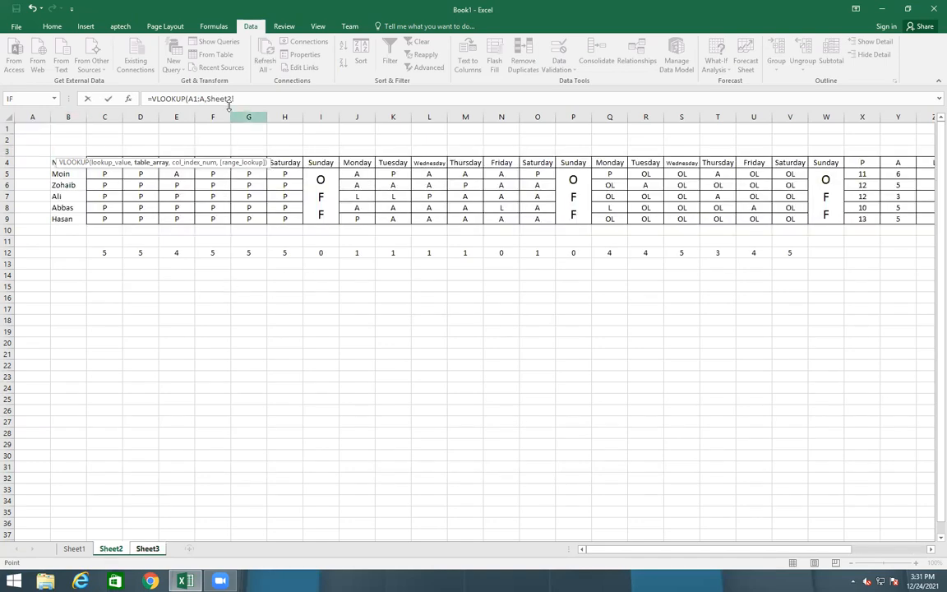
pyautogui.click(151, 550)
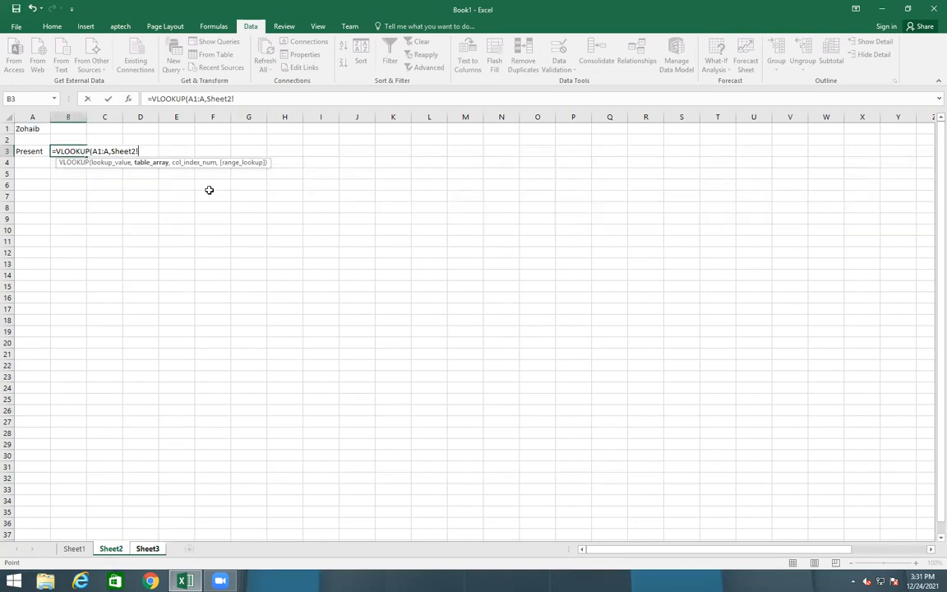
# Delete the mistaken arguments so B3 reads =VLOOKUP(Sheet3!A1, then go to Sheet2 for the table
pyautogui.moveTo(250, 99); pyautogui.dragTo(180, 100)
pyautogui.press('BackSpace')
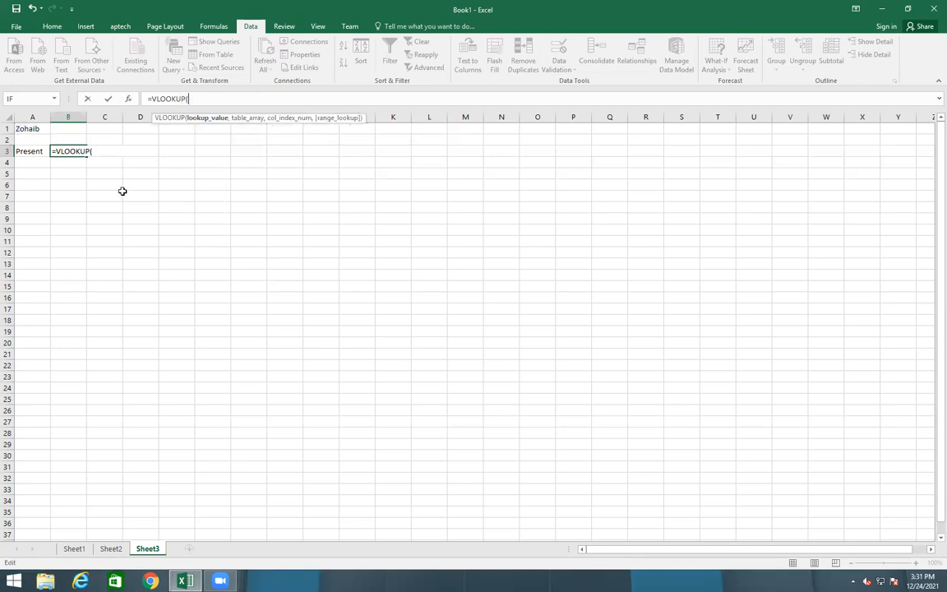
pyautogui.click(42, 129)
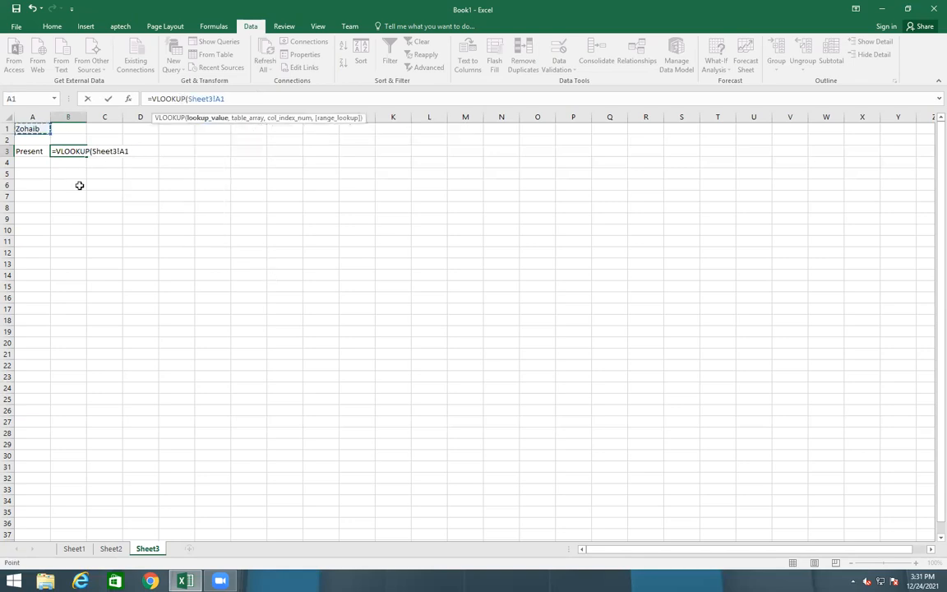
pyautogui.write(',')
pyautogui.click(111, 549)
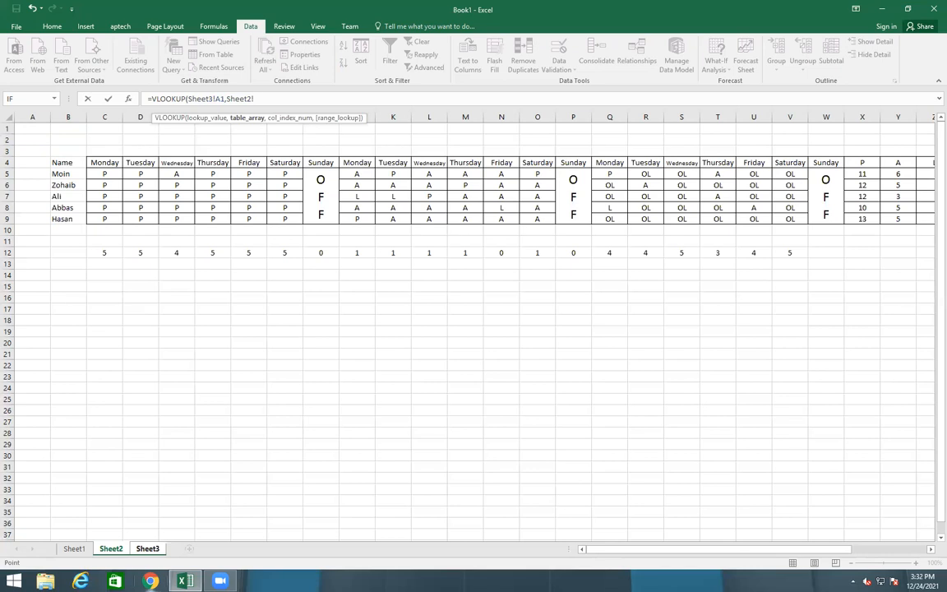
# Clear B3's formula and restart it as =VLOOKUP(Sheet3!A1,
pyautogui.click(148, 548)
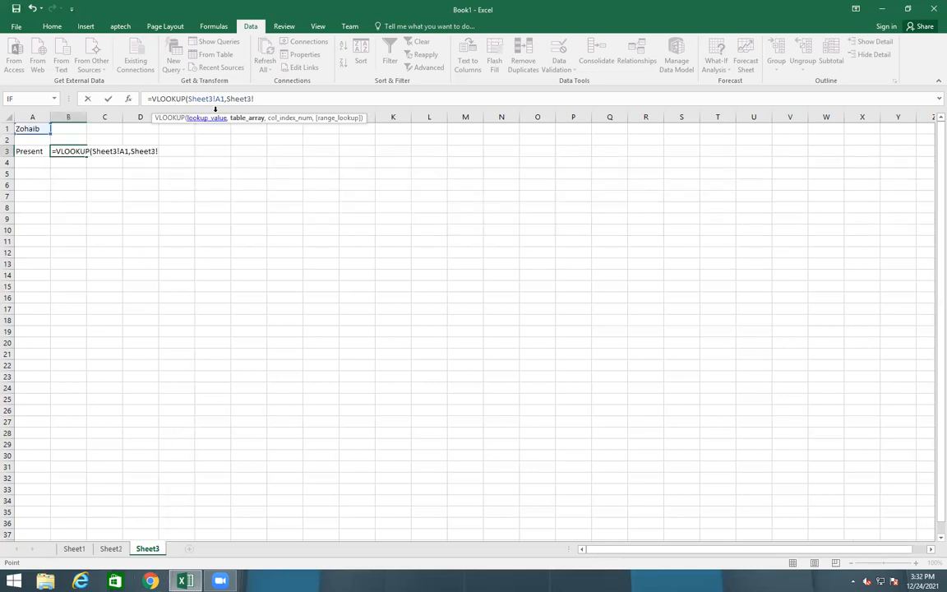
pyautogui.moveTo(256, 100); pyautogui.dragTo(88, 101)
pyautogui.press('BackSpace')
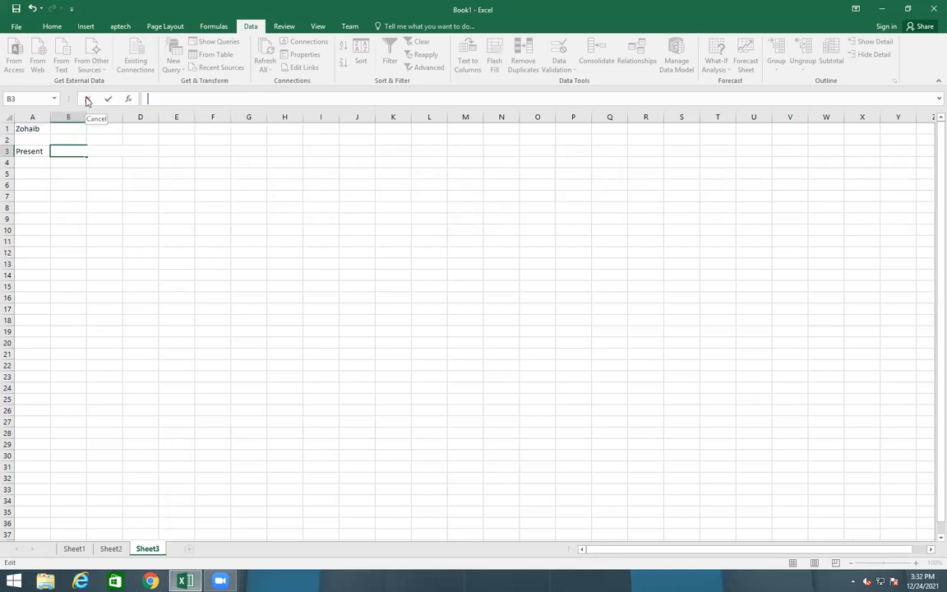
pyautogui.write('=vl')
pyautogui.press('Tab')
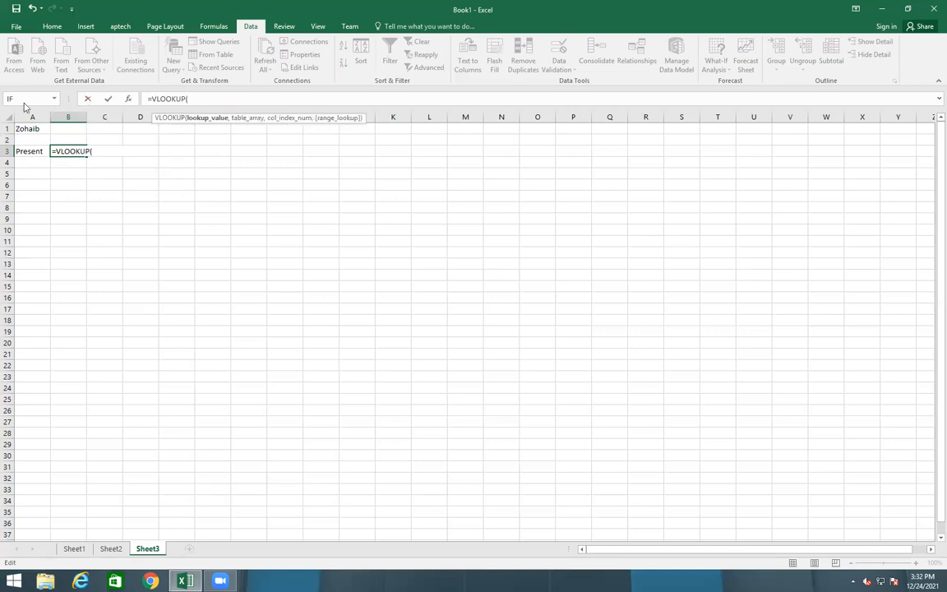
pyautogui.click(27, 129)
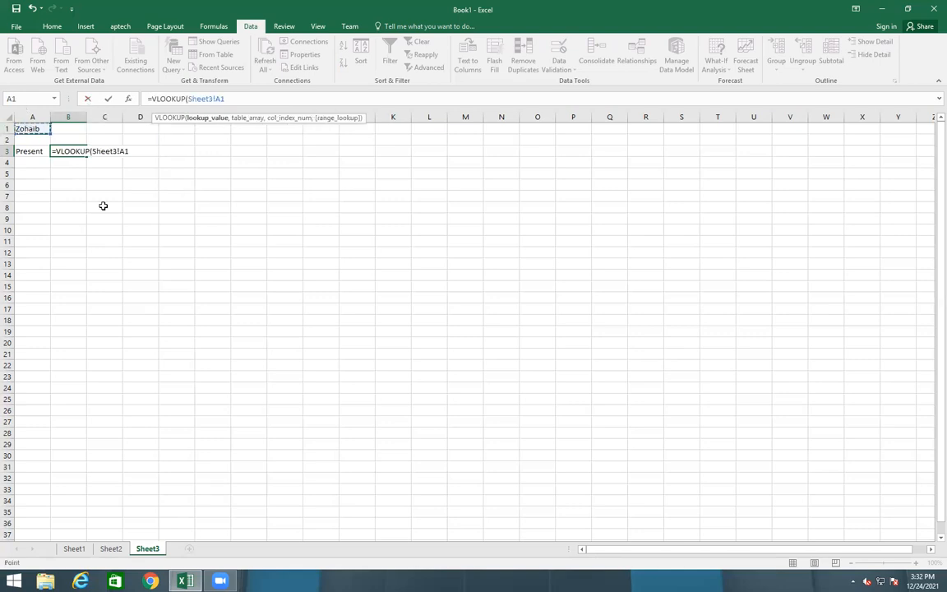
pyautogui.write(',')
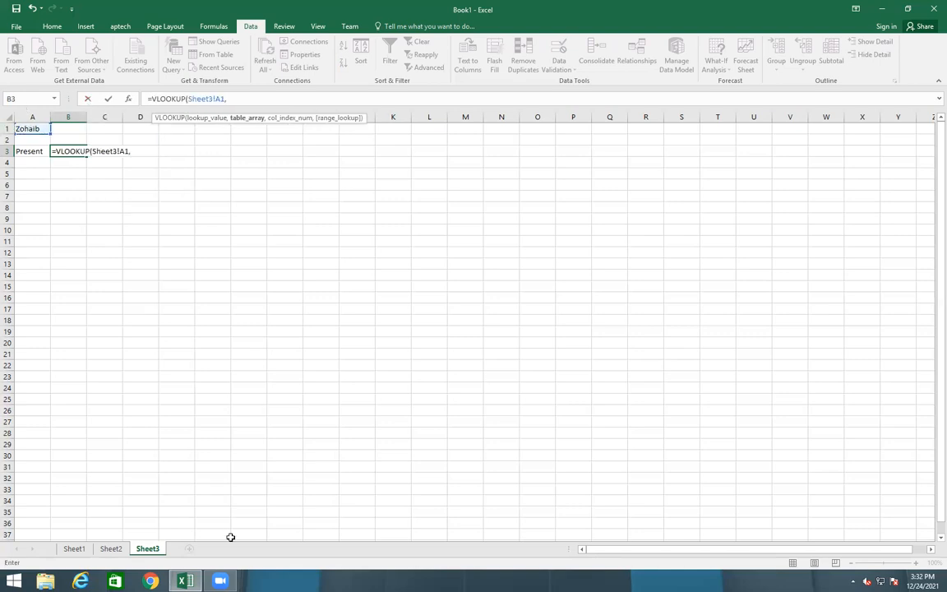
# Finish the VLOOKUP with table Sheet2!B4:Z9, column 23, exact match 0, returning 12
pyautogui.click(111, 548)
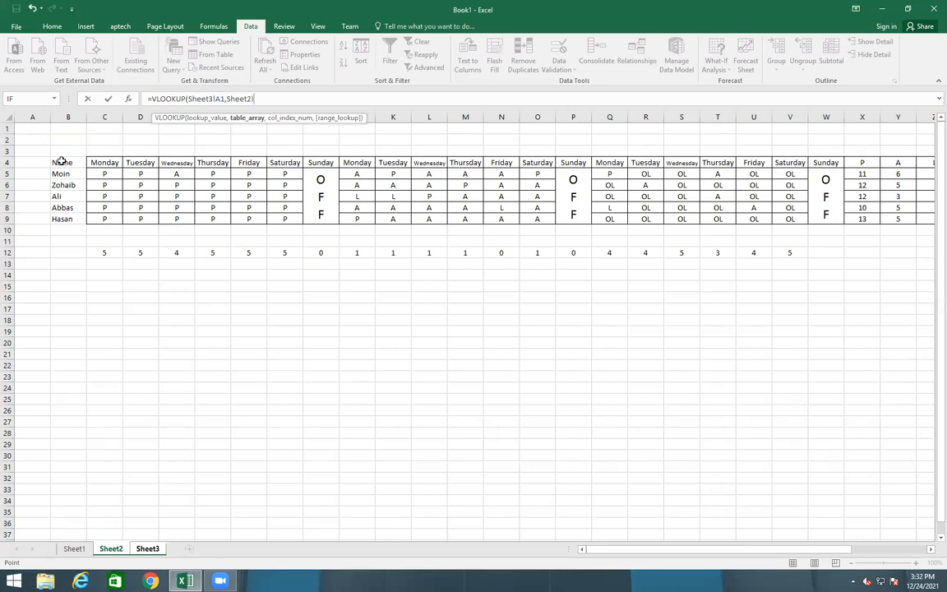
pyautogui.moveTo(61, 162); pyautogui.dragTo(862, 193)
pyautogui.moveTo(671, 549); pyautogui.dragTo(567, 551)
pyautogui.write(',')
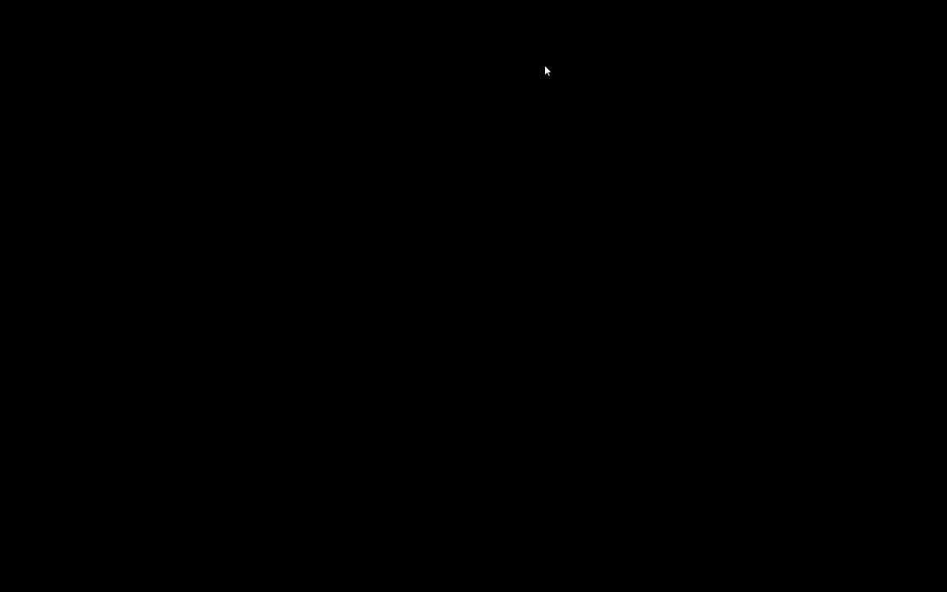
pyautogui.write('23')
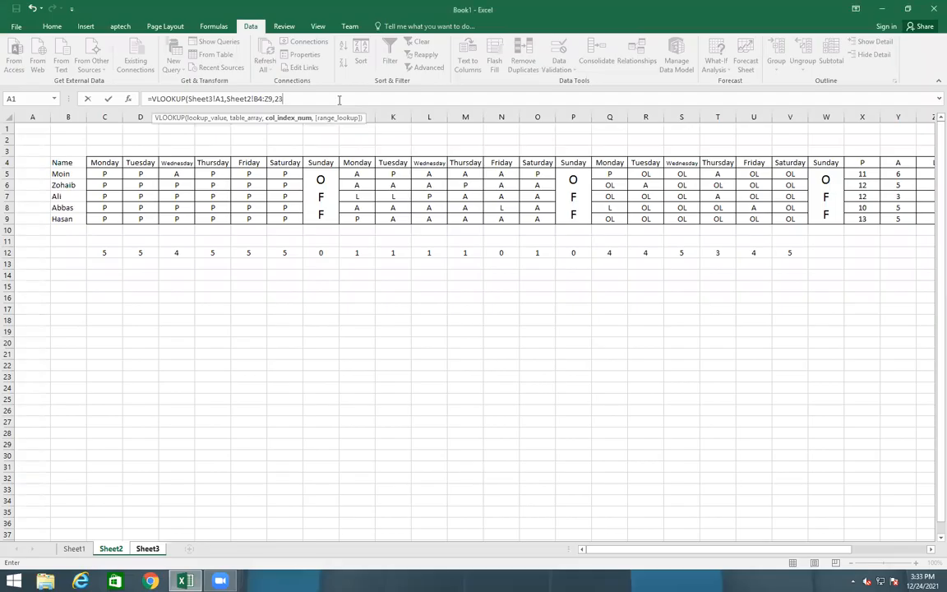
pyautogui.write(',0')
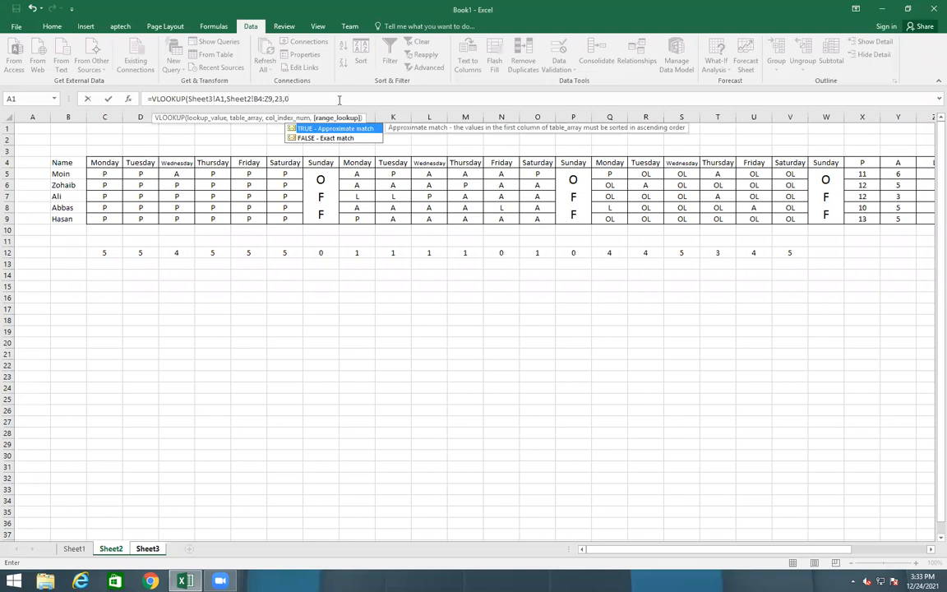
pyautogui.write(')')
pyautogui.press('Return')
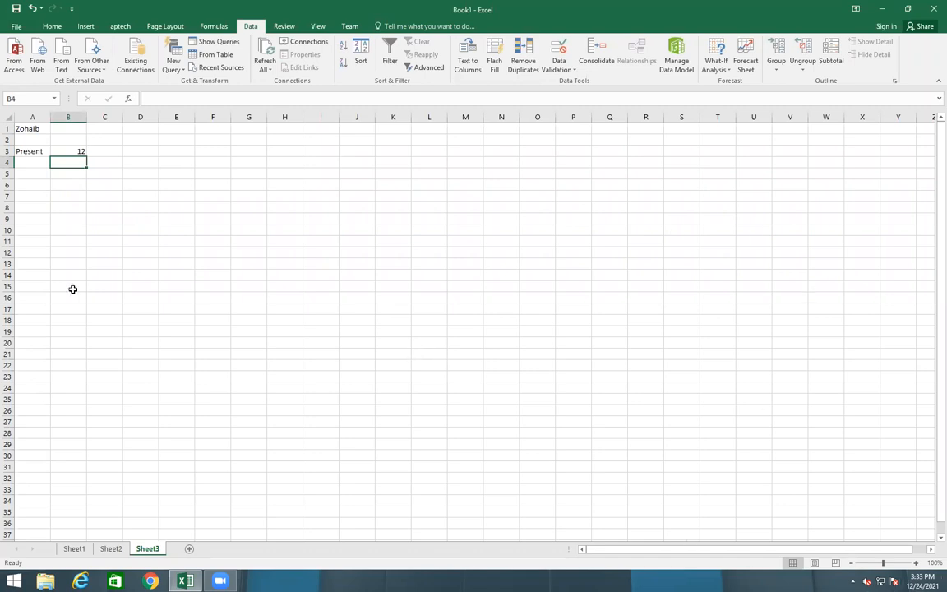
# Pick Ali, then Abbas, from A1's name dropdown so B3 shows 10
pyautogui.click(28, 127)
pyautogui.click(55, 128)
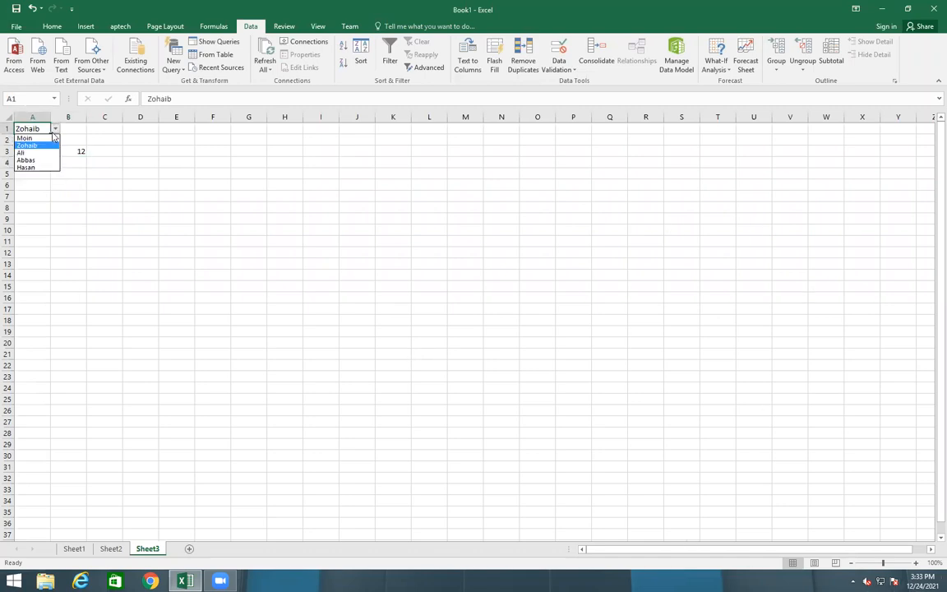
pyautogui.click(28, 150)
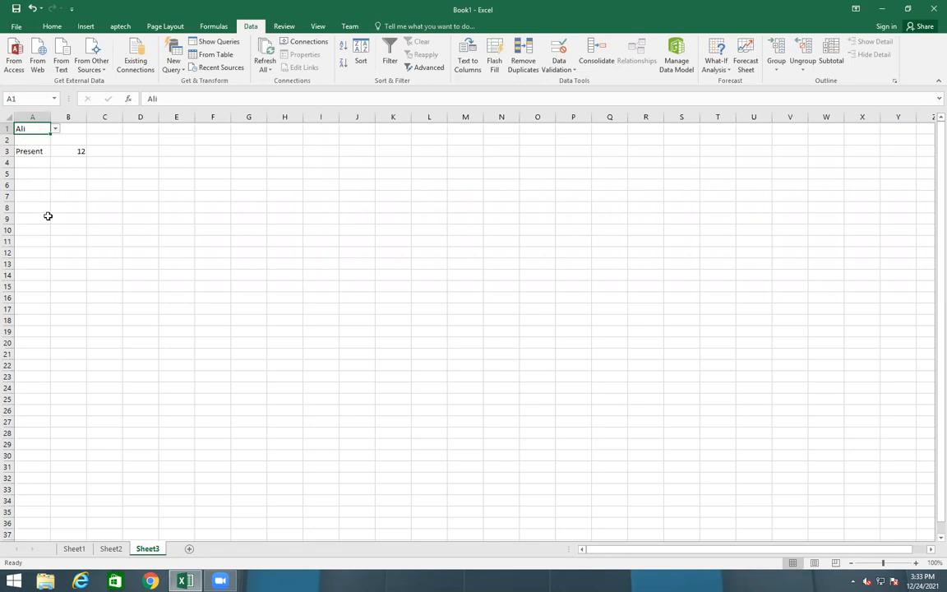
pyautogui.click(55, 128)
pyautogui.click(31, 165)
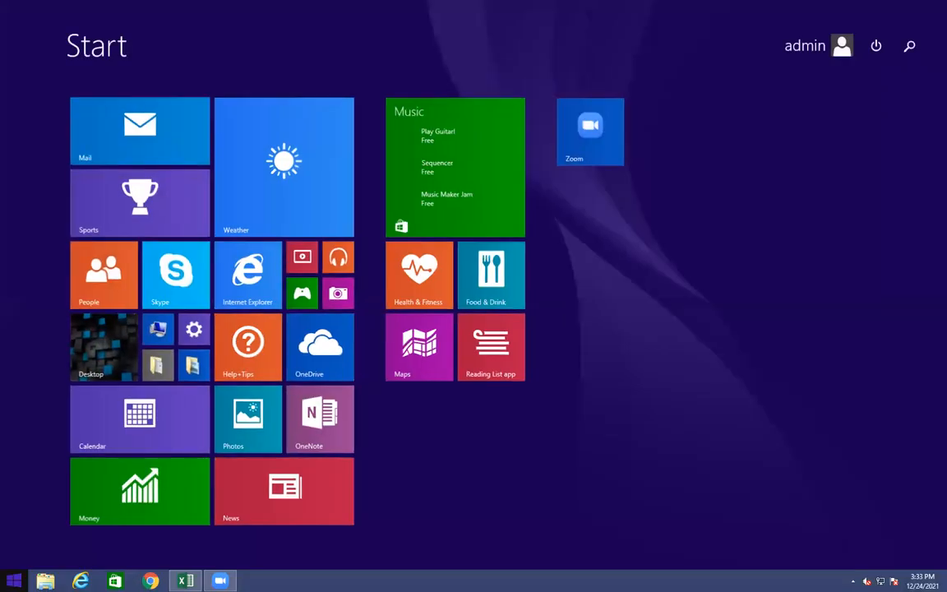
# Open the 200.100.100.254 network share from Run, signing in with the network user name and password
pyautogui.press('super+r')
pyautogui.click(95, 545)
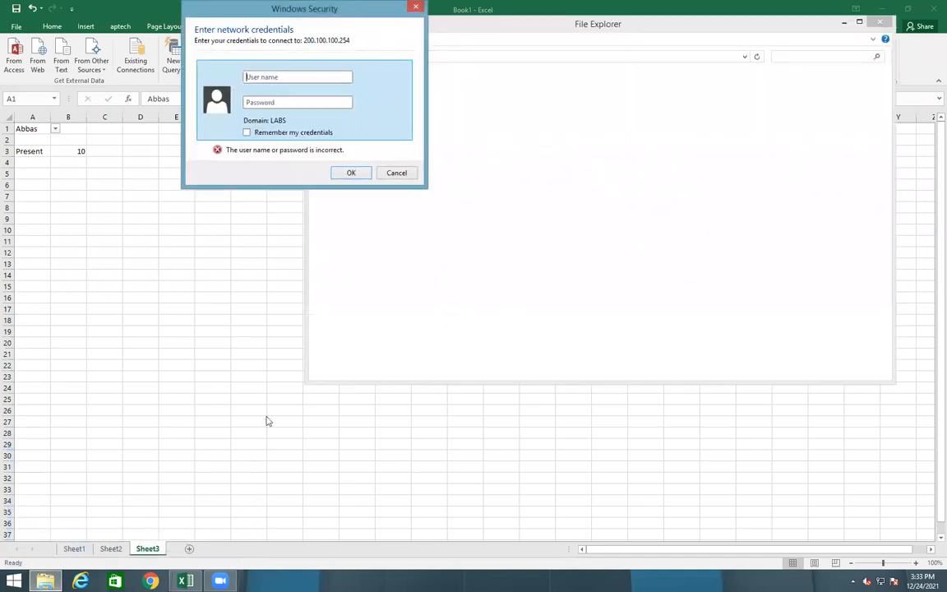
pyautogui.write('dcaptech\\tutor')
pyautogui.press('Tab')
pyautogui.write('•••••••••')
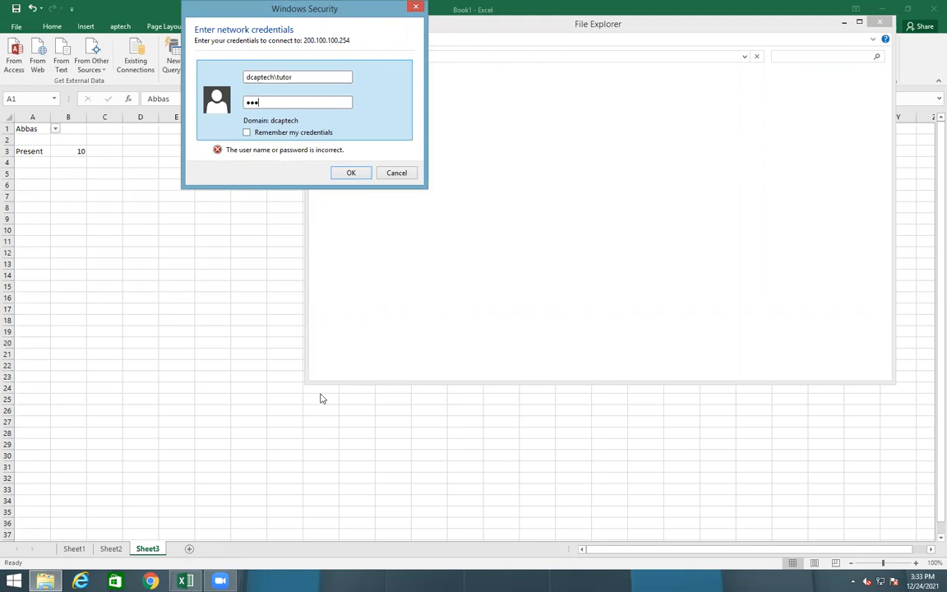
pyautogui.press('Return')
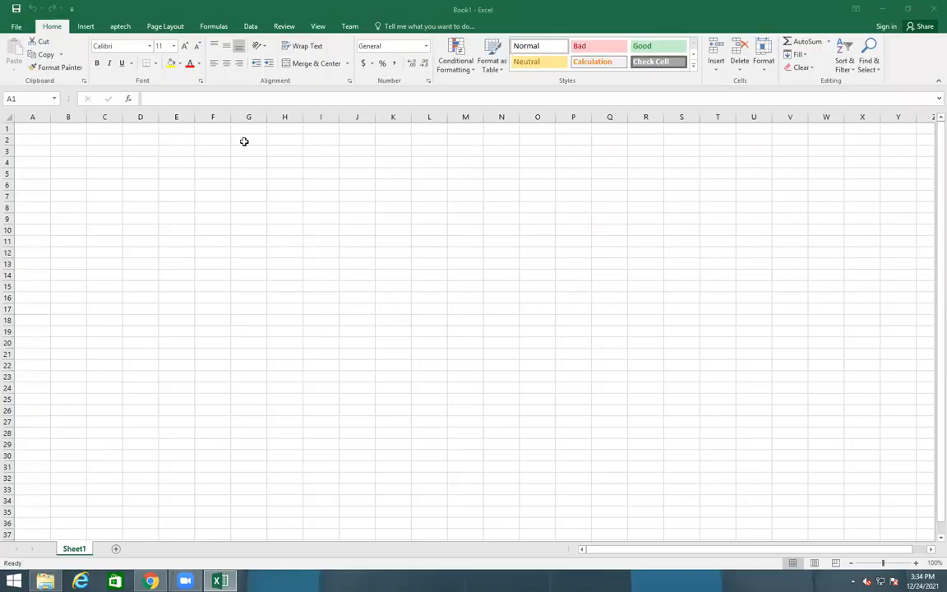
# Enter 100, 10 and 14 in D7:D9, leaving D10 blank
pyautogui.click(154, 195)
pyautogui.write('100')
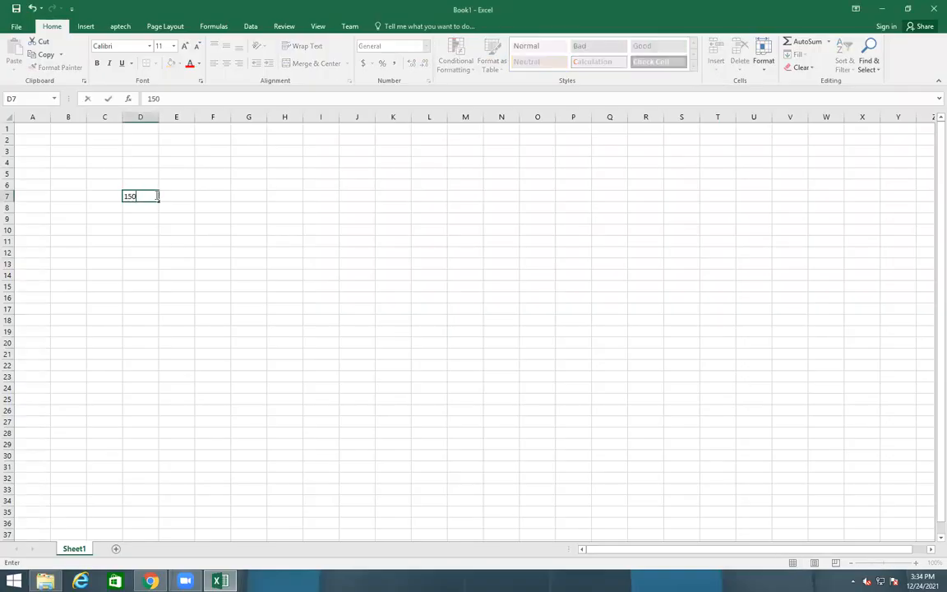
pyautogui.press('Return')
pyautogui.write('10')
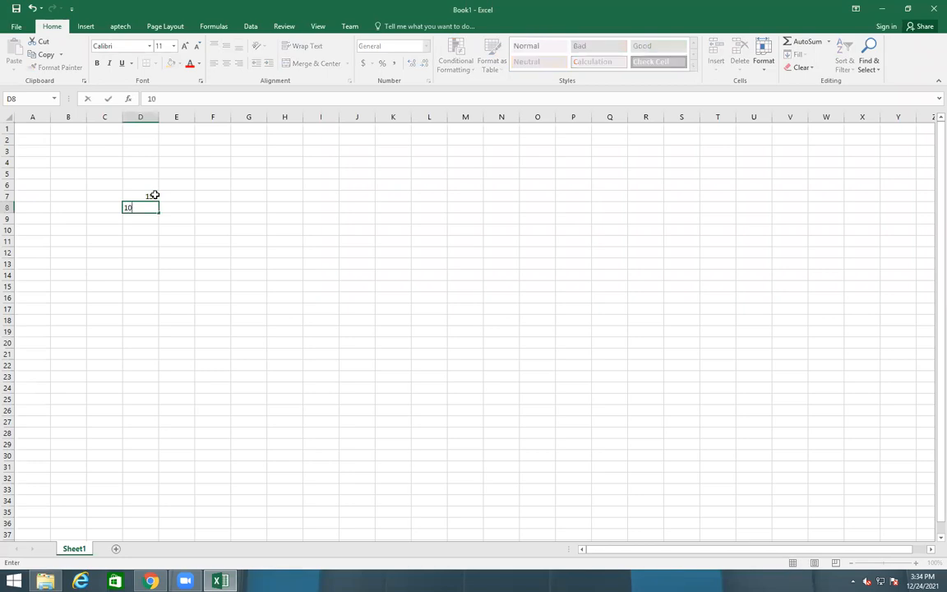
pyautogui.press('Return')
pyautogui.write('14')
pyautogui.press('Return')
pyautogui.press('Right')
pyautogui.press('Left')
pyautogui.press('Down')
# Enter 20, 21, 22, 24 and 25 in D11:D15
pyautogui.write('20')
pyautogui.press('Return')
pyautogui.write('21')
pyautogui.press('Return')
pyautogui.write('22')
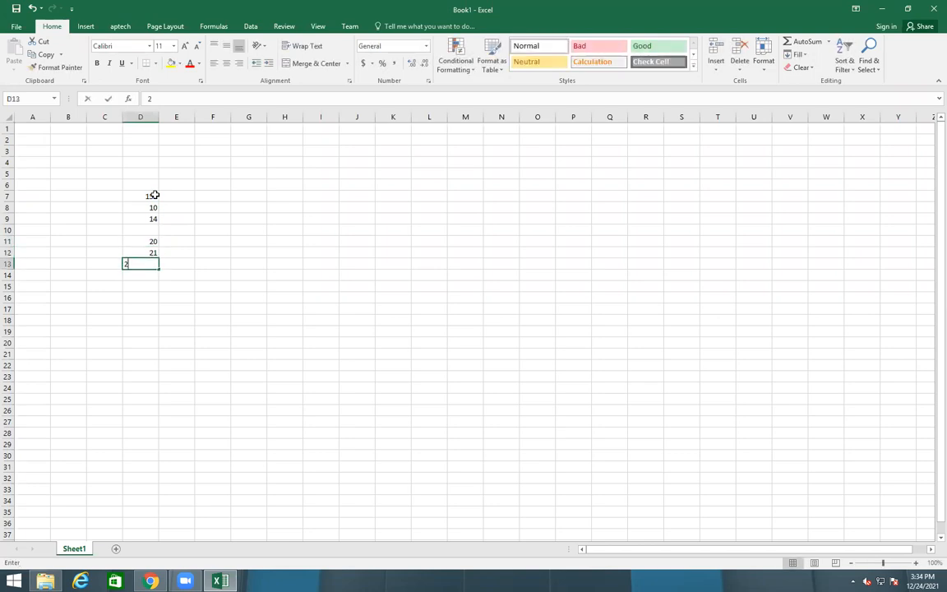
pyautogui.press('Return')
pyautogui.write('24')
pyautogui.press('Return')
pyautogui.write('25')
pyautogui.press('Return')
pyautogui.press('Up')
pyautogui.press('Up')
pyautogui.press('Right')
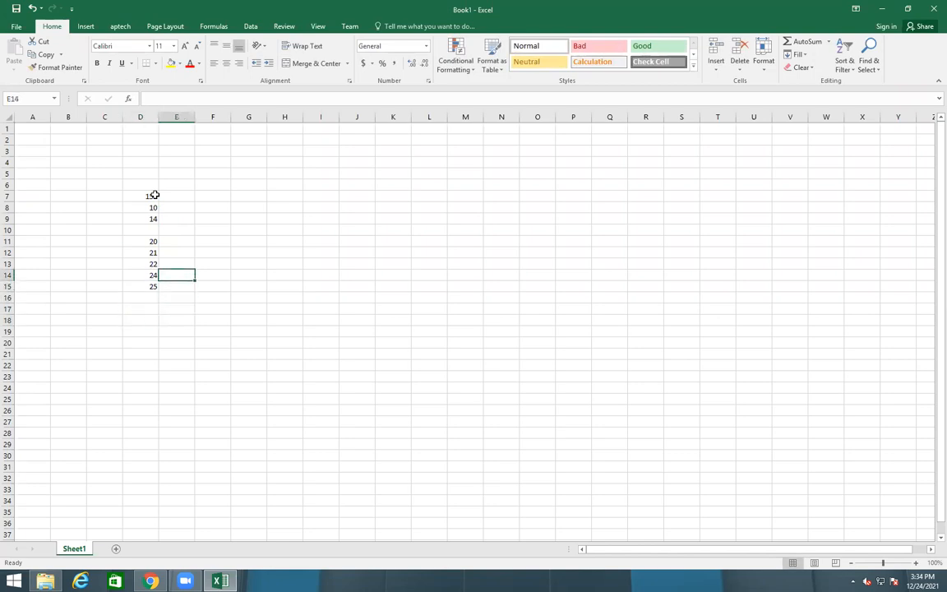
pyautogui.press('Up')
pyautogui.press('Right')
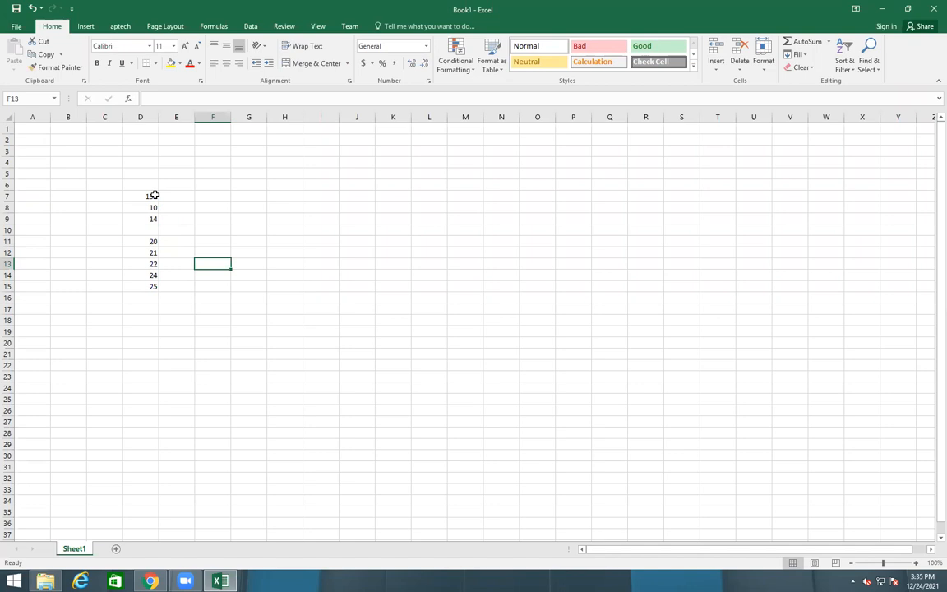
# Enter =COUNTBLANK(D7:D15) in F13
pyautogui.write('=count')
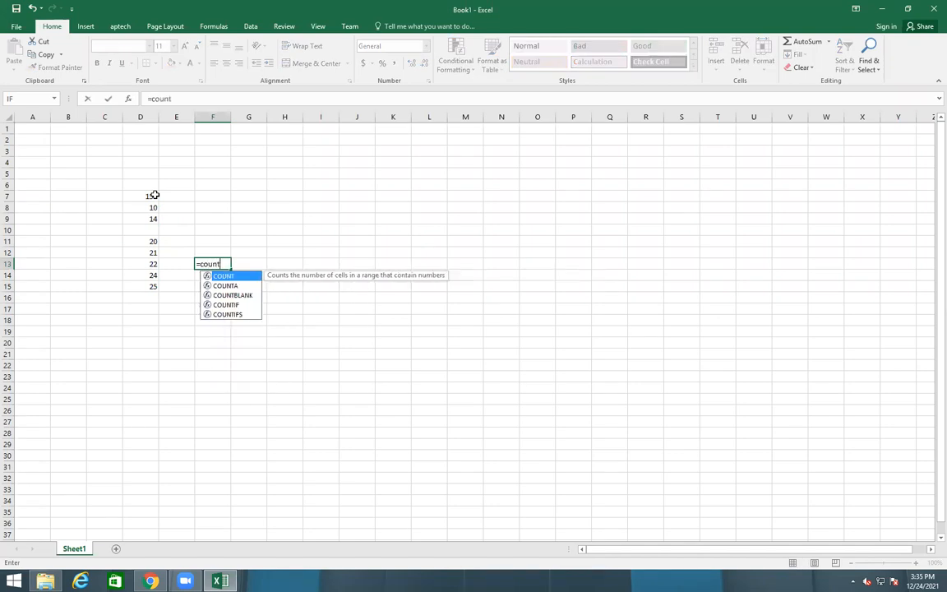
pyautogui.press('Down')
pyautogui.press('Down')
pyautogui.press('Tab')
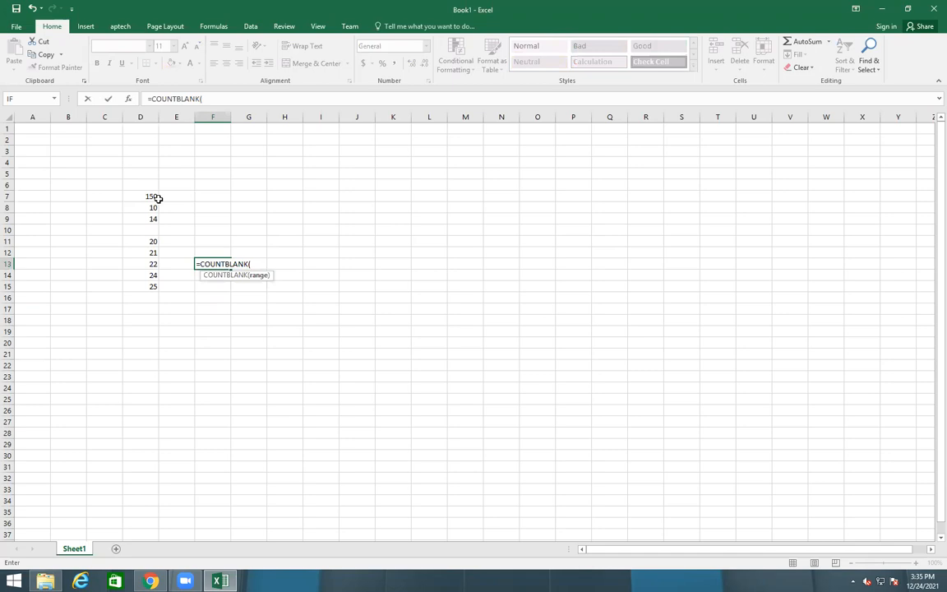
pyautogui.moveTo(158, 198); pyautogui.dragTo(148, 286)
pyautogui.write(')')
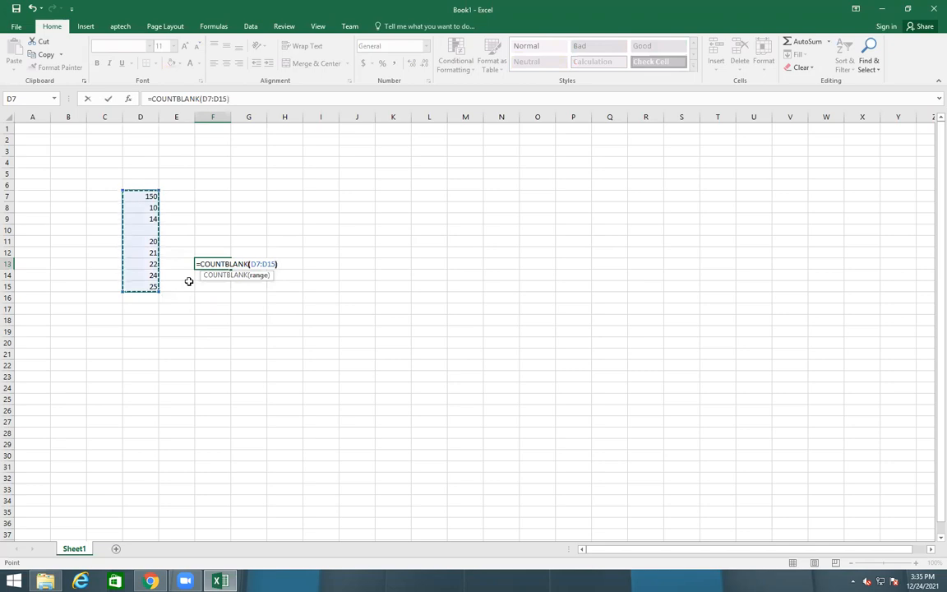
pyautogui.press('Return')
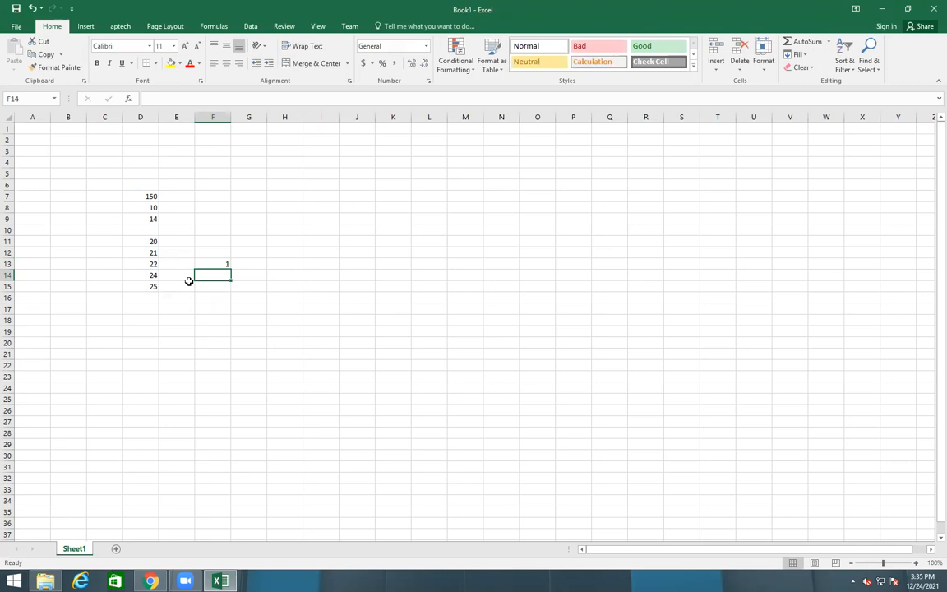
# Clear D8, D12, D14 and D9 so the blank count in F13 increases
pyautogui.click(151, 210)
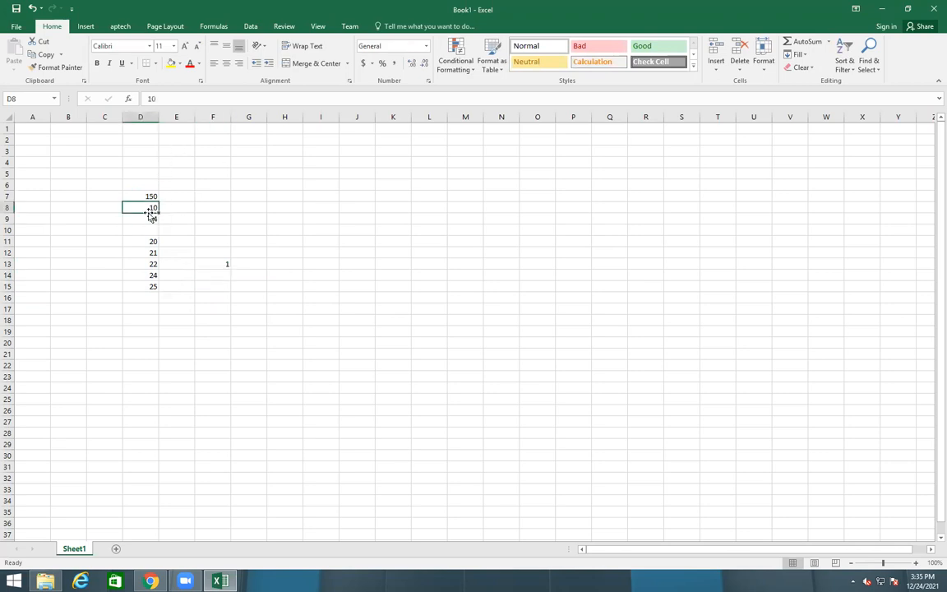
pyautogui.press('BackSpace')
pyautogui.click(449, 310)
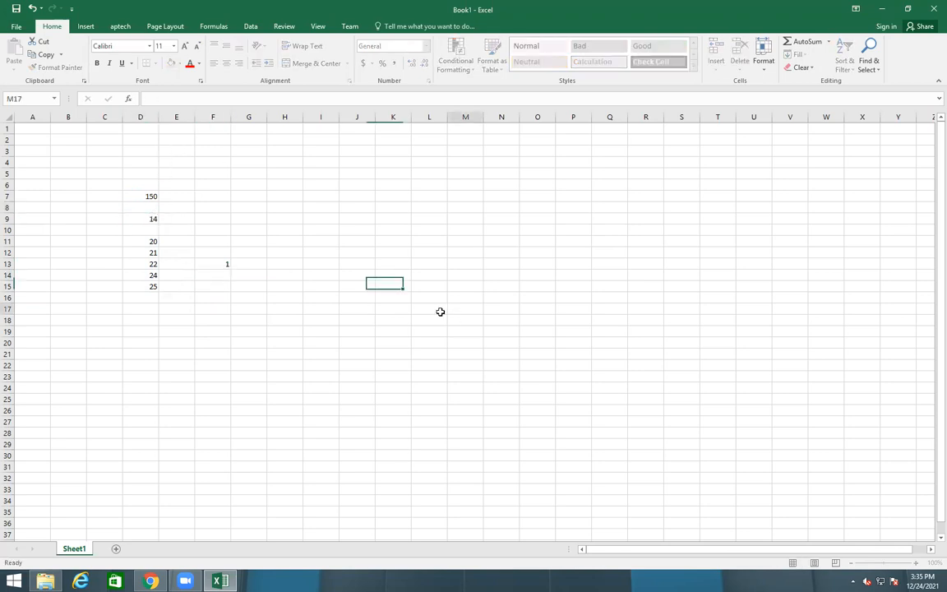
pyautogui.click(145, 254)
pyautogui.press('BackSpace')
pyautogui.click(321, 365)
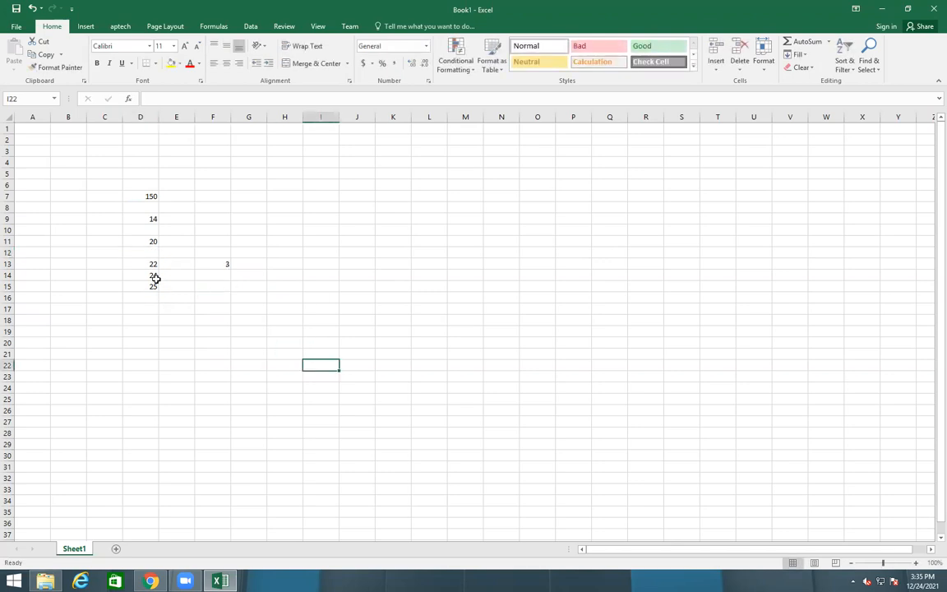
pyautogui.click(154, 277)
pyautogui.press('BackSpace')
pyautogui.click(173, 321)
pyautogui.click(131, 235)
pyautogui.click(148, 219)
pyautogui.press('BackSpace')
pyautogui.click(545, 320)
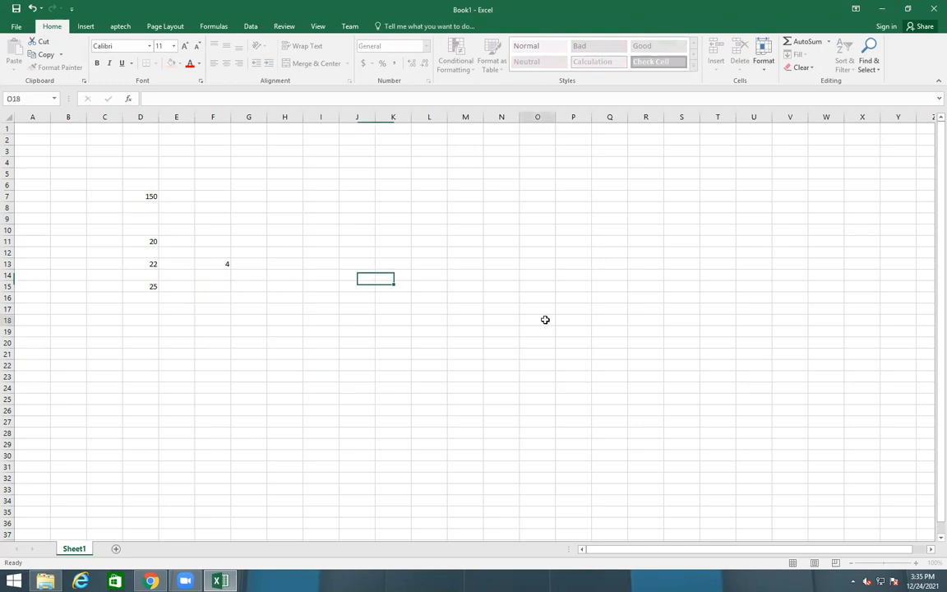
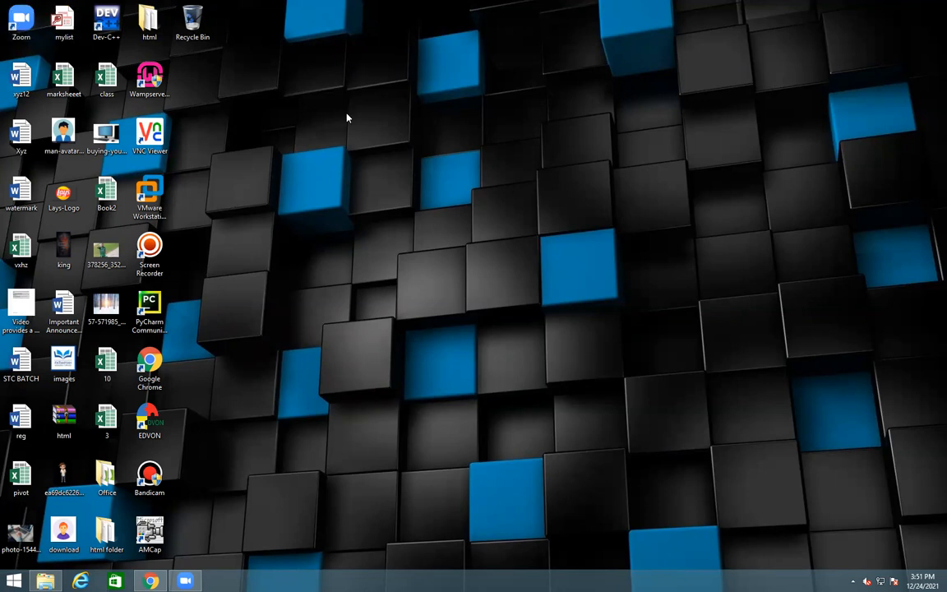
# Restore the Chrome window showing the MS Office Simplified PDF over the desktop
pyautogui.rightClick(363, 134)
pyautogui.moveTo(416, 152)
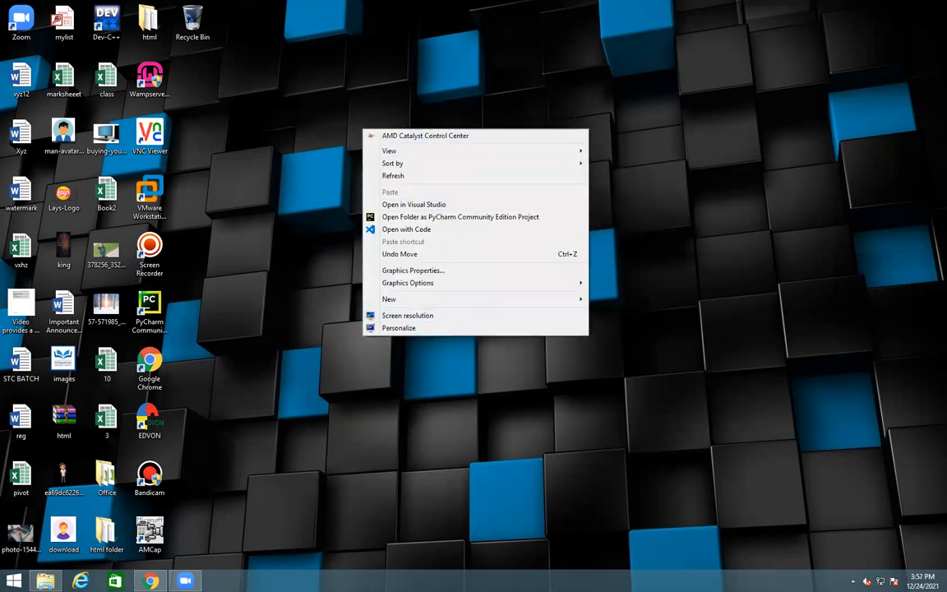
pyautogui.click(185, 580)
pyautogui.click(149, 580)
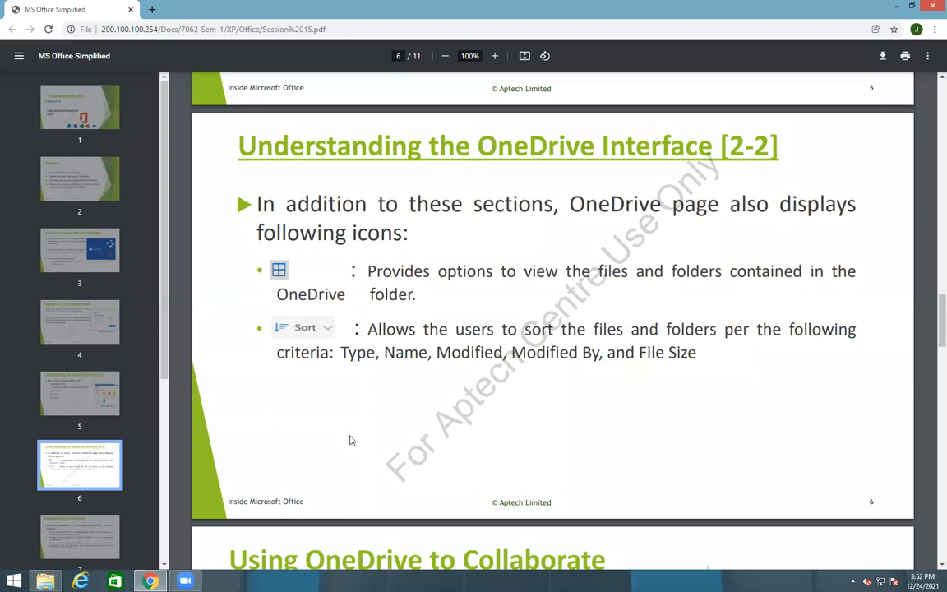
# Scroll through the OneDrive slides and zoom the PDF to 150%
pyautogui.scroll(-1, 379, 392)
pyautogui.scroll(-7, 380, 392)
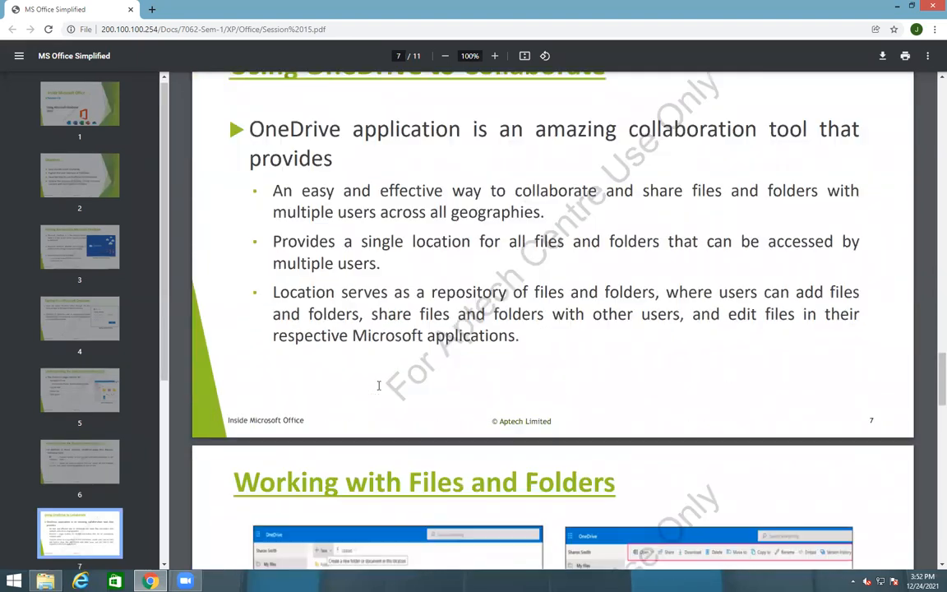
pyautogui.scroll(-5, 368, 362)
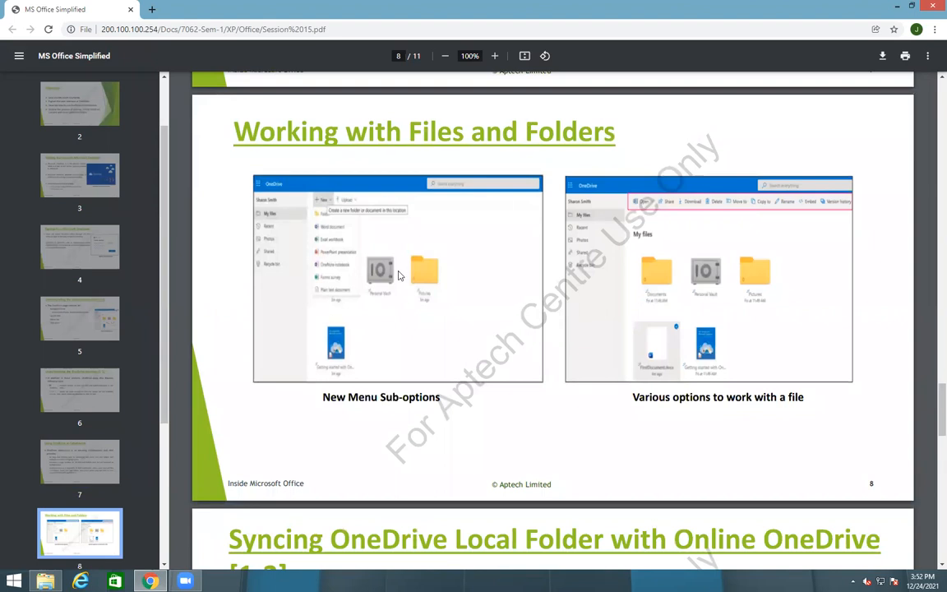
pyautogui.scroll(15, 596, 246)
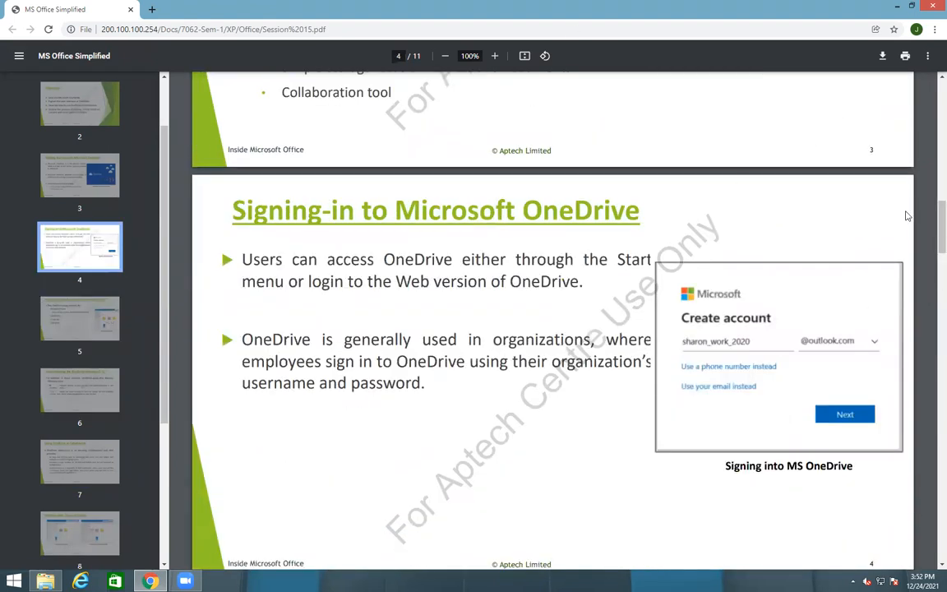
pyautogui.scroll(4, 930, 186)
pyautogui.moveTo(931, 186); pyautogui.dragTo(931, 429)
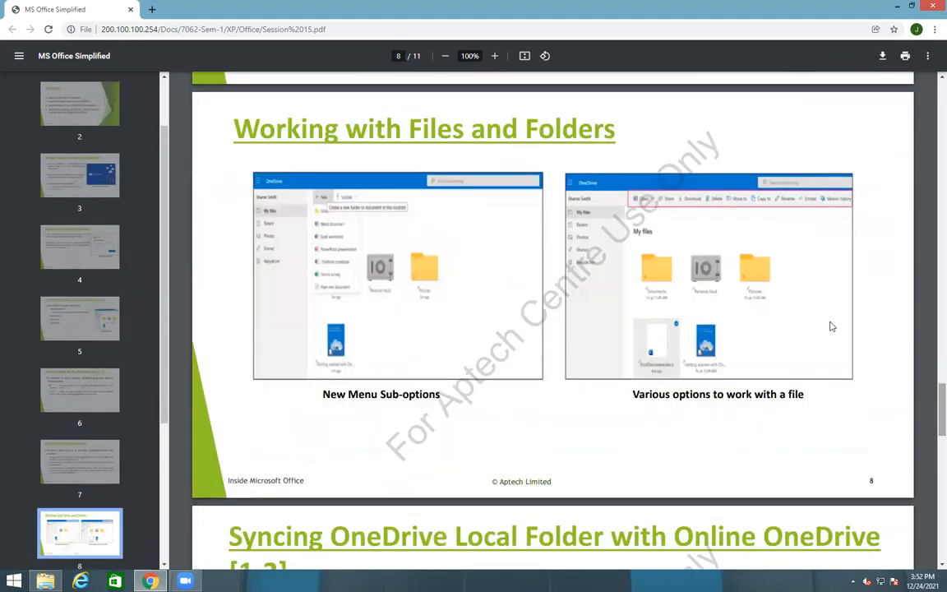
pyautogui.click(470, 56)
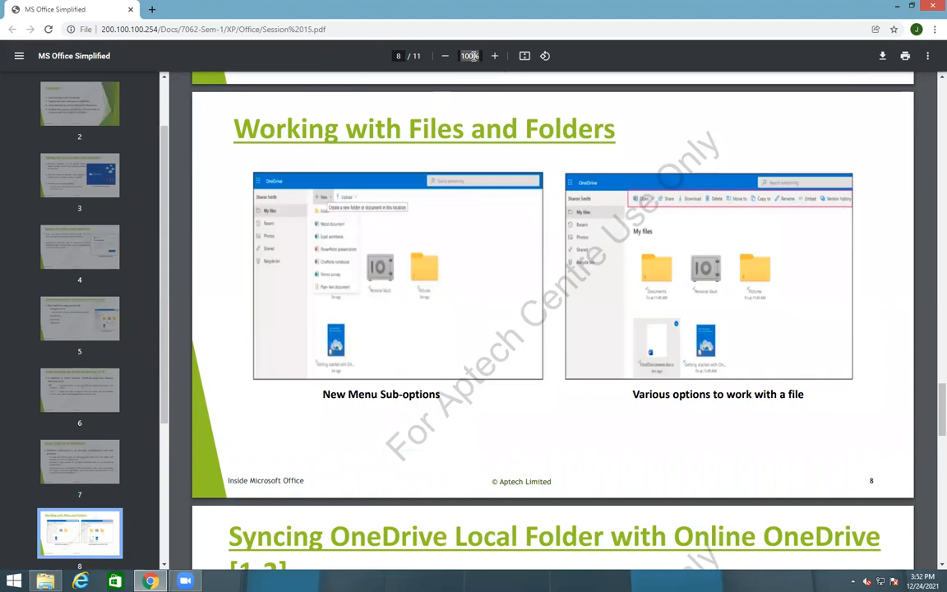
pyautogui.write('150')
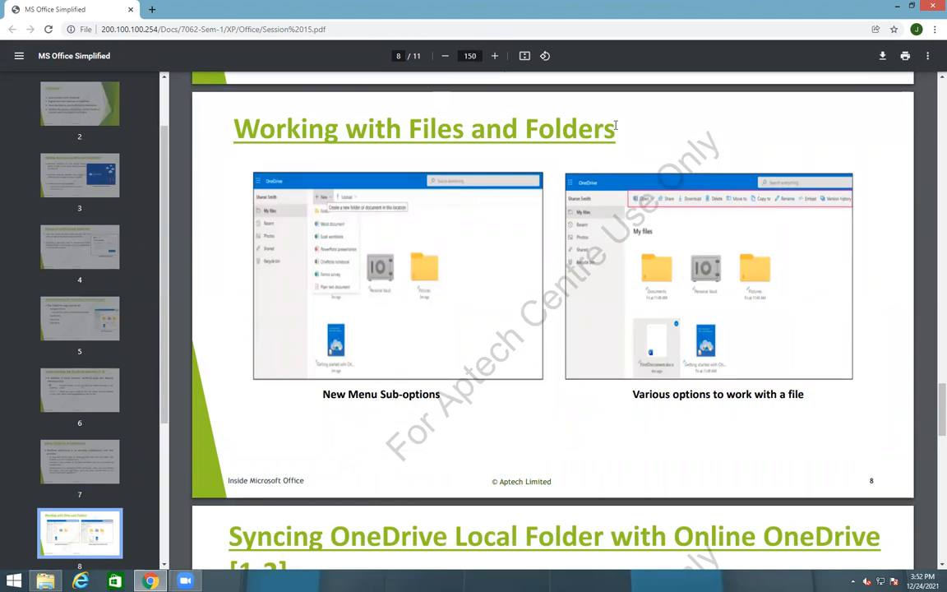
pyautogui.press('Return')
pyautogui.hscroll(5, 682, 417)
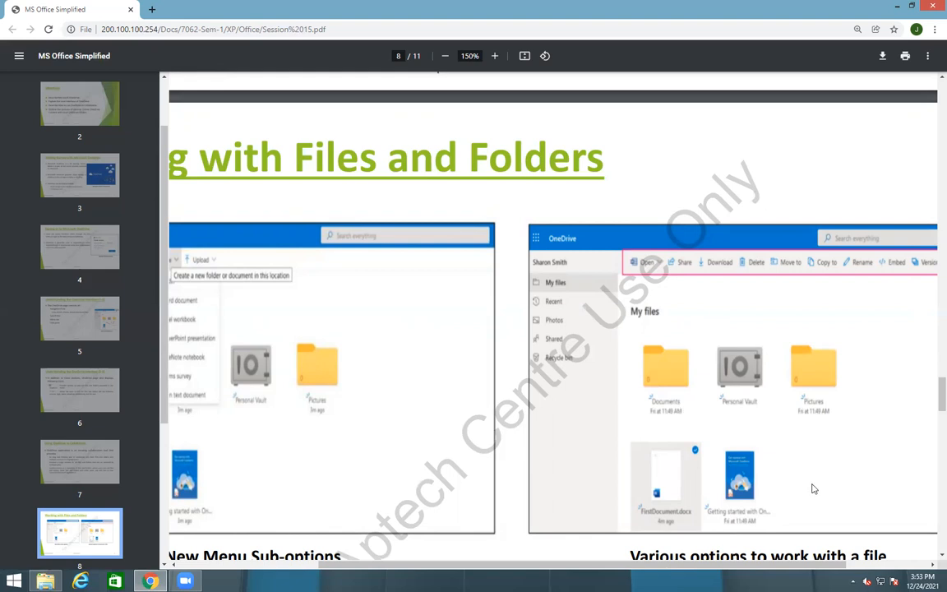
# Reset zoom to 100%, scroll to the Summary on page 11, and open a new tab
pyautogui.click(465, 54)
pyautogui.write('100')
pyautogui.press('Return')
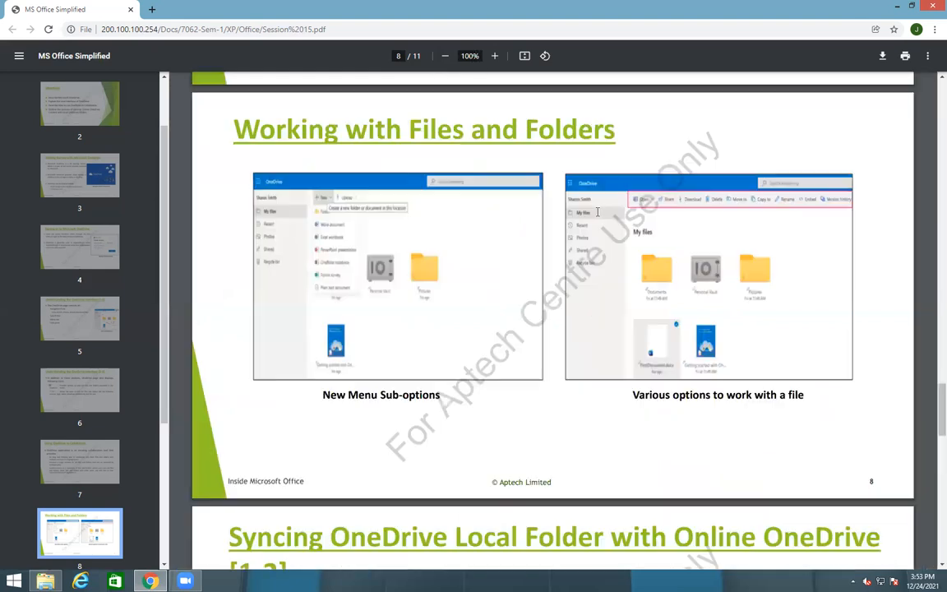
pyautogui.scroll(-7, 567, 288)
pyautogui.scroll(-5, 567, 292)
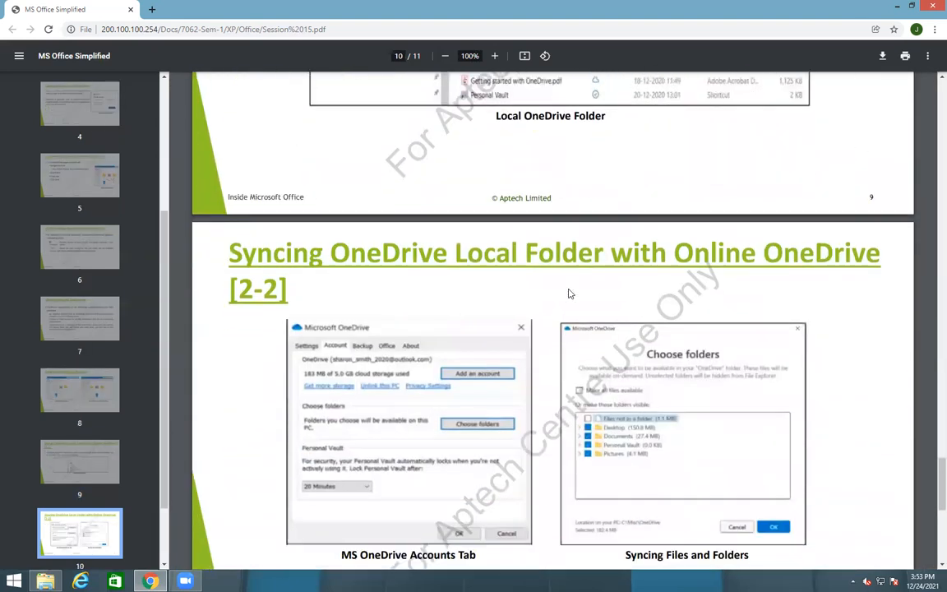
pyautogui.scroll(-2, 617, 453)
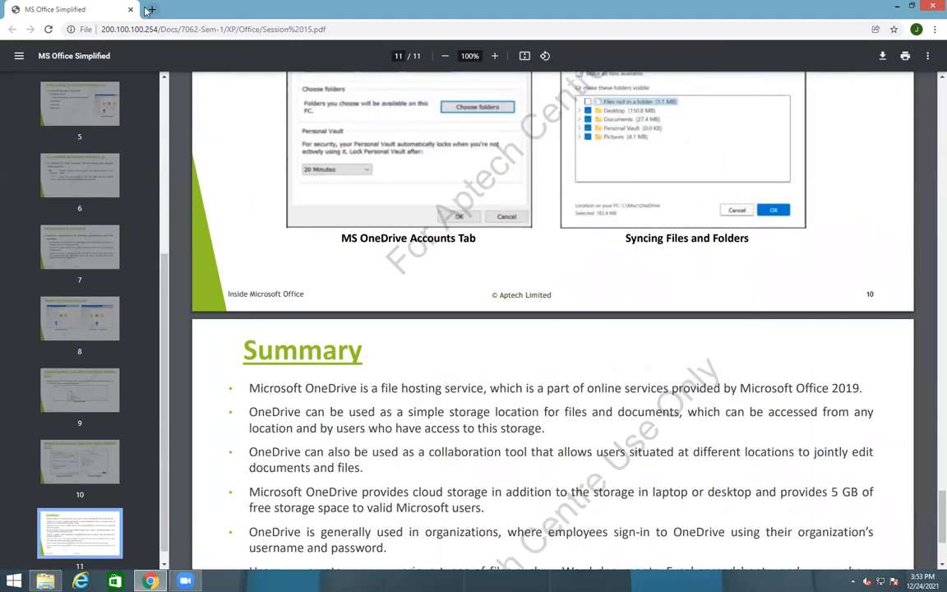
pyautogui.click(150, 10)
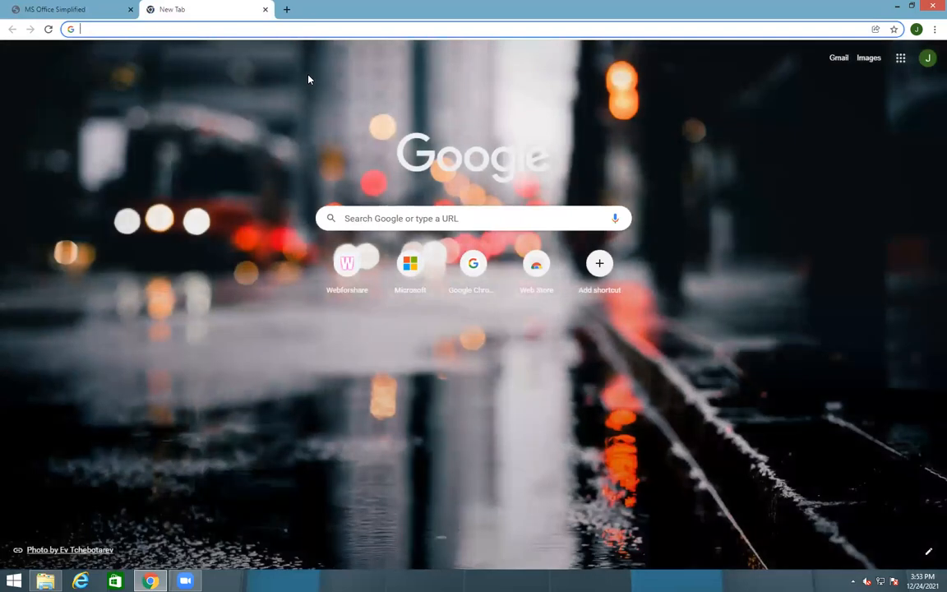
# Go to microsoft.com using the address bar autocomplete
pyautogui.write('micr')
pyautogui.press('Right')
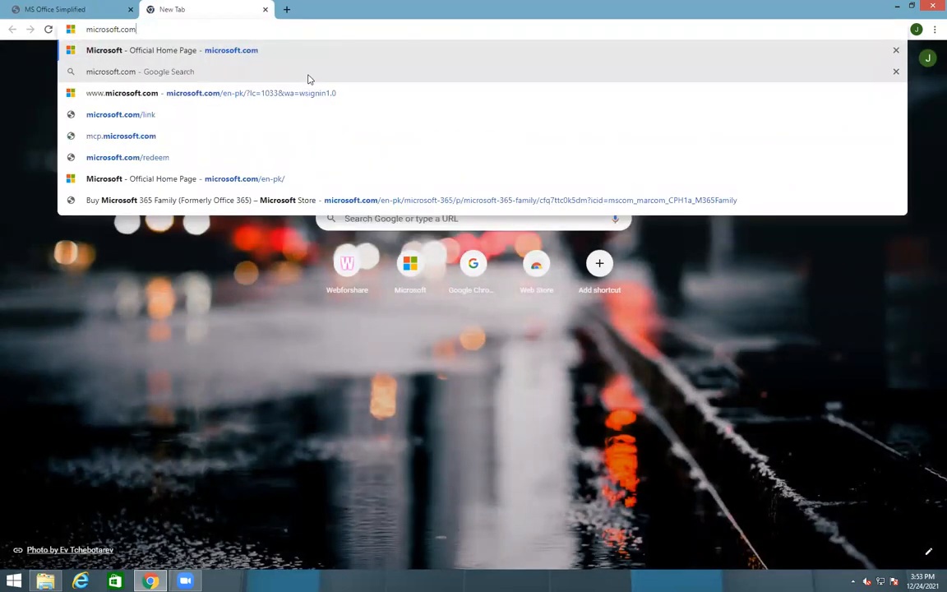
pyautogui.press('Return')
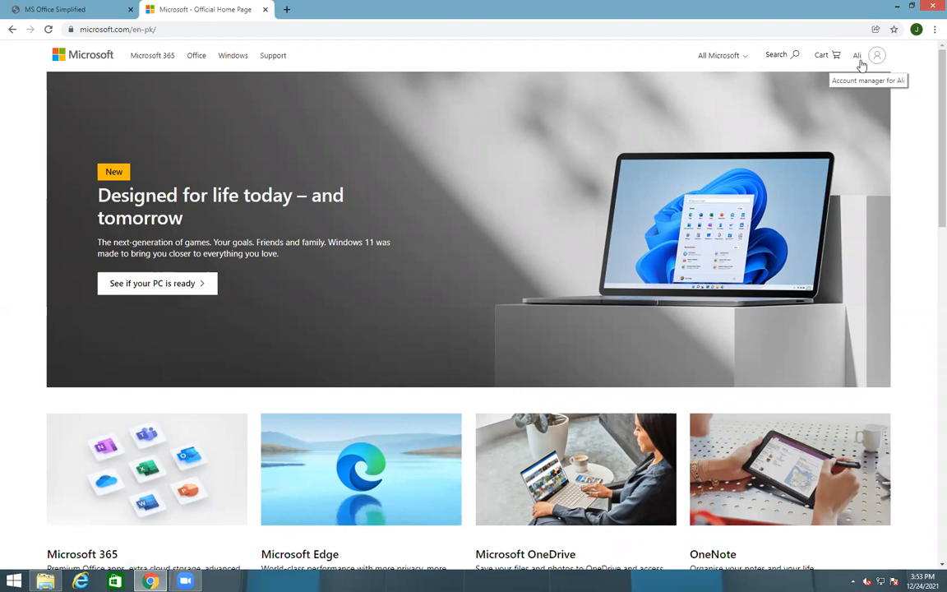
# Sign out of the current Microsoft account and go to the Sign in page
pyautogui.click(873, 59)
pyautogui.click(869, 83)
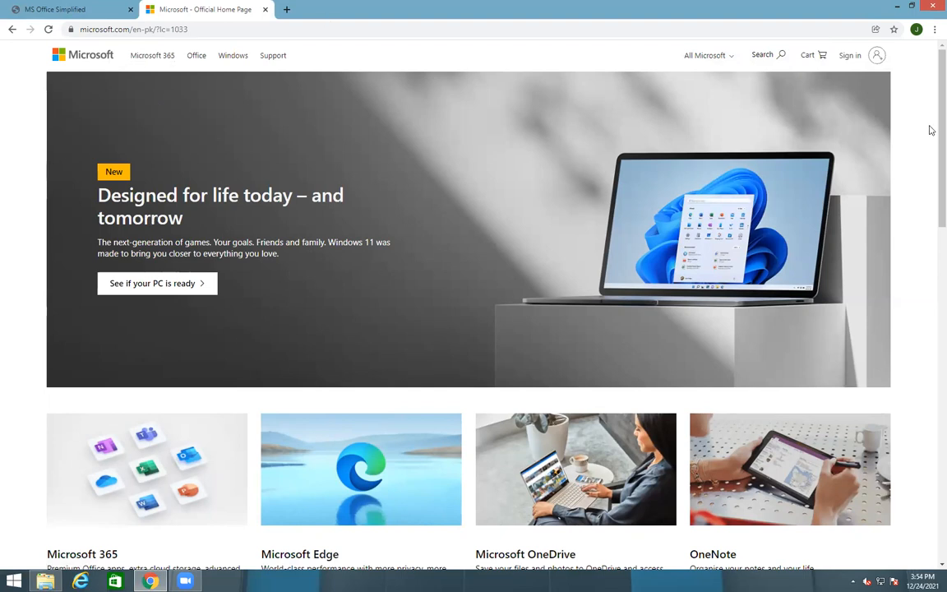
pyautogui.click(878, 58)
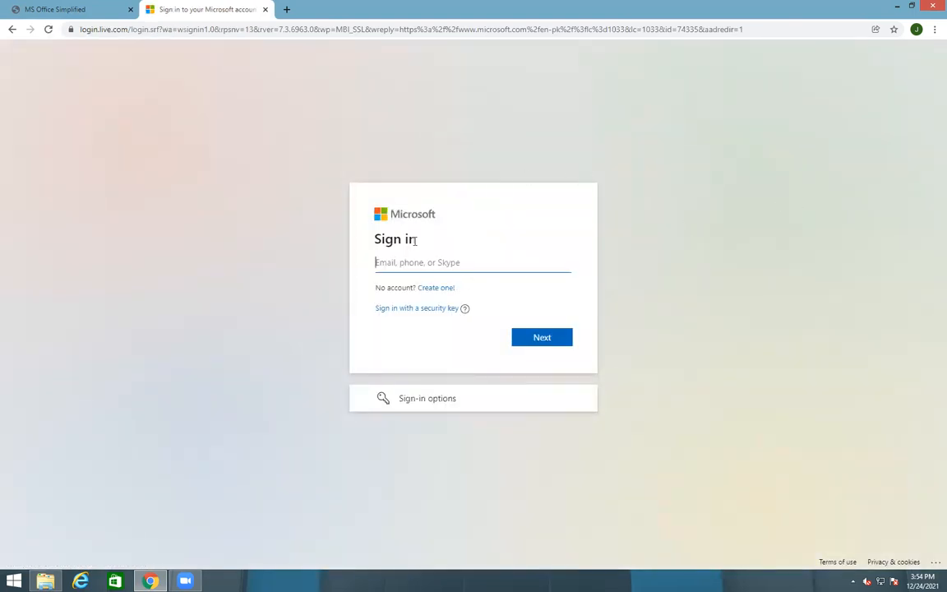
pyautogui.moveTo(416, 240); pyautogui.dragTo(356, 239)
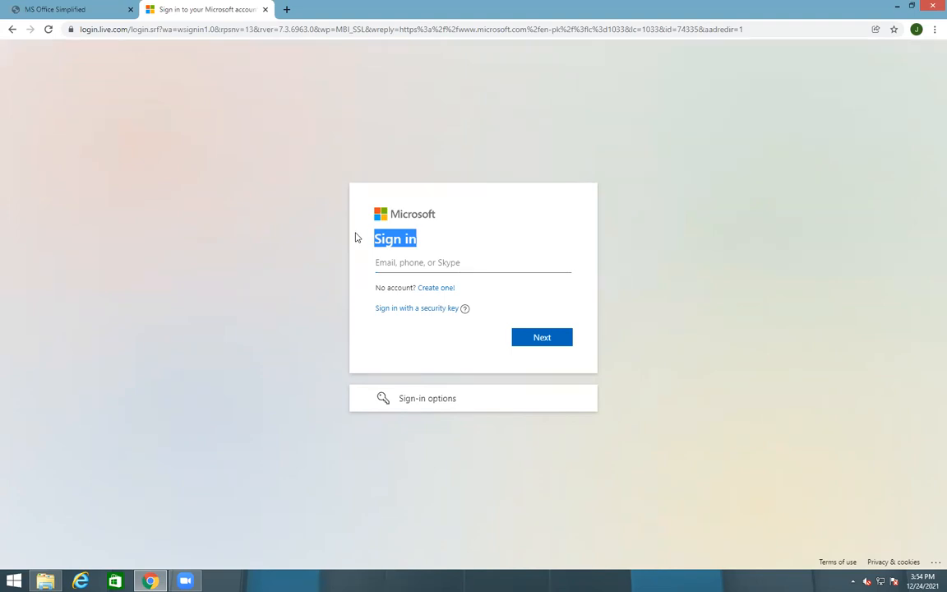
# Choose 'Create one!' on the Sign in page and return to the Create account form tab
pyautogui.click(434, 287)
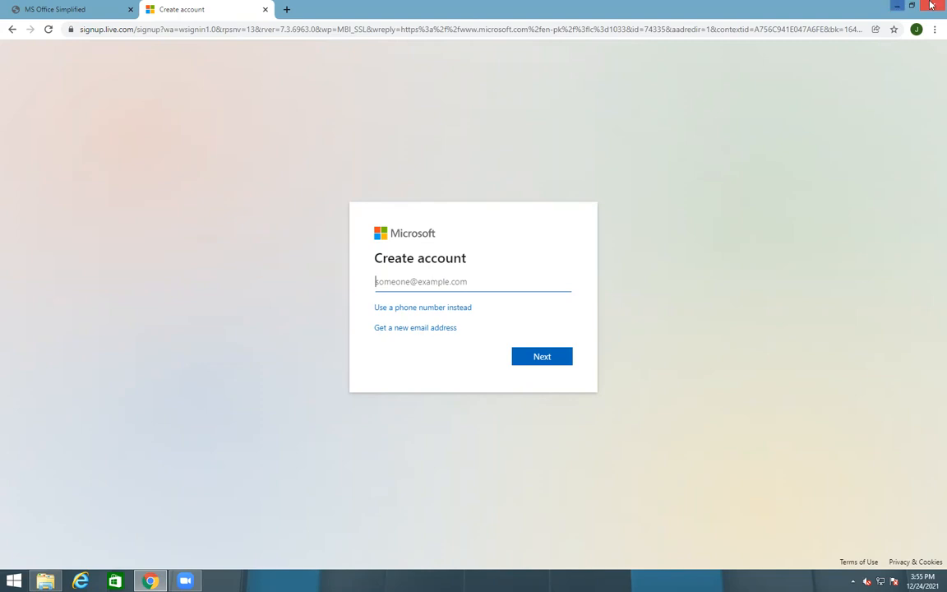
pyautogui.click(287, 9)
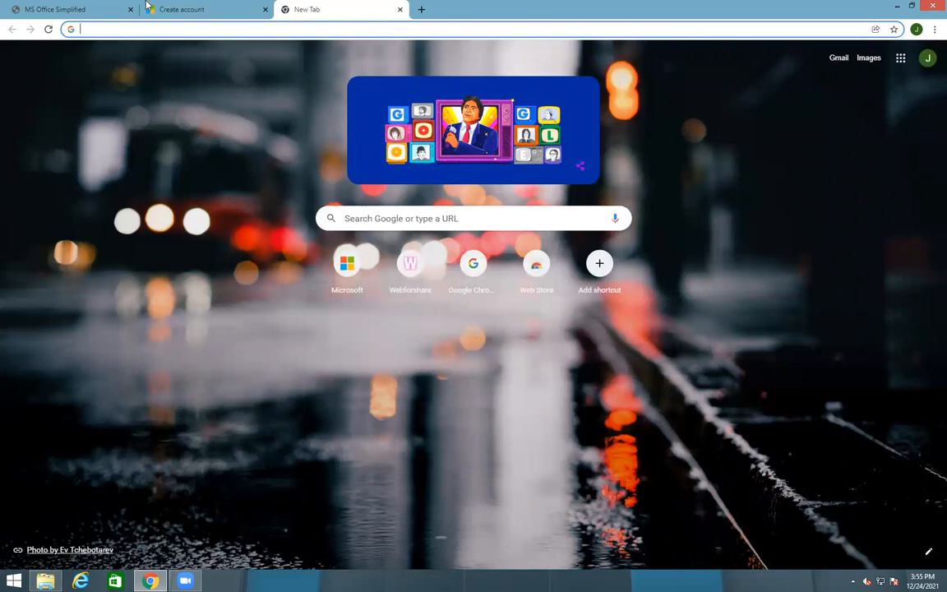
pyautogui.click(212, 12)
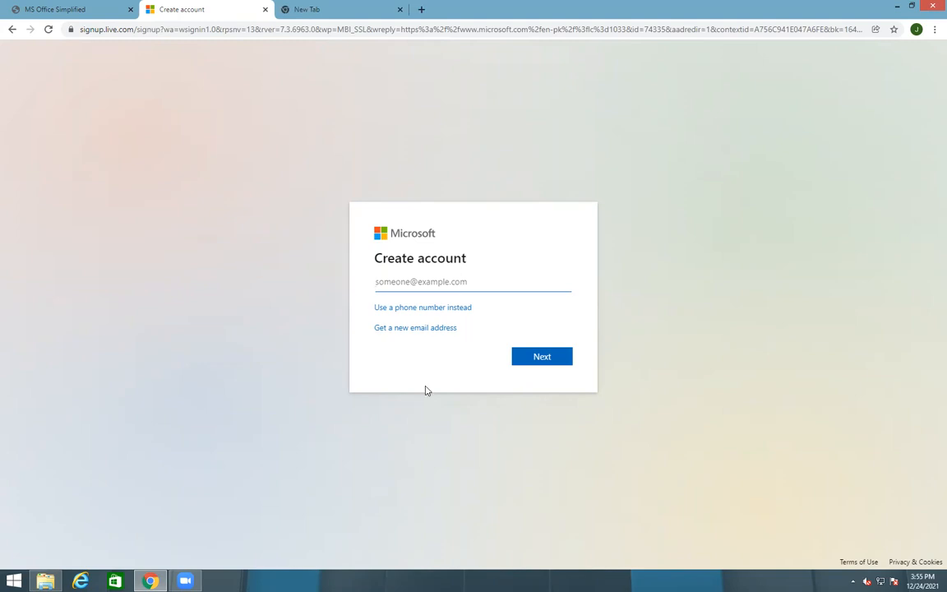
pyautogui.click(412, 329)
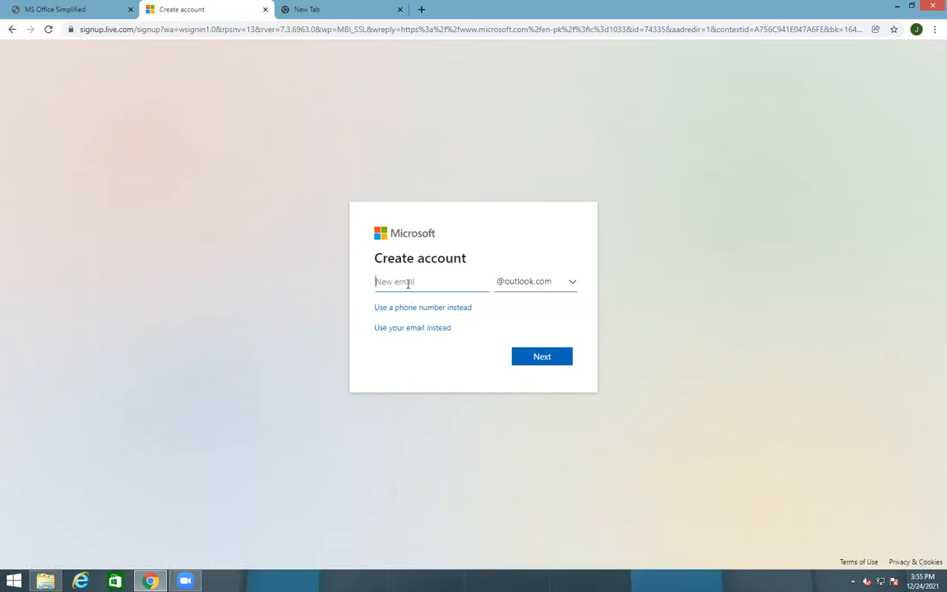
pyautogui.click(570, 281)
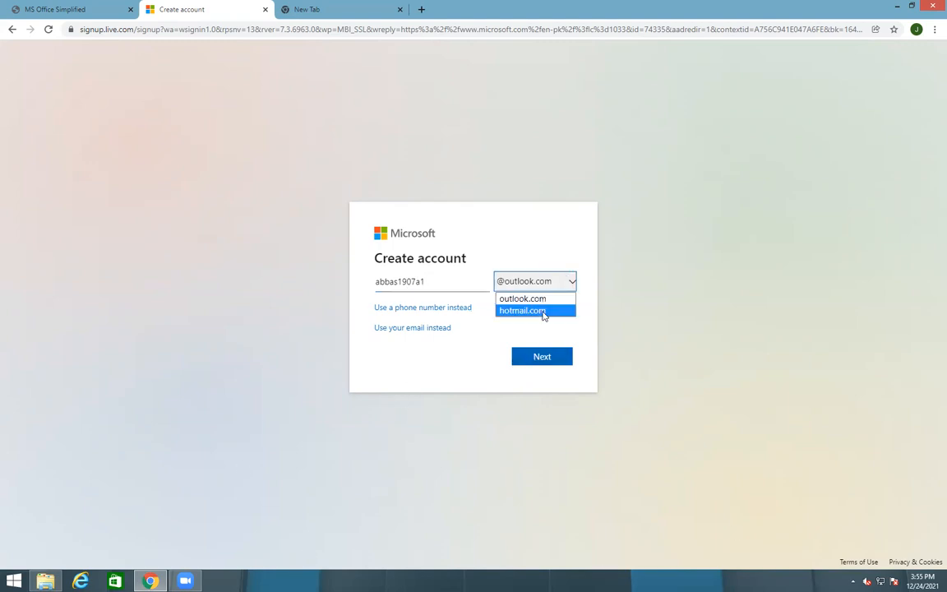
pyautogui.click(542, 310)
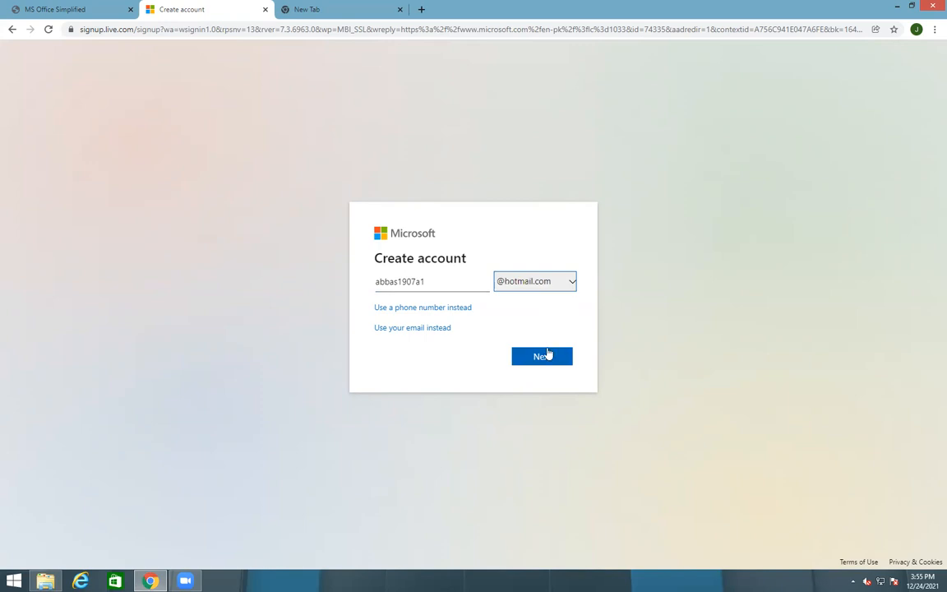
pyautogui.click(543, 363)
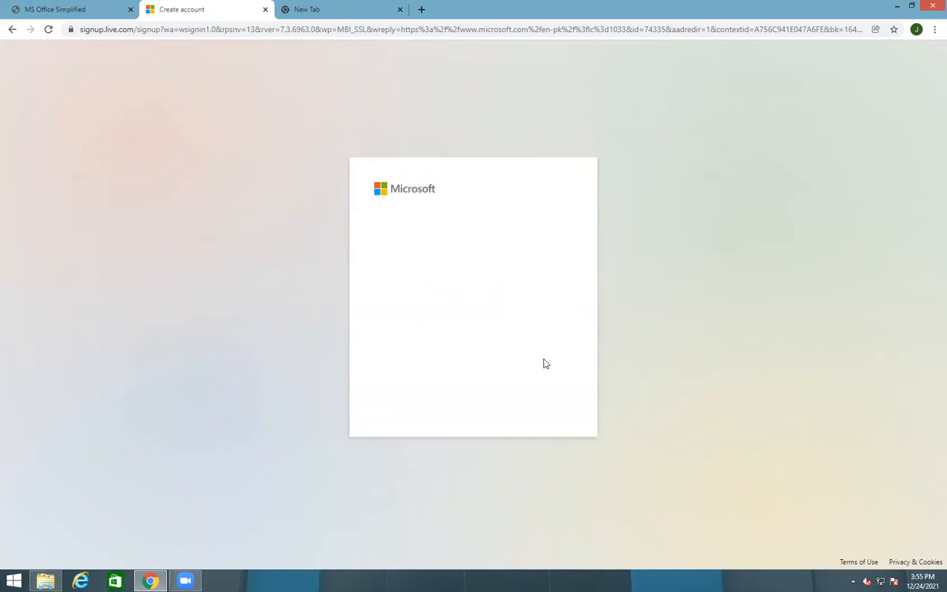
# Enter the account password and continue to the name page
pyautogui.write('a')
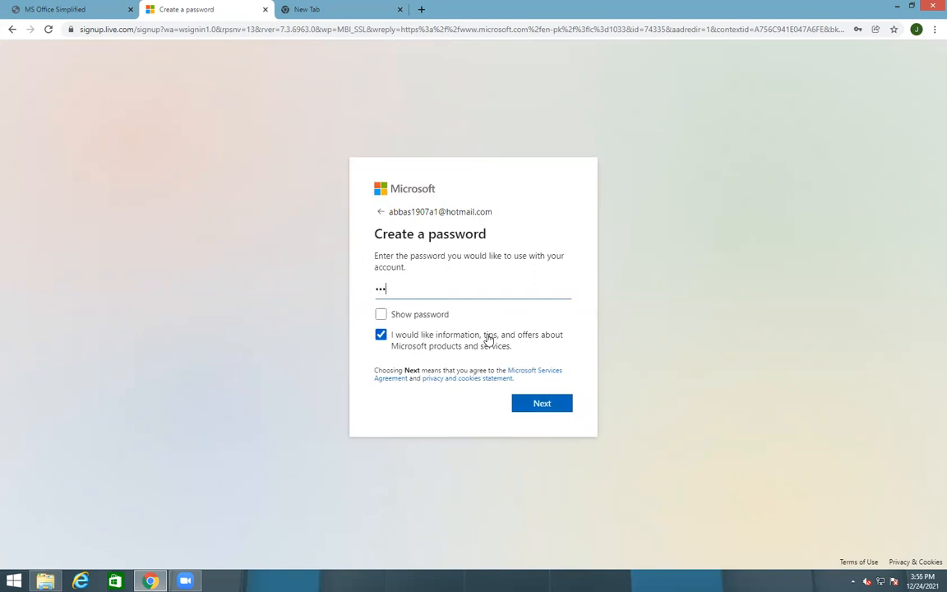
pyautogui.press('BackSpace')
pyautogui.press('BackSpace')
pyautogui.press('BackSpace')
pyautogui.write('aa')
pyautogui.press('BackSpace')
pyautogui.press('BackSpace')
pyautogui.press('BackSpace')
pyautogui.press('BackSpace')
pyautogui.write('aa')
pyautogui.click(538, 406)
pyautogui.click(427, 325)
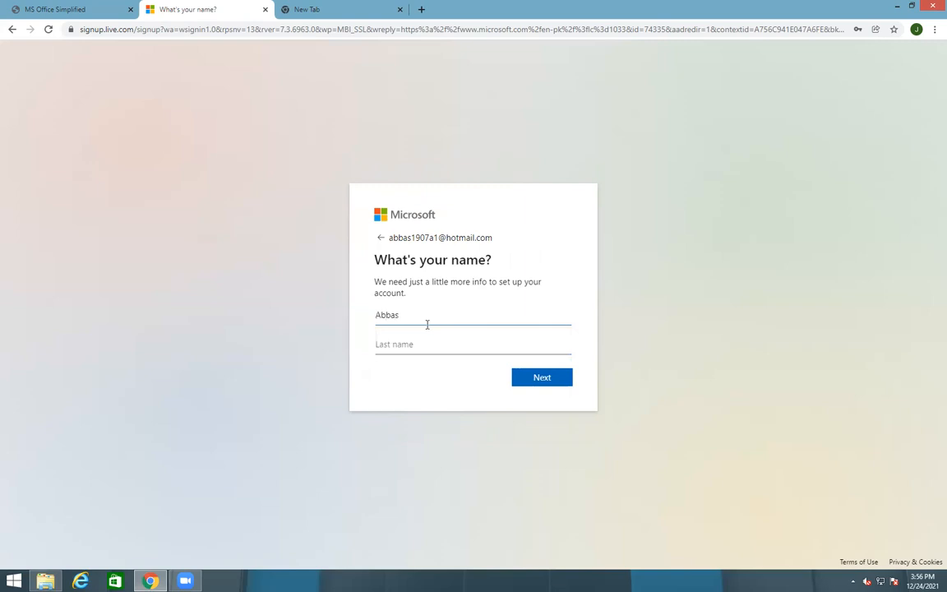
# Enter the first and last name, removing a stray character, and continue
pyautogui.press('Tab')
pyautogui.click(535, 383)
pyautogui.click(414, 324)
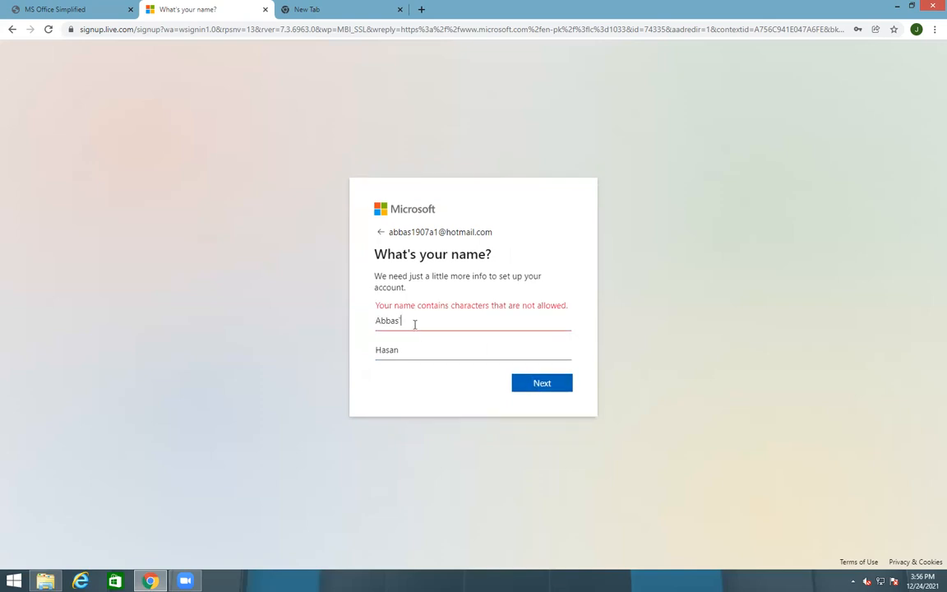
pyautogui.press('BackSpace')
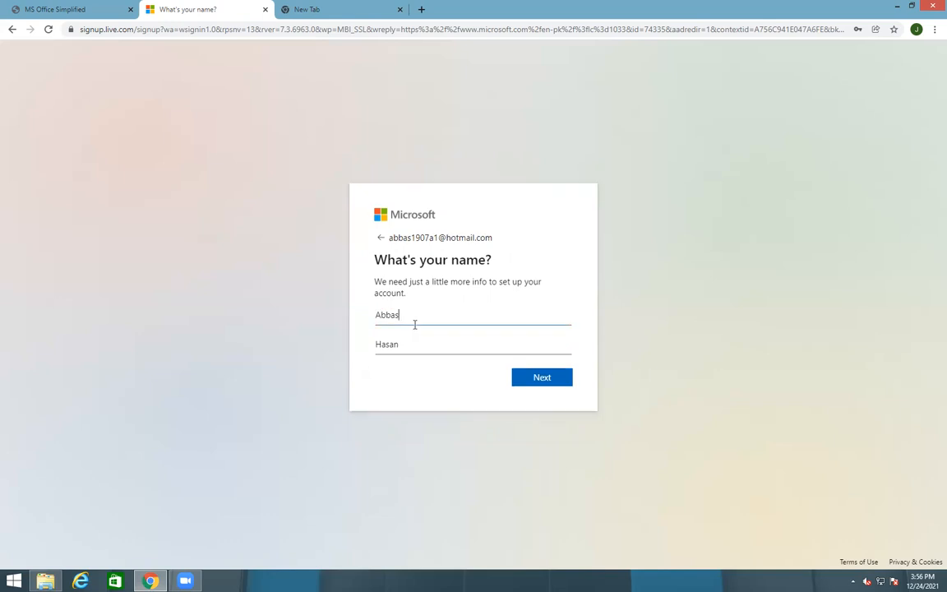
pyautogui.click(541, 380)
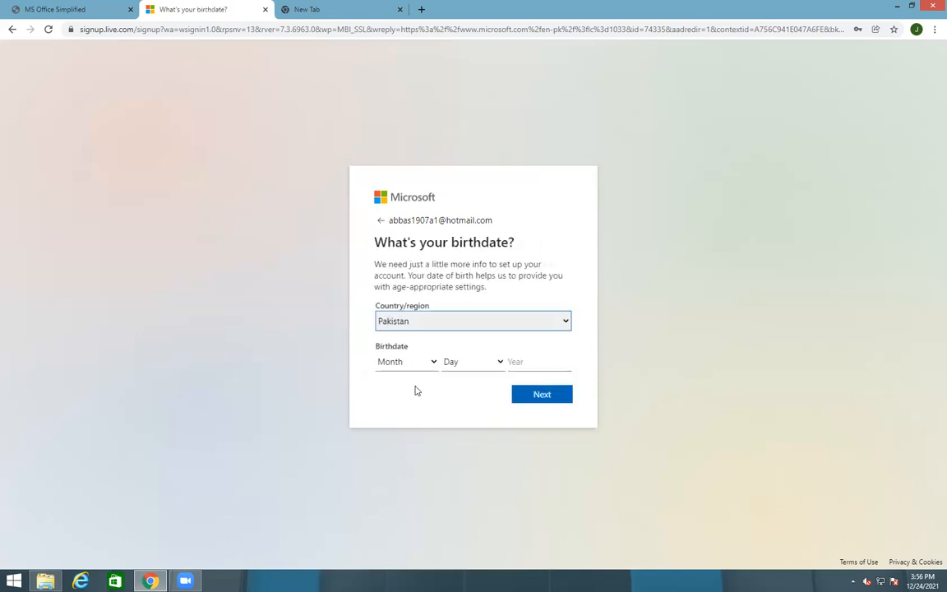
pyautogui.click(415, 360)
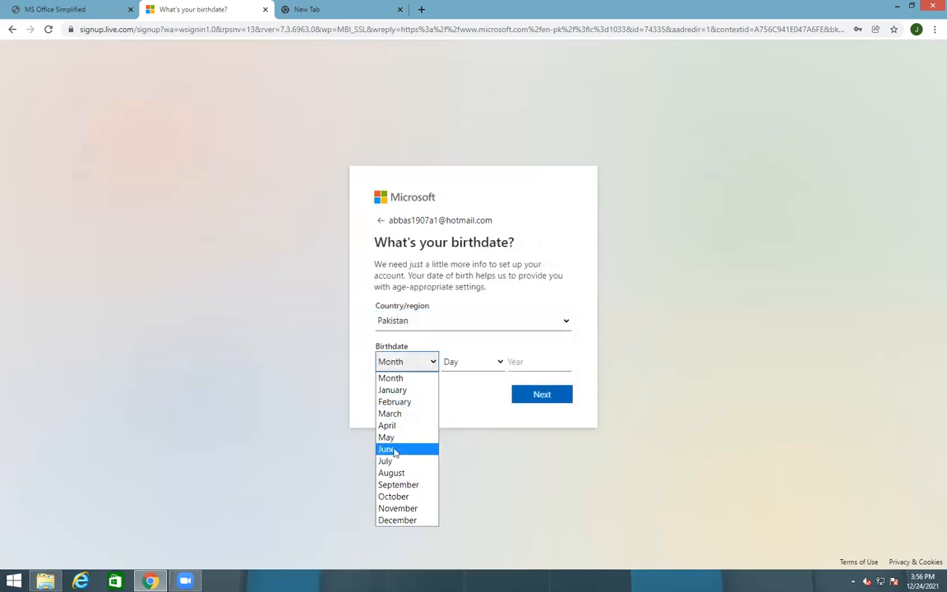
pyautogui.click(386, 449)
pyautogui.click(467, 363)
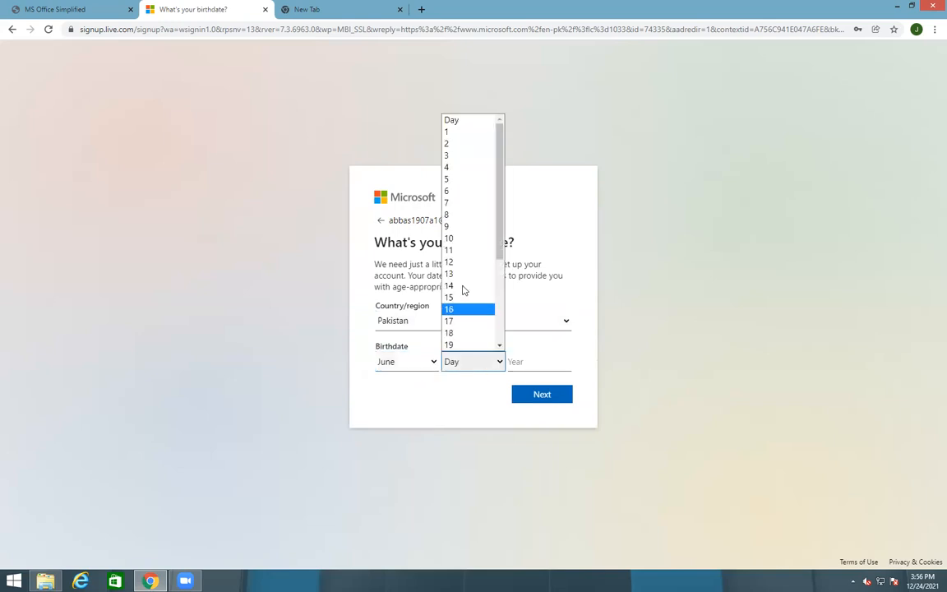
pyautogui.click(446, 214)
pyautogui.click(516, 361)
pyautogui.write('19')
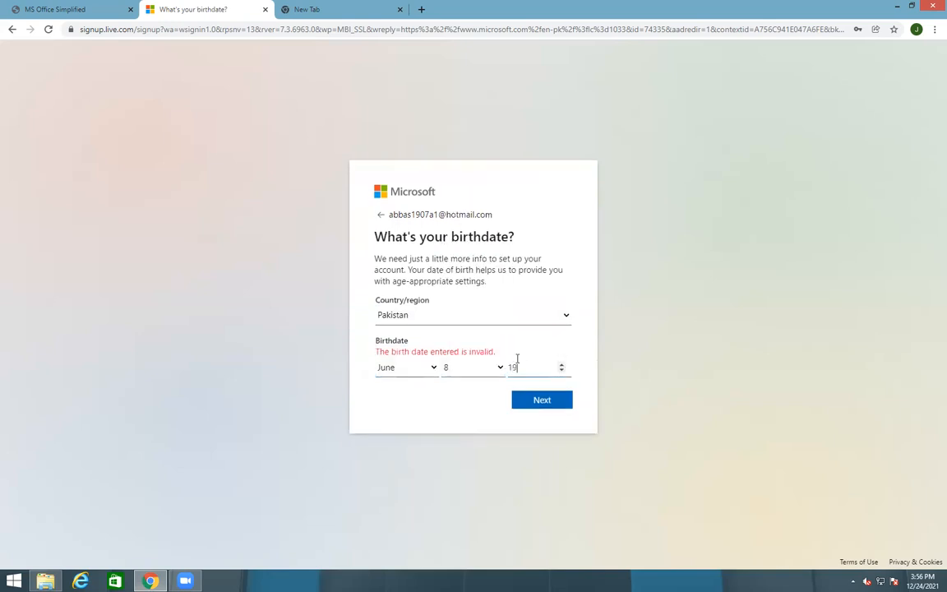
pyautogui.write('98')
pyautogui.click(539, 398)
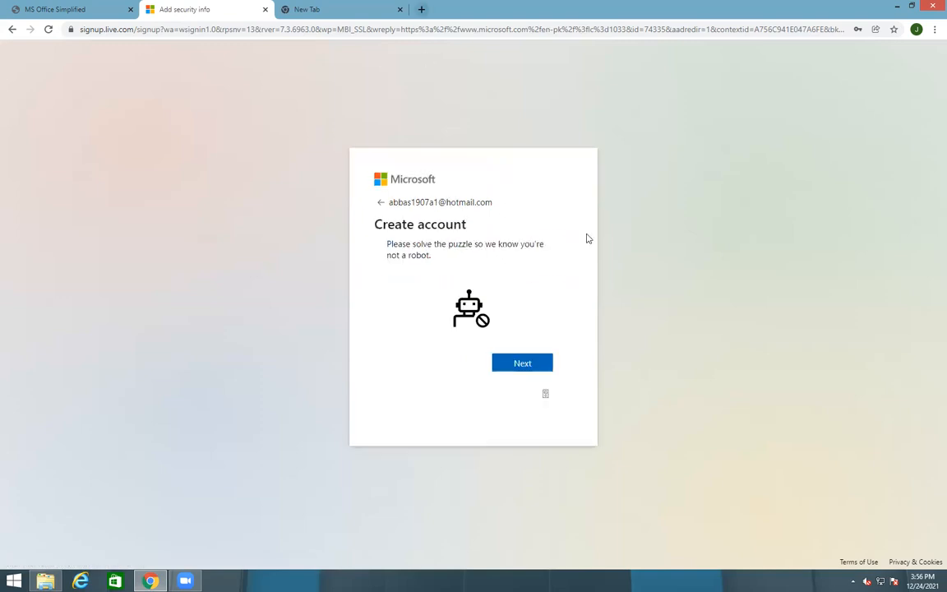
# Solve the robot check by picking the deer in all four puzzle rounds
pyautogui.click(504, 364)
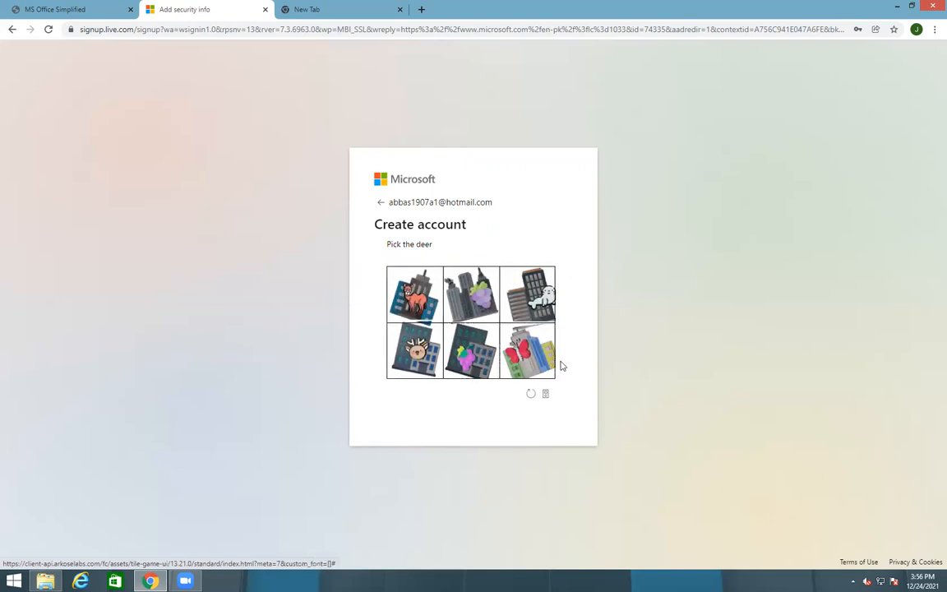
pyautogui.click(419, 359)
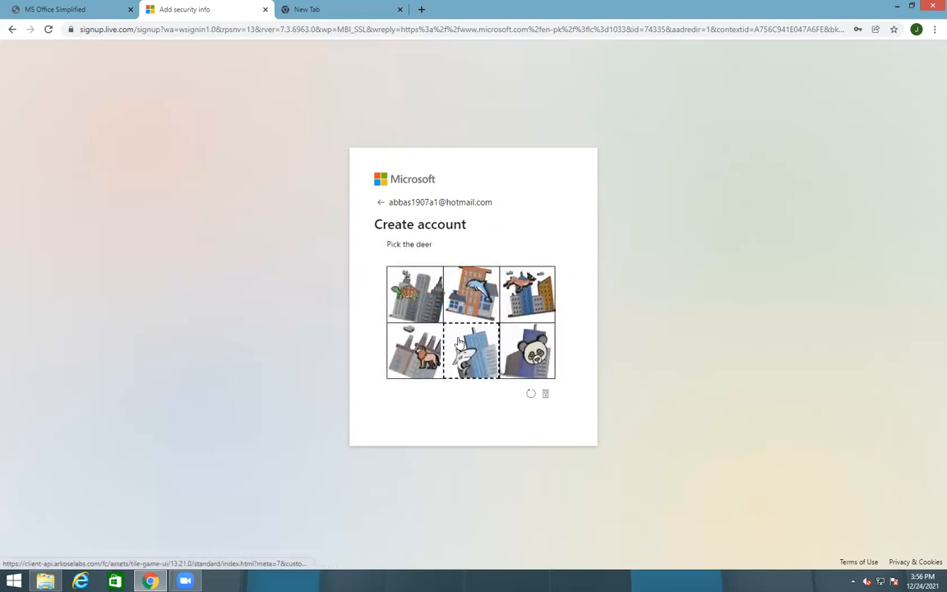
pyautogui.click(526, 295)
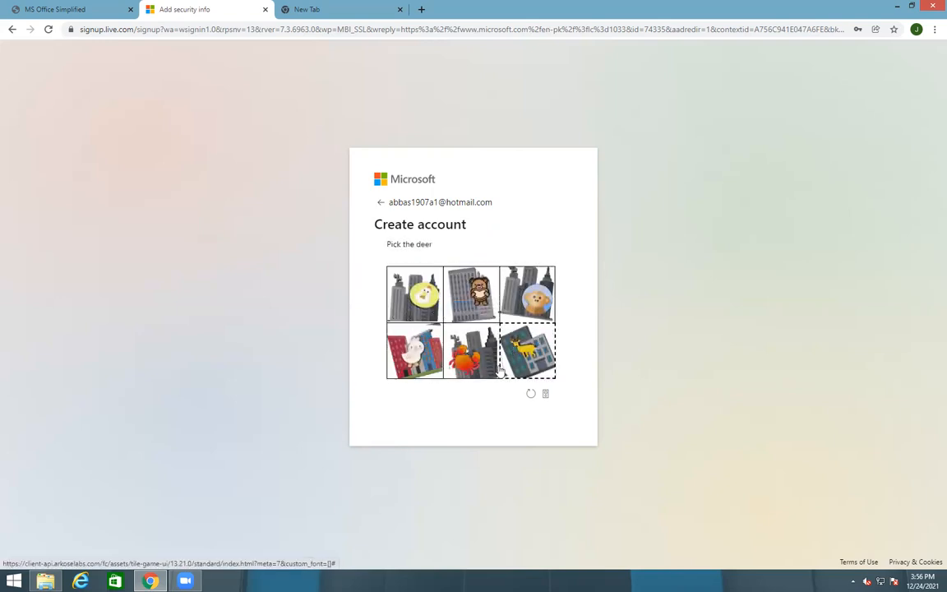
pyautogui.click(545, 360)
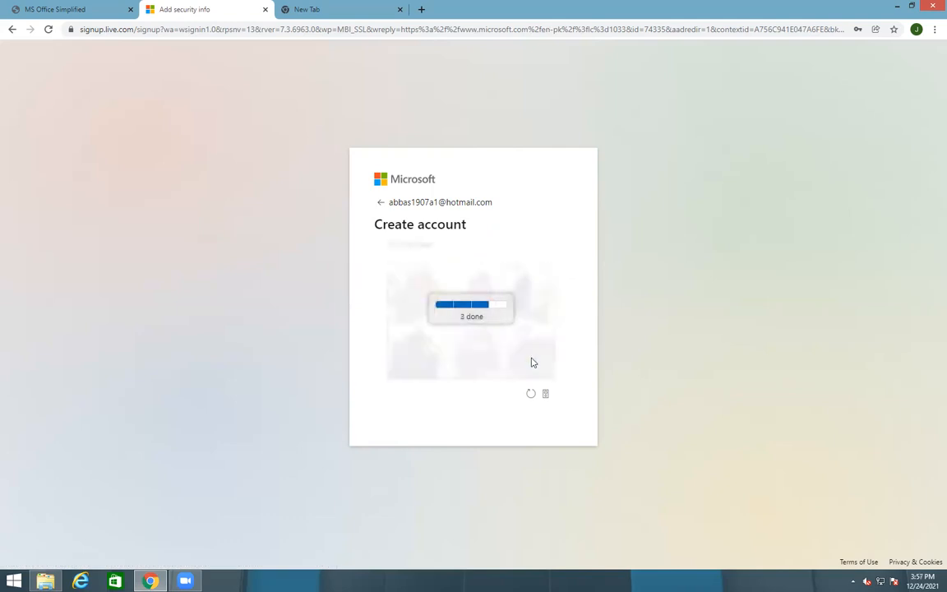
pyautogui.click(436, 355)
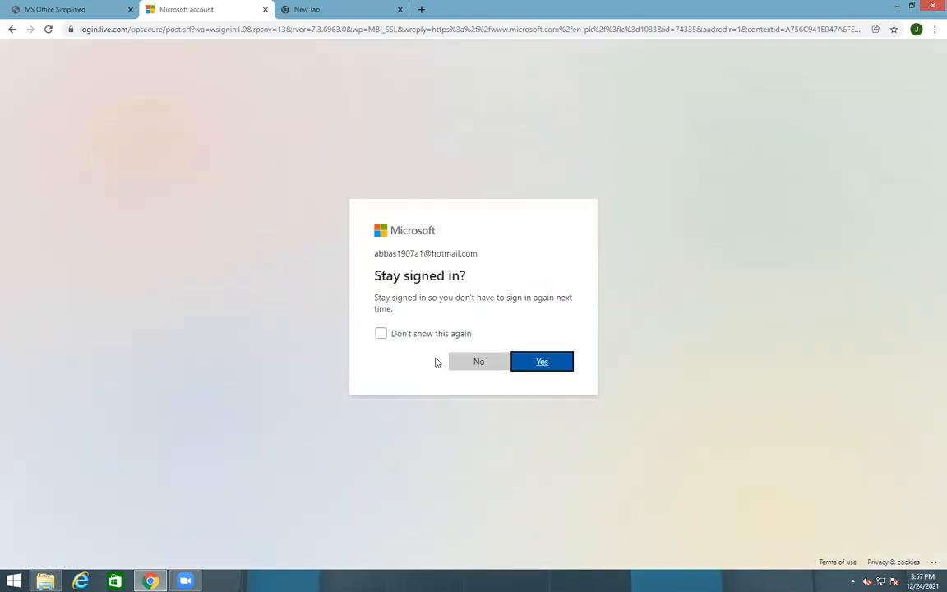
# Answer Yes to 'Stay signed in?' to reach microsoft.com signed in
pyautogui.click(532, 364)
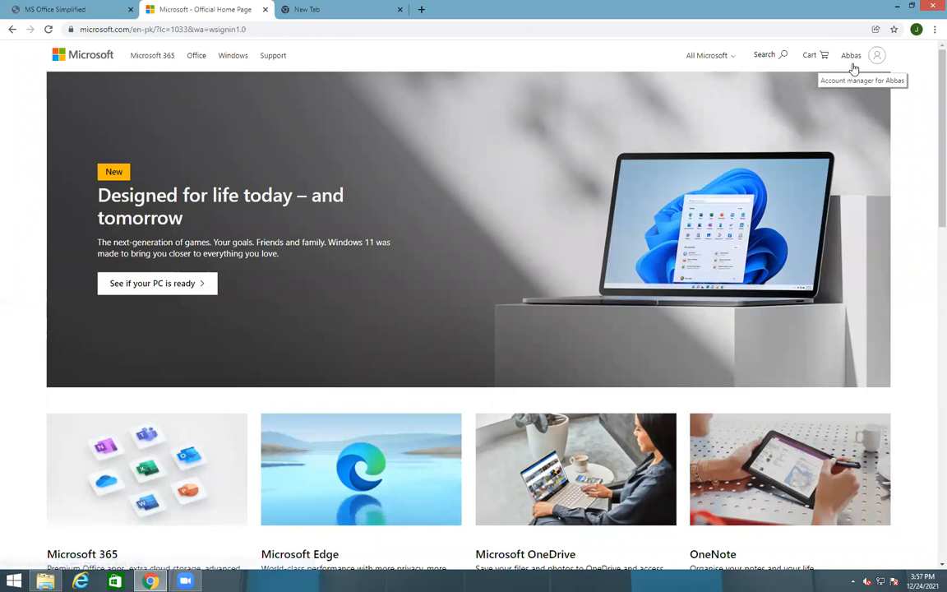
# Search Google for onedrive and open the Personal Cloud Storage result, closing the results tab
pyautogui.click(317, 8)
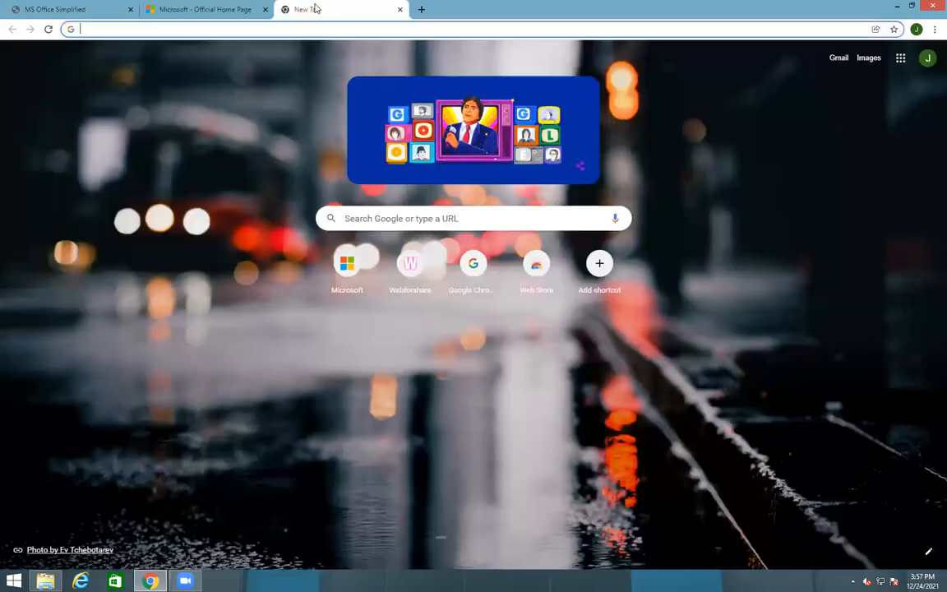
pyautogui.write('one')
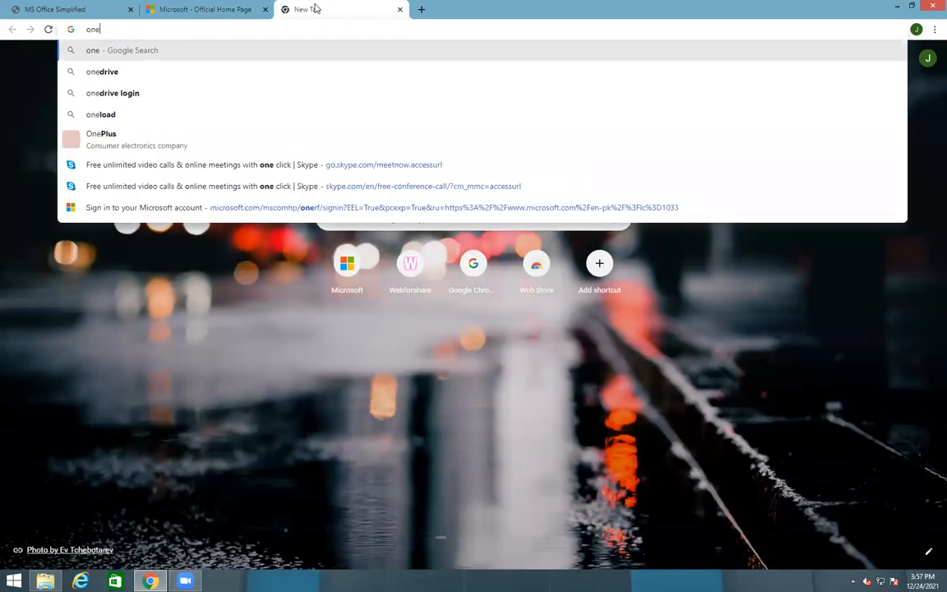
pyautogui.press('Down')
pyautogui.press('Return')
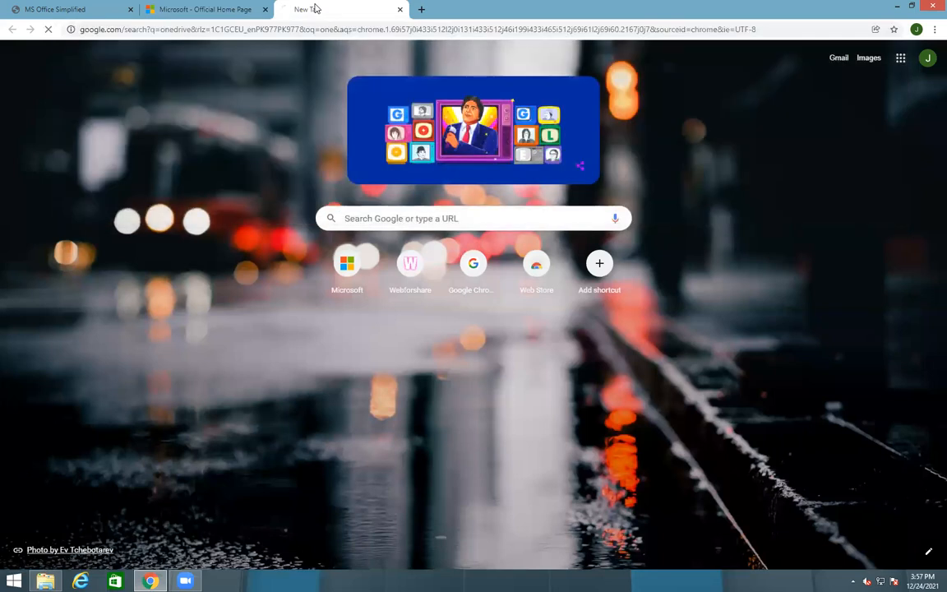
pyautogui.click(177, 169)
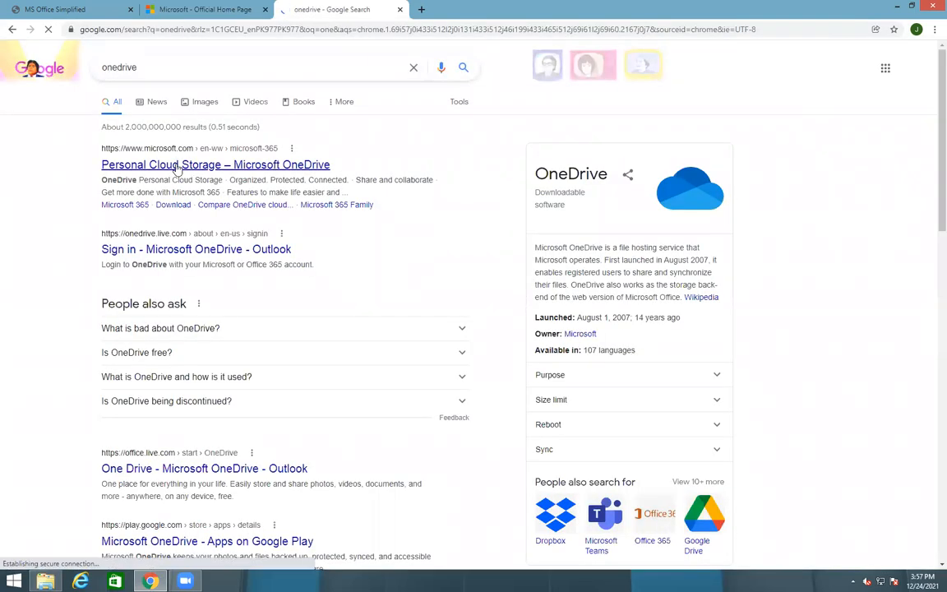
pyautogui.click(400, 10)
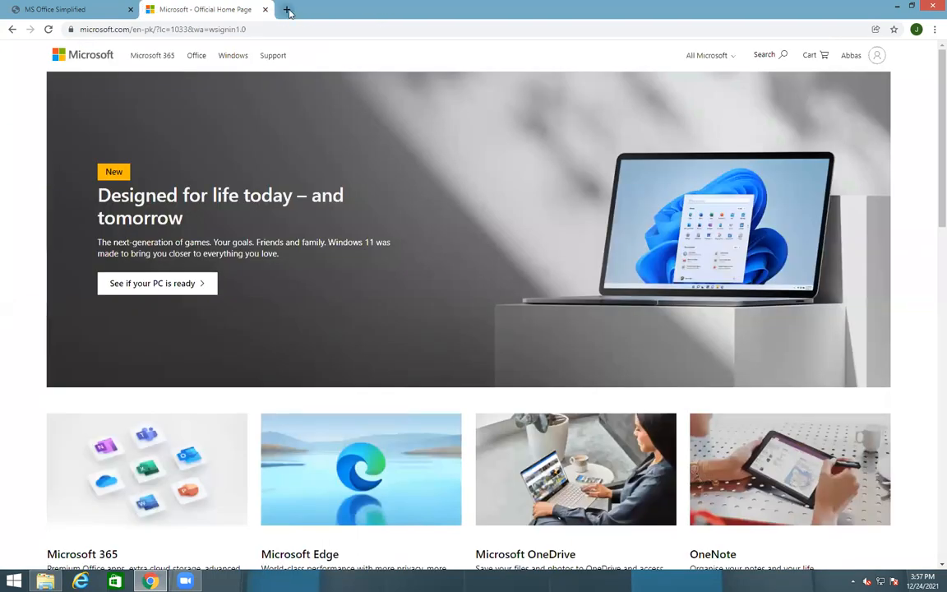
# Search onedrive again in a new tab and open the Personal Cloud Storage – Microsoft OneDrive page
pyautogui.click(286, 9)
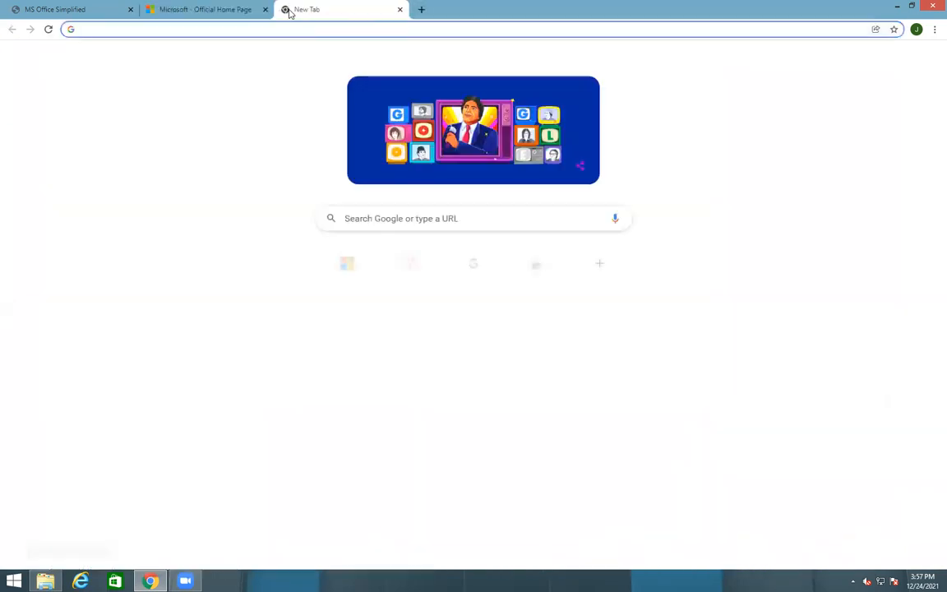
pyautogui.write('one')
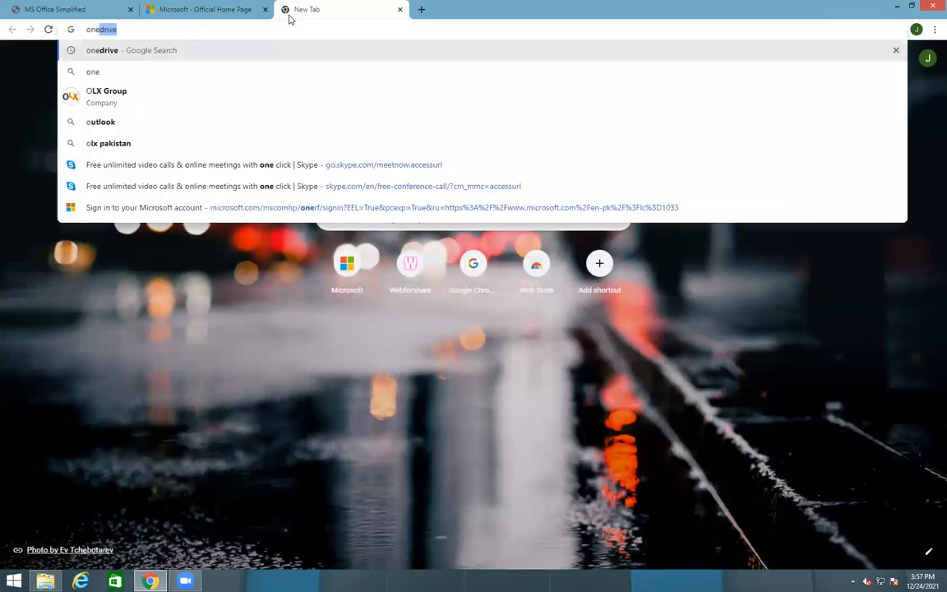
pyautogui.write('drivwe')
pyautogui.press('Return')
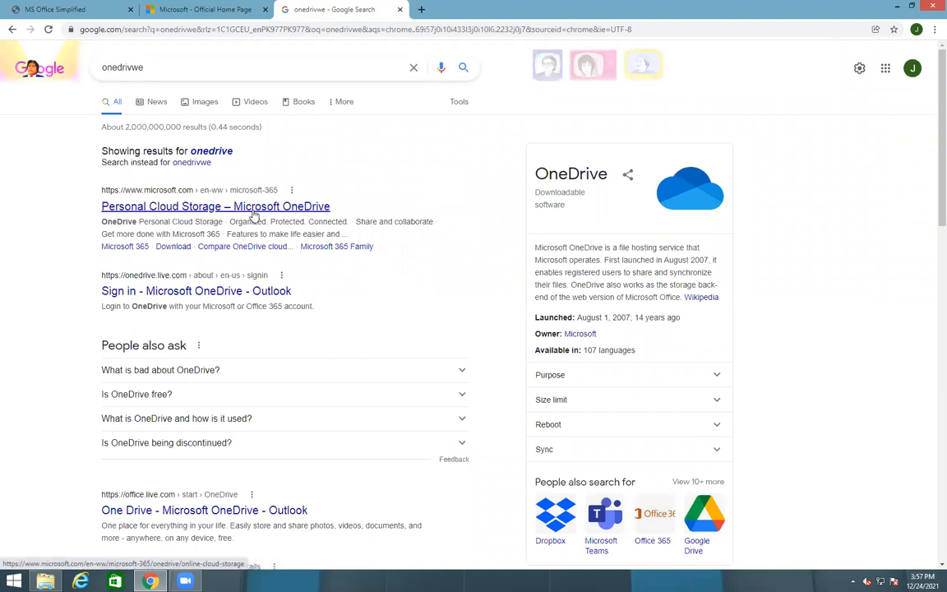
pyautogui.click(255, 215)
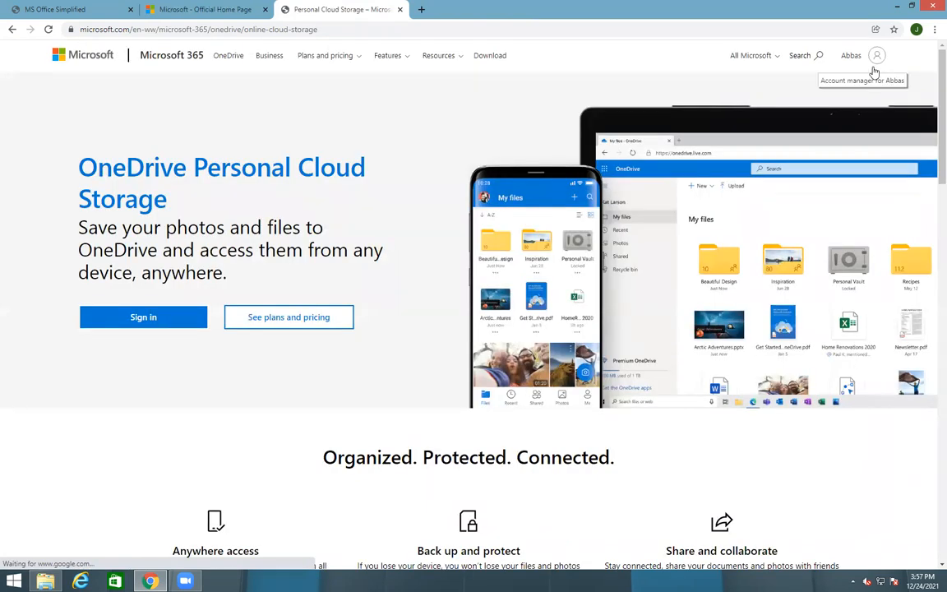
# Sign in to OneDrive and close the 'Let's get you started' welcome dialog on My files
pyautogui.click(126, 325)
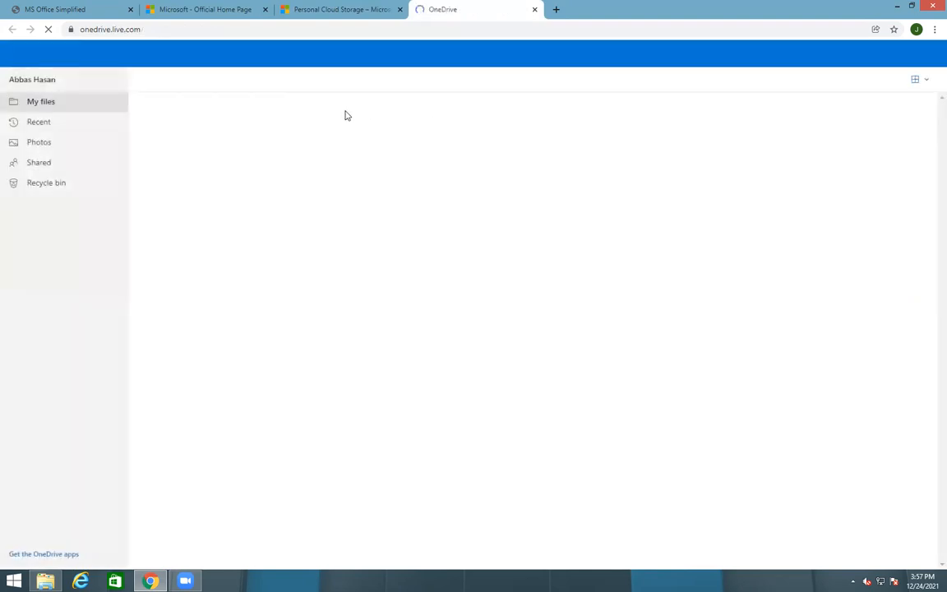
pyautogui.click(191, 10)
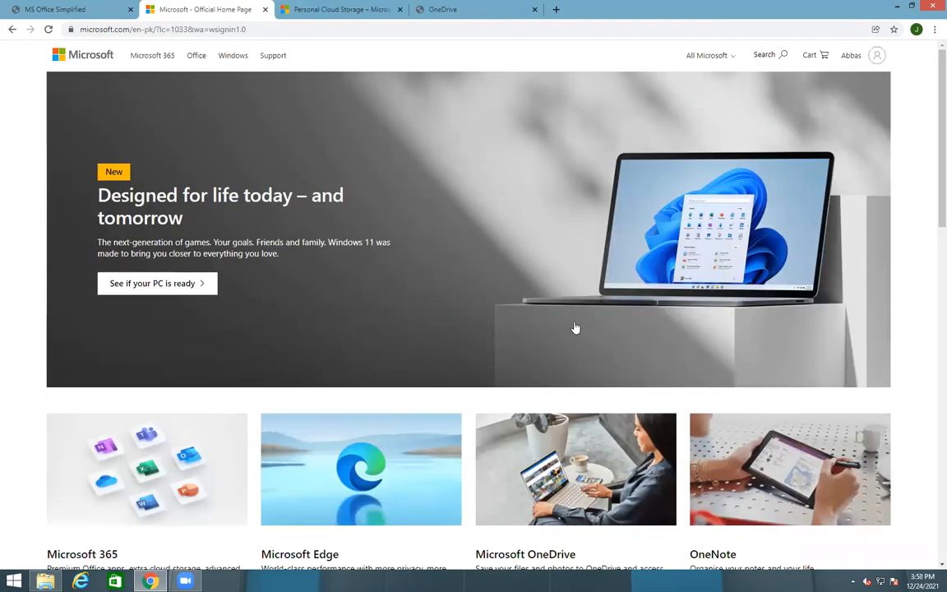
pyautogui.click(439, 10)
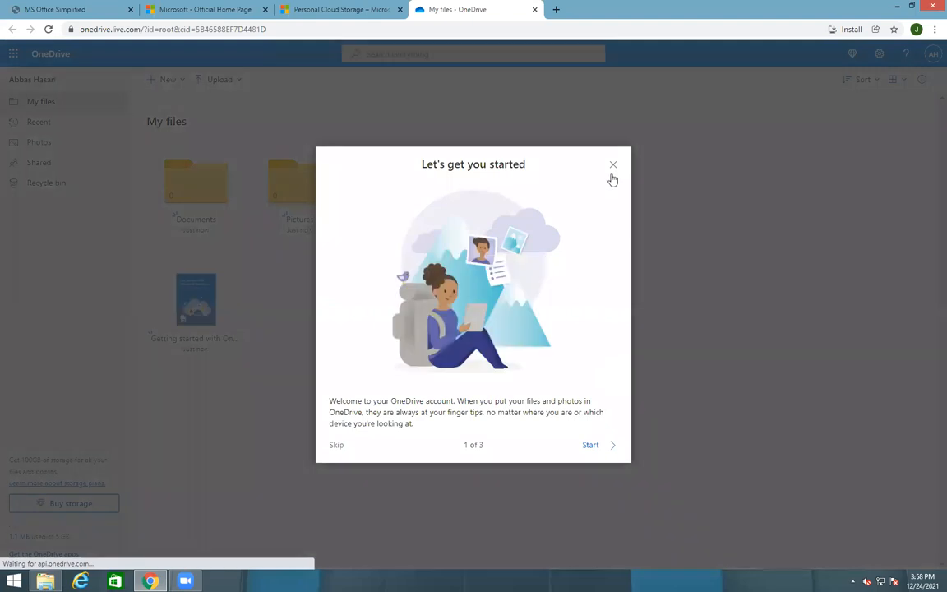
pyautogui.click(612, 167)
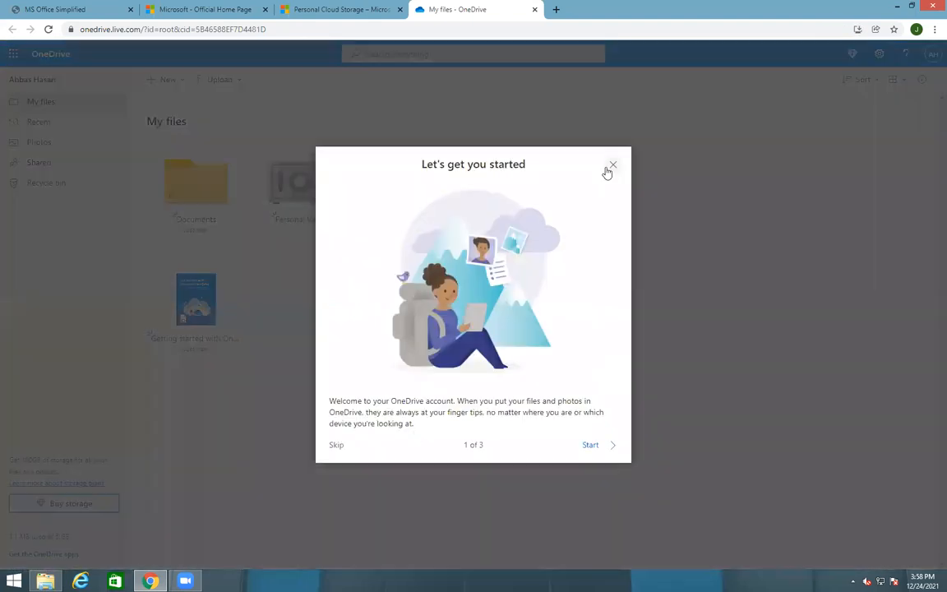
pyautogui.click(612, 167)
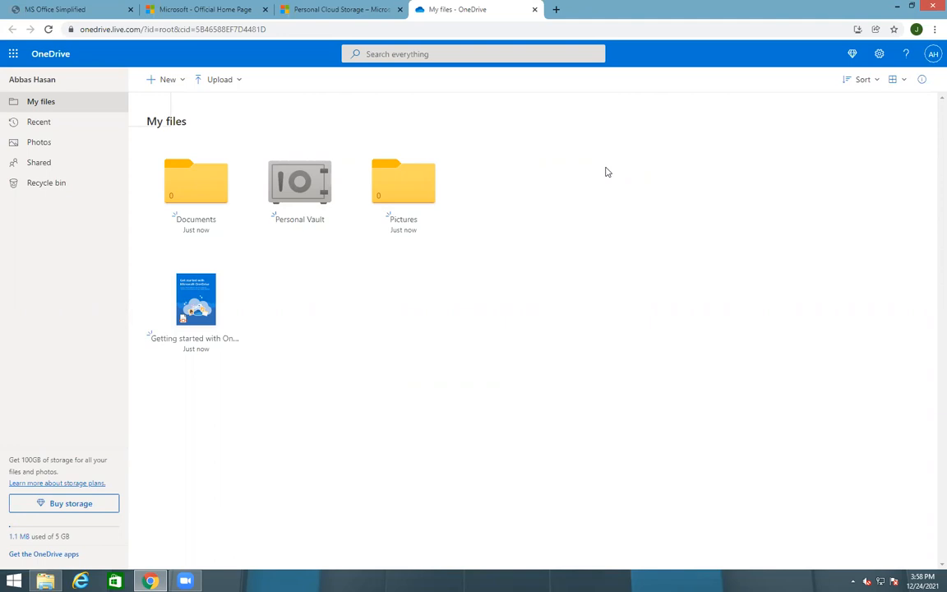
pyautogui.click(14, 59)
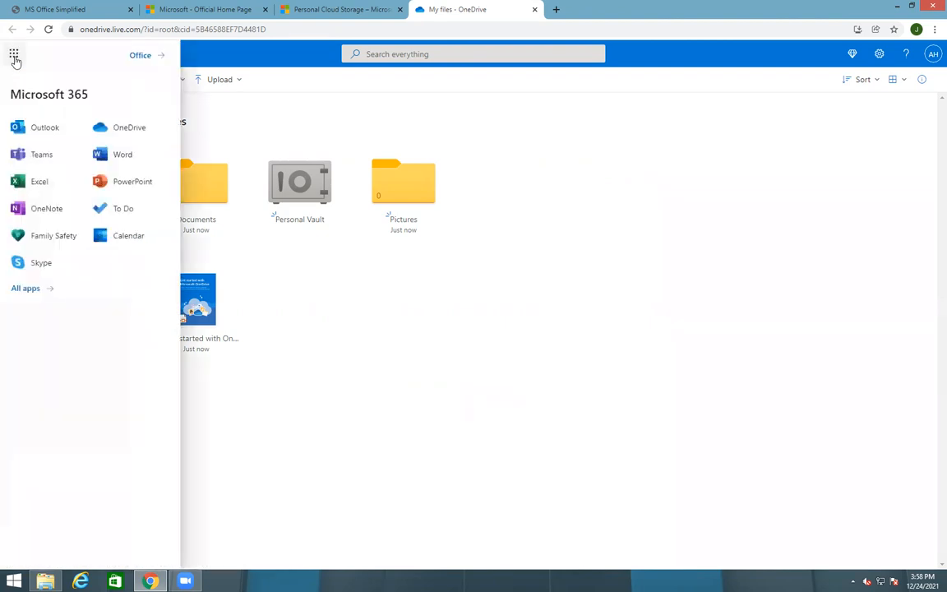
# Browse the upload choices and the Recent, Photos, Shared and Recycle bin pages, then return to My files
pyautogui.click(221, 82)
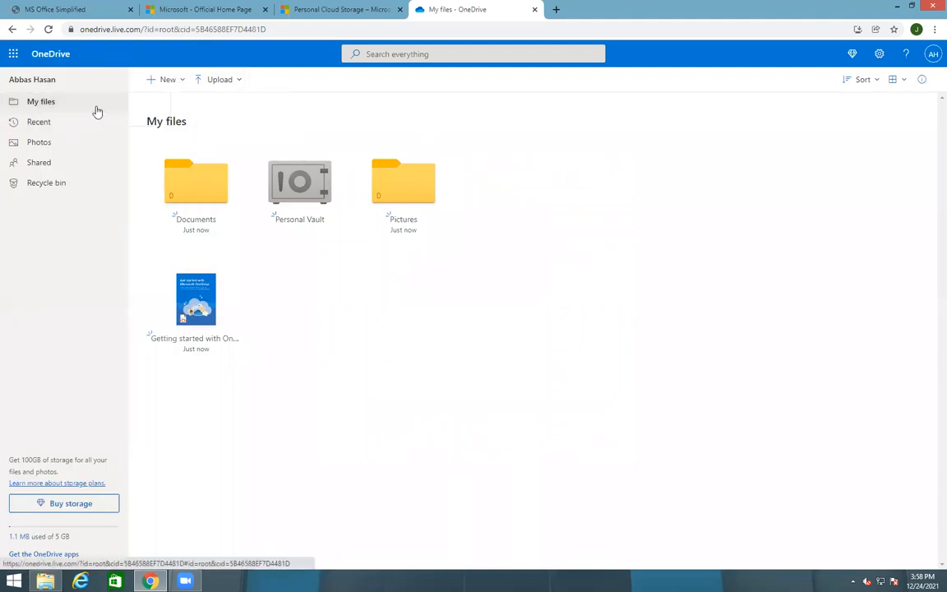
pyautogui.click(76, 124)
pyautogui.click(66, 143)
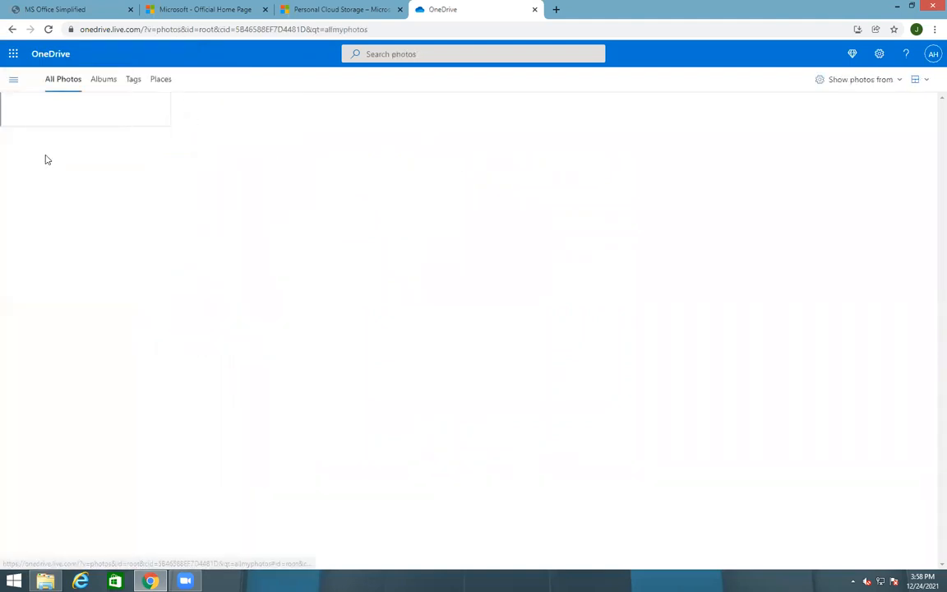
pyautogui.click(13, 77)
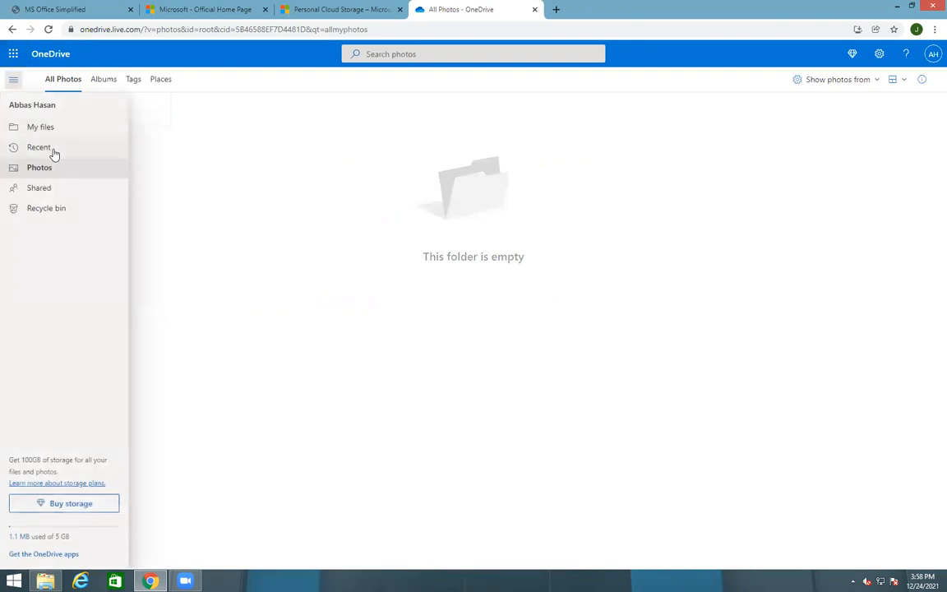
pyautogui.click(41, 186)
pyautogui.click(36, 185)
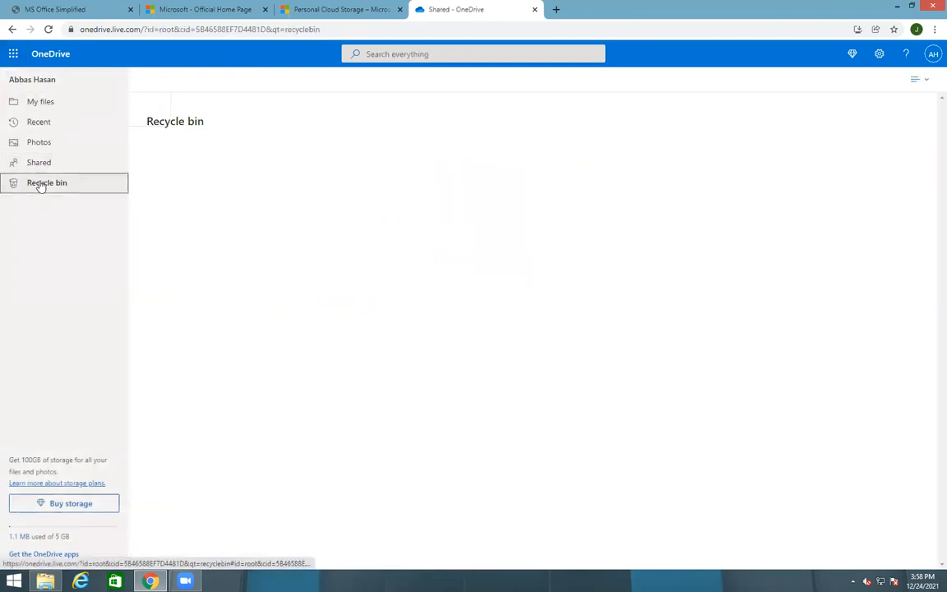
pyautogui.click(36, 111)
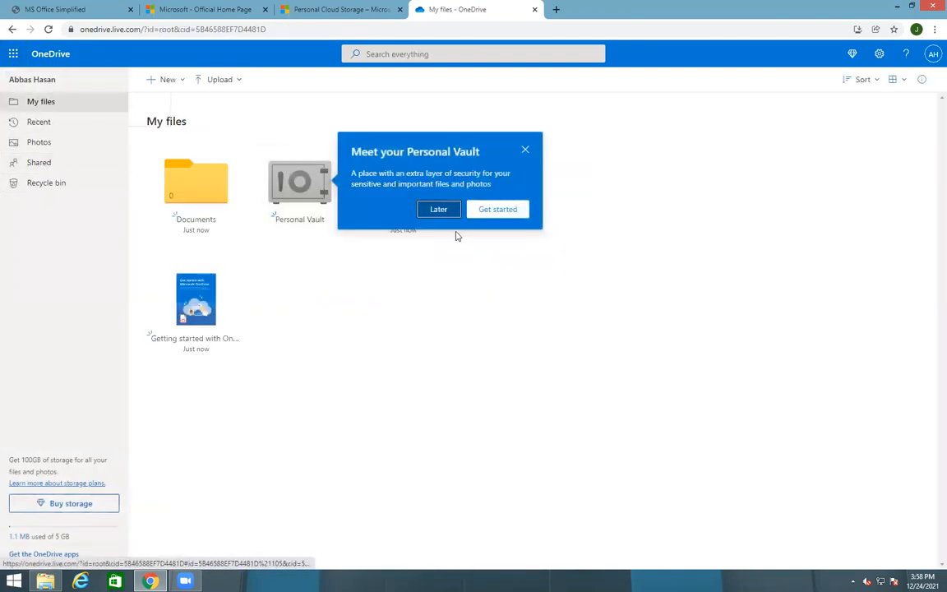
# Postpone the Personal Vault intro, close the getting-started dialog and dismiss the mission banner
pyautogui.click(440, 208)
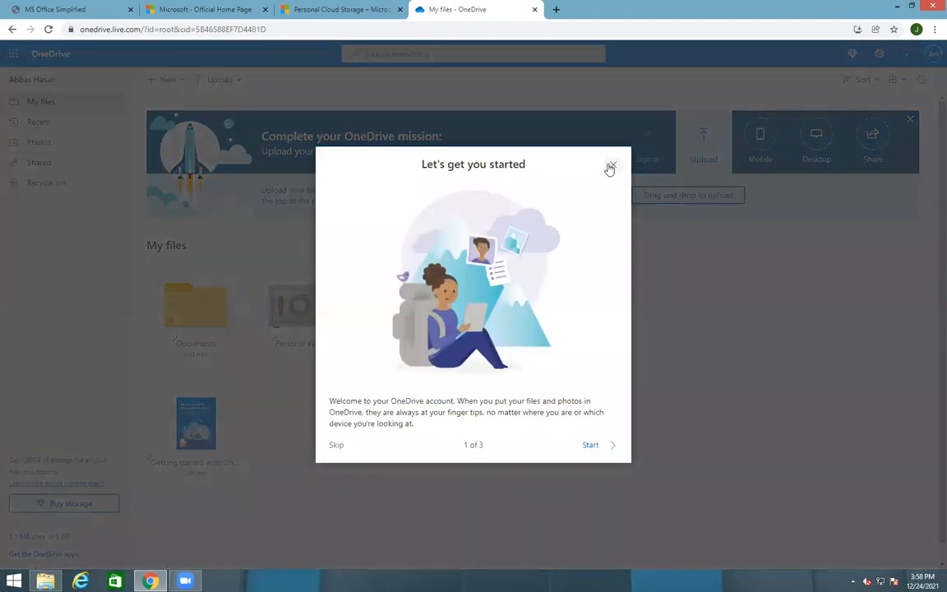
pyautogui.click(610, 167)
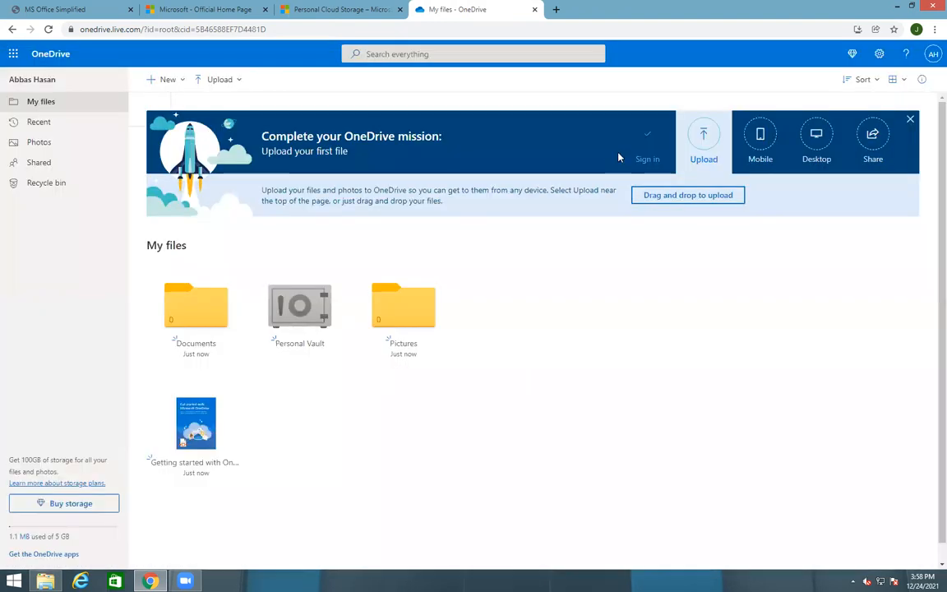
pyautogui.click(908, 119)
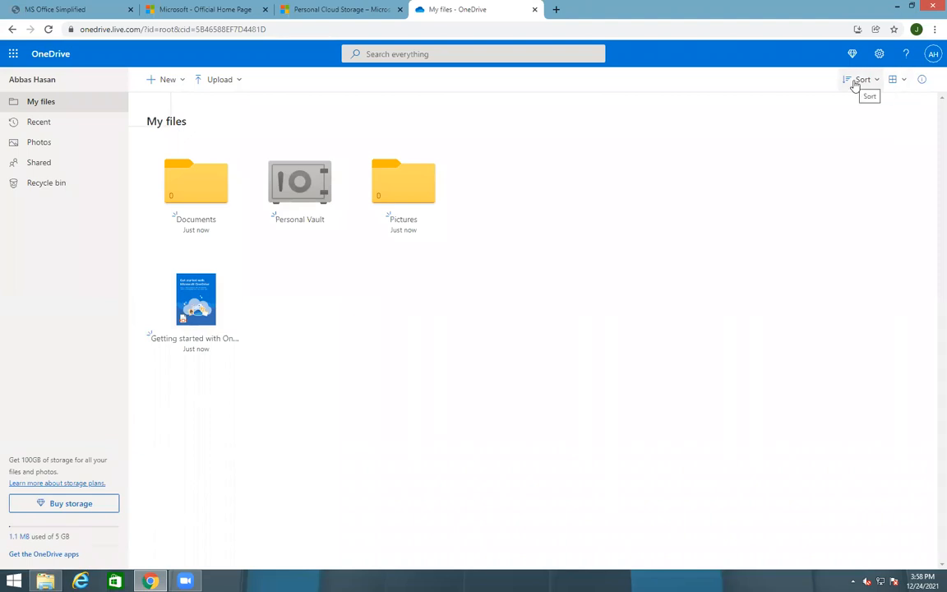
# Sort My files by date modified and switch to the detailed List layout
pyautogui.click(855, 84)
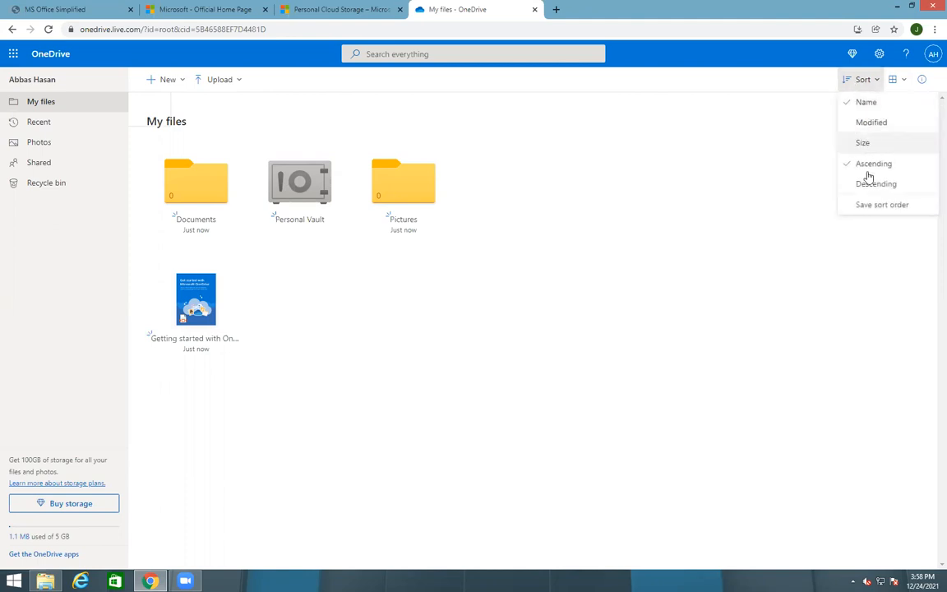
pyautogui.click(870, 121)
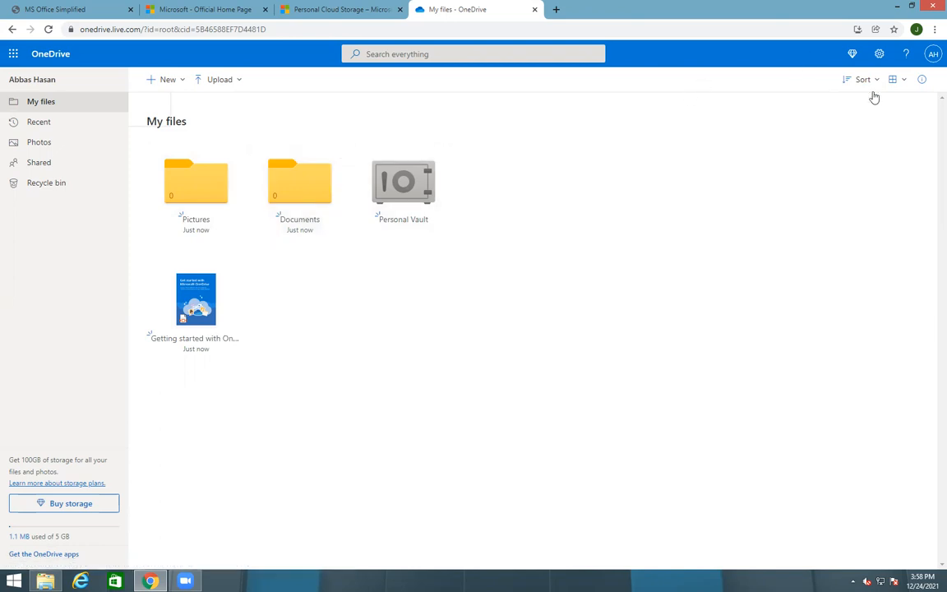
pyautogui.click(902, 79)
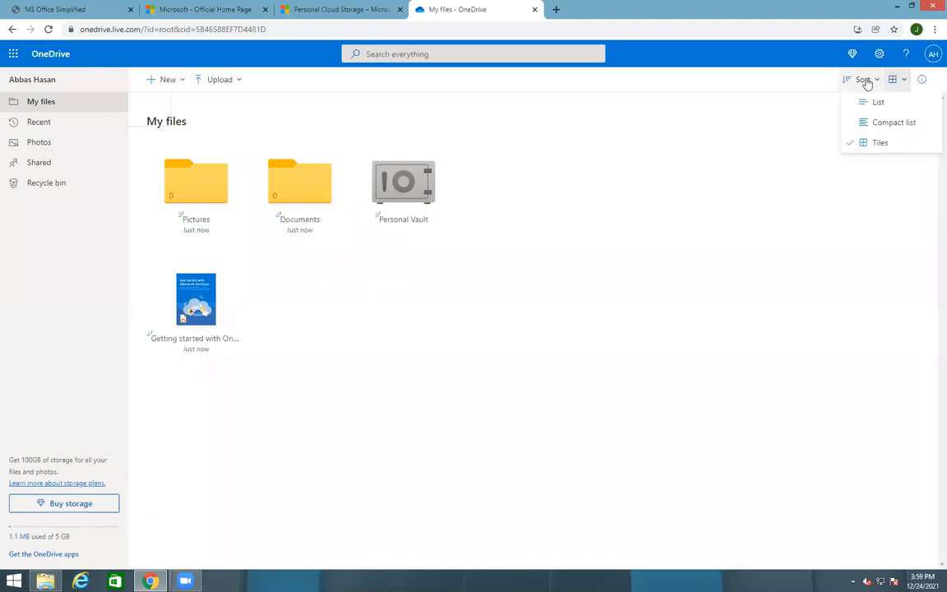
pyautogui.click(878, 103)
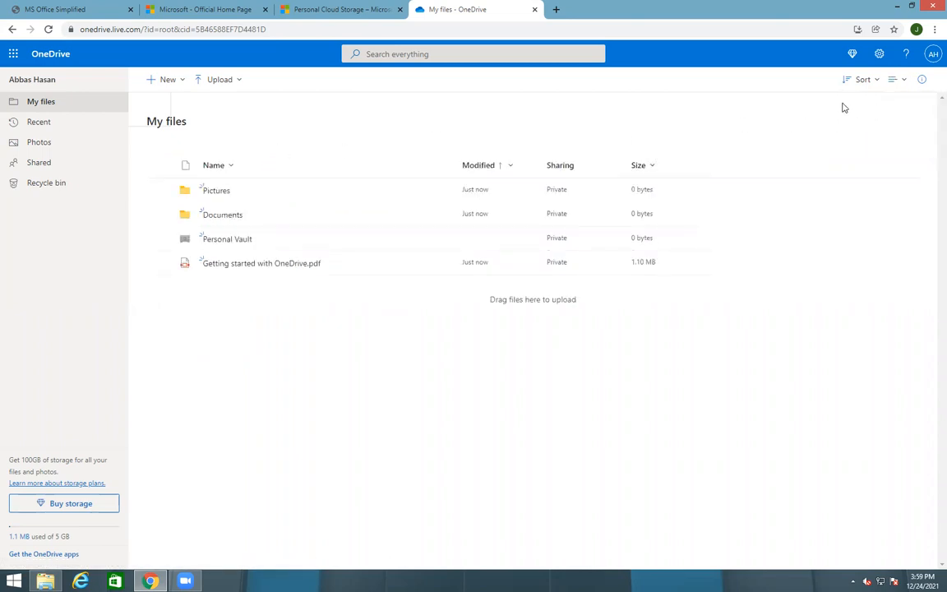
# Try the Compact list layout, then switch My files back to Tiles
pyautogui.click(892, 80)
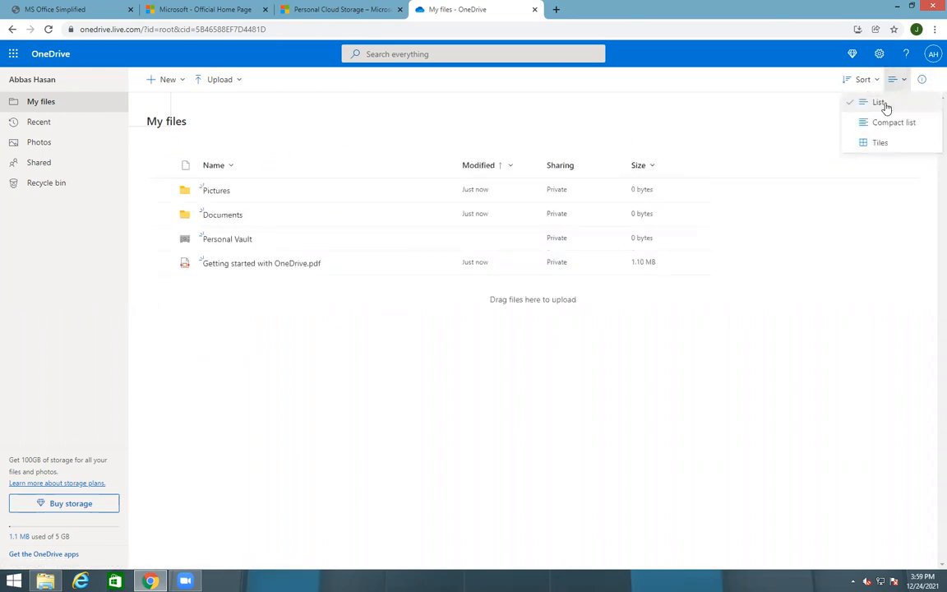
pyautogui.click(888, 101)
pyautogui.click(878, 53)
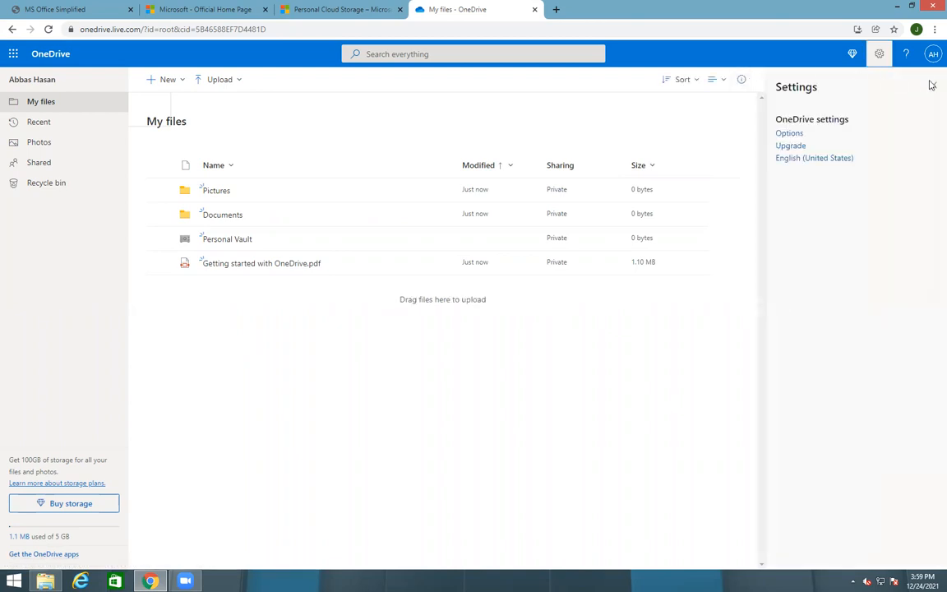
pyautogui.click(933, 87)
pyautogui.click(894, 79)
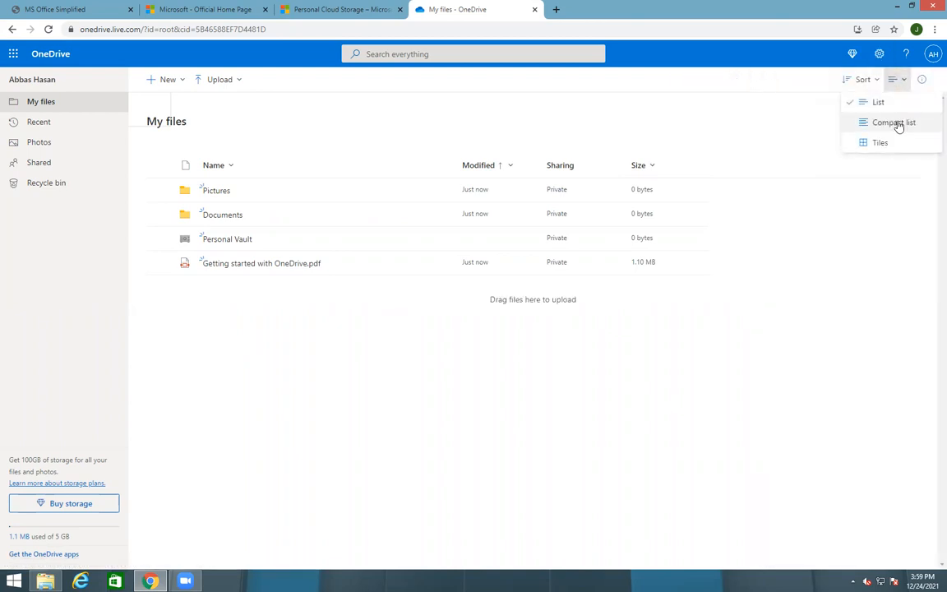
pyautogui.click(897, 123)
pyautogui.click(892, 79)
pyautogui.click(892, 143)
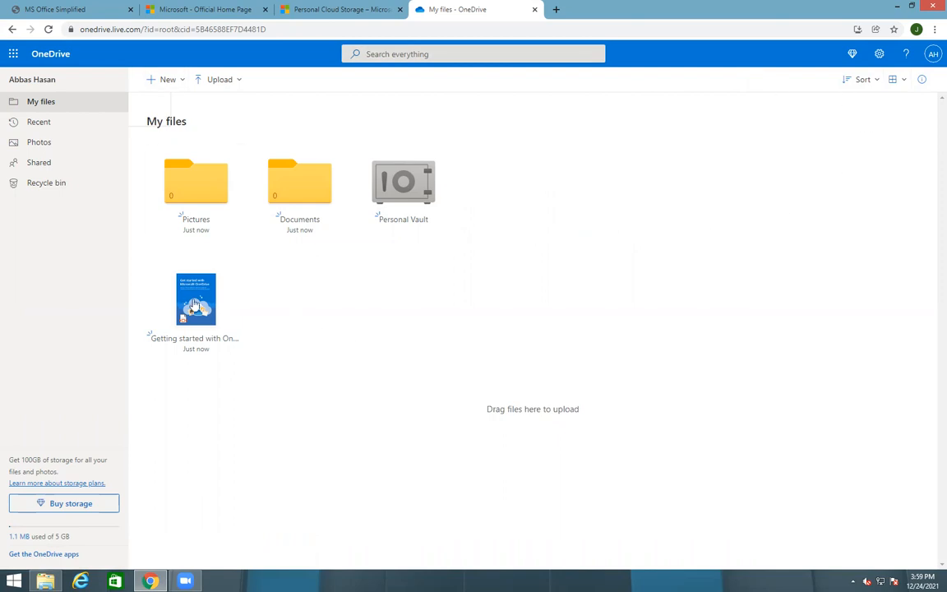
pyautogui.click(933, 54)
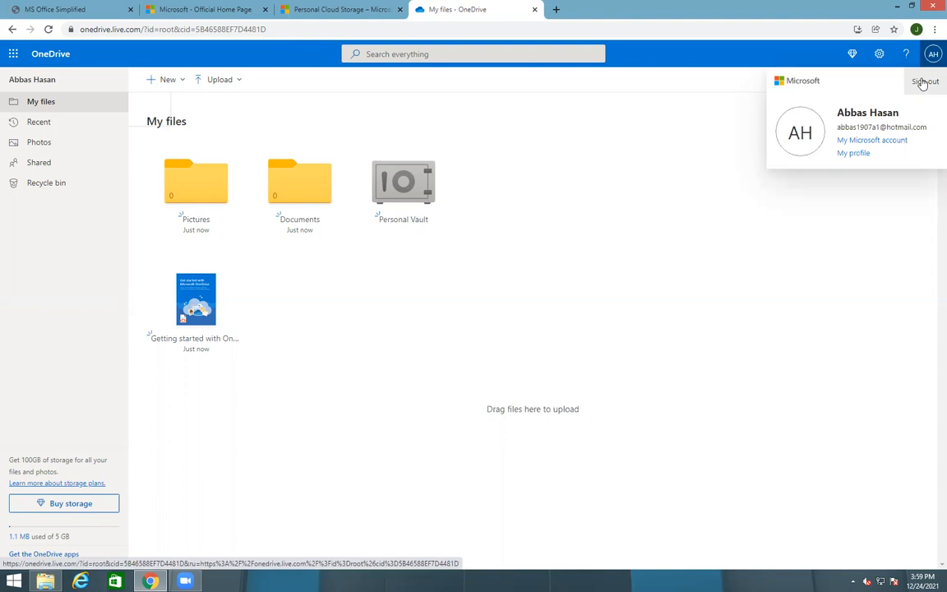
pyautogui.click(289, 118)
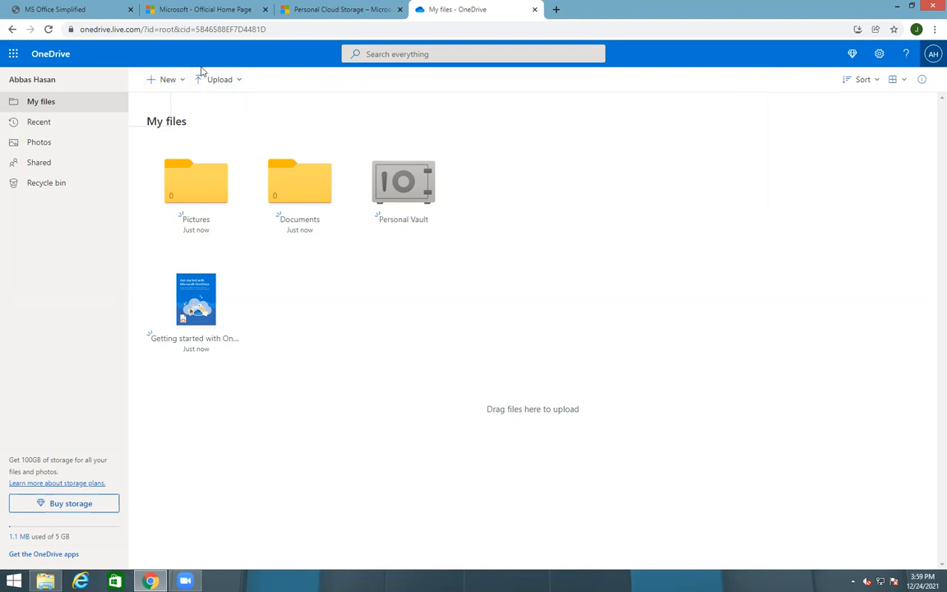
# Create a folder named STC BATCH, open it, and return to My files
pyautogui.click(171, 79)
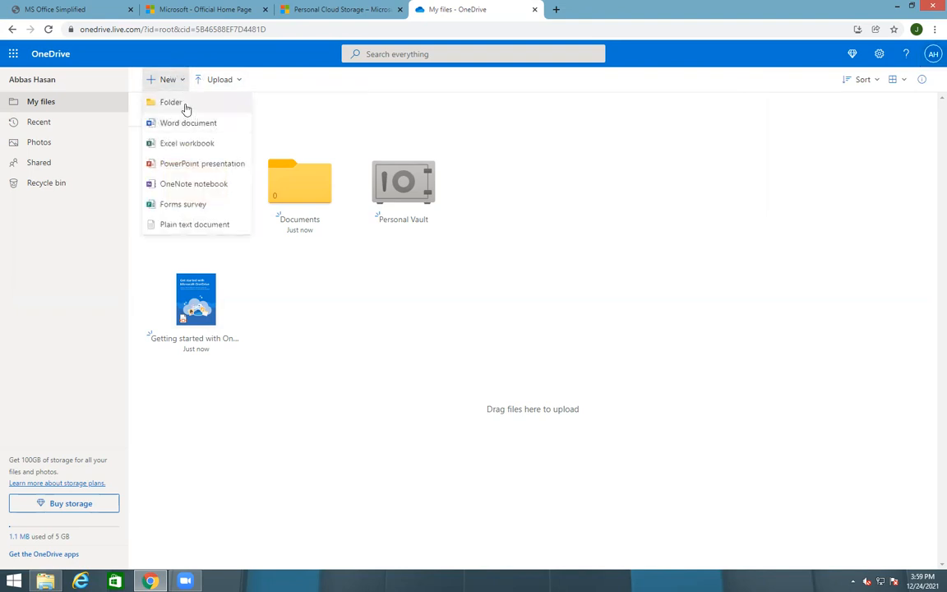
pyautogui.click(183, 102)
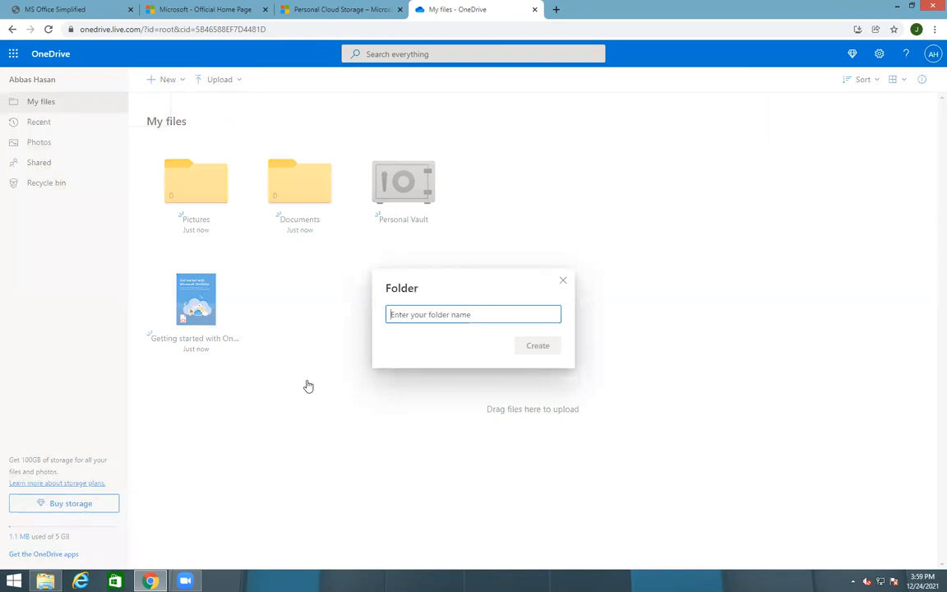
pyautogui.click(562, 281)
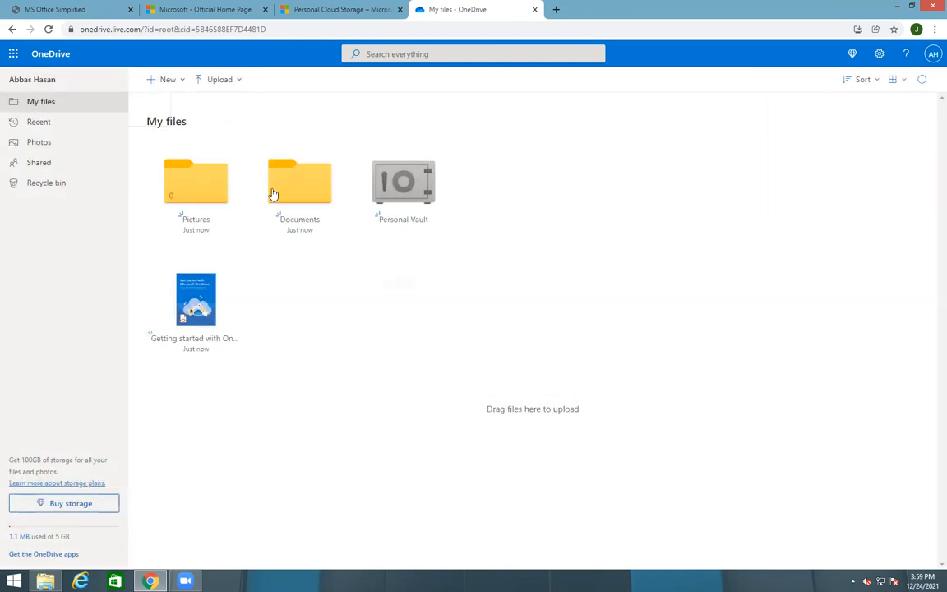
pyautogui.click(162, 80)
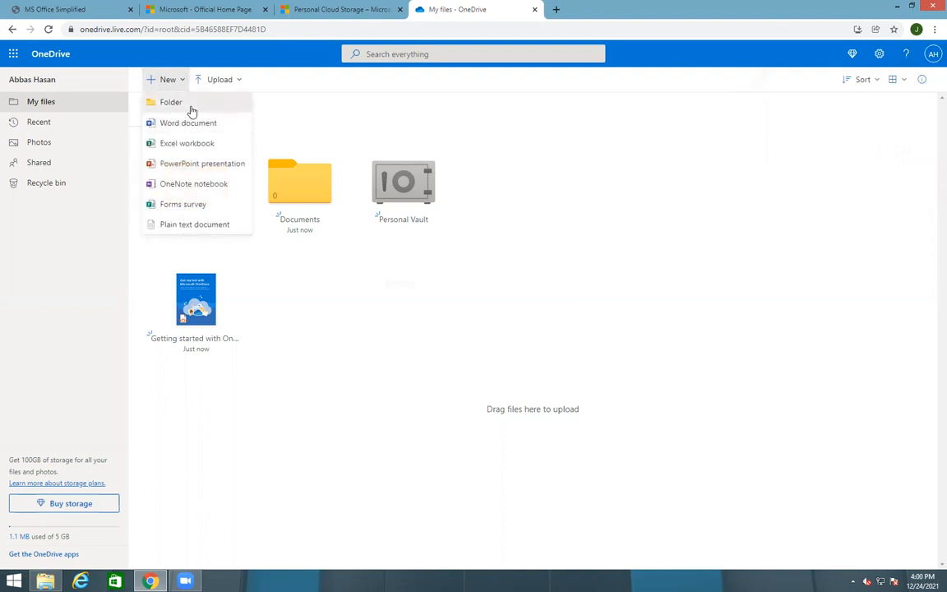
pyautogui.click(191, 110)
pyautogui.write('STC BATCH')
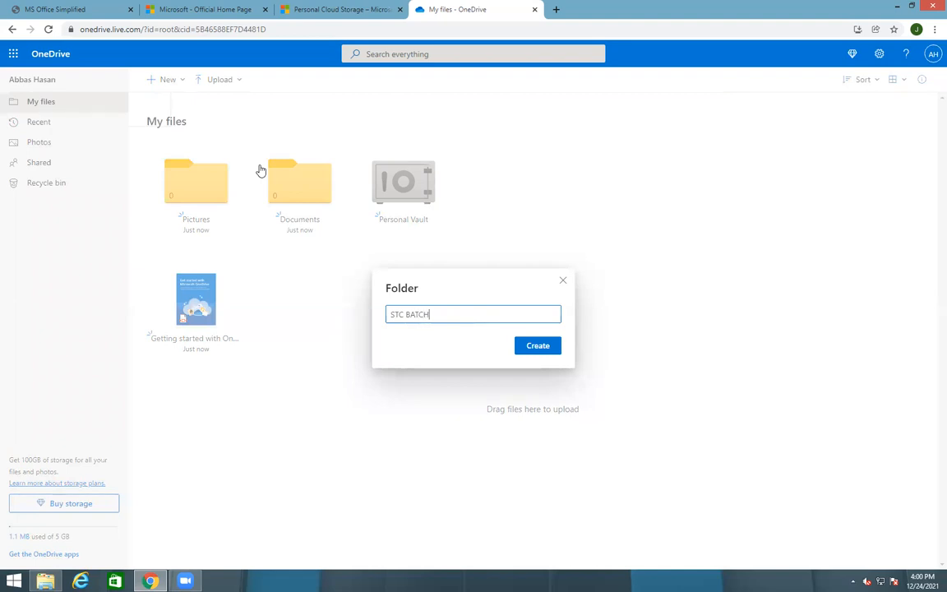
pyautogui.click(552, 349)
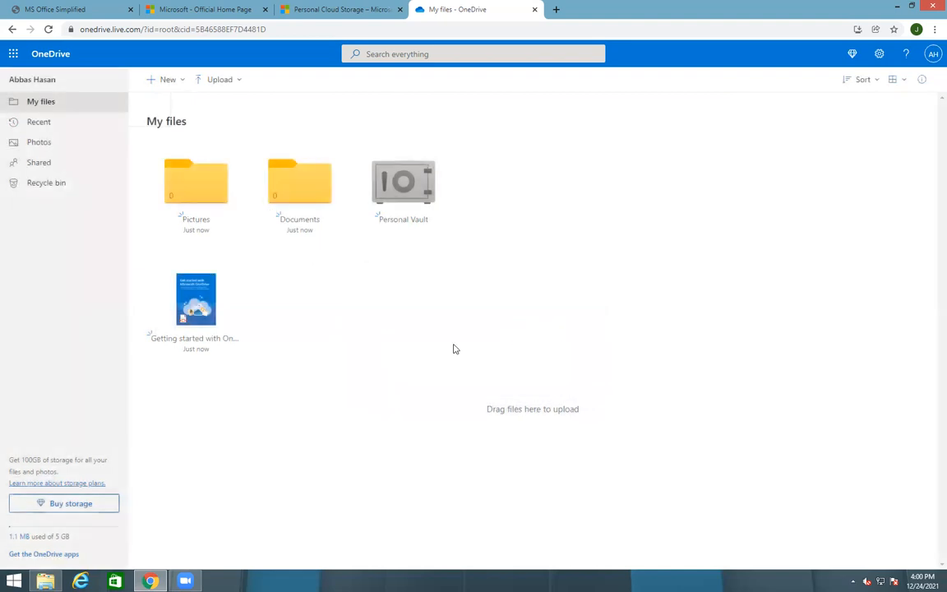
pyautogui.click(501, 212)
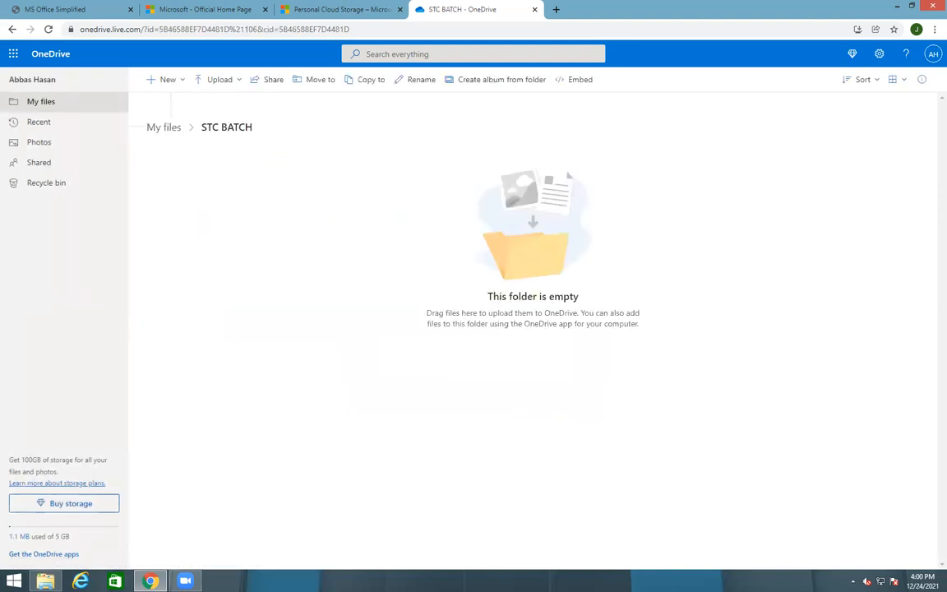
pyautogui.click(174, 129)
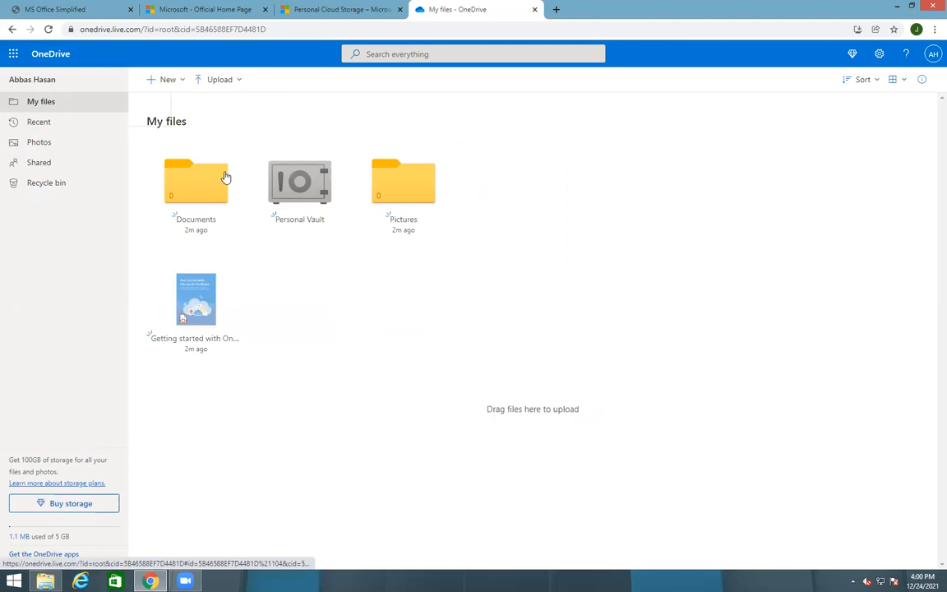
pyautogui.click(177, 86)
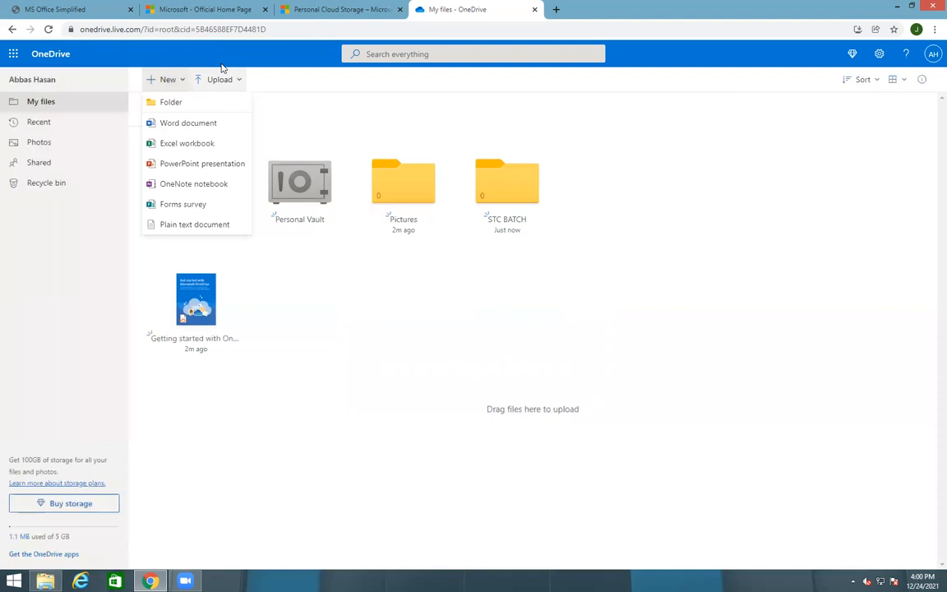
# Choose Upload > Files and pick Book2 from the Desktop folder to upload
pyautogui.click(205, 85)
pyautogui.click(206, 83)
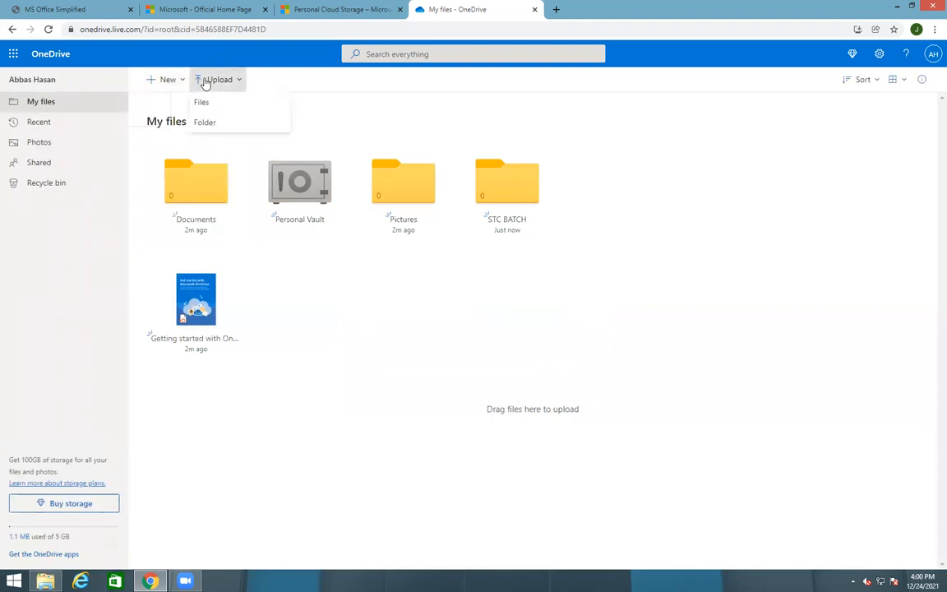
pyautogui.click(203, 103)
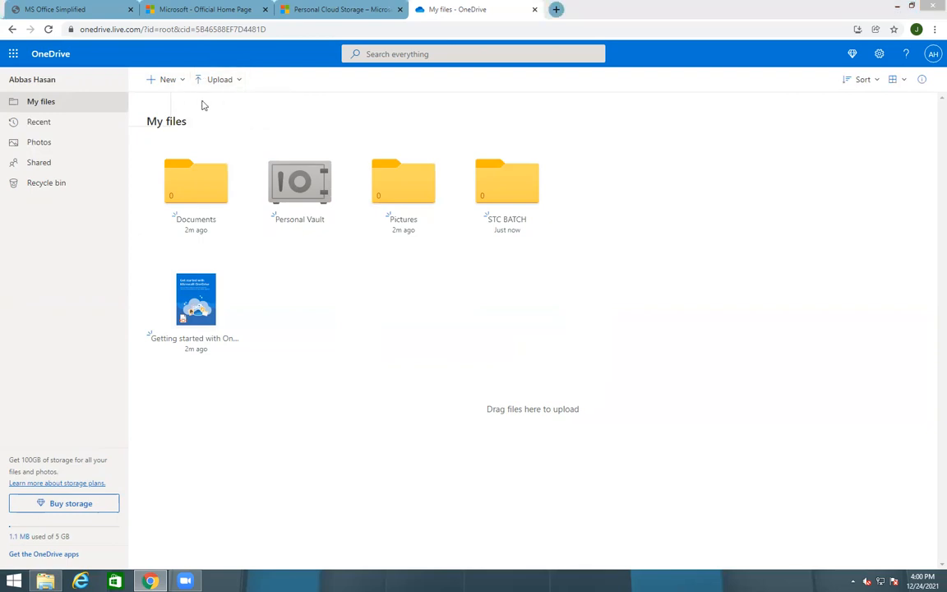
pyautogui.click(51, 121)
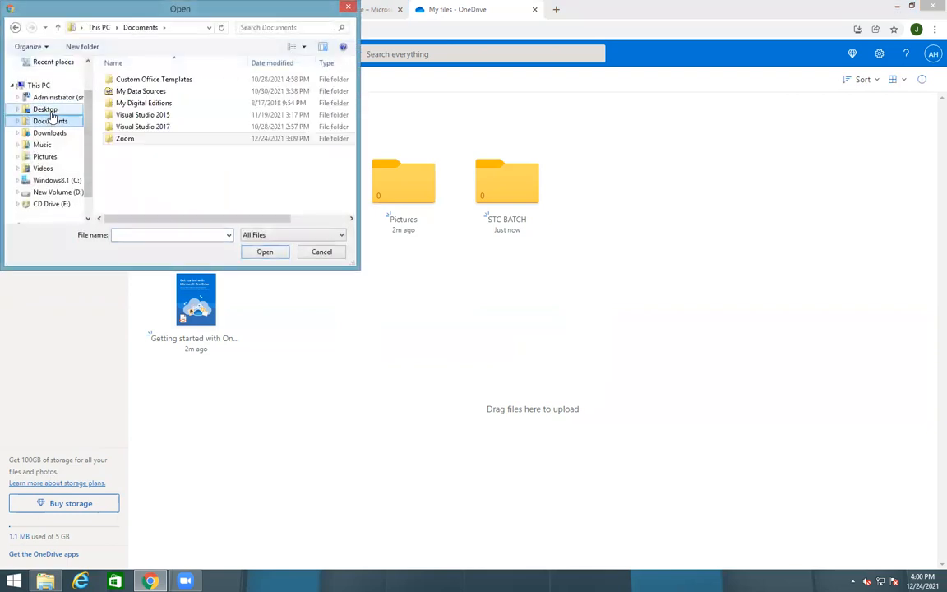
pyautogui.click(46, 109)
pyautogui.click(298, 146)
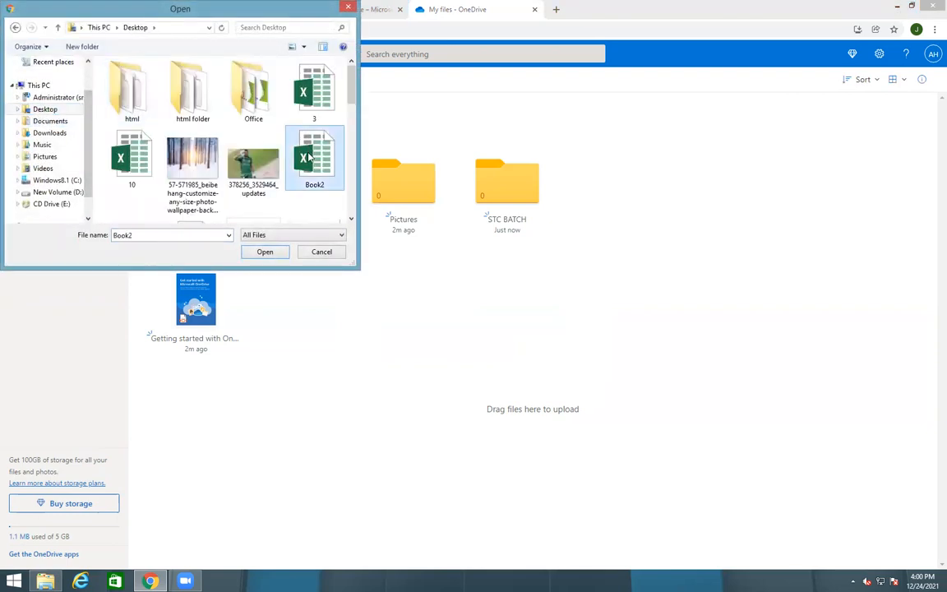
pyautogui.click(265, 251)
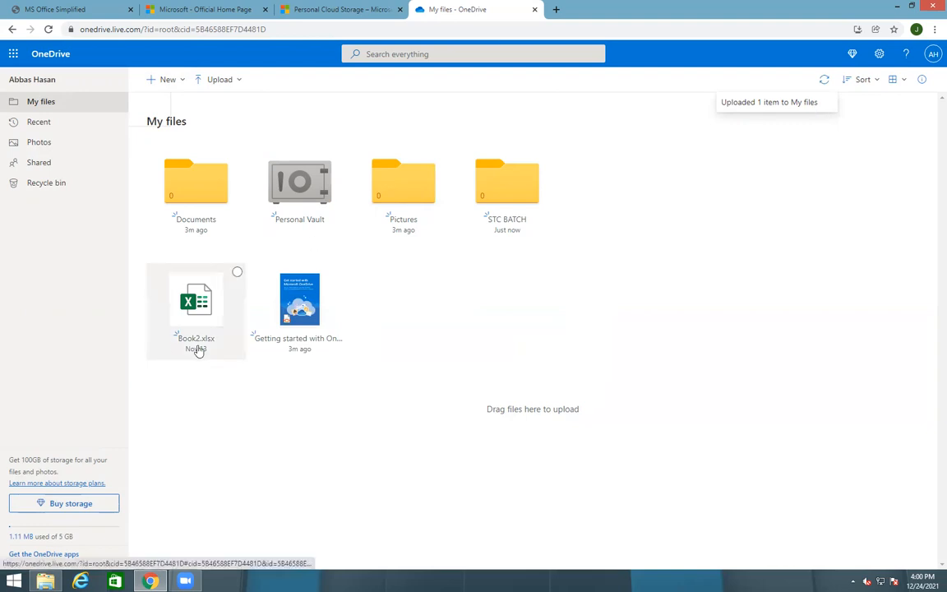
pyautogui.click(92, 129)
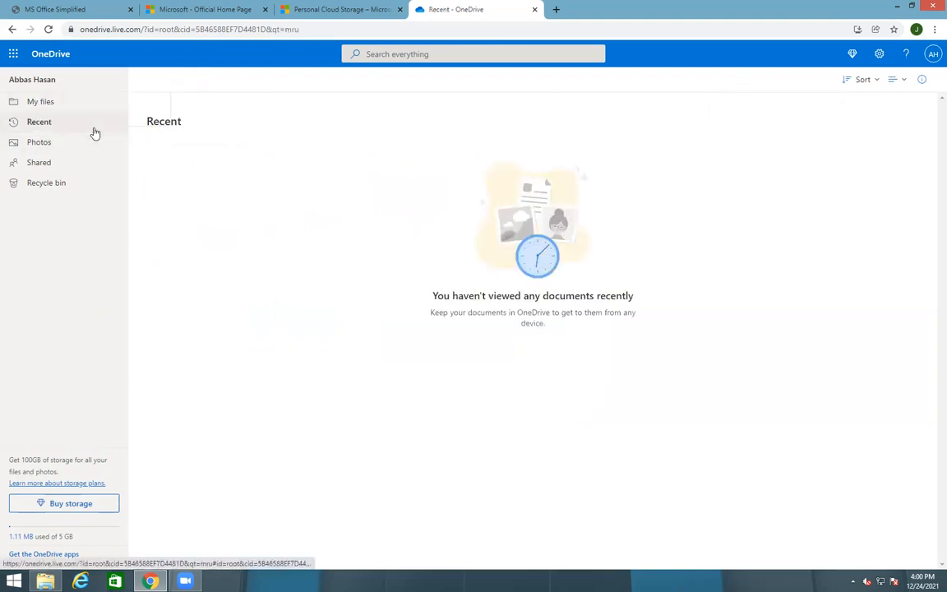
pyautogui.click(49, 29)
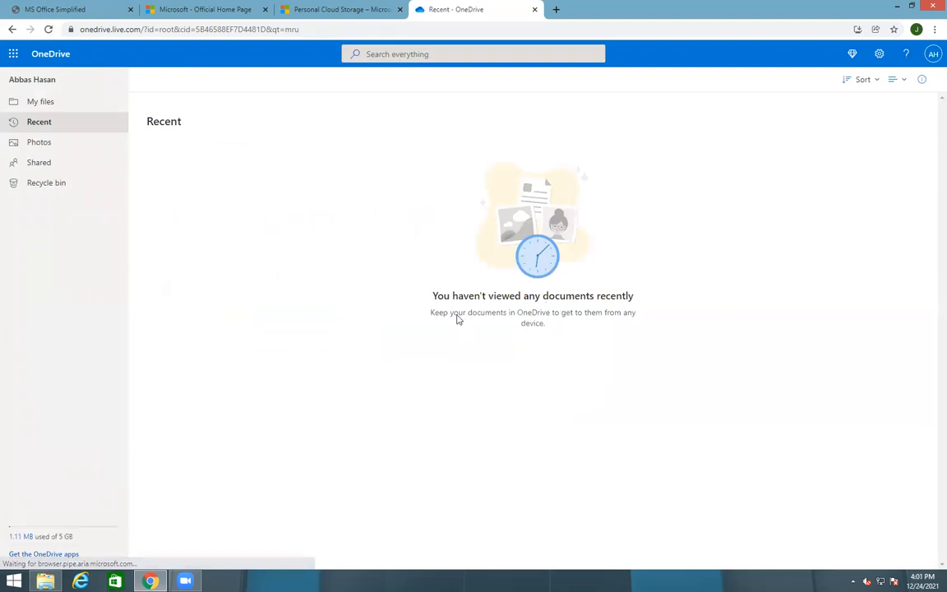
pyautogui.click(30, 103)
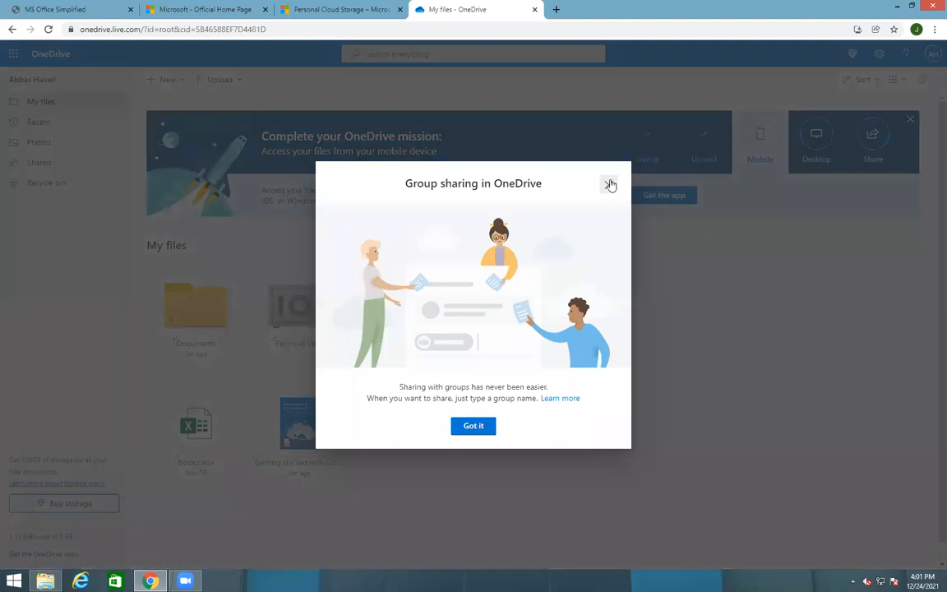
pyautogui.click(610, 184)
pyautogui.click(50, 125)
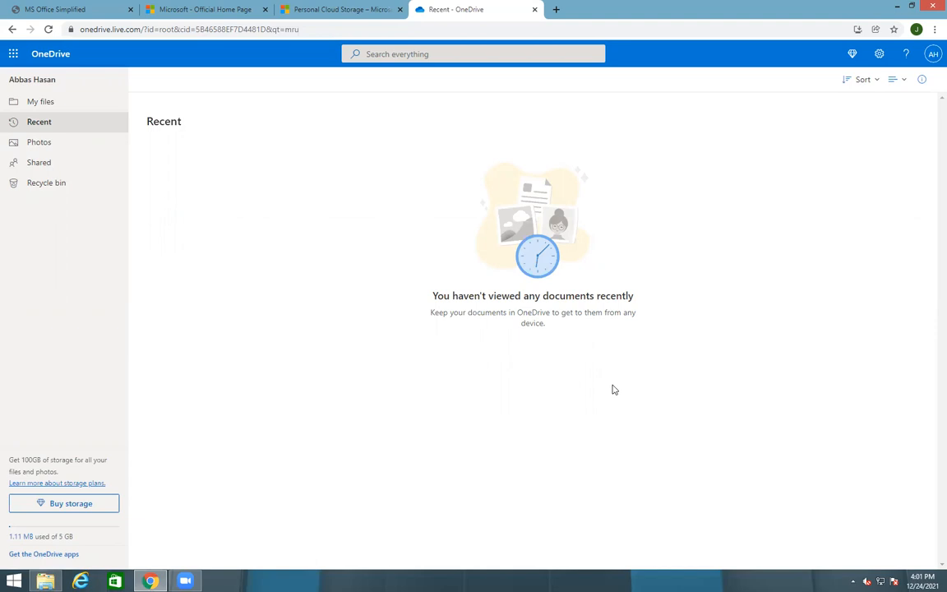
pyautogui.click(101, 97)
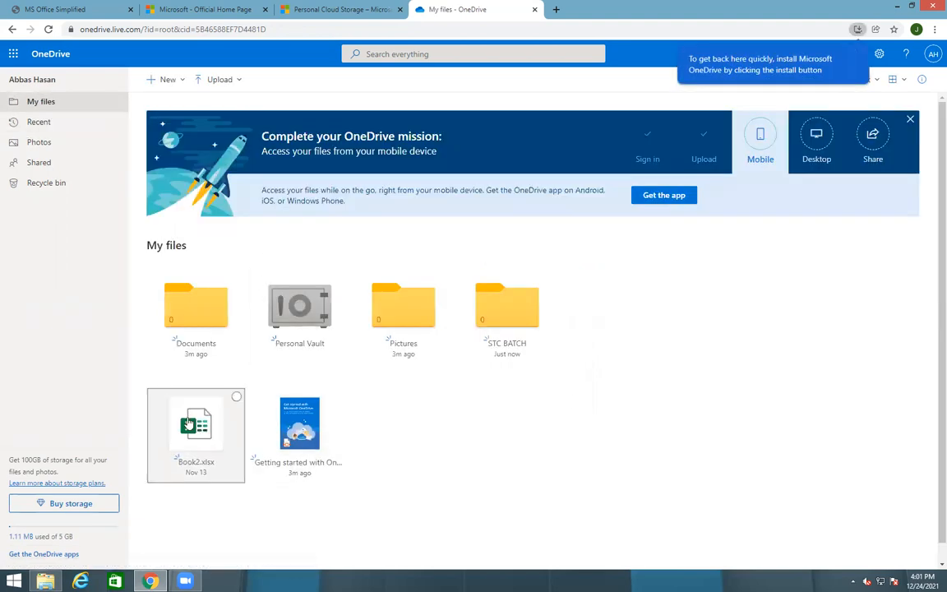
pyautogui.click(189, 422)
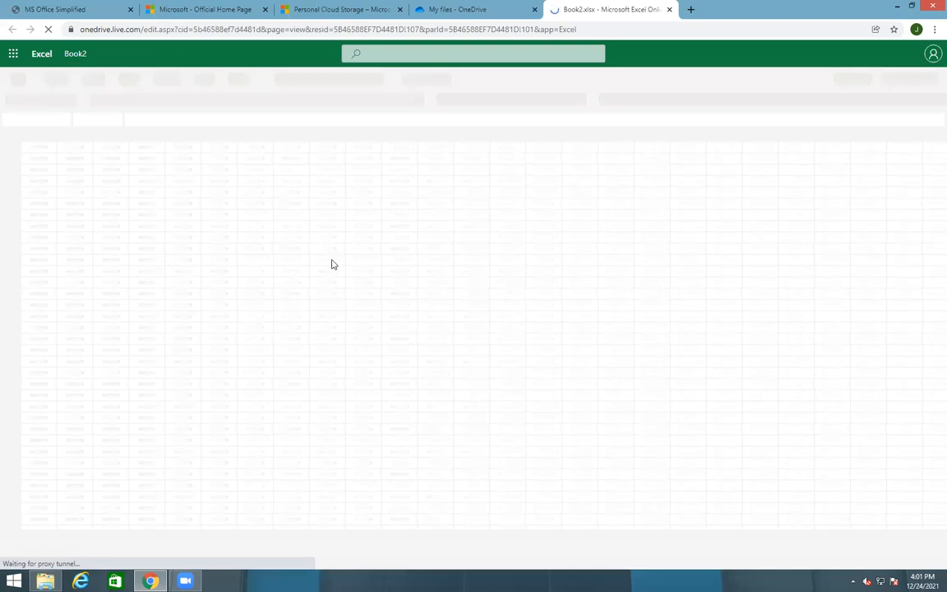
# Return to the My files tab, refresh the list, and close the Book2.xlsx workbook tab
pyautogui.click(427, 9)
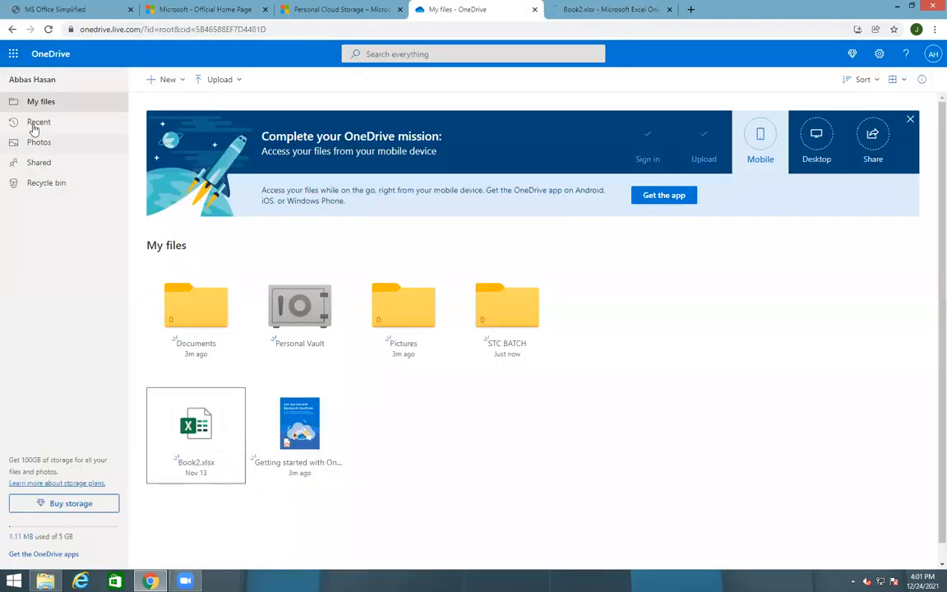
pyautogui.click(56, 123)
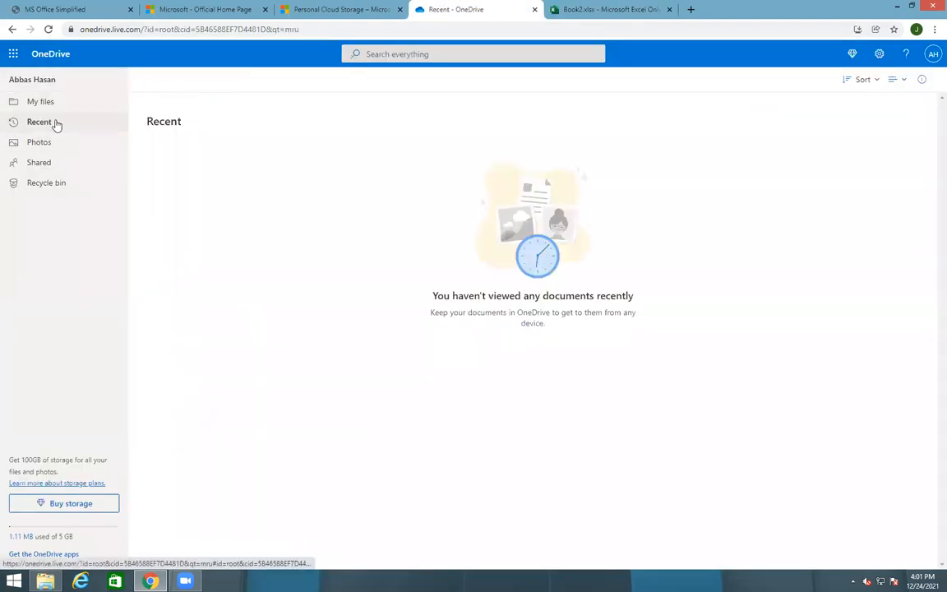
pyautogui.click(46, 30)
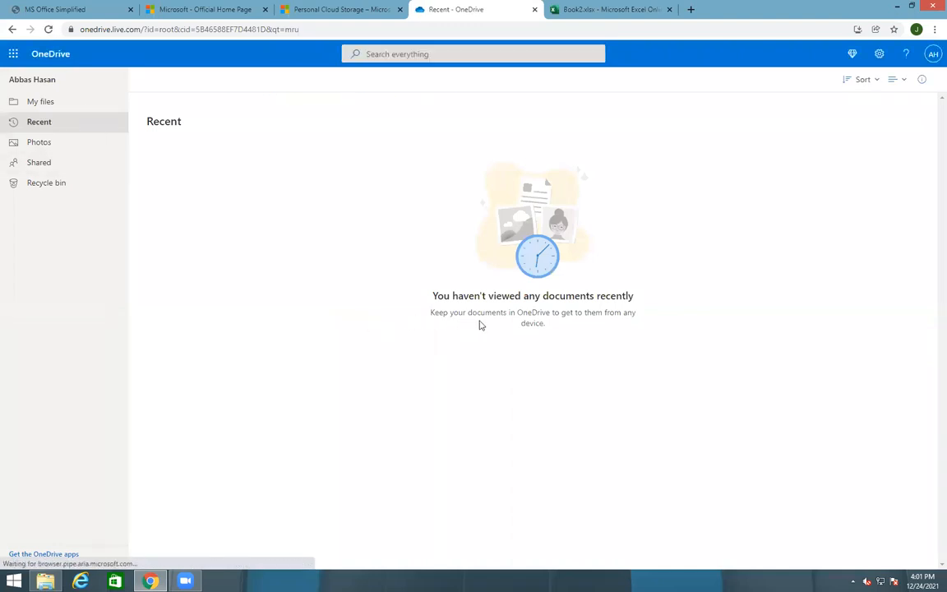
pyautogui.click(31, 102)
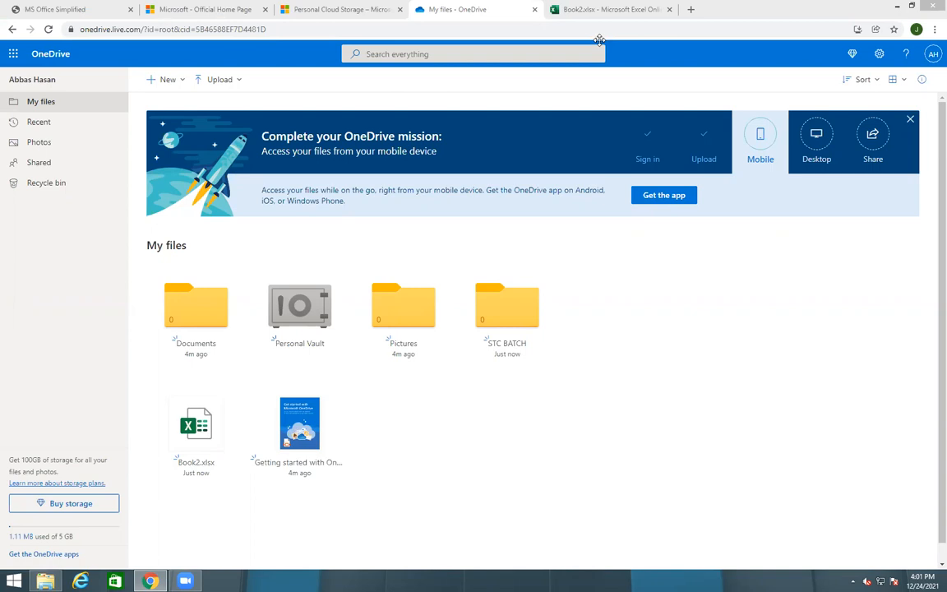
pyautogui.click(669, 10)
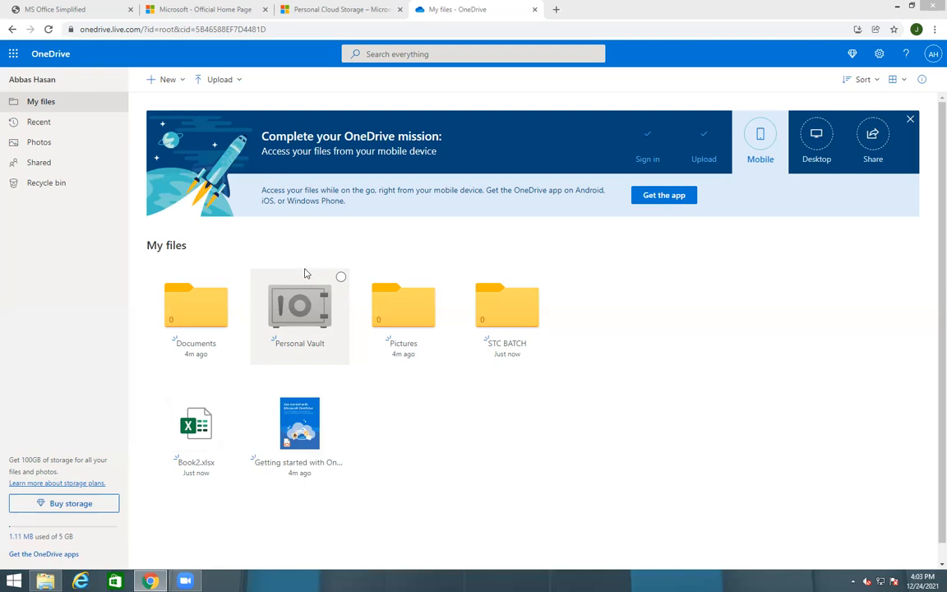
pyautogui.click(910, 119)
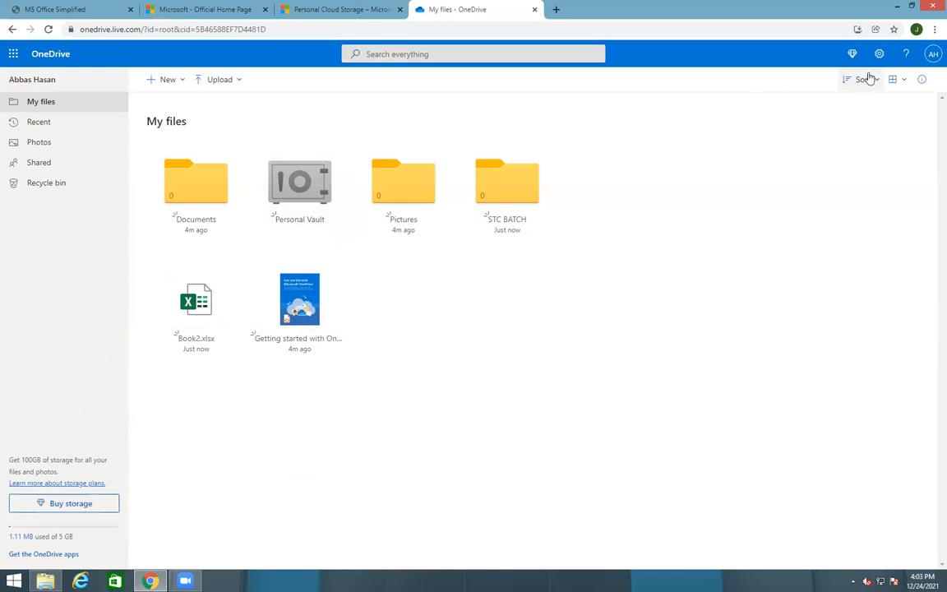
# Close the account card and both OneDrive tabs, then open a new browser tab
pyautogui.click(933, 52)
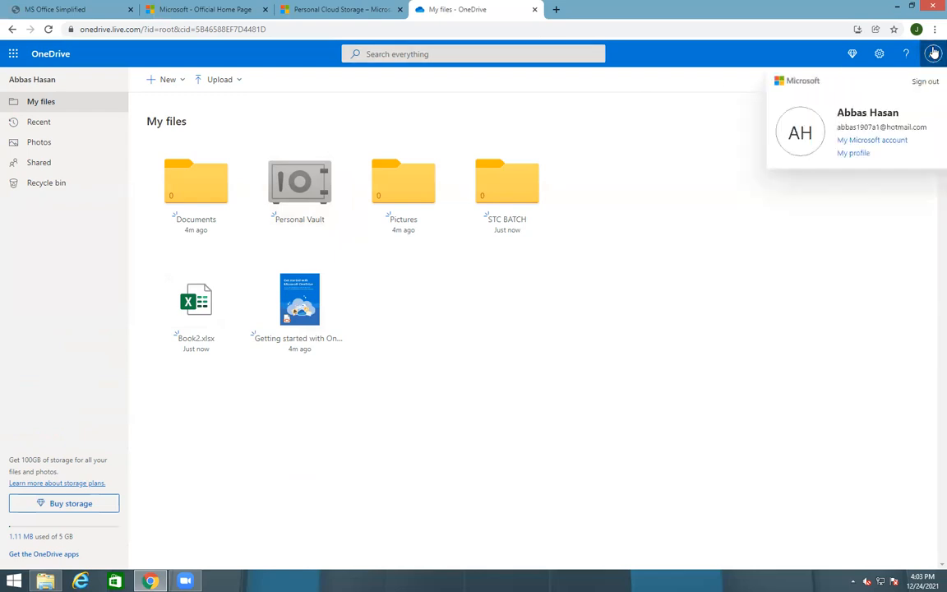
pyautogui.click(670, 94)
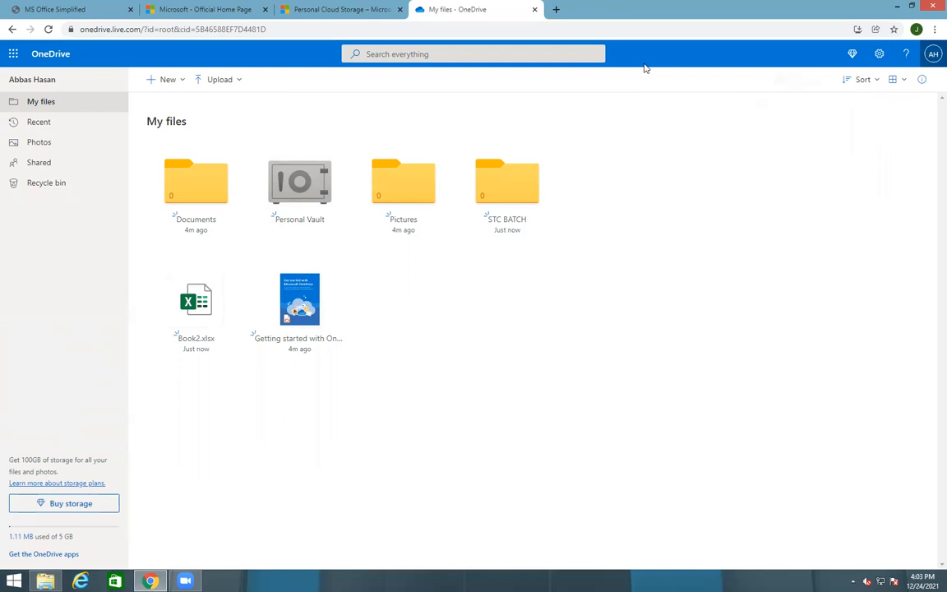
pyautogui.click(534, 9)
pyautogui.click(400, 9)
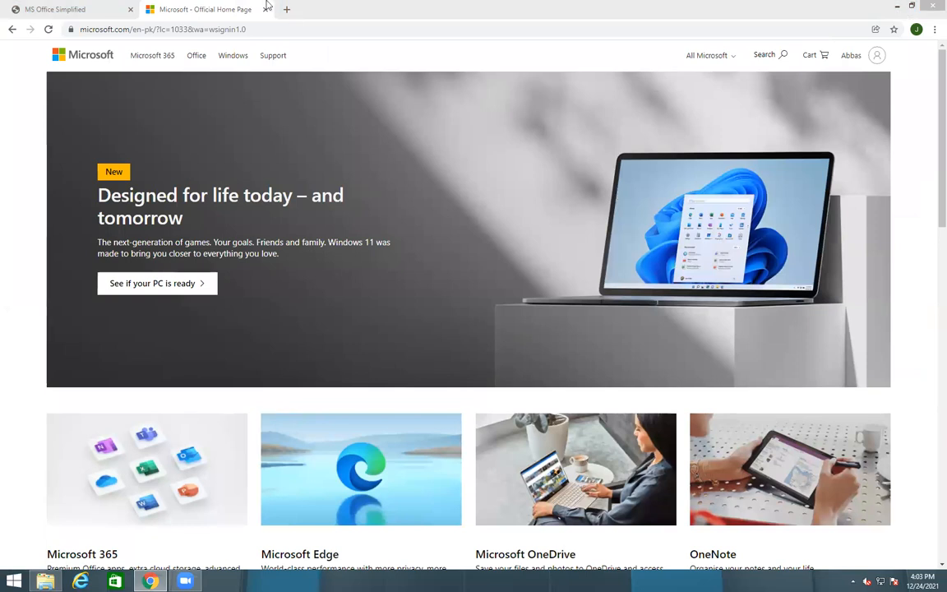
pyautogui.click(289, 10)
# Search Google for 'outlook' and open the outlook.live.com result
pyautogui.write('out')
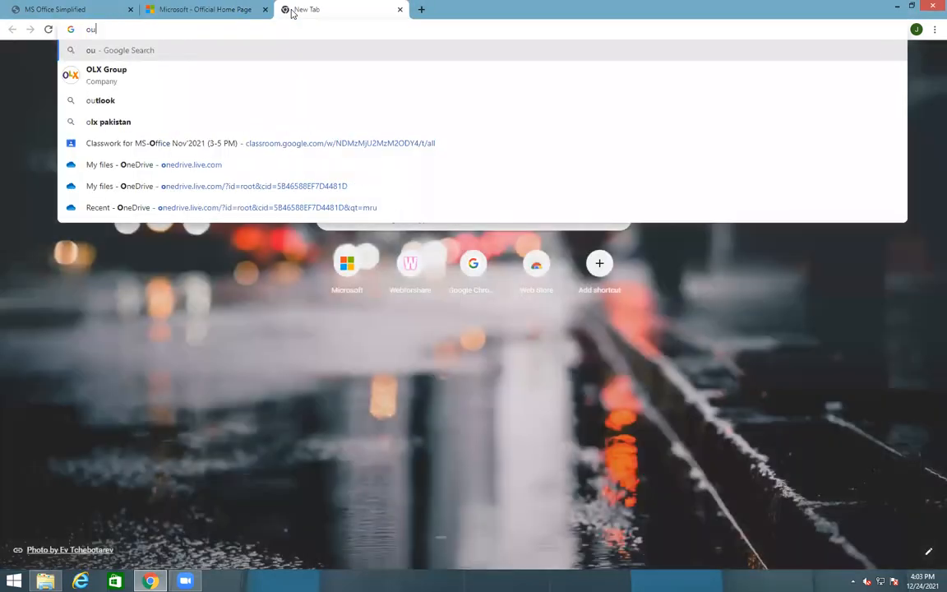
pyautogui.press('Down')
pyautogui.press('Return')
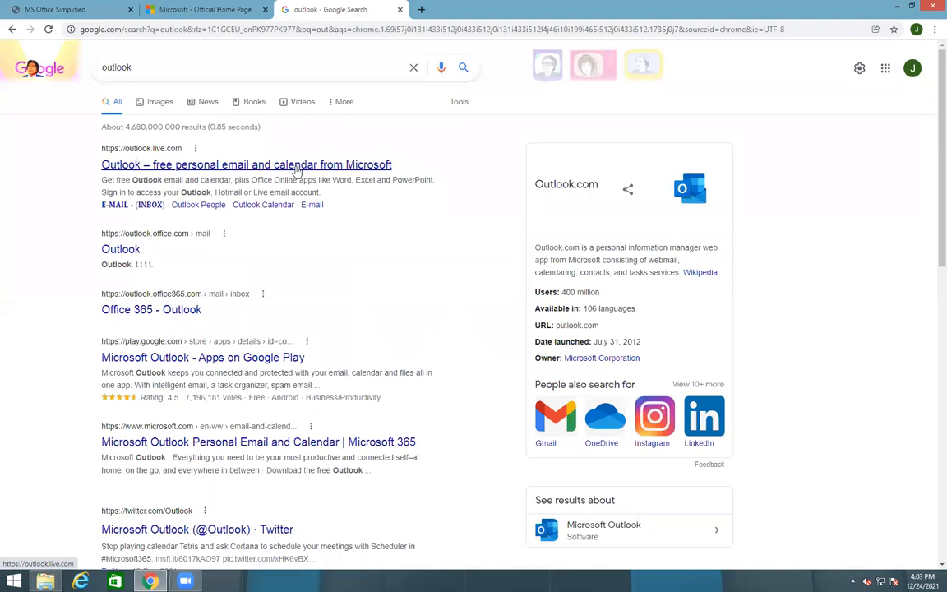
pyautogui.click(298, 166)
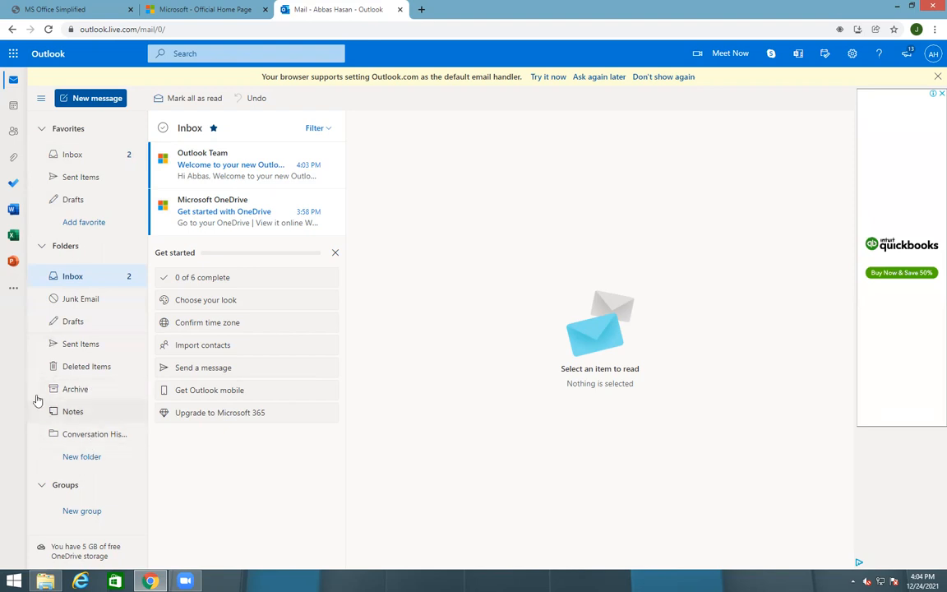
# Switch to the Calendar's Month view and move back to November 2021
pyautogui.click(14, 81)
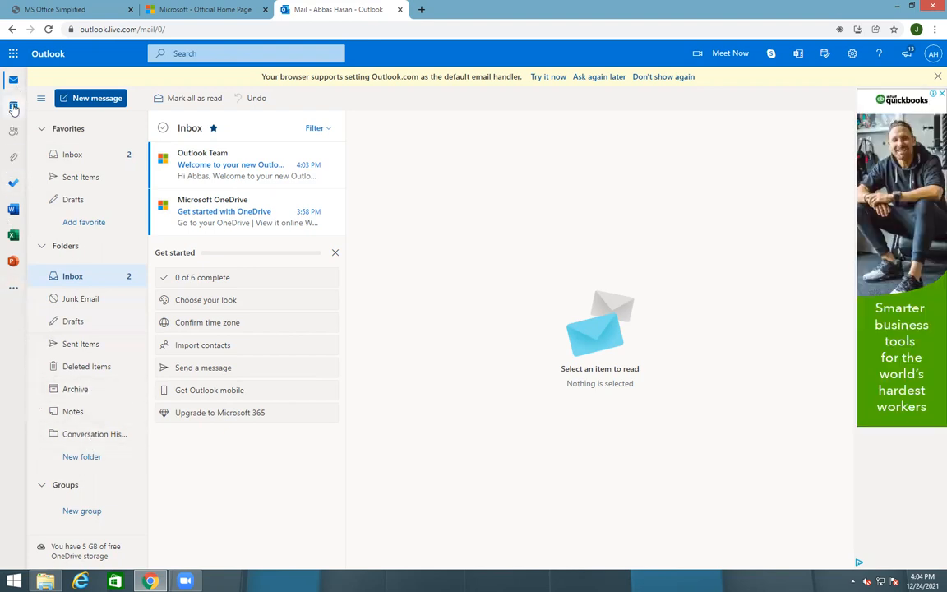
pyautogui.click(13, 107)
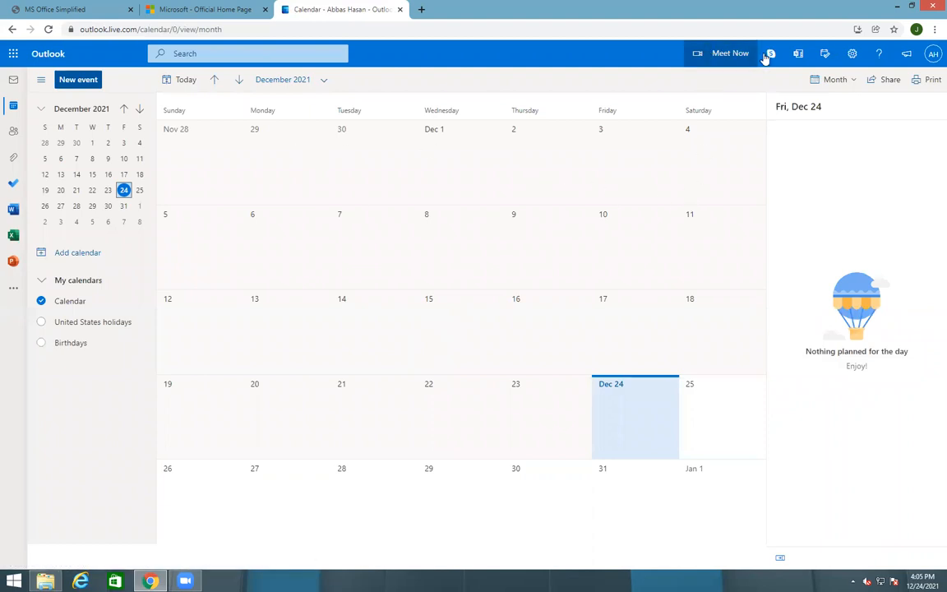
pyautogui.rightClick(493, 242)
pyautogui.click(457, 248)
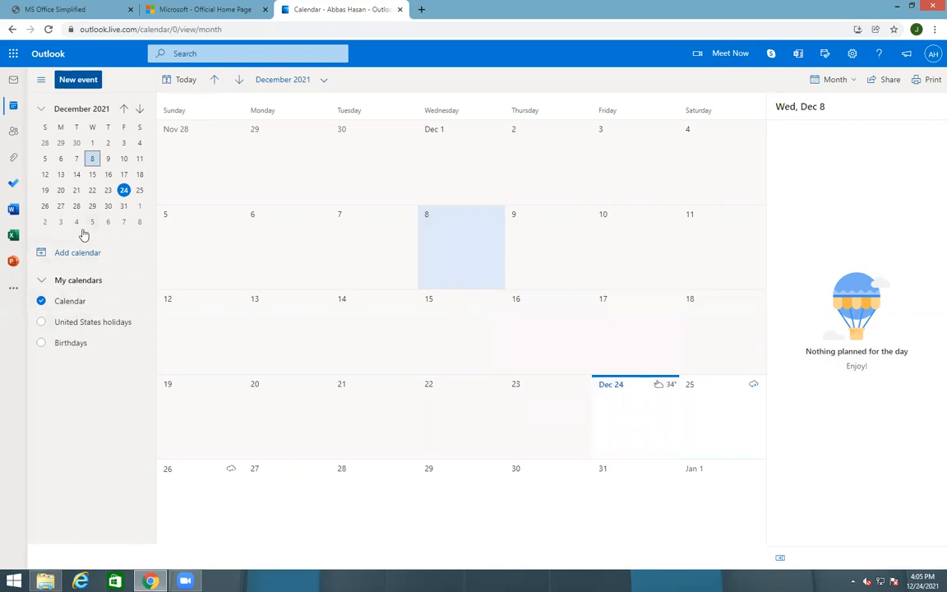
pyautogui.click(215, 80)
pyautogui.click(358, 165)
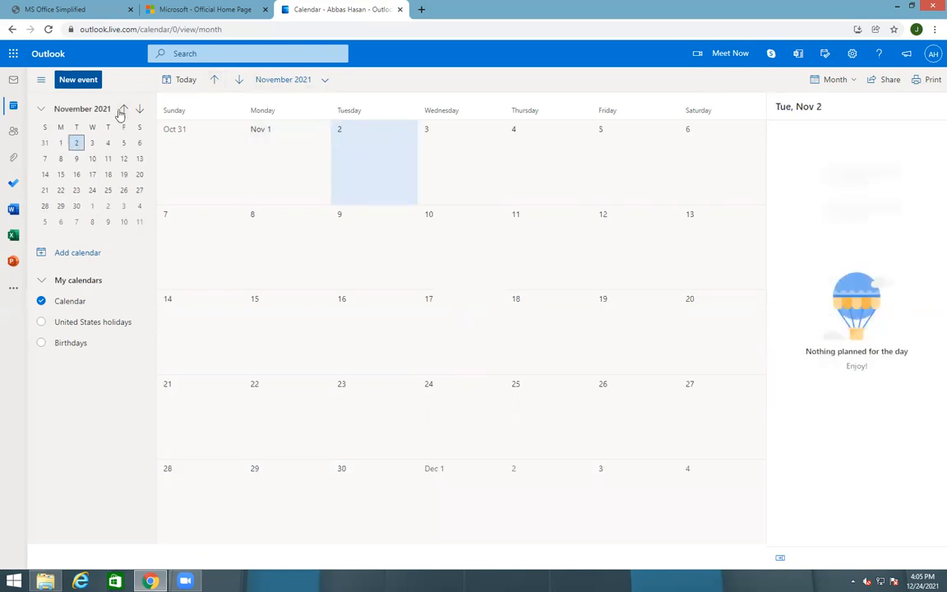
pyautogui.click(83, 80)
# Select December 28, 2021 in the mini calendar and start a new event there
pyautogui.click(107, 175)
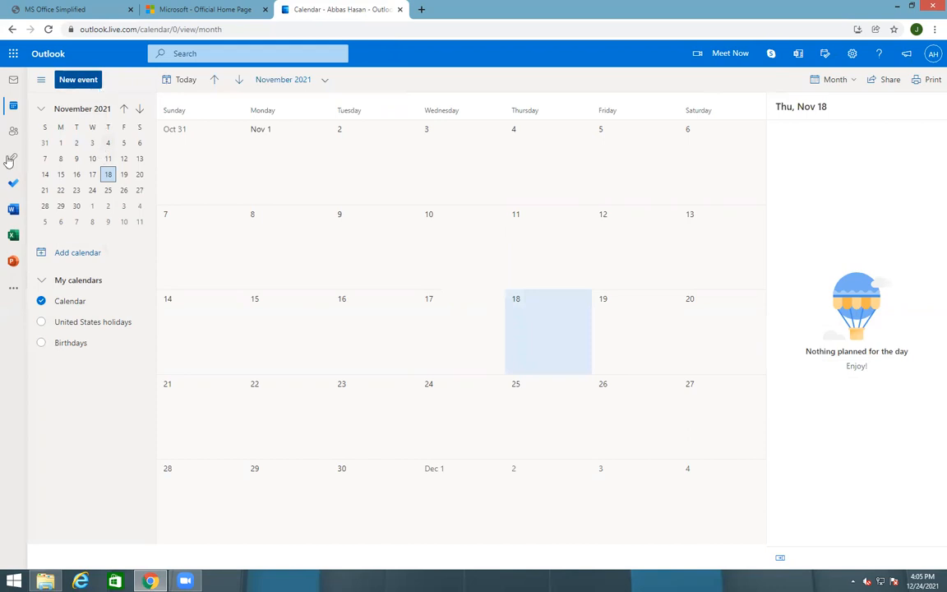
pyautogui.click(85, 80)
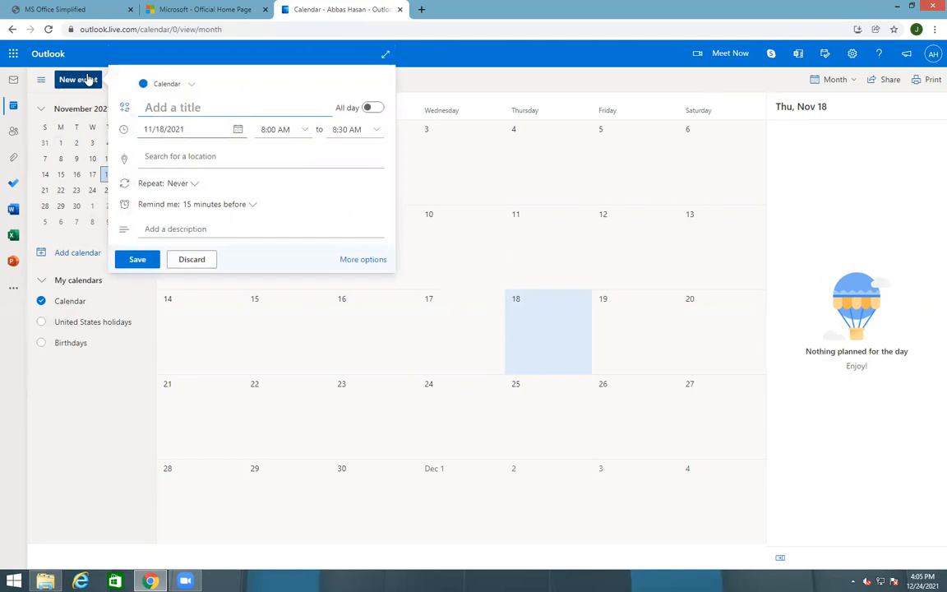
pyautogui.click(450, 91)
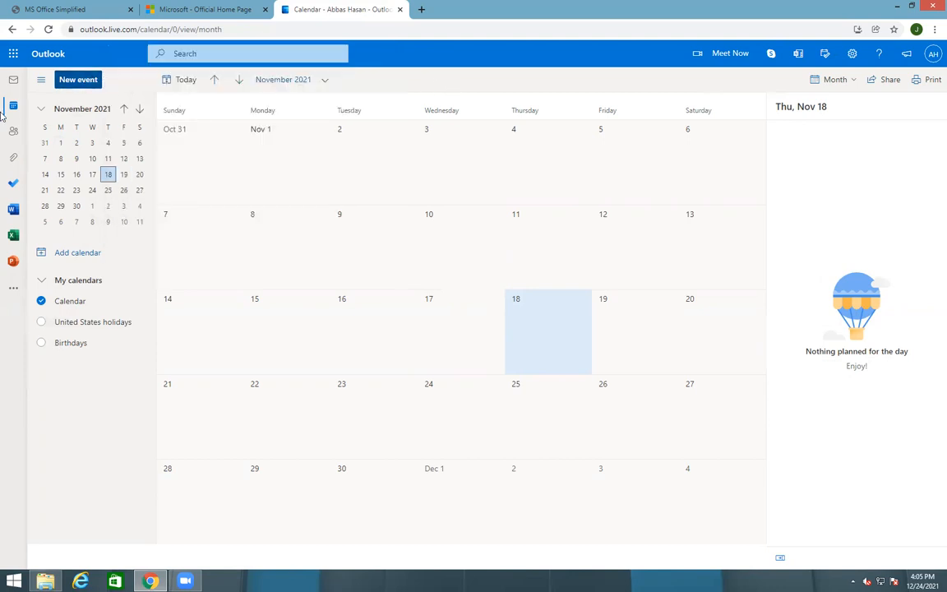
pyautogui.click(337, 271)
pyautogui.click(92, 143)
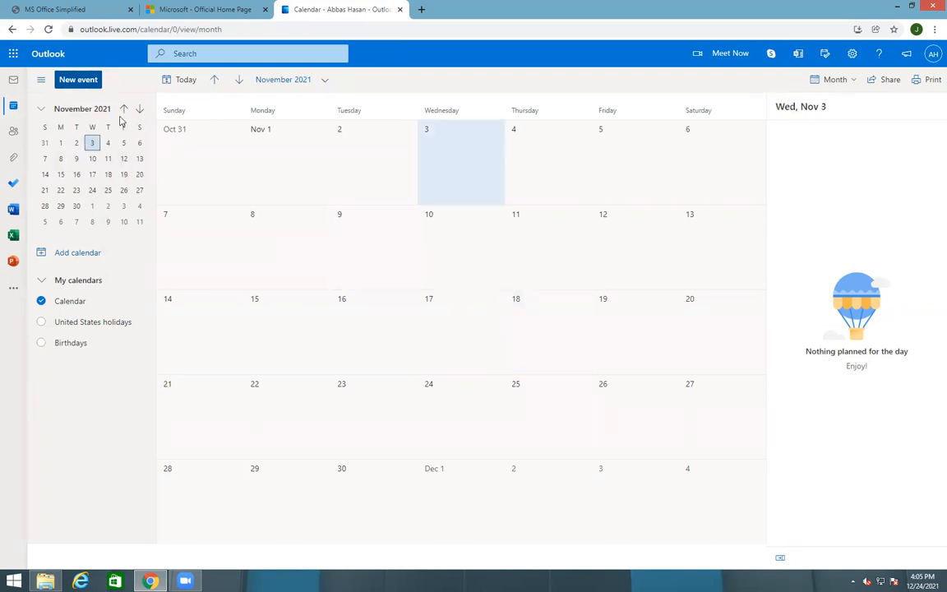
pyautogui.click(139, 110)
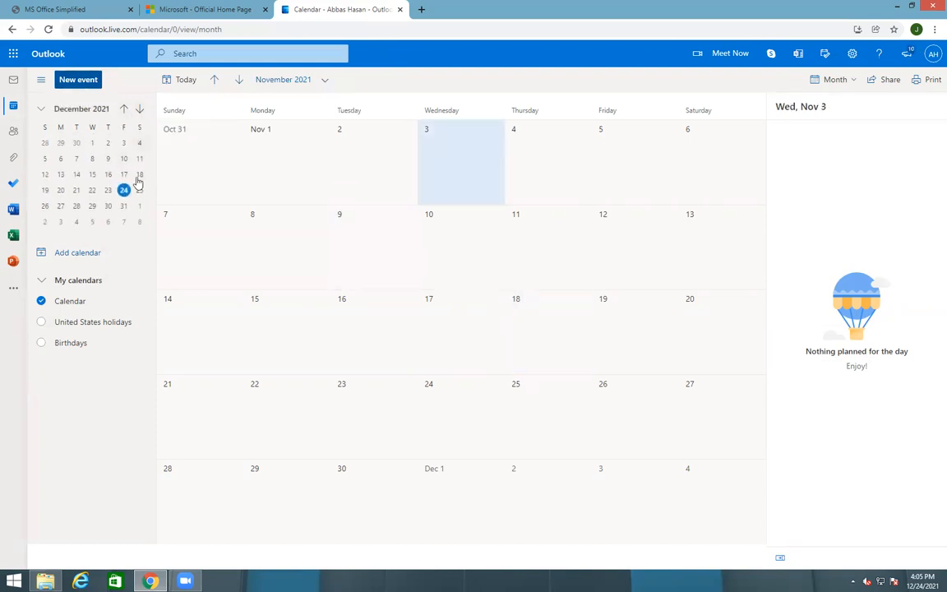
pyautogui.click(75, 206)
pyautogui.click(82, 81)
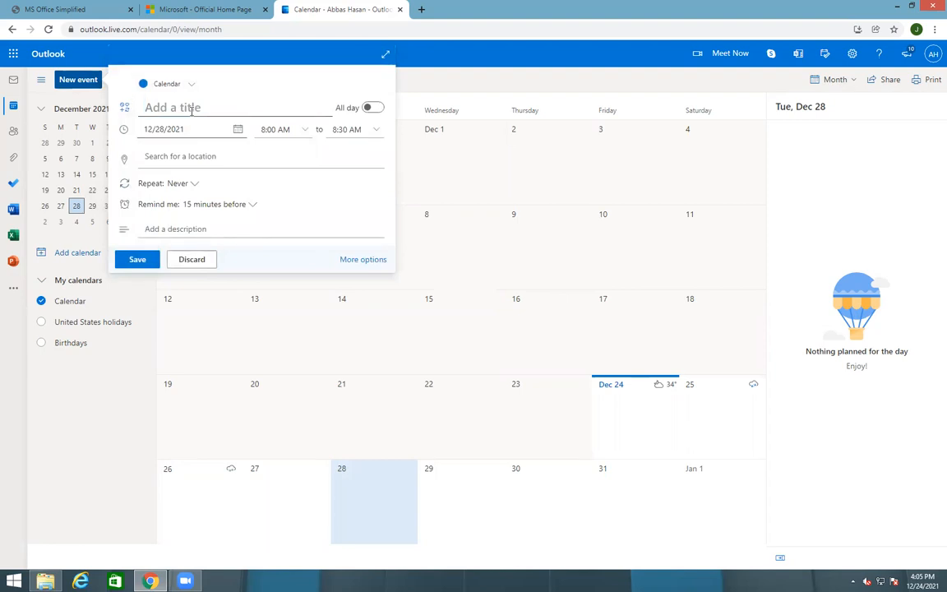
# Title the event 'Meetings', keep December 28 as the date, allow location, and save it
pyautogui.write('<')
pyautogui.press('BackSpace')
pyautogui.write('Meetings')
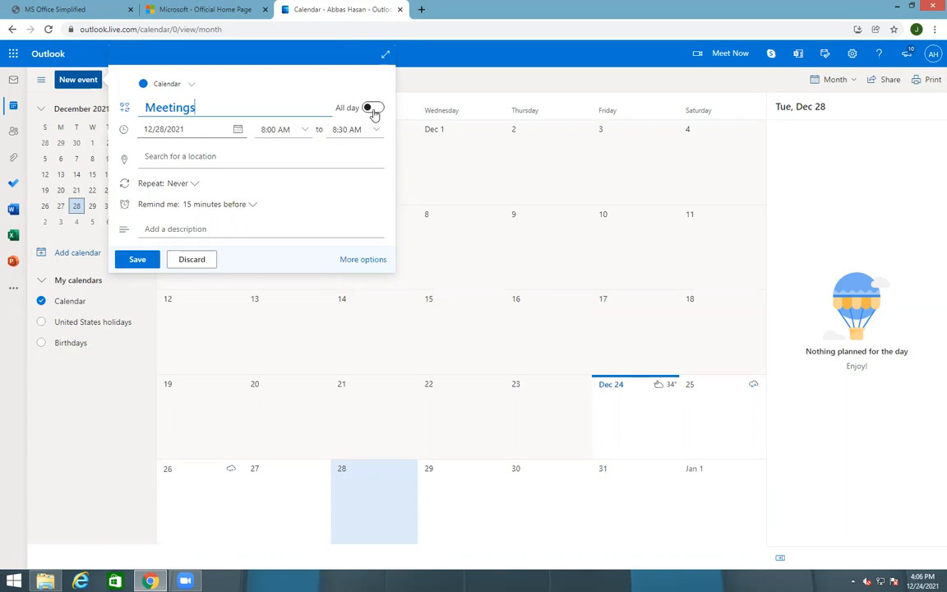
pyautogui.click(167, 129)
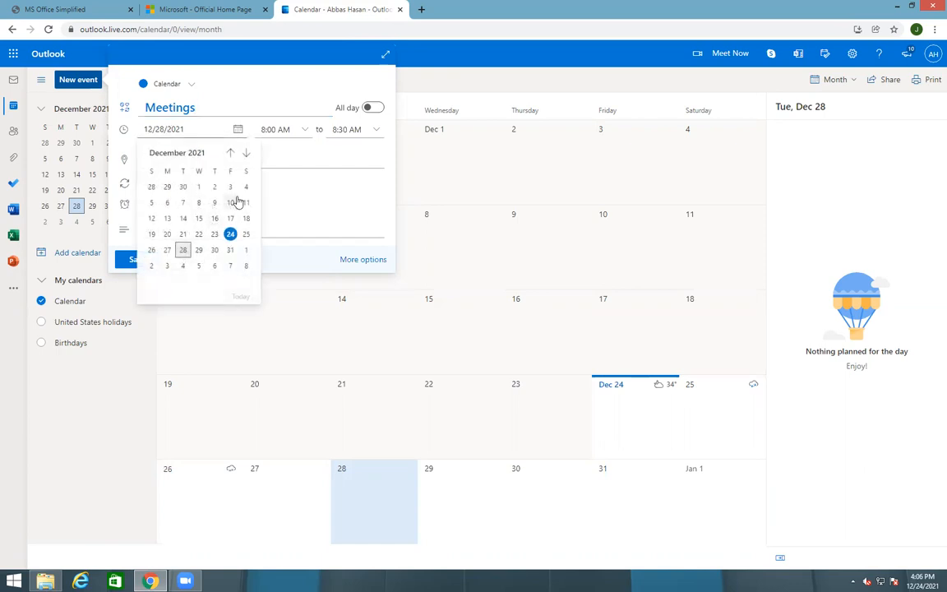
pyautogui.click(318, 205)
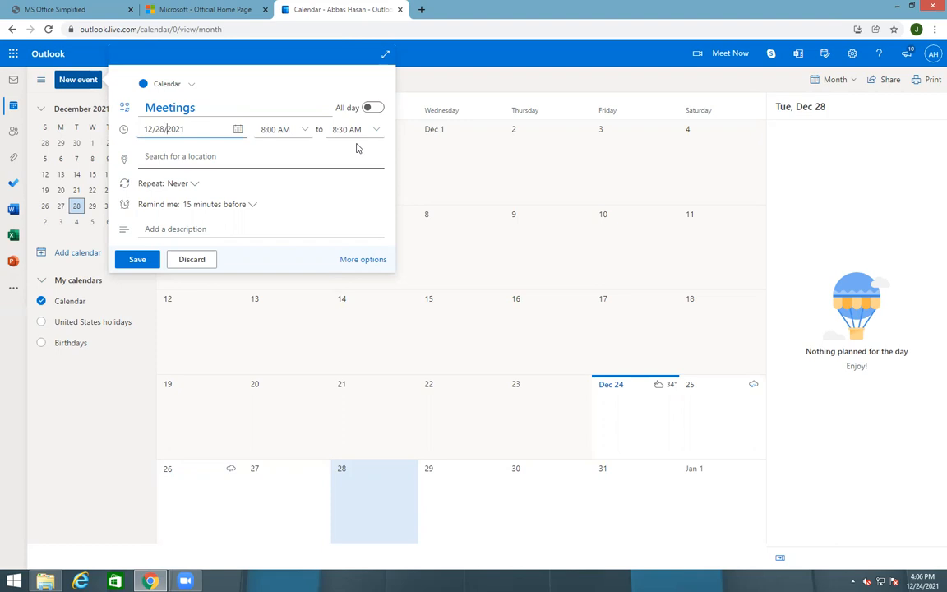
pyautogui.click(245, 155)
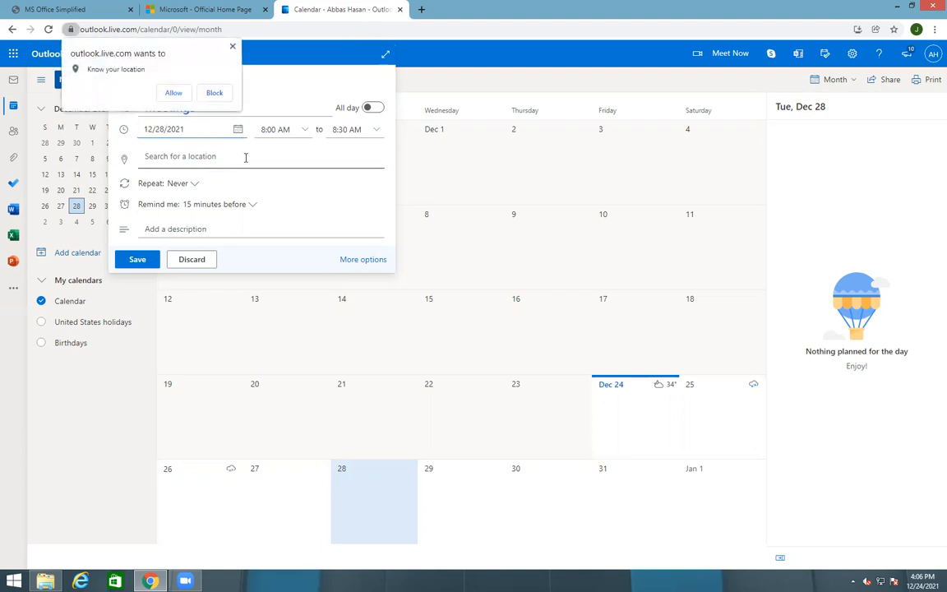
pyautogui.click(233, 47)
pyautogui.click(198, 159)
pyautogui.click(172, 92)
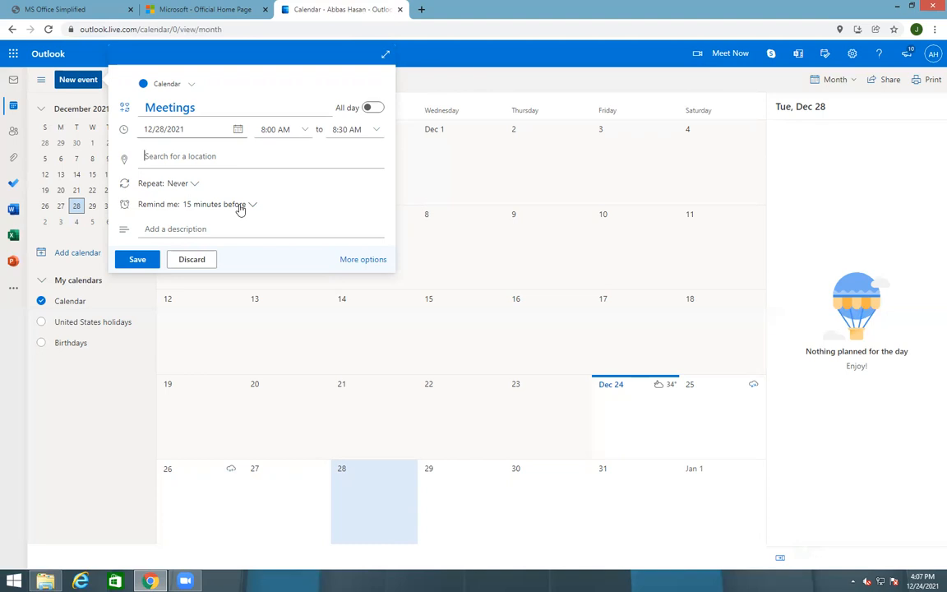
pyautogui.click(140, 260)
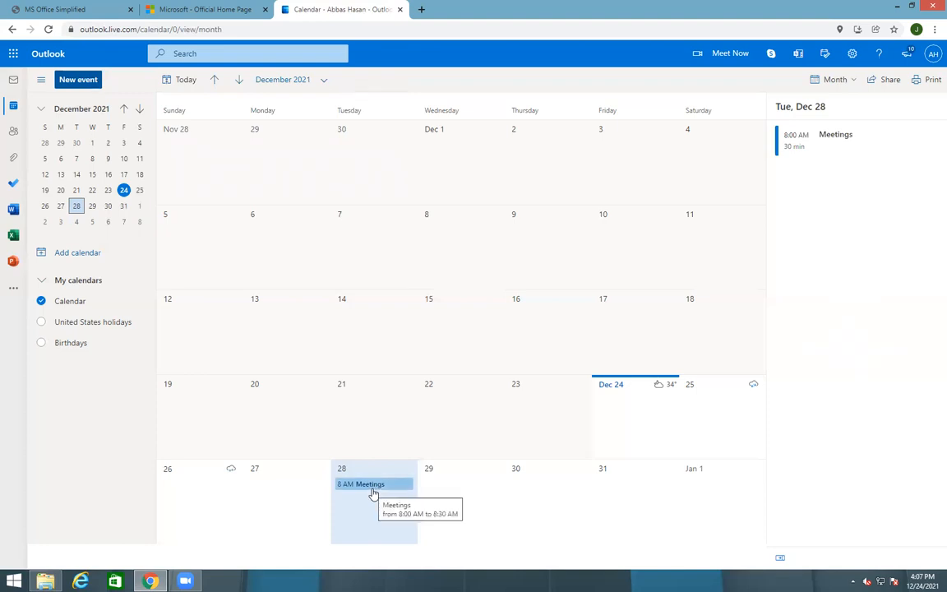
# Move the calendar to January 2022, discard the unsaved event form, and go to People
pyautogui.click(140, 109)
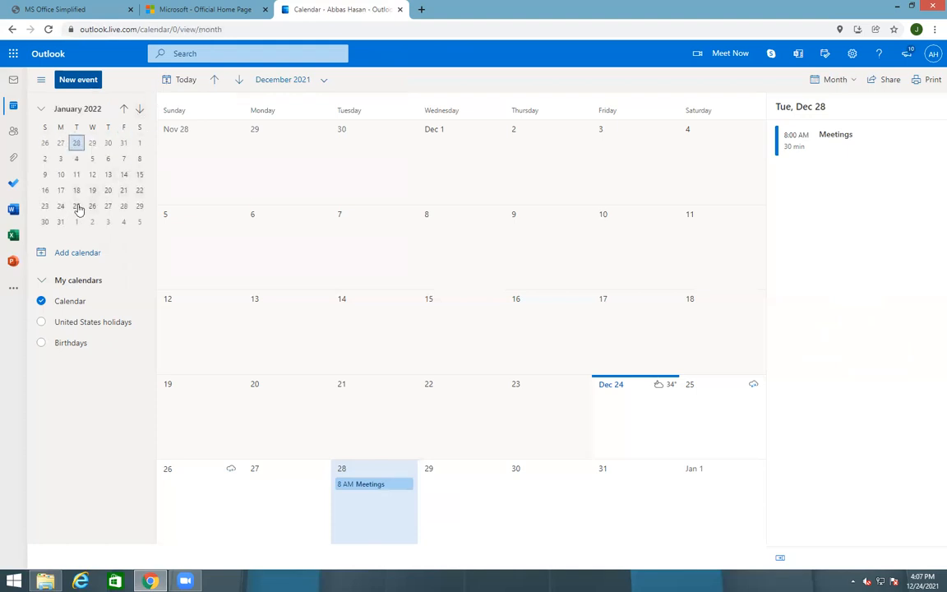
pyautogui.click(61, 205)
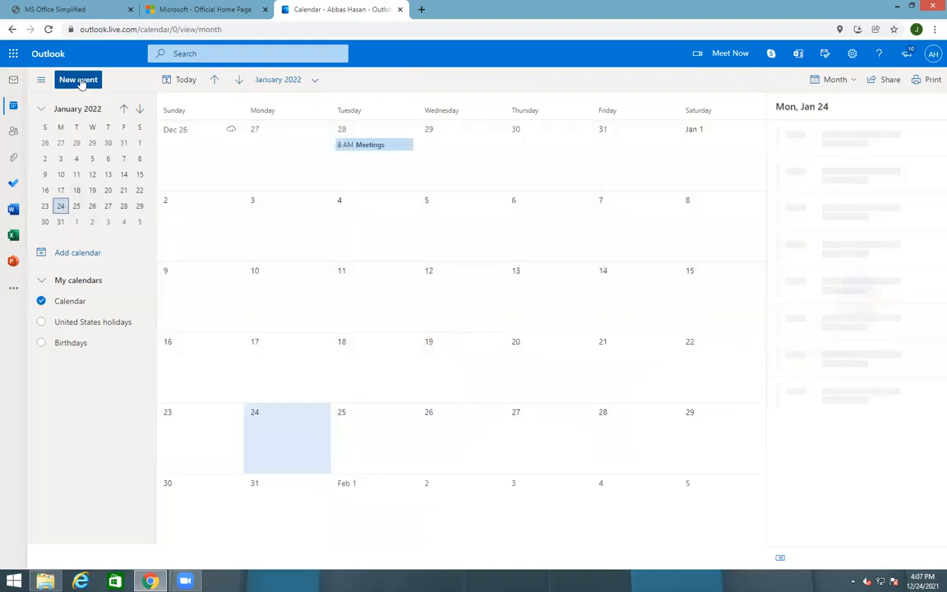
pyautogui.click(79, 80)
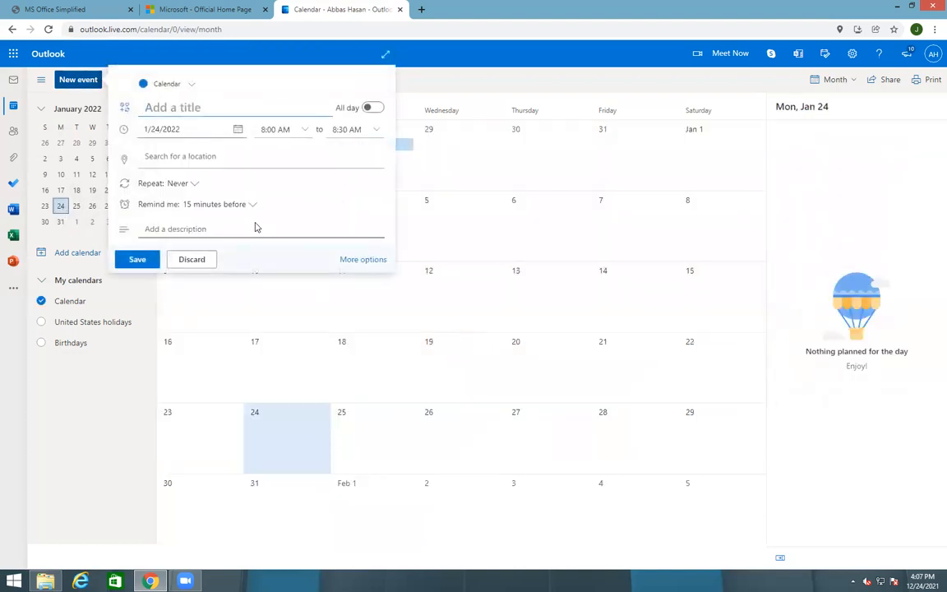
pyautogui.click(407, 49)
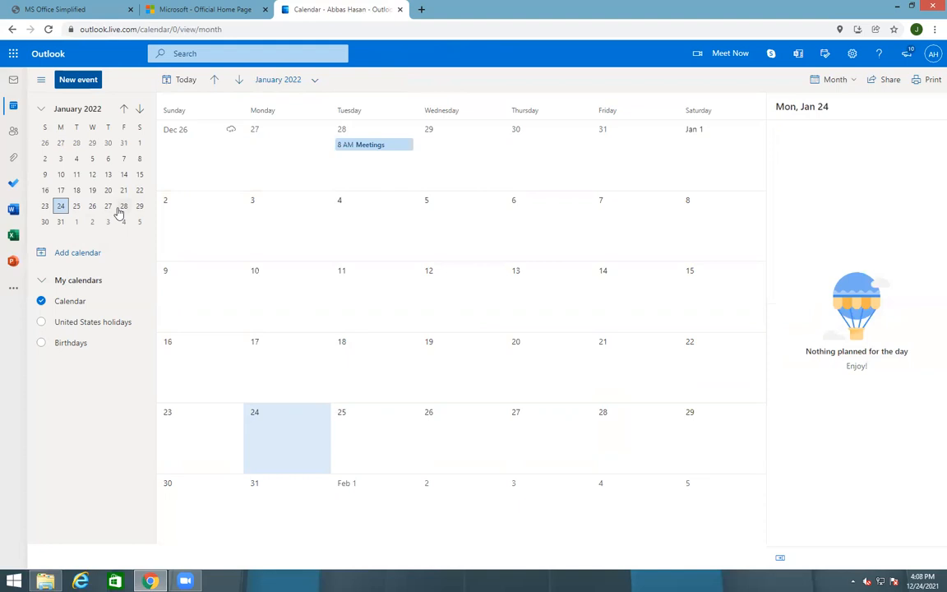
pyautogui.click(14, 132)
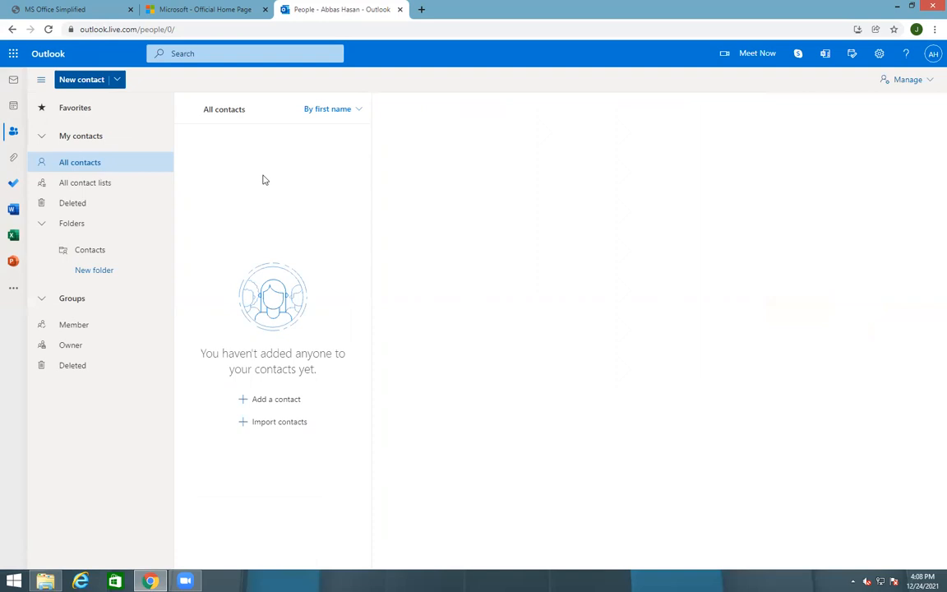
pyautogui.click(272, 402)
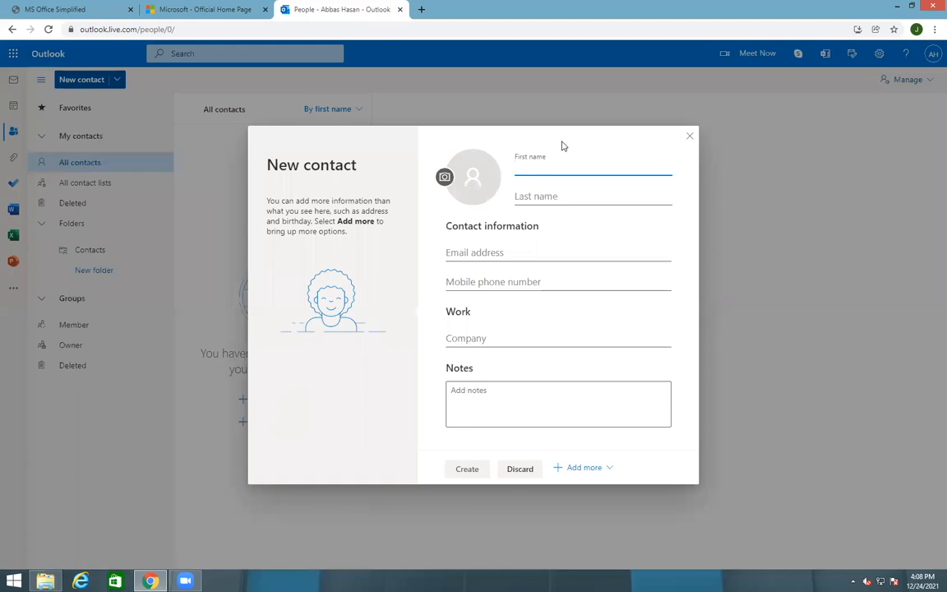
pyautogui.click(483, 251)
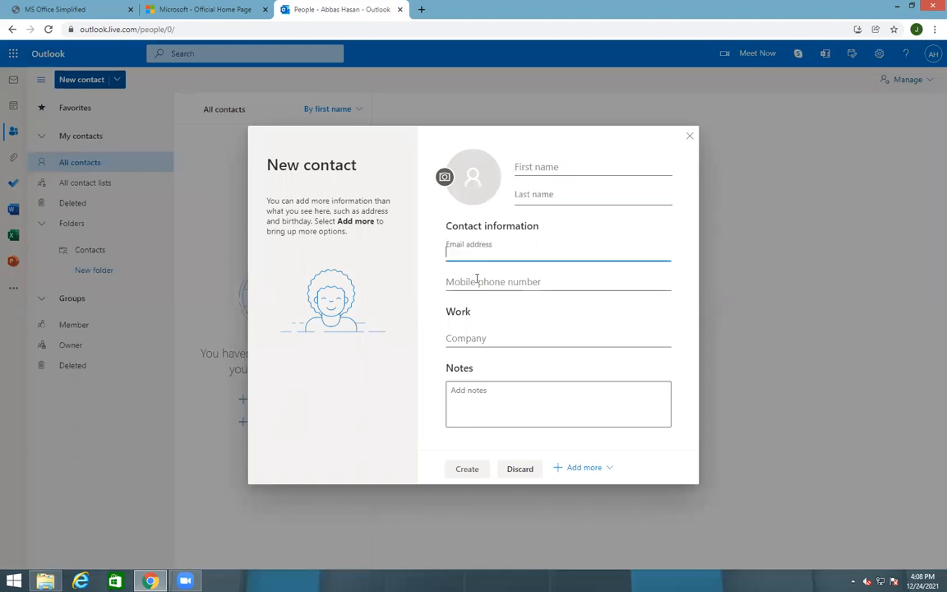
pyautogui.click(477, 281)
pyautogui.click(484, 338)
pyautogui.click(475, 399)
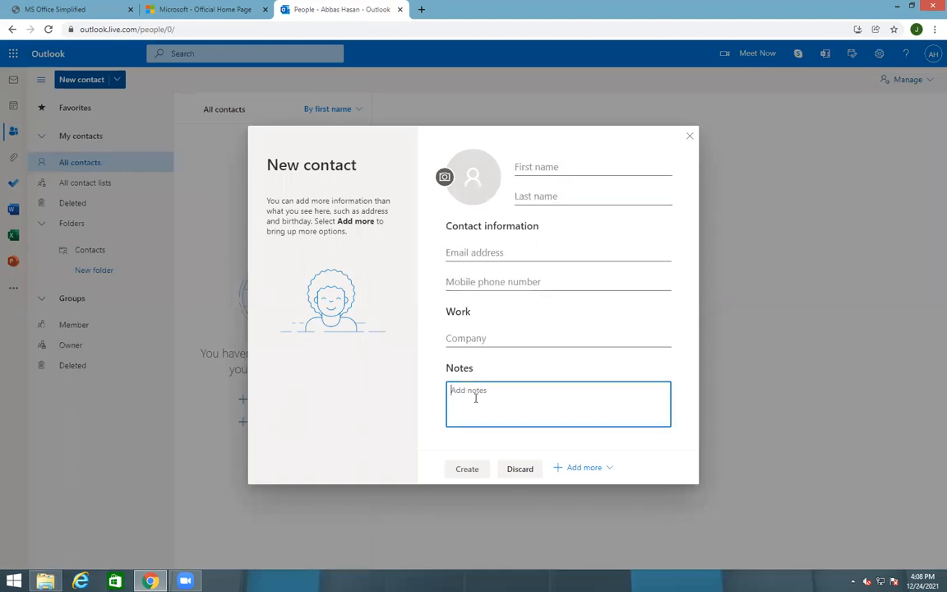
pyautogui.click(451, 337)
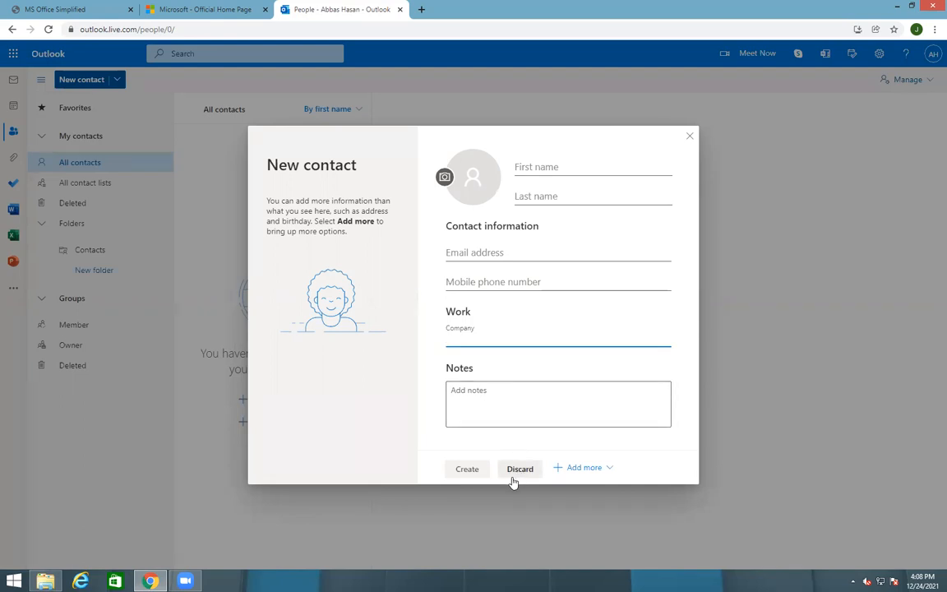
pyautogui.click(690, 137)
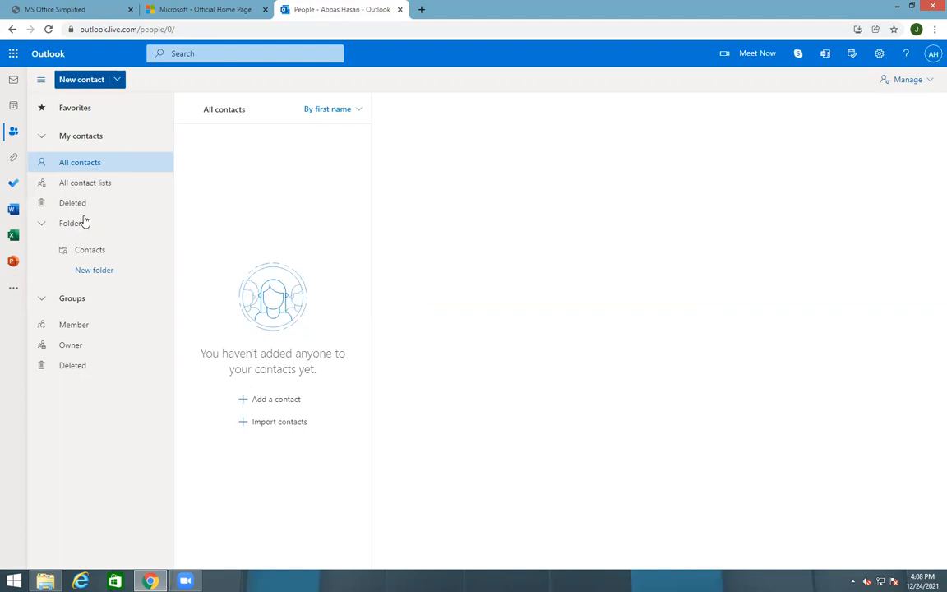
pyautogui.click(13, 159)
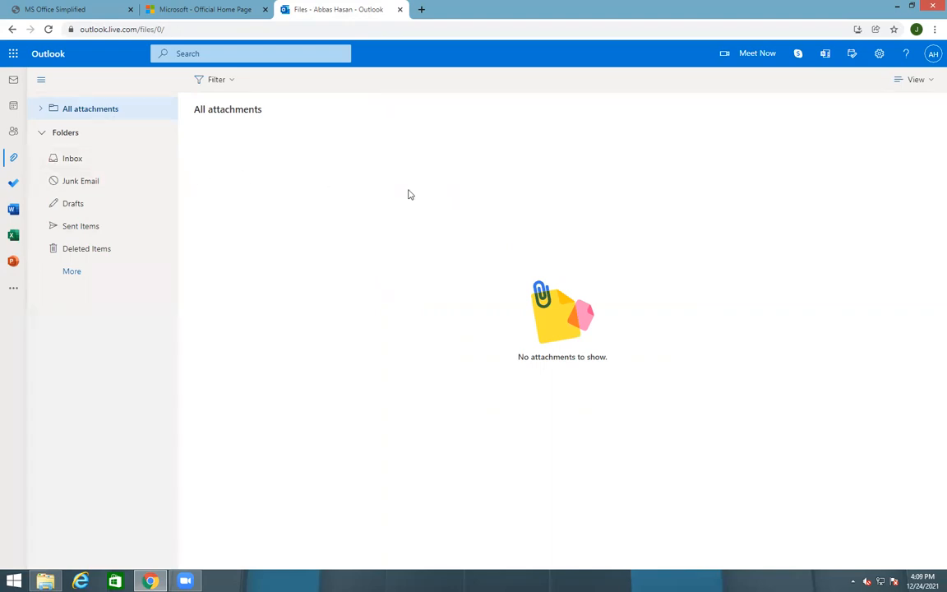
# Go back to People and choose New group from the New contact dropdown
pyautogui.click(13, 132)
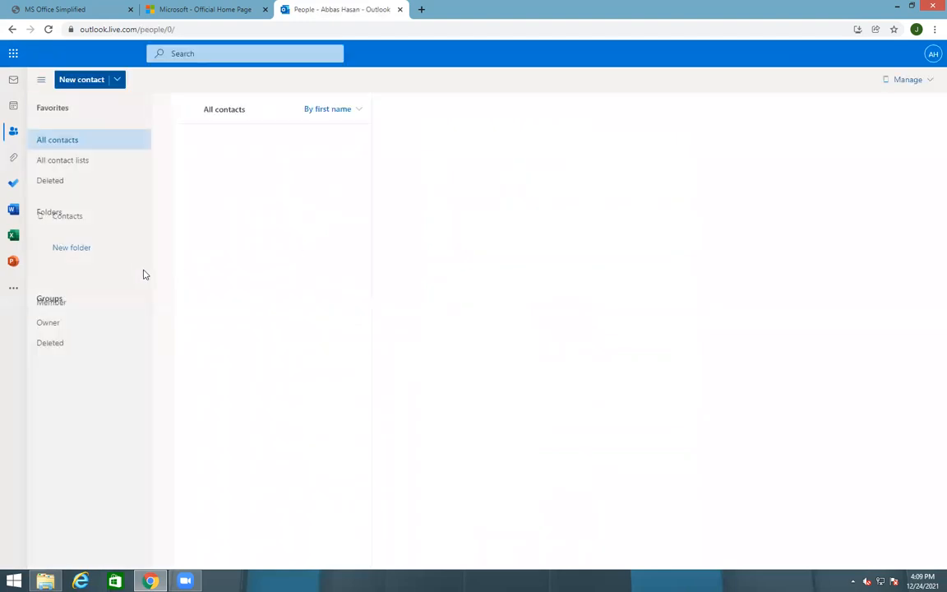
pyautogui.click(115, 83)
pyautogui.click(203, 215)
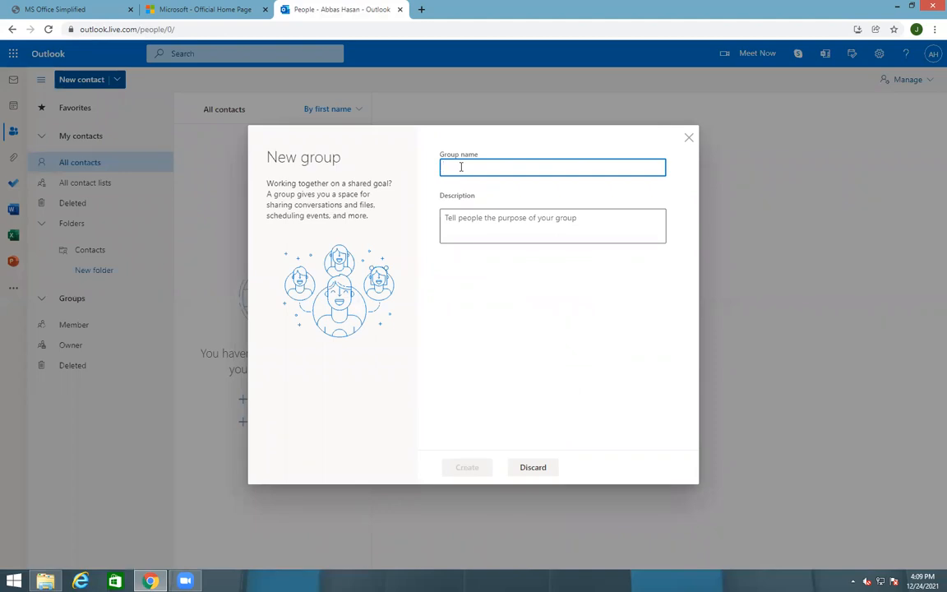
# Create a new group named 'Faculty'
pyautogui.write('FCult')
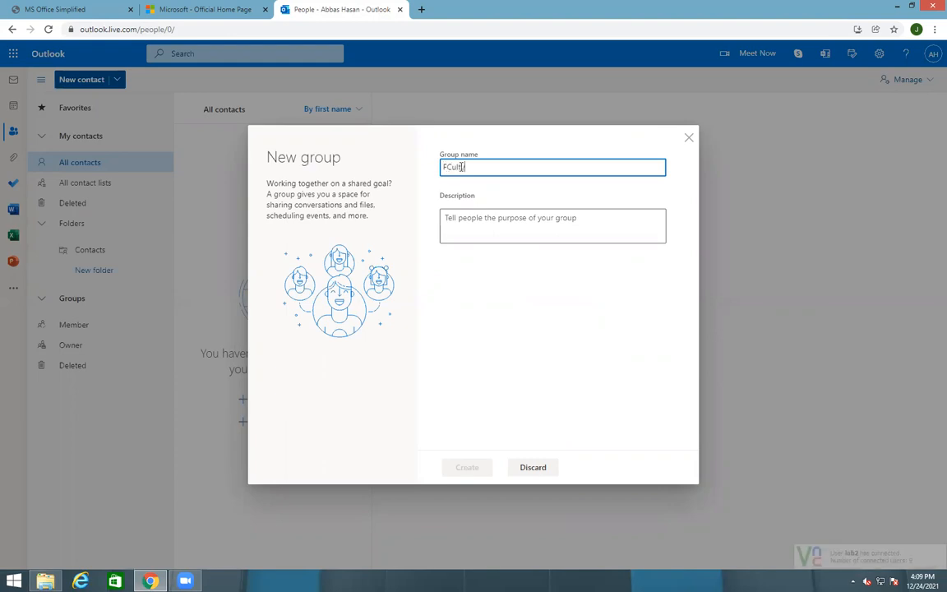
pyautogui.press('BackSpace')
pyautogui.press('BackSpace')
pyautogui.press('BackSpace')
pyautogui.press('BackSpace')
pyautogui.write('acul')
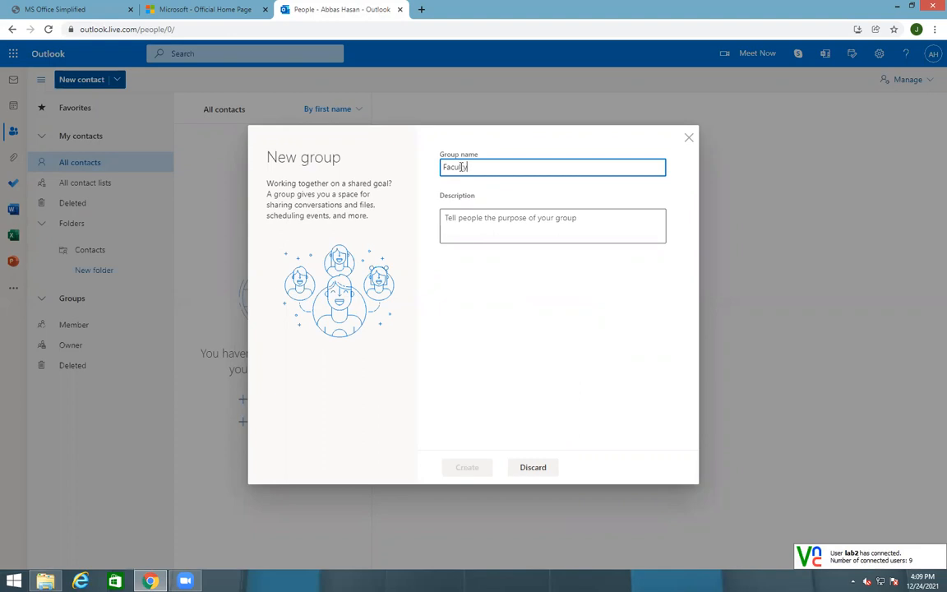
pyautogui.write('ty')
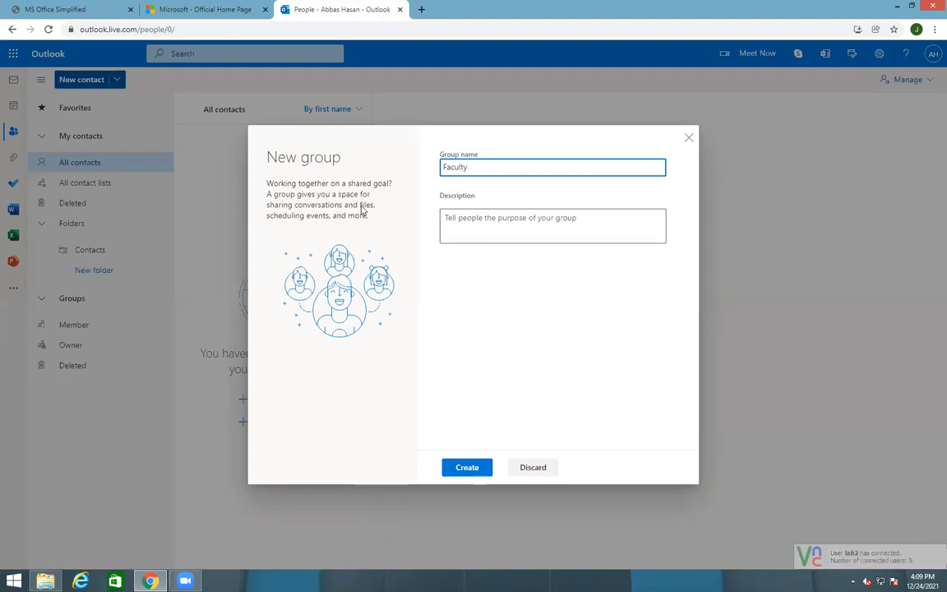
pyautogui.click(479, 468)
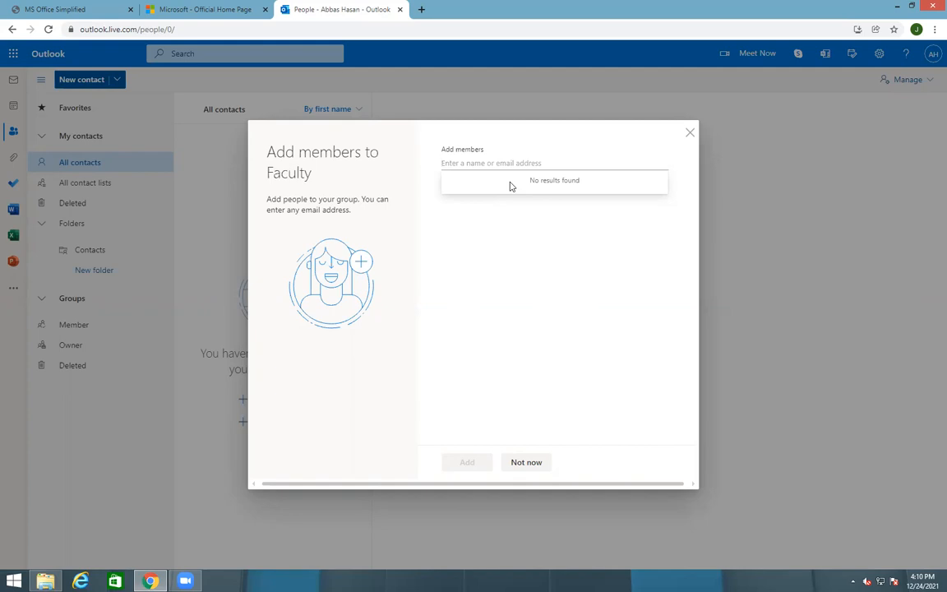
# Skip adding members, view the Faculty group's details, and launch Word online
pyautogui.click(690, 134)
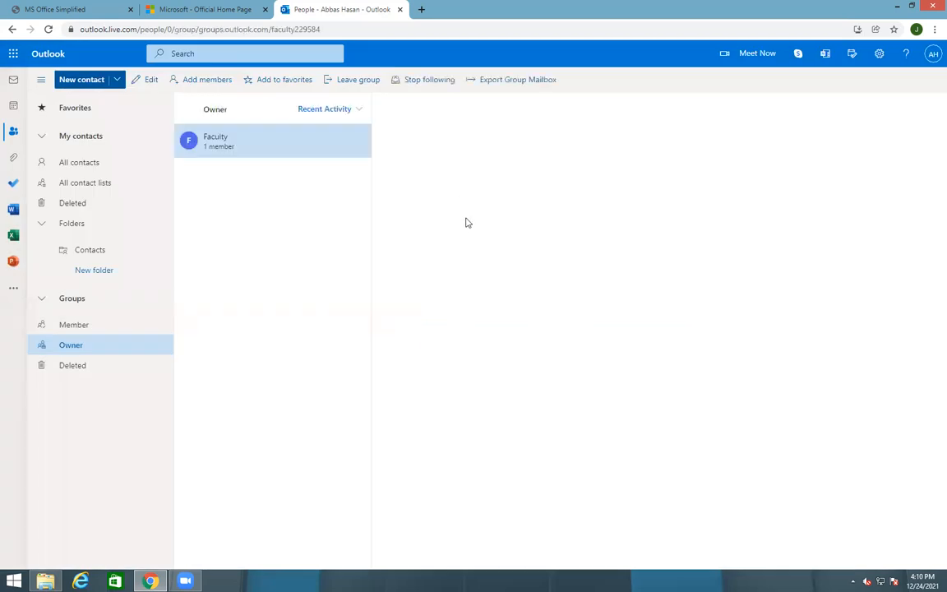
pyautogui.click(247, 152)
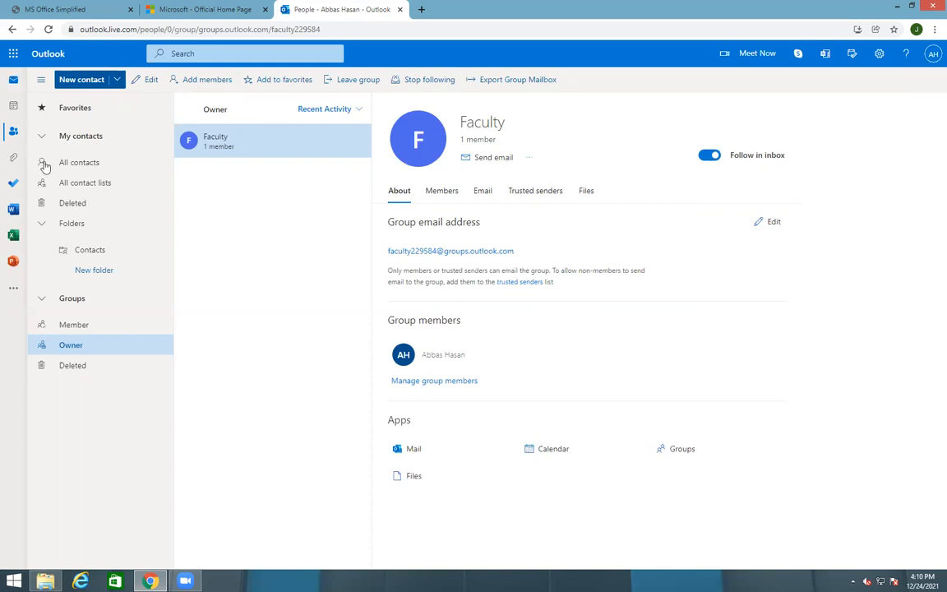
pyautogui.click(13, 207)
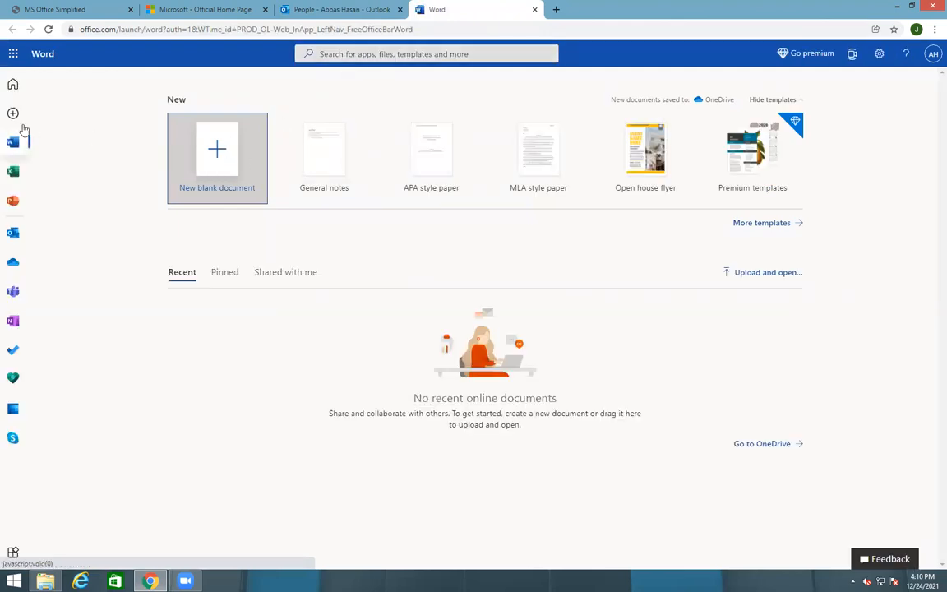
# Back in the Outlook tab, start a blank email in Mail with the caret in Subject
pyautogui.click(296, 9)
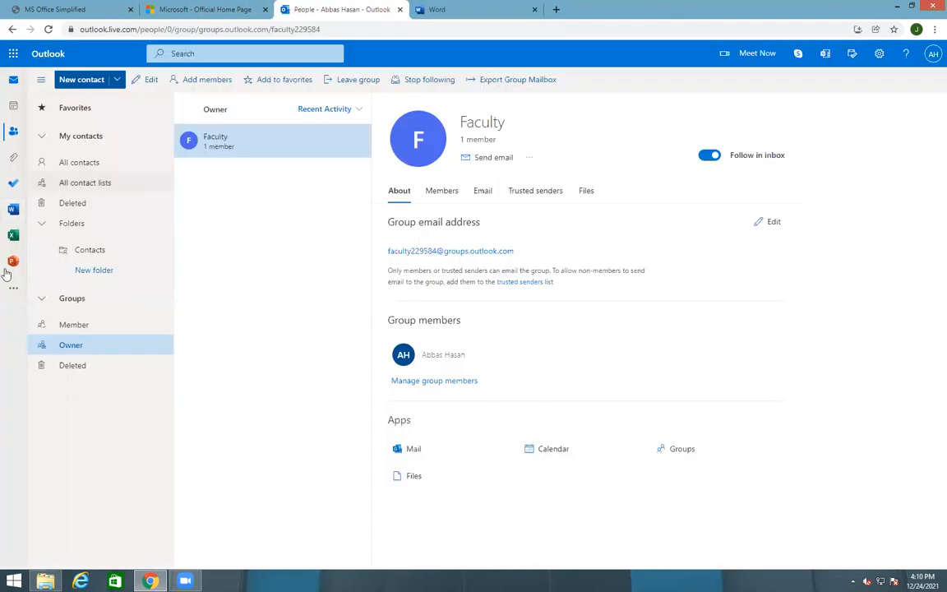
pyautogui.click(23, 79)
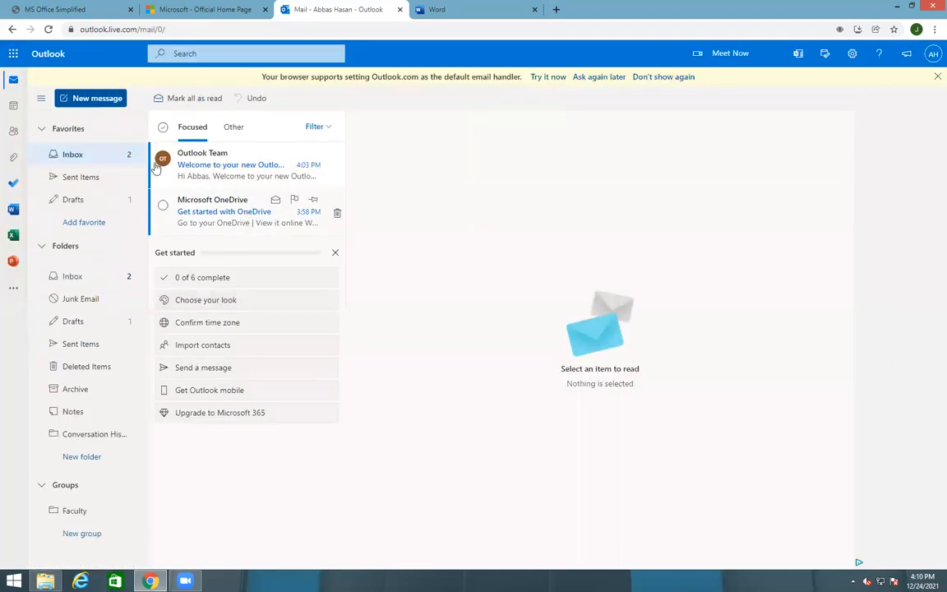
pyautogui.click(98, 100)
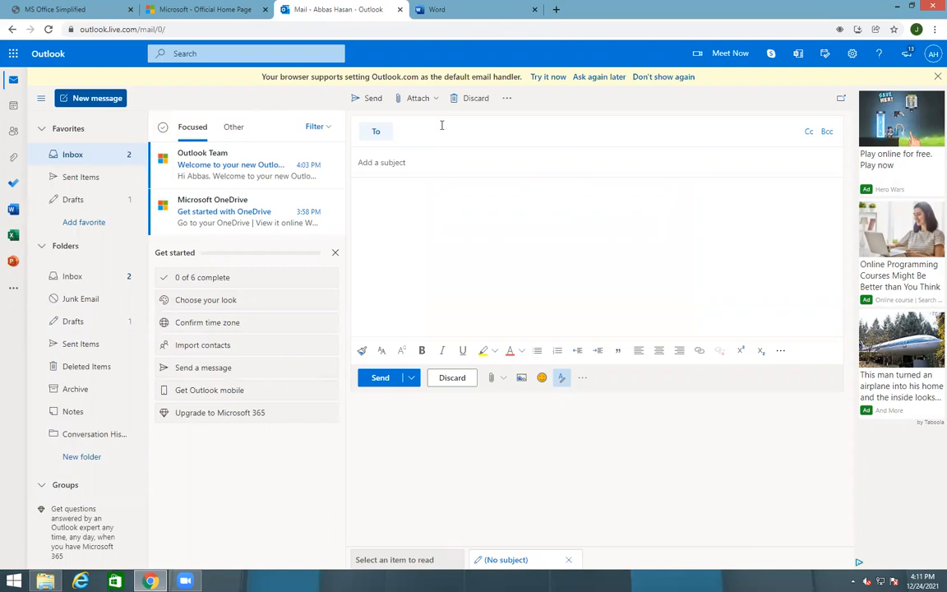
pyautogui.click(367, 163)
# Attach the Important Announcement document from this computer to the draft email
pyautogui.click(374, 209)
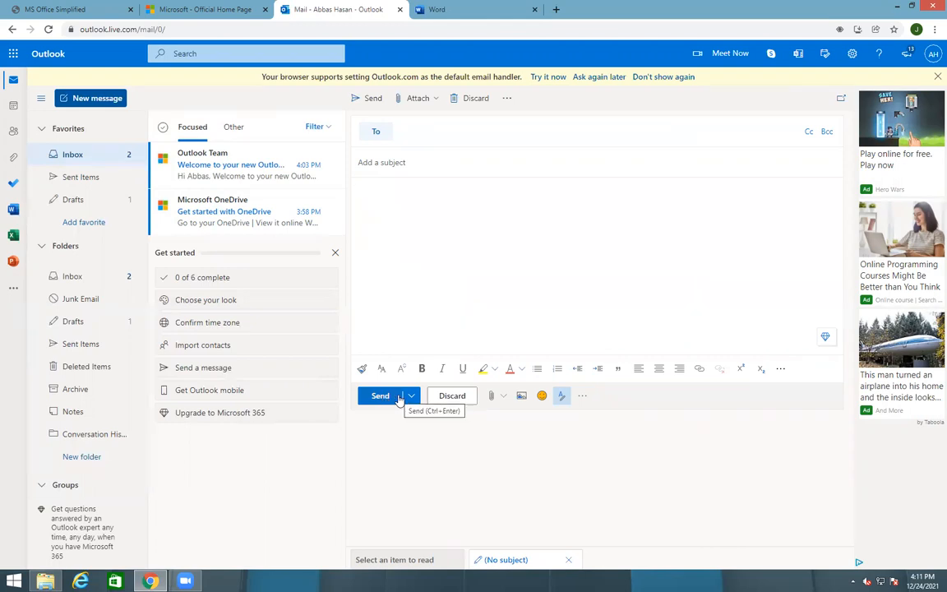
pyautogui.click(491, 396)
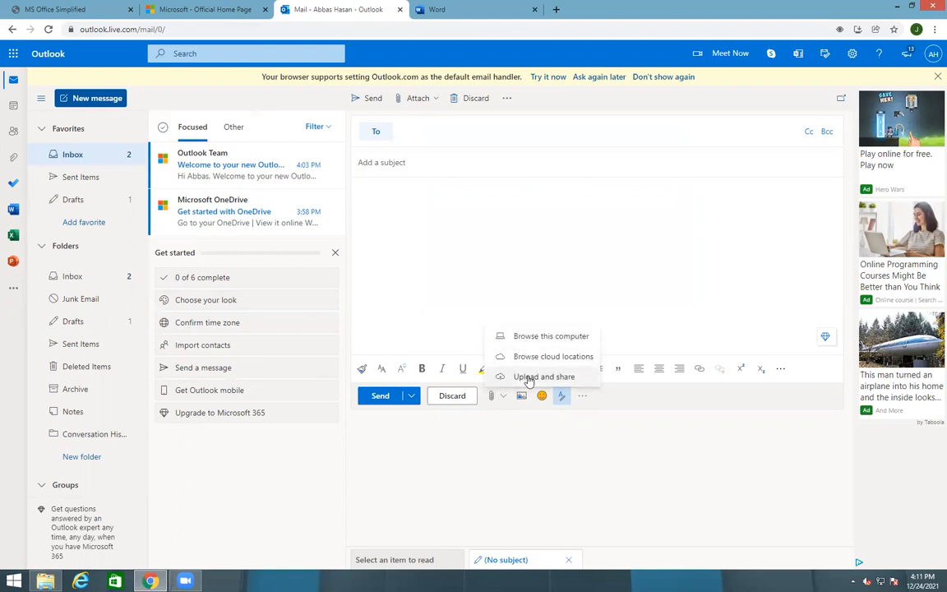
pyautogui.click(528, 345)
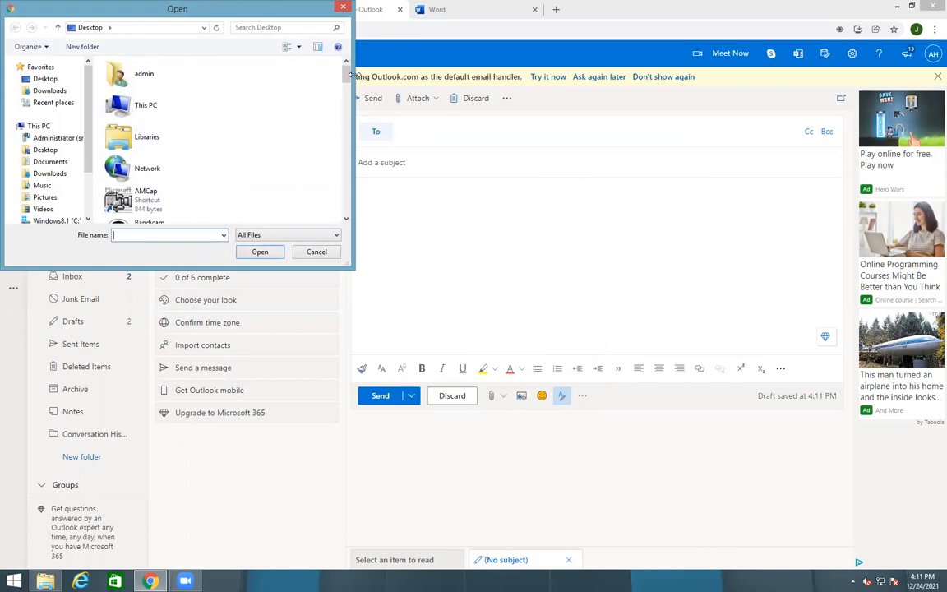
pyautogui.scroll(-10, 312, 148)
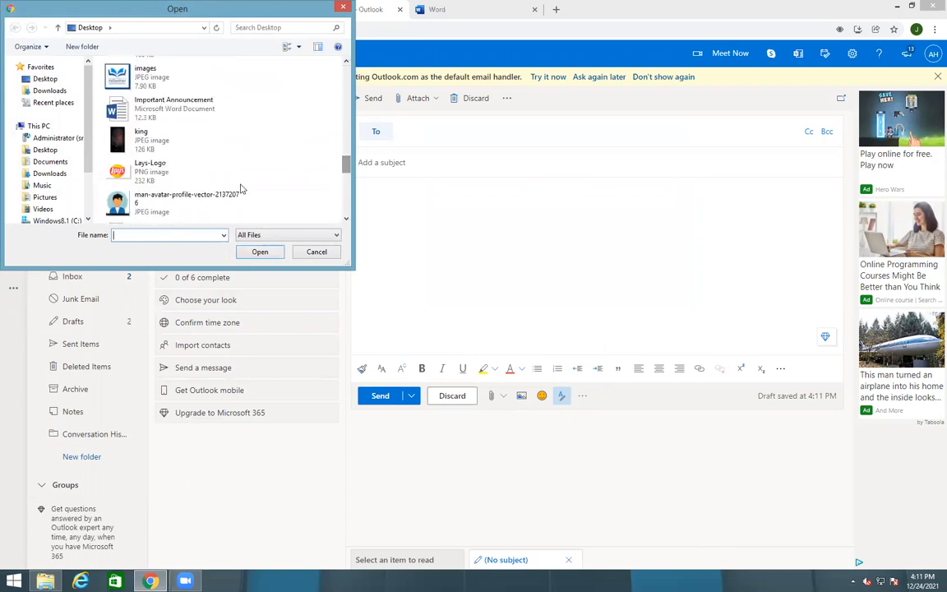
pyautogui.click(198, 103)
pyautogui.click(260, 252)
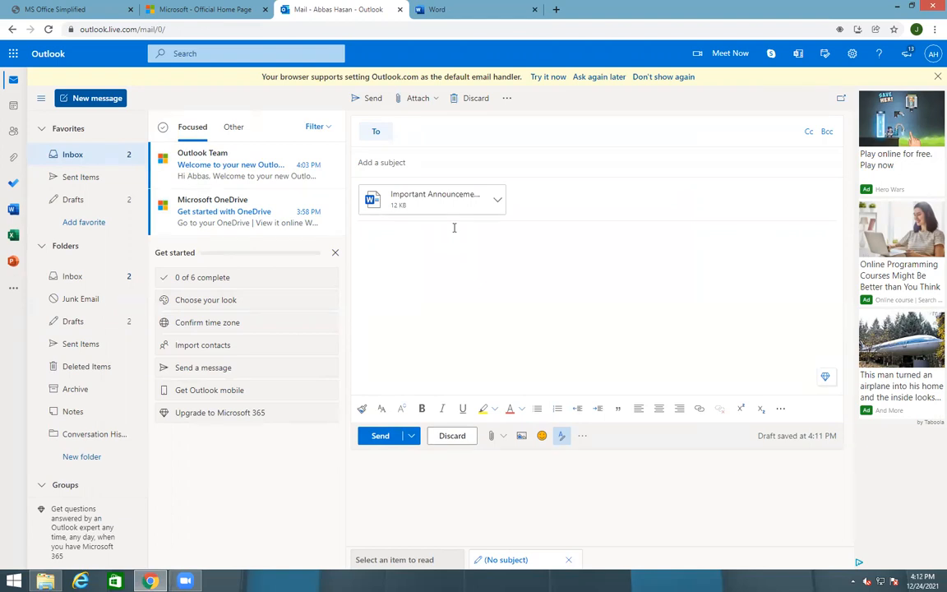
# Remove the Important Announcement attachment and dismiss the Get started checklist
pyautogui.click(446, 137)
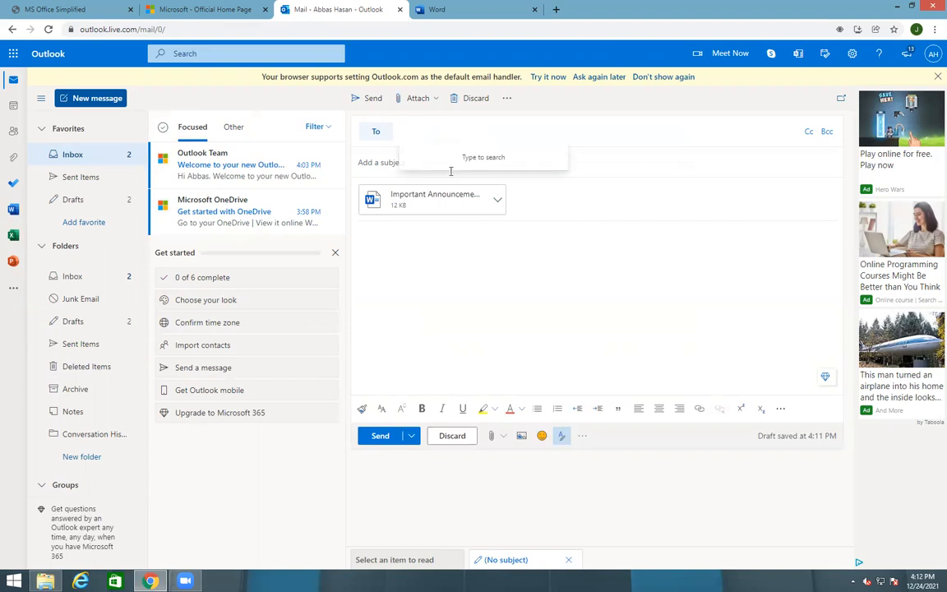
pyautogui.click(429, 211)
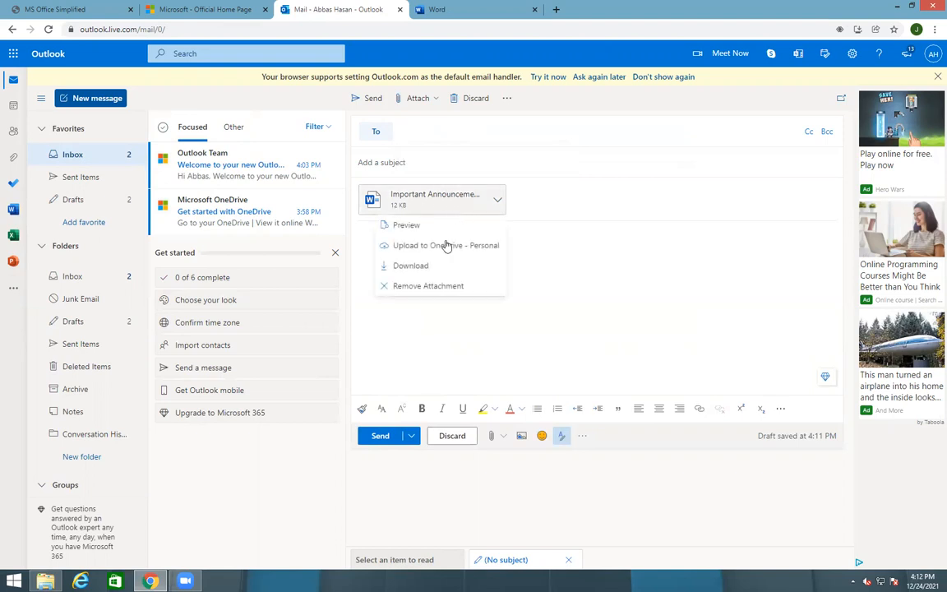
pyautogui.click(422, 285)
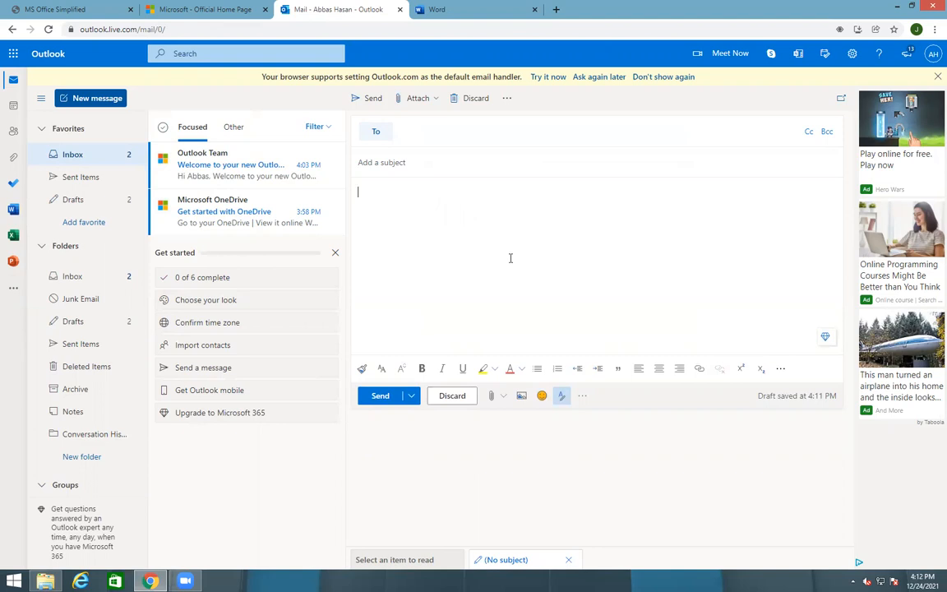
pyautogui.click(334, 254)
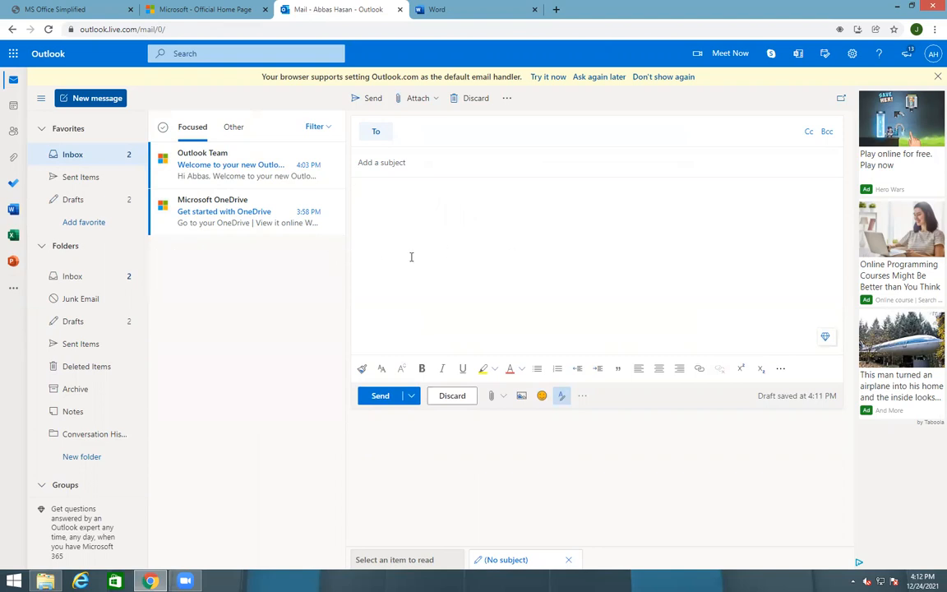